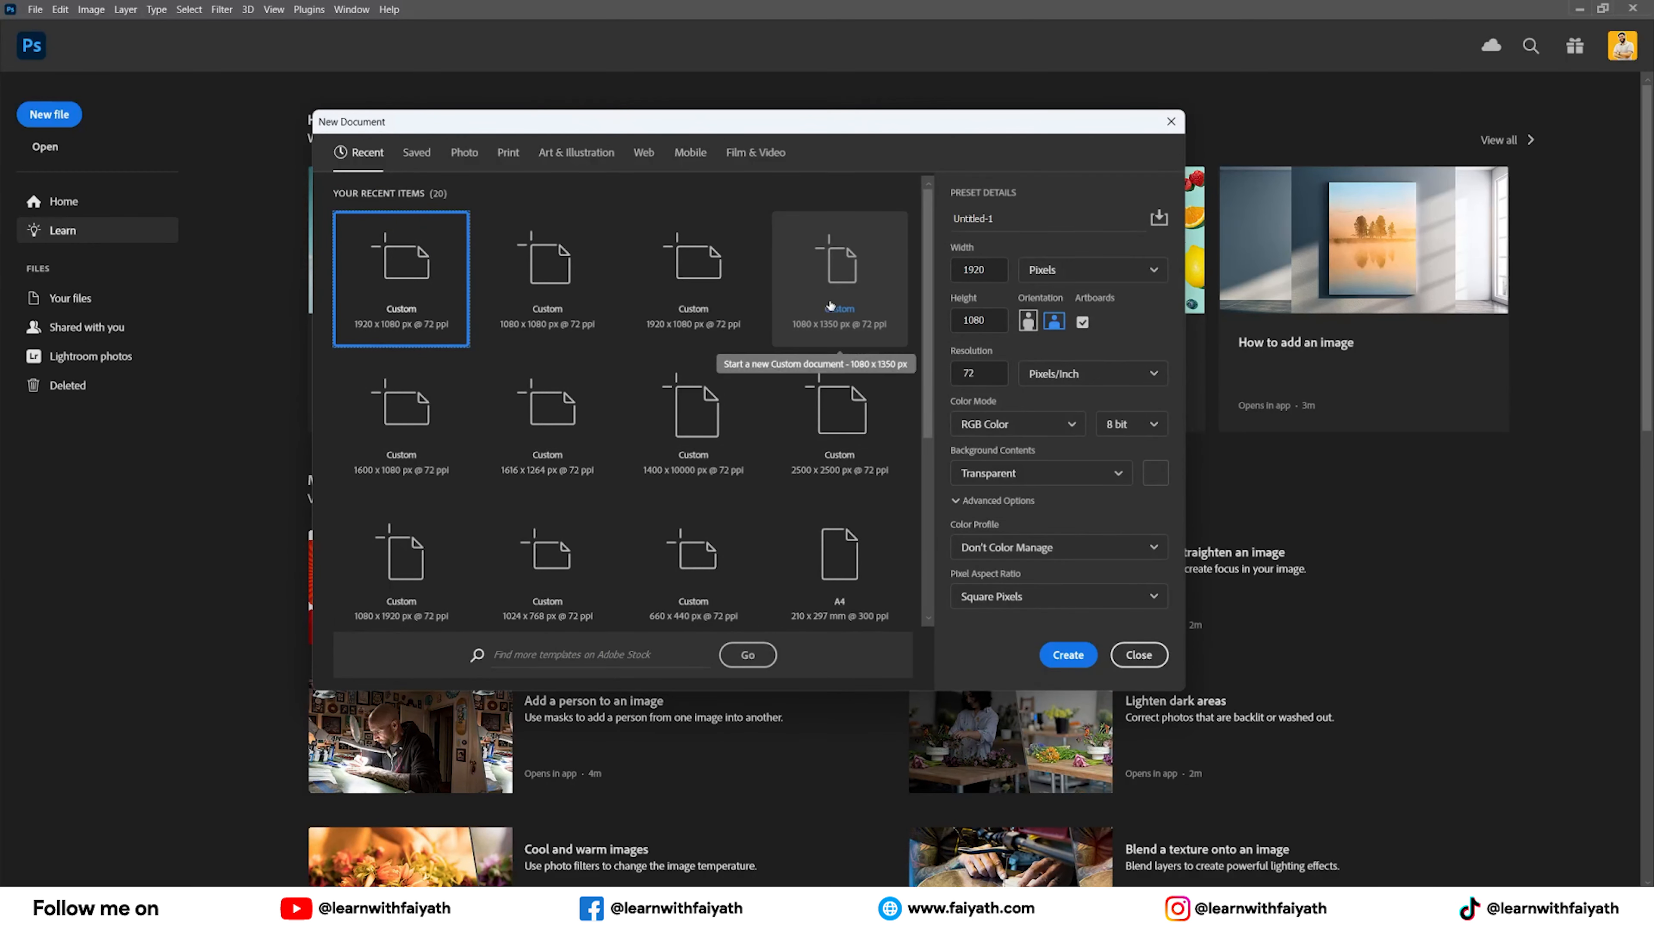
# Create a 1080 x 1080 px document without artboards, named "Pizza_father's day".
pyautogui.click(1082, 321)
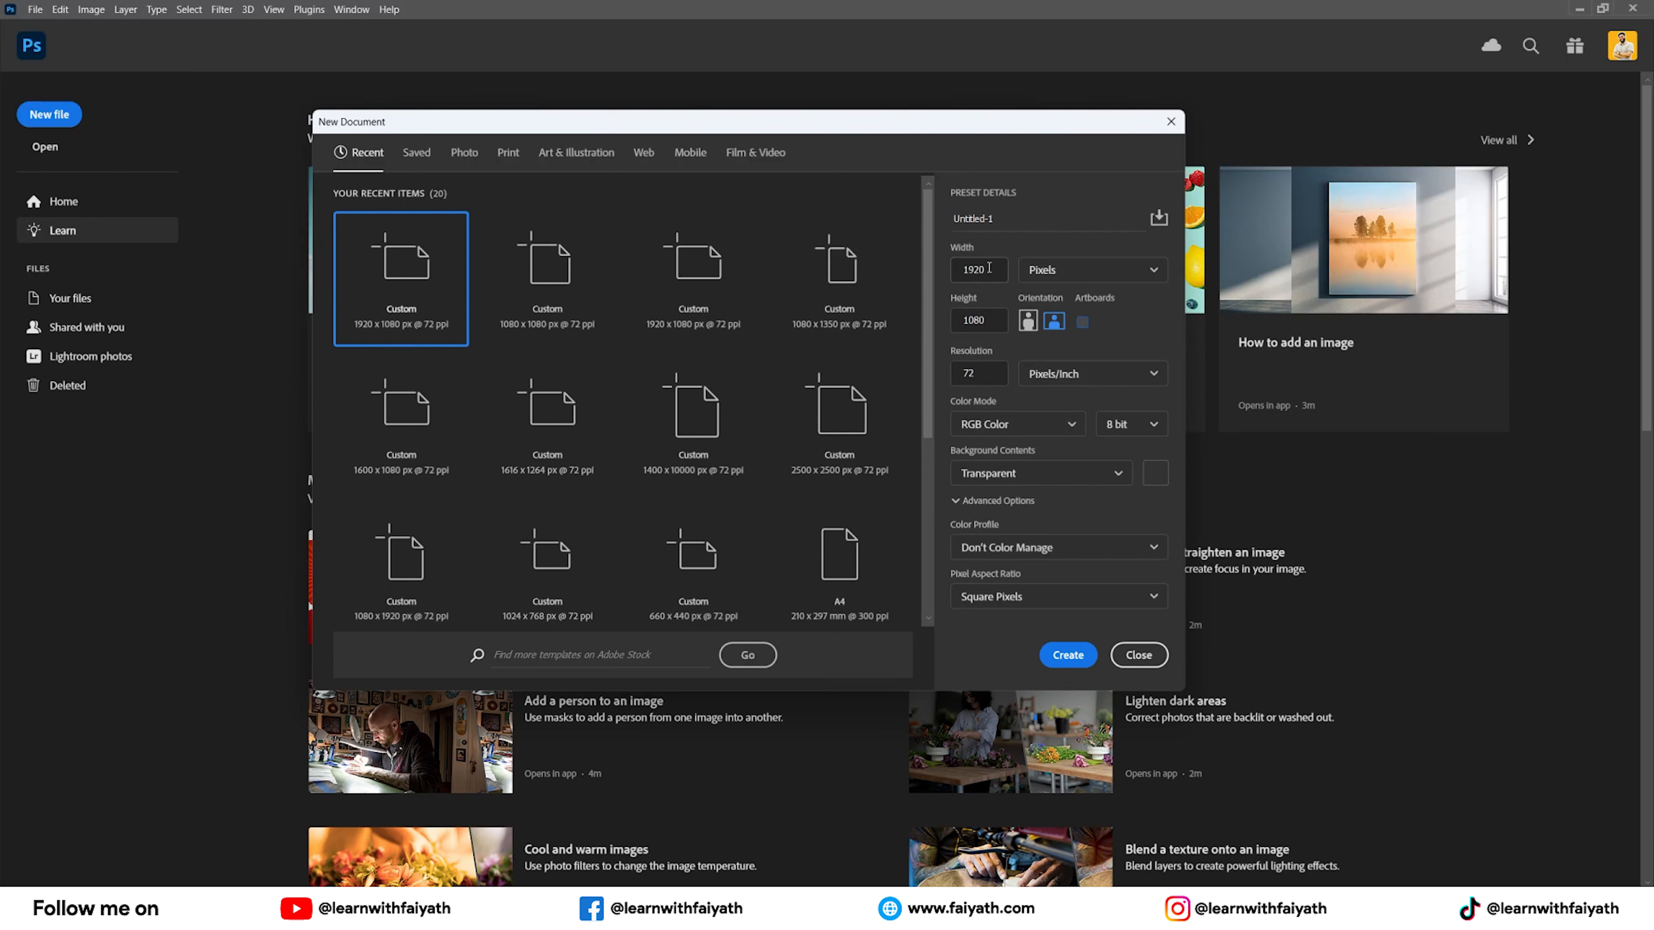
pyautogui.moveTo(988, 268); pyautogui.dragTo(961, 269)
pyautogui.write('1080')
pyautogui.click(952, 221)
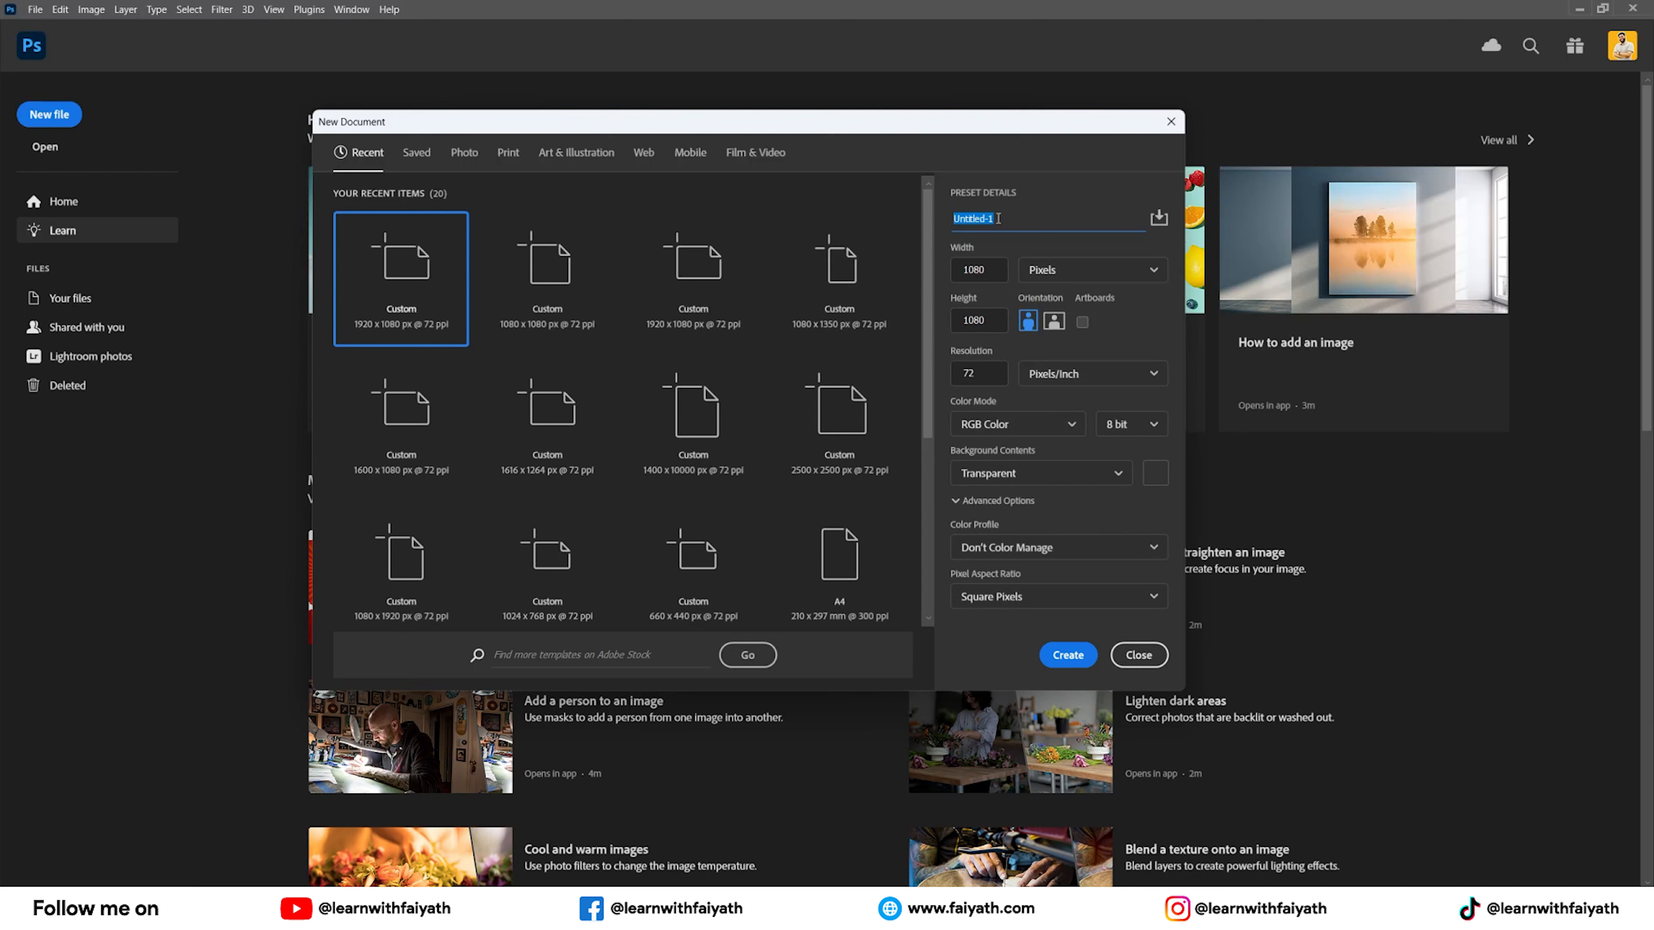
pyautogui.write("Pizza_father's day")
pyautogui.click(1068, 655)
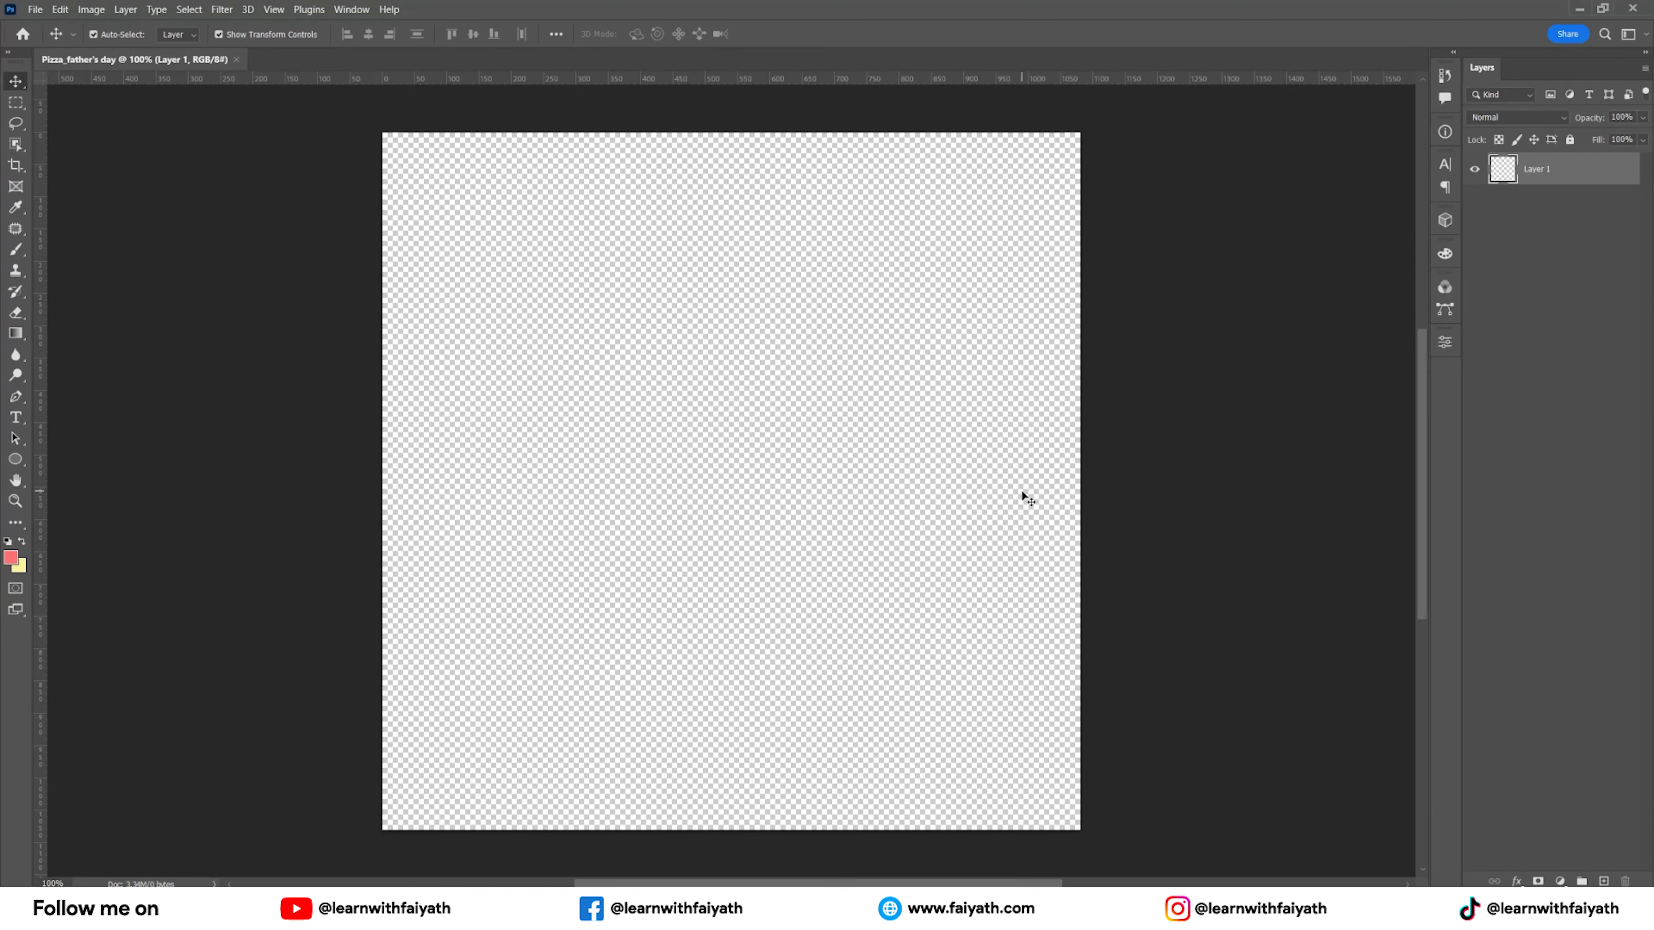
# Draw a square with the Rectangle tool, about 1106 px per side, covering the whole canvas.
pyautogui.click(19, 461)
pyautogui.click(71, 458)
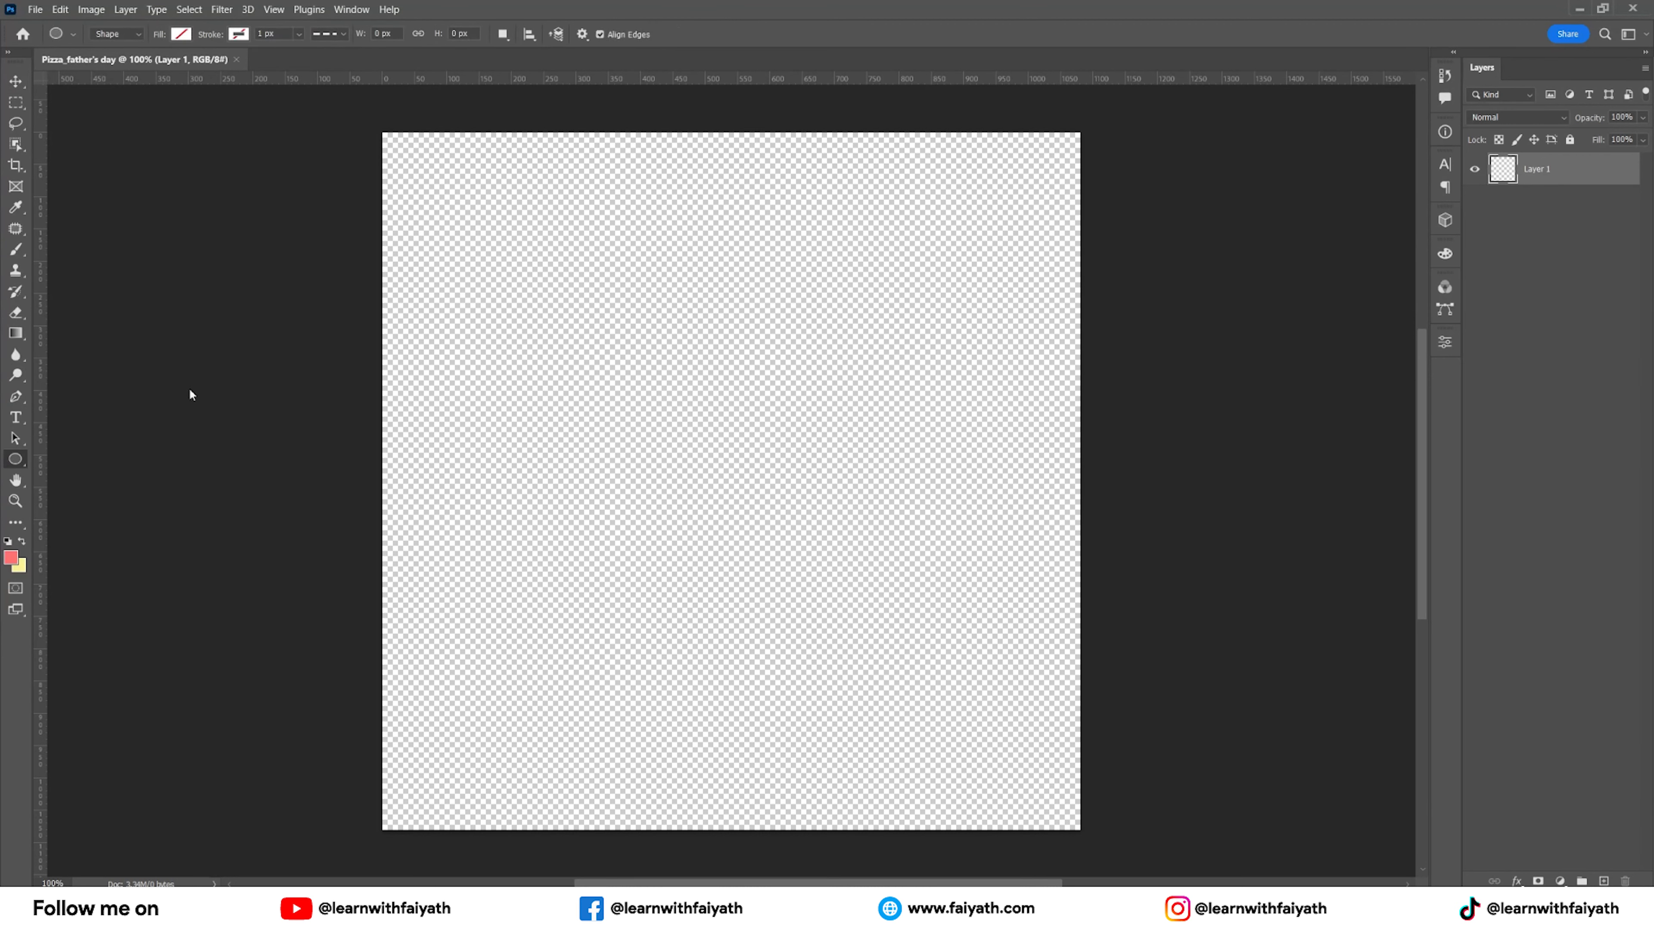
pyautogui.moveTo(374, 122); pyautogui.dragTo(1090, 841)
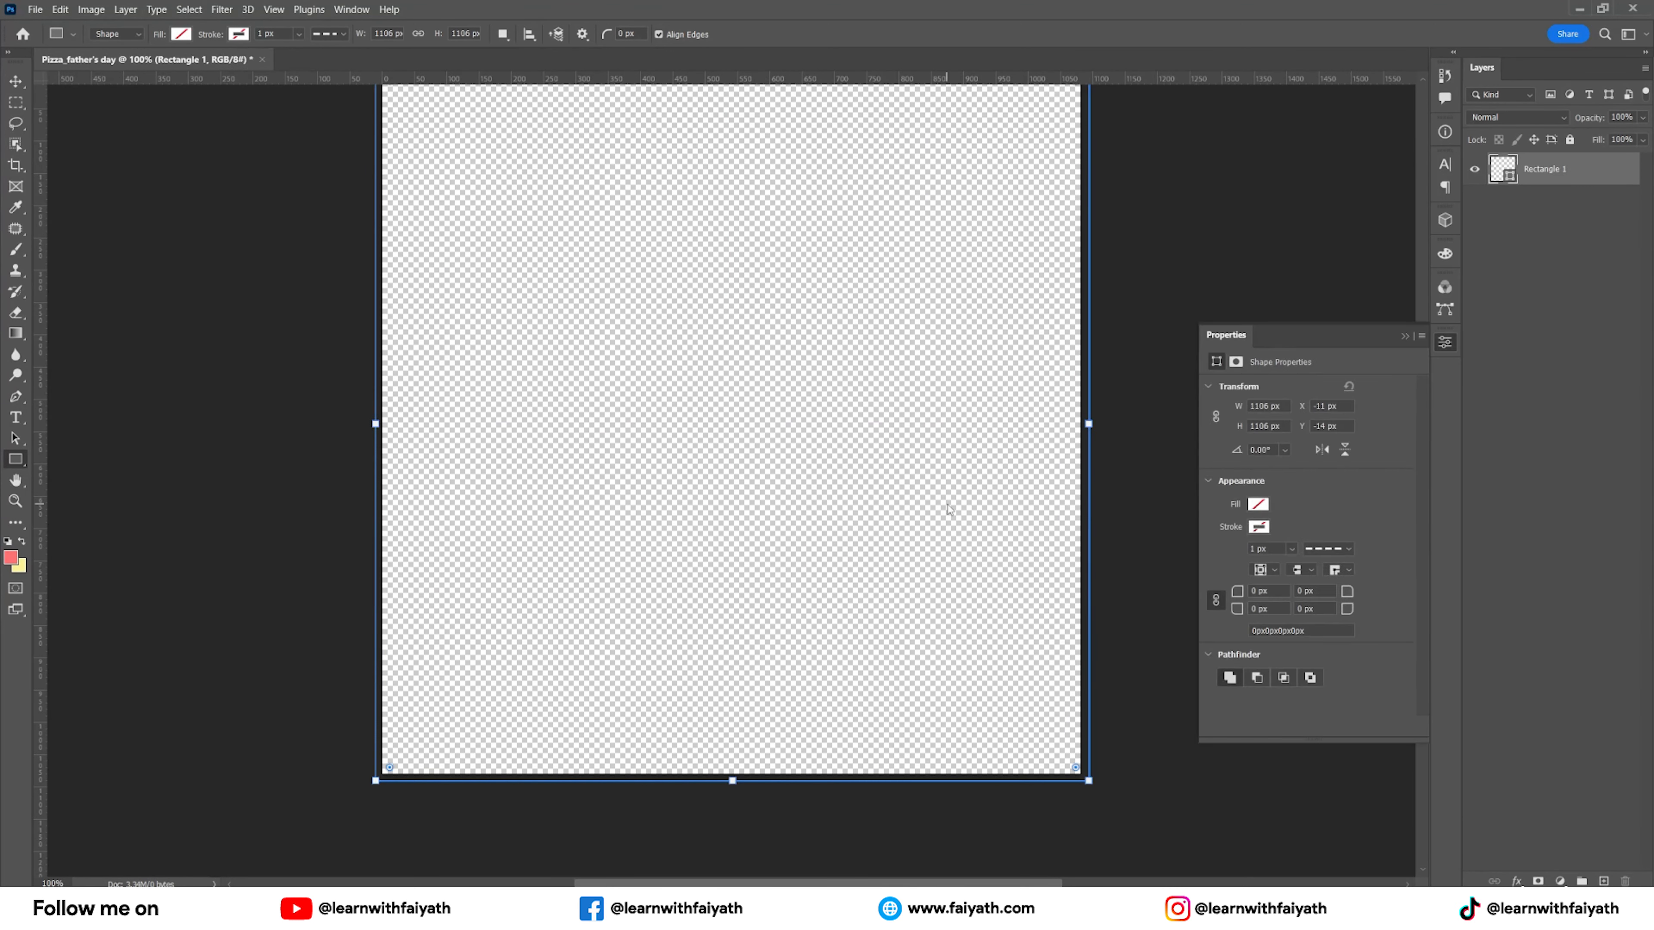
# Fill the square with the recent yellow-orange gradient preset and set the gradient style to Radial.
pyautogui.click(1257, 505)
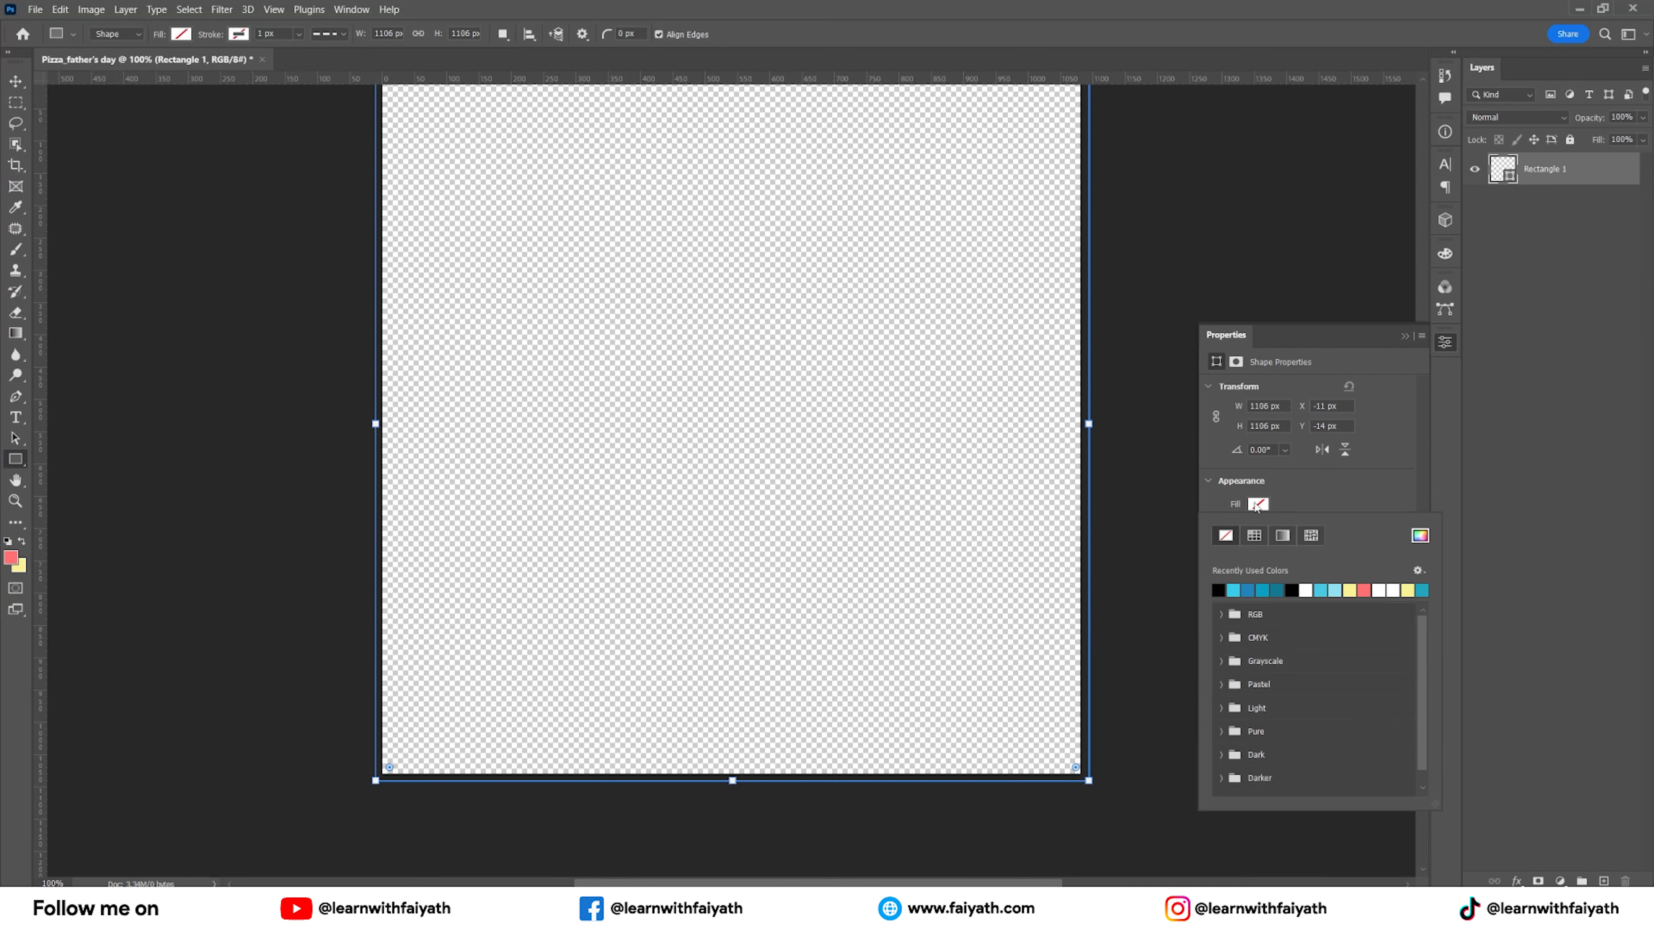
pyautogui.click(1281, 536)
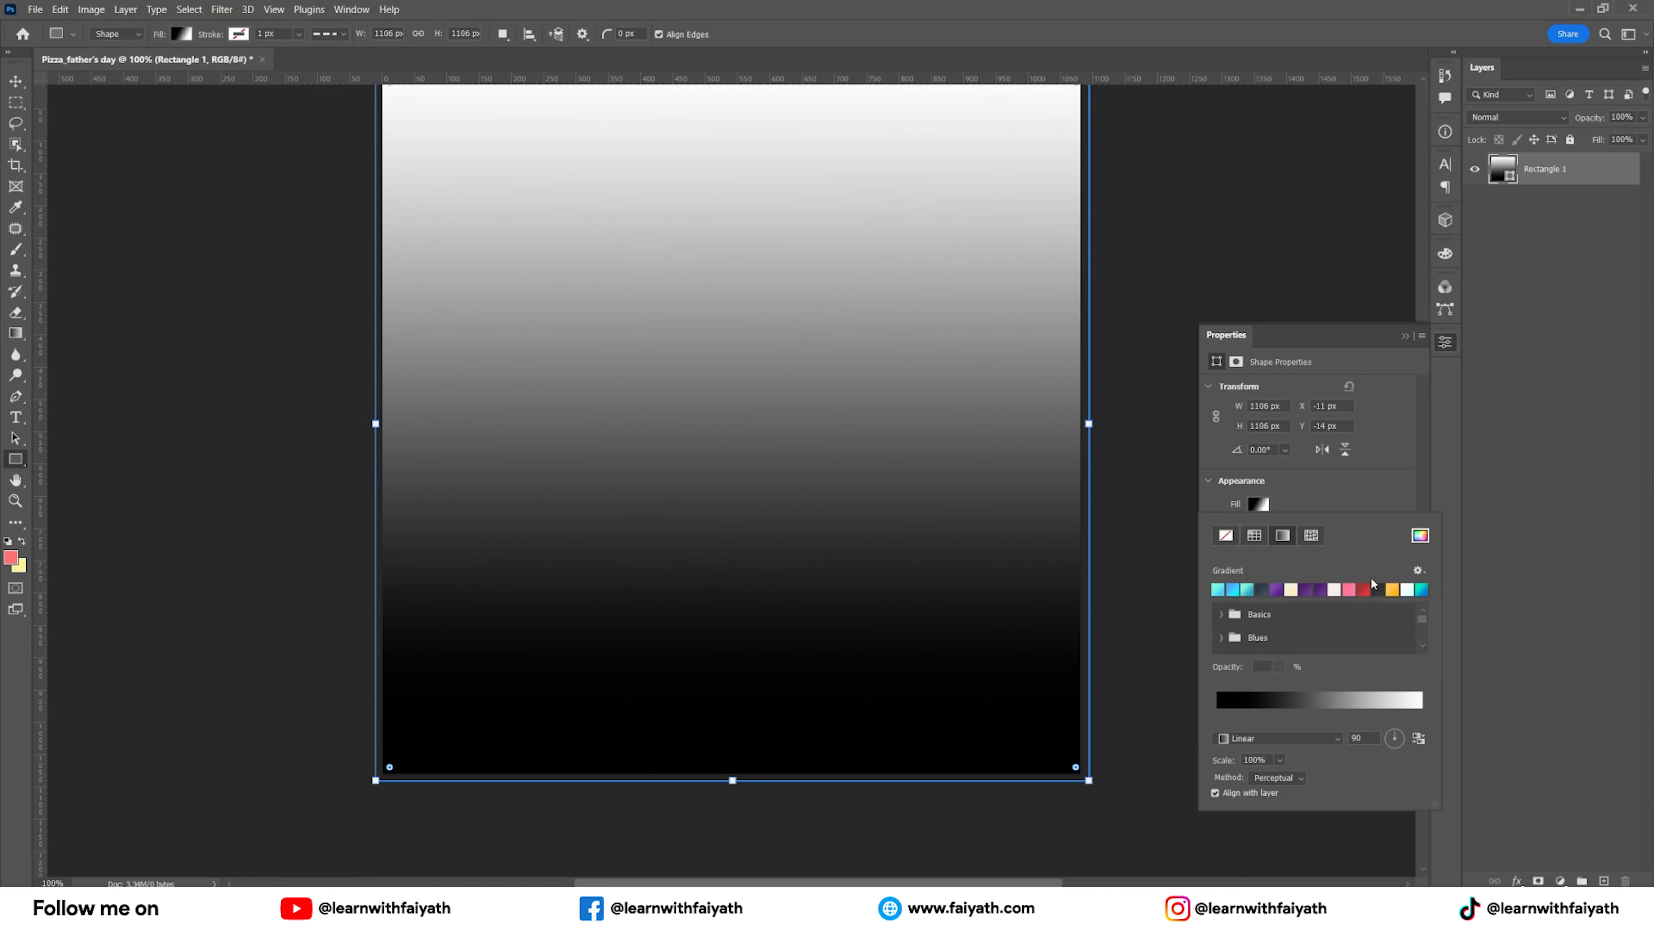
pyautogui.click(1393, 589)
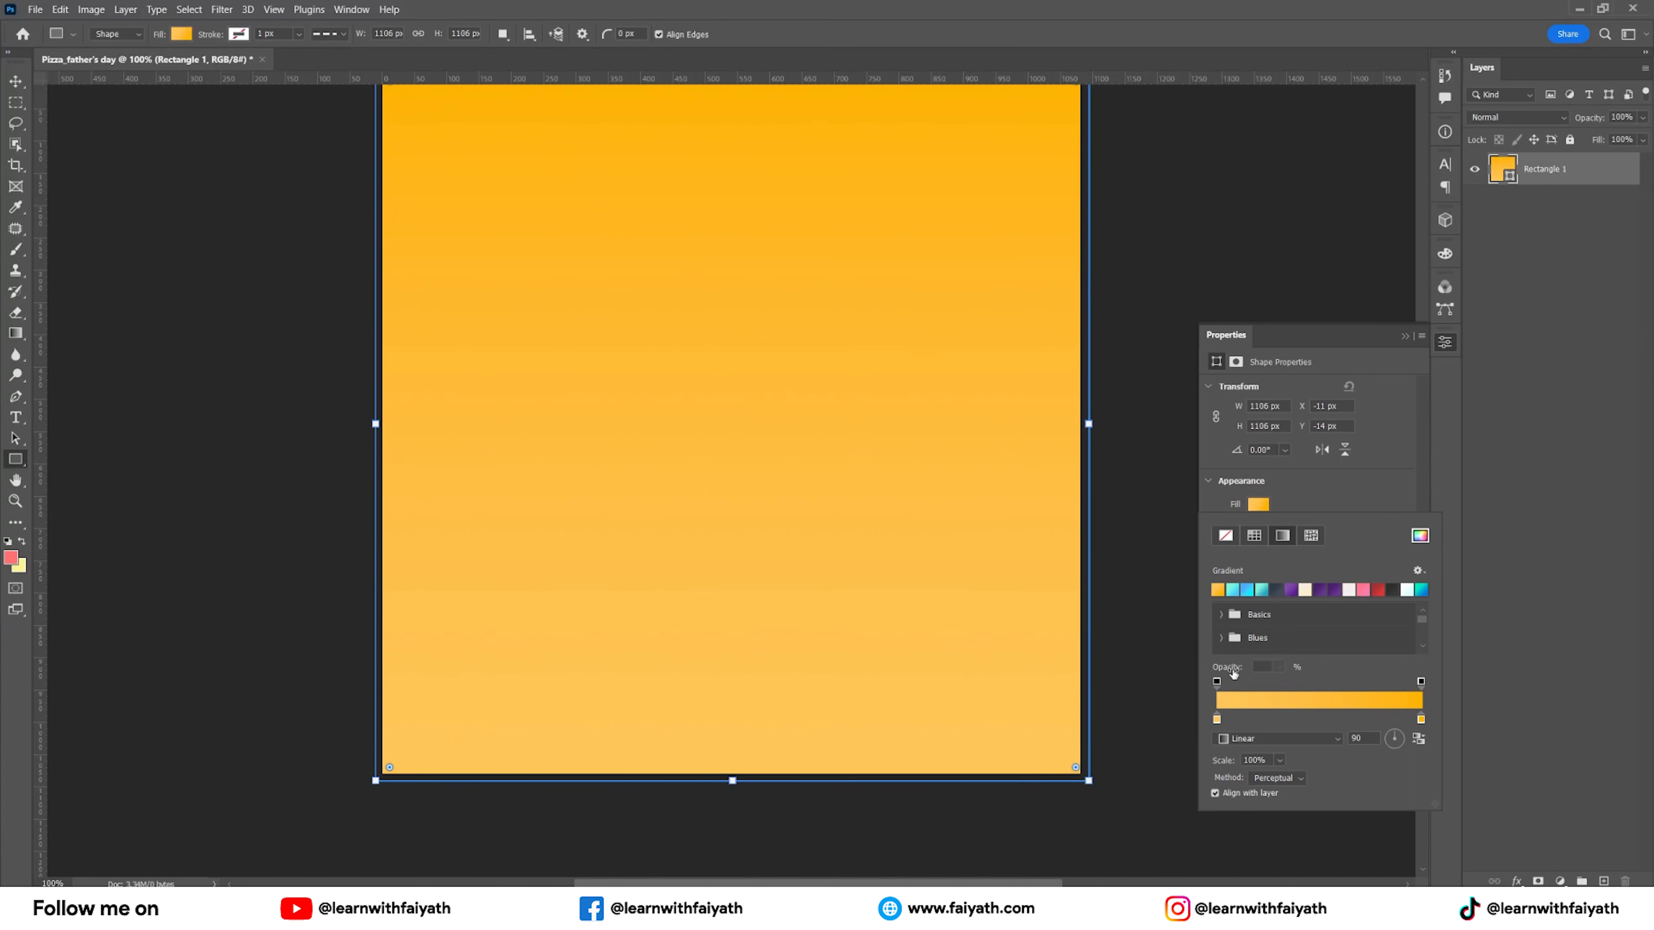
pyautogui.click(1292, 736)
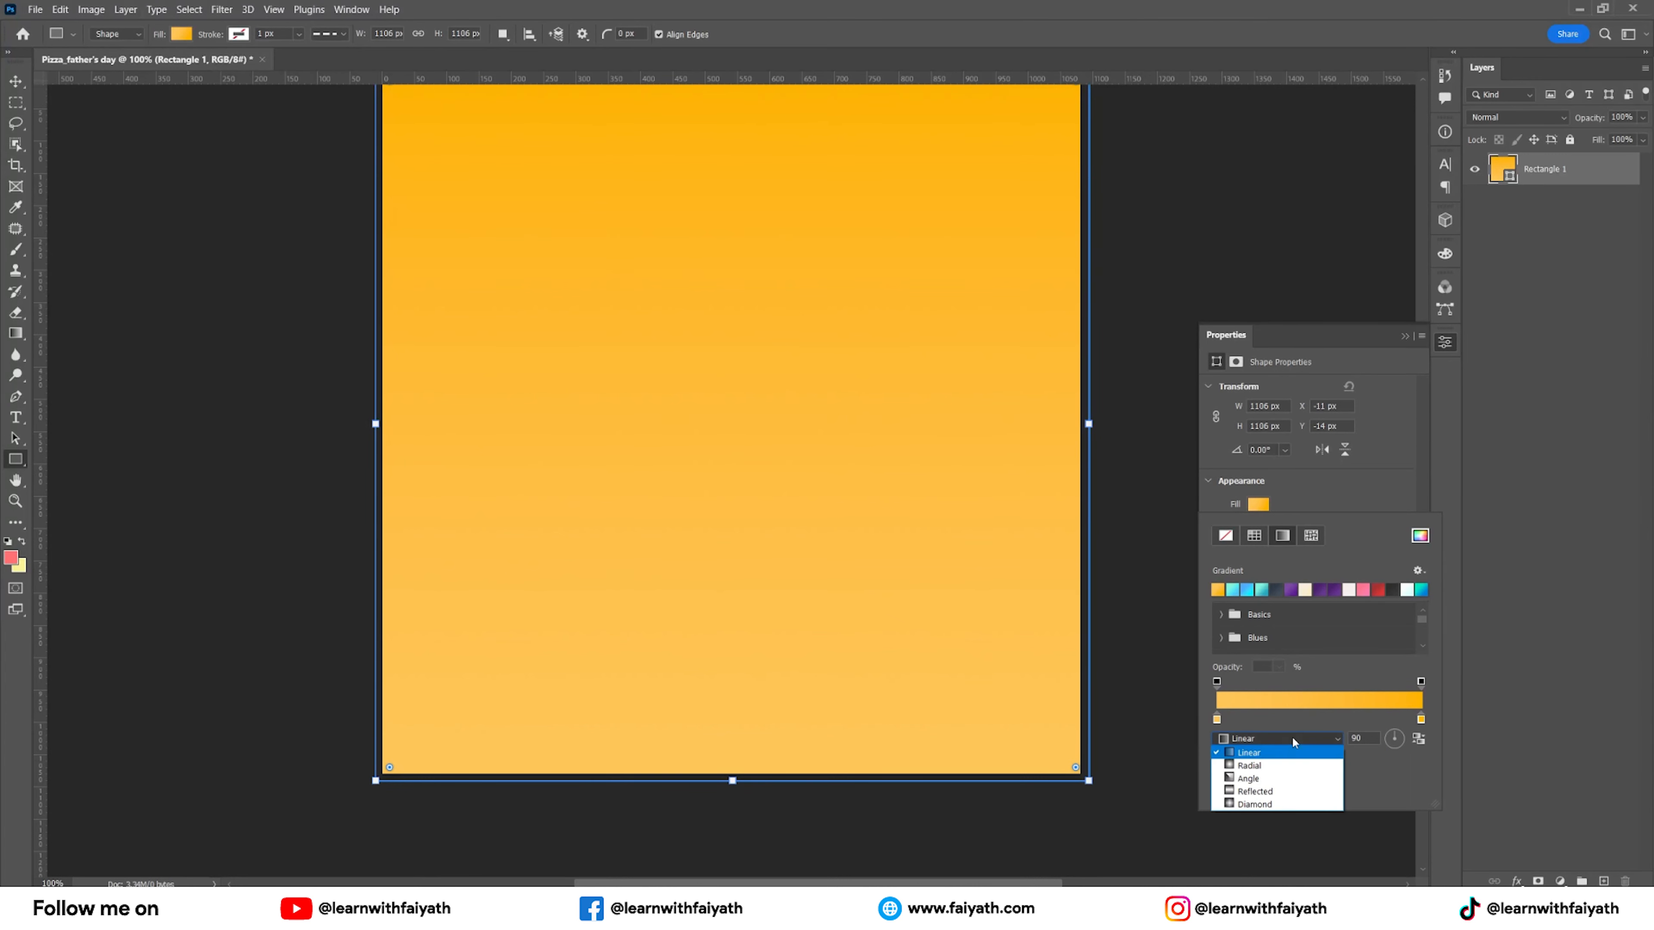
pyautogui.click(1258, 766)
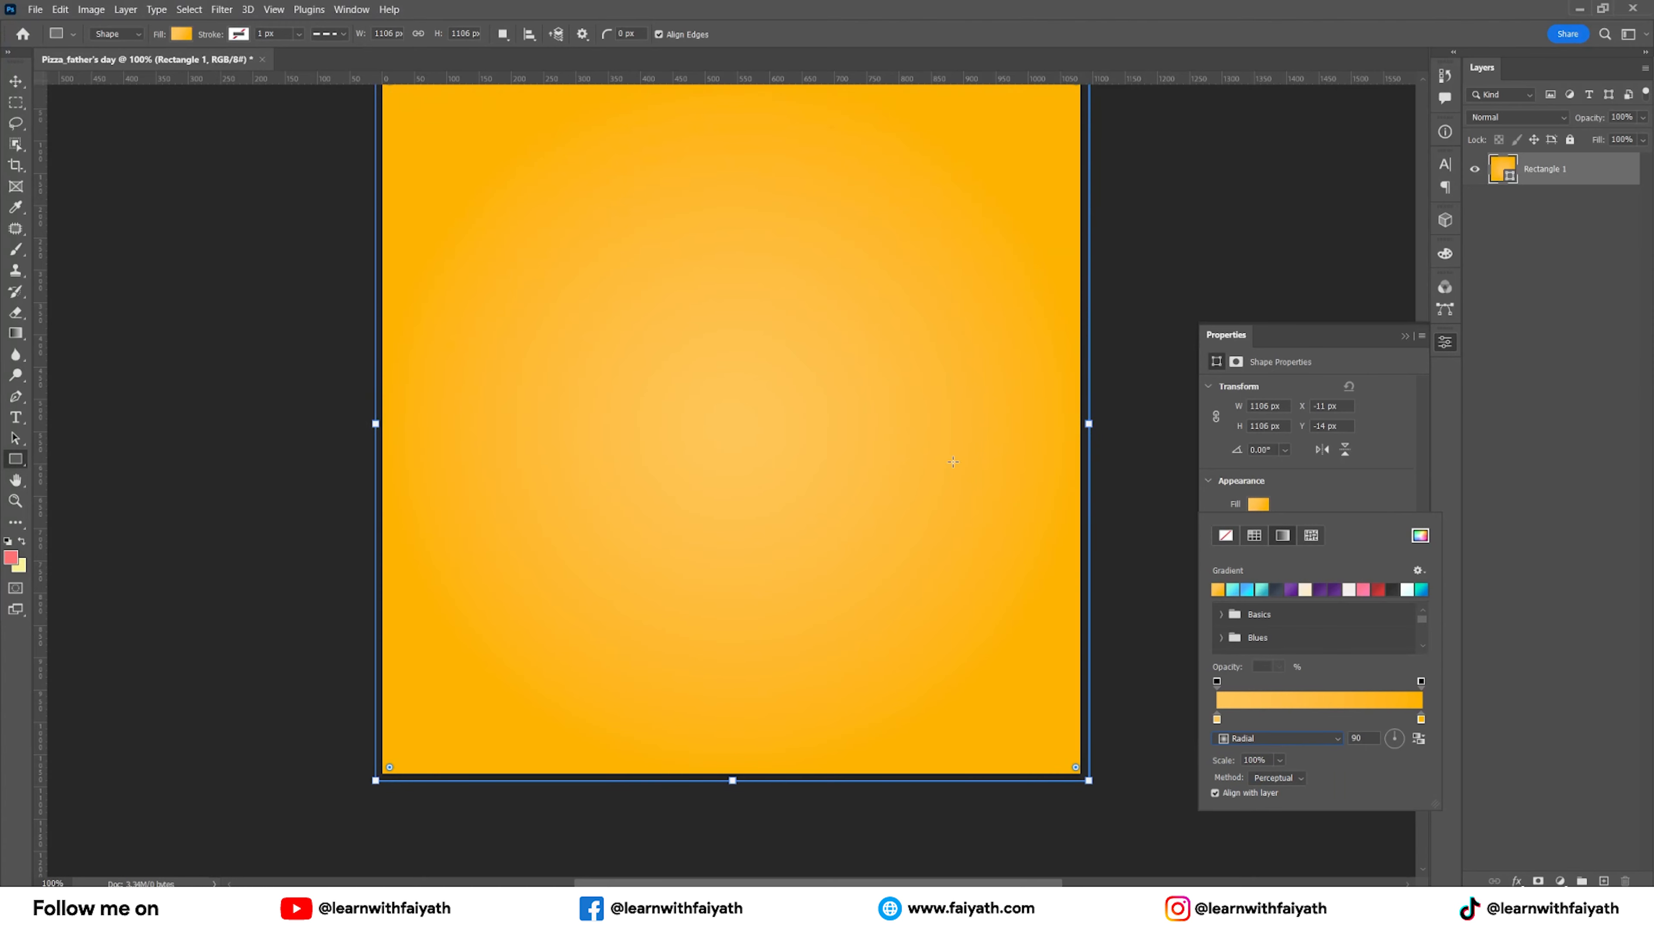
pyautogui.click(1404, 336)
pyautogui.moveTo(973, 333); pyautogui.dragTo(974, 391)
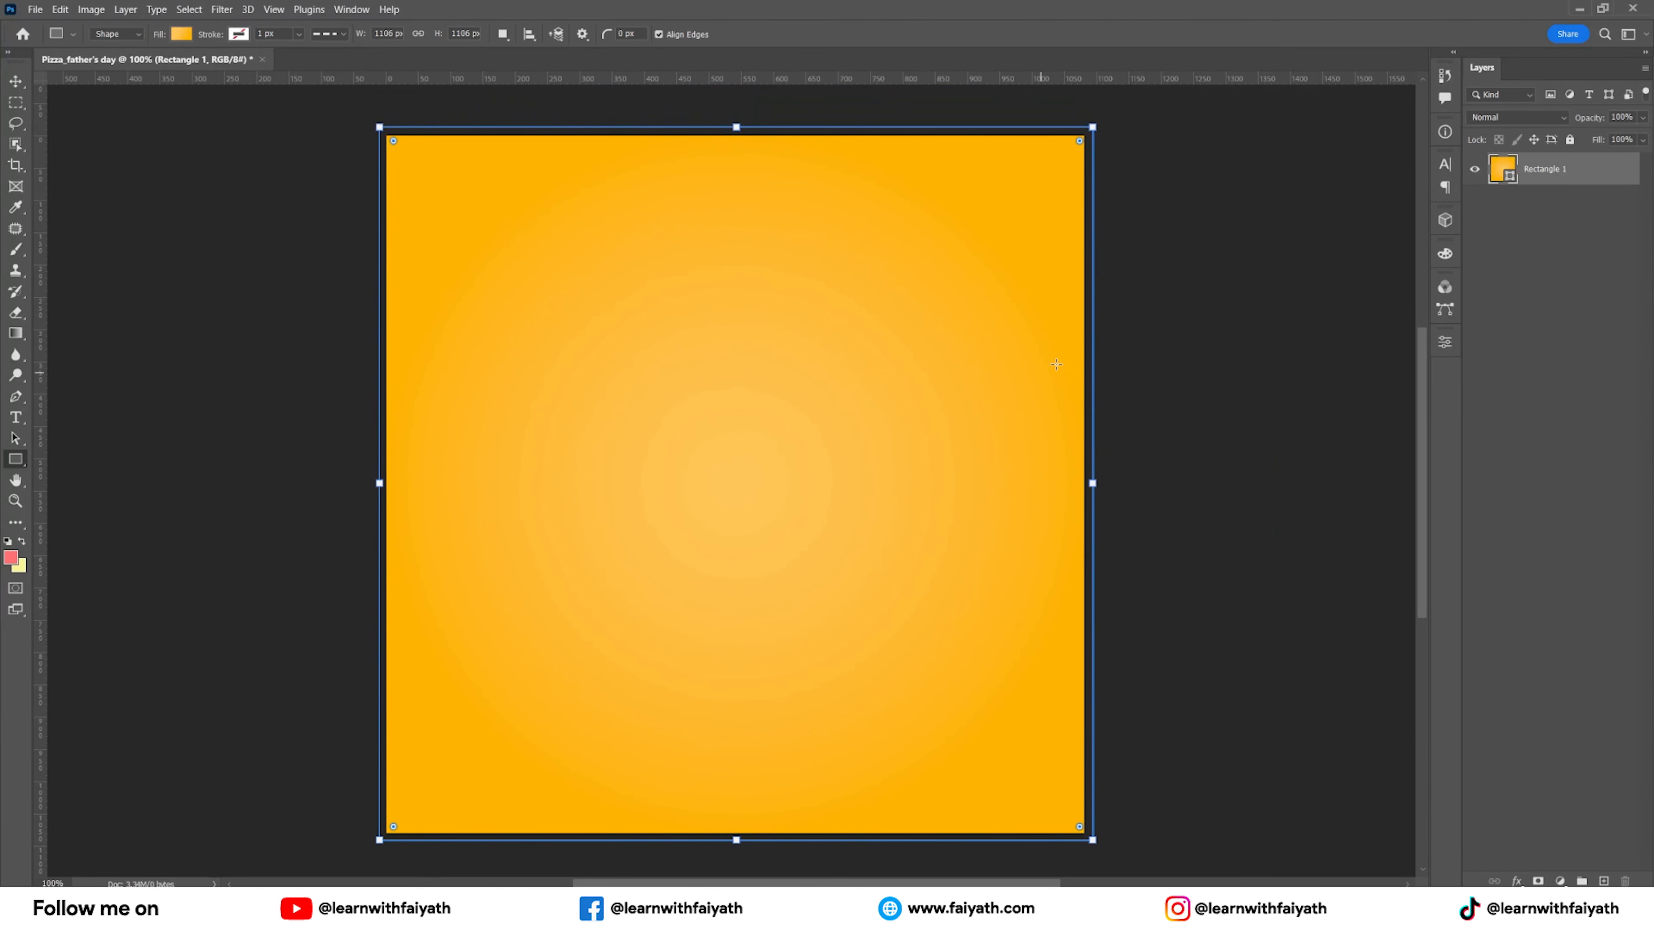
# Rename the gradient square's layer as BG.
pyautogui.press('v')
pyautogui.doubleClick(1545, 171)
pyautogui.write('BG')
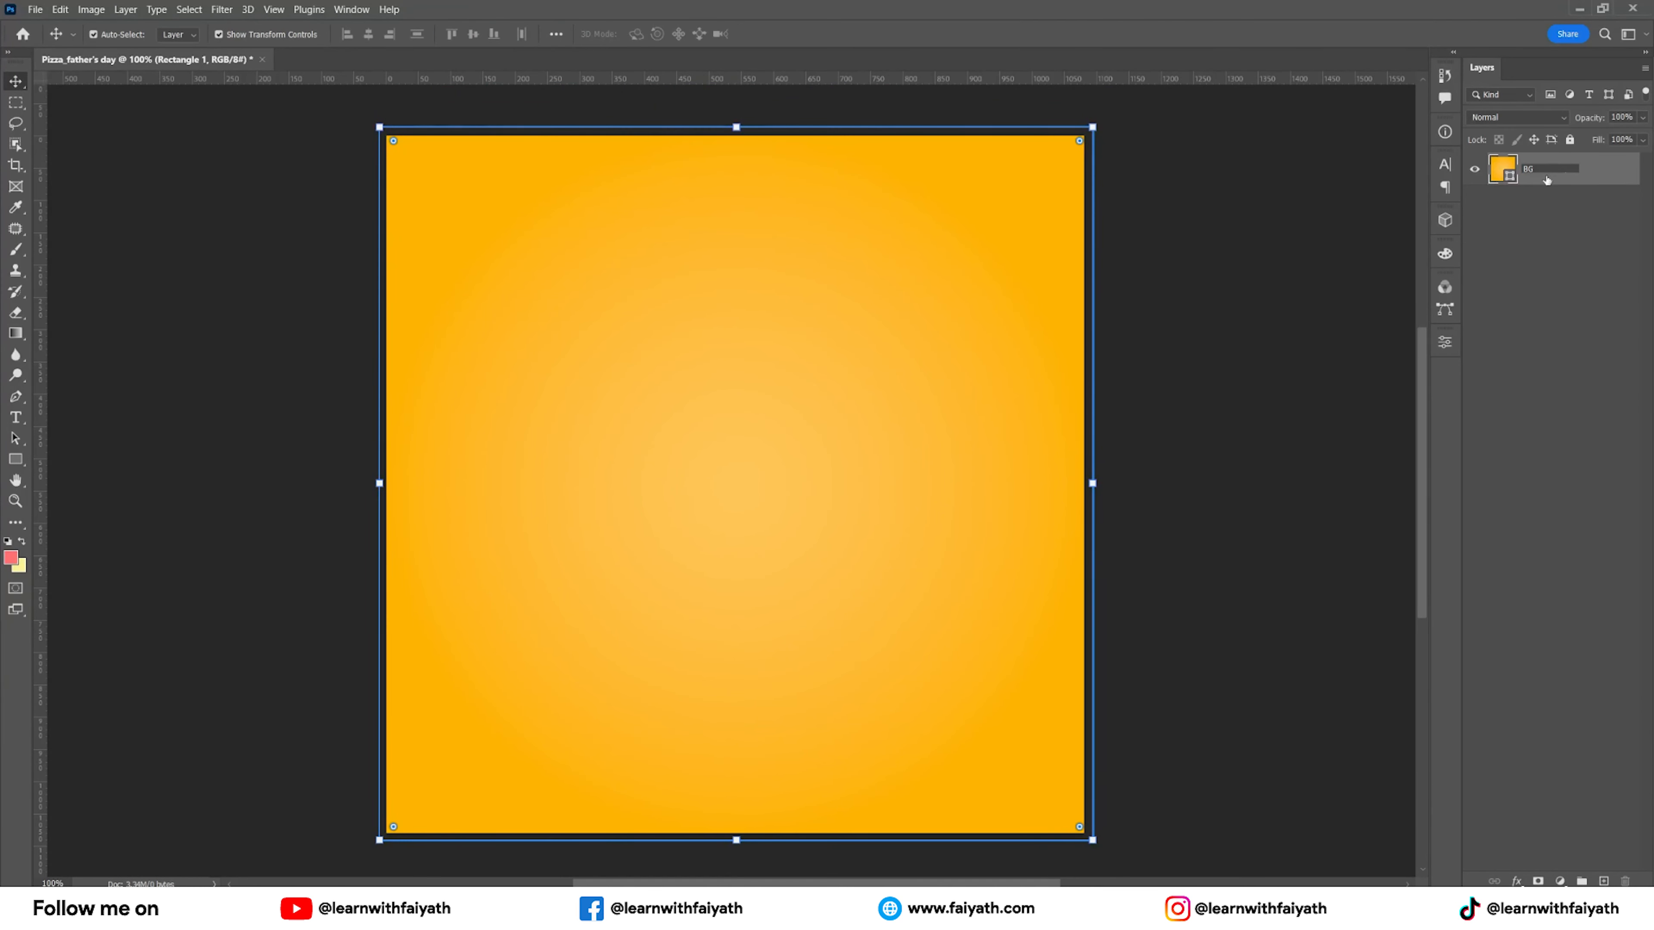
pyautogui.click(1561, 218)
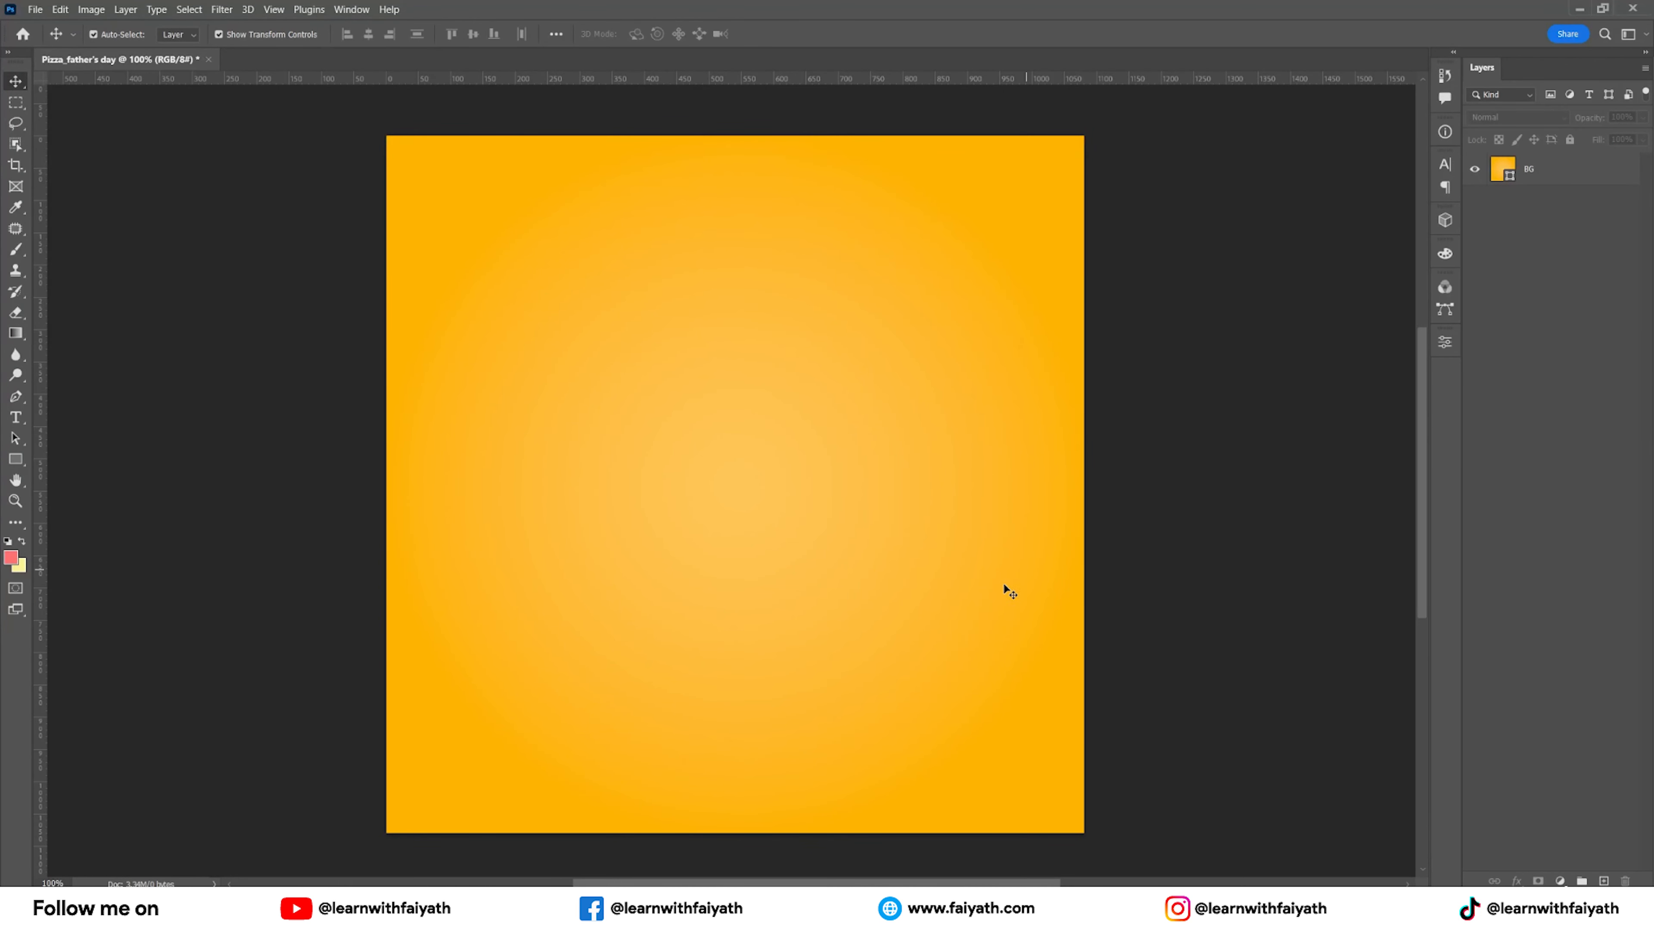
# Place the Pizza slice image from the Assets folder into the Photoshop document.
pyautogui.moveTo(687, 912)
pyautogui.click(622, 837)
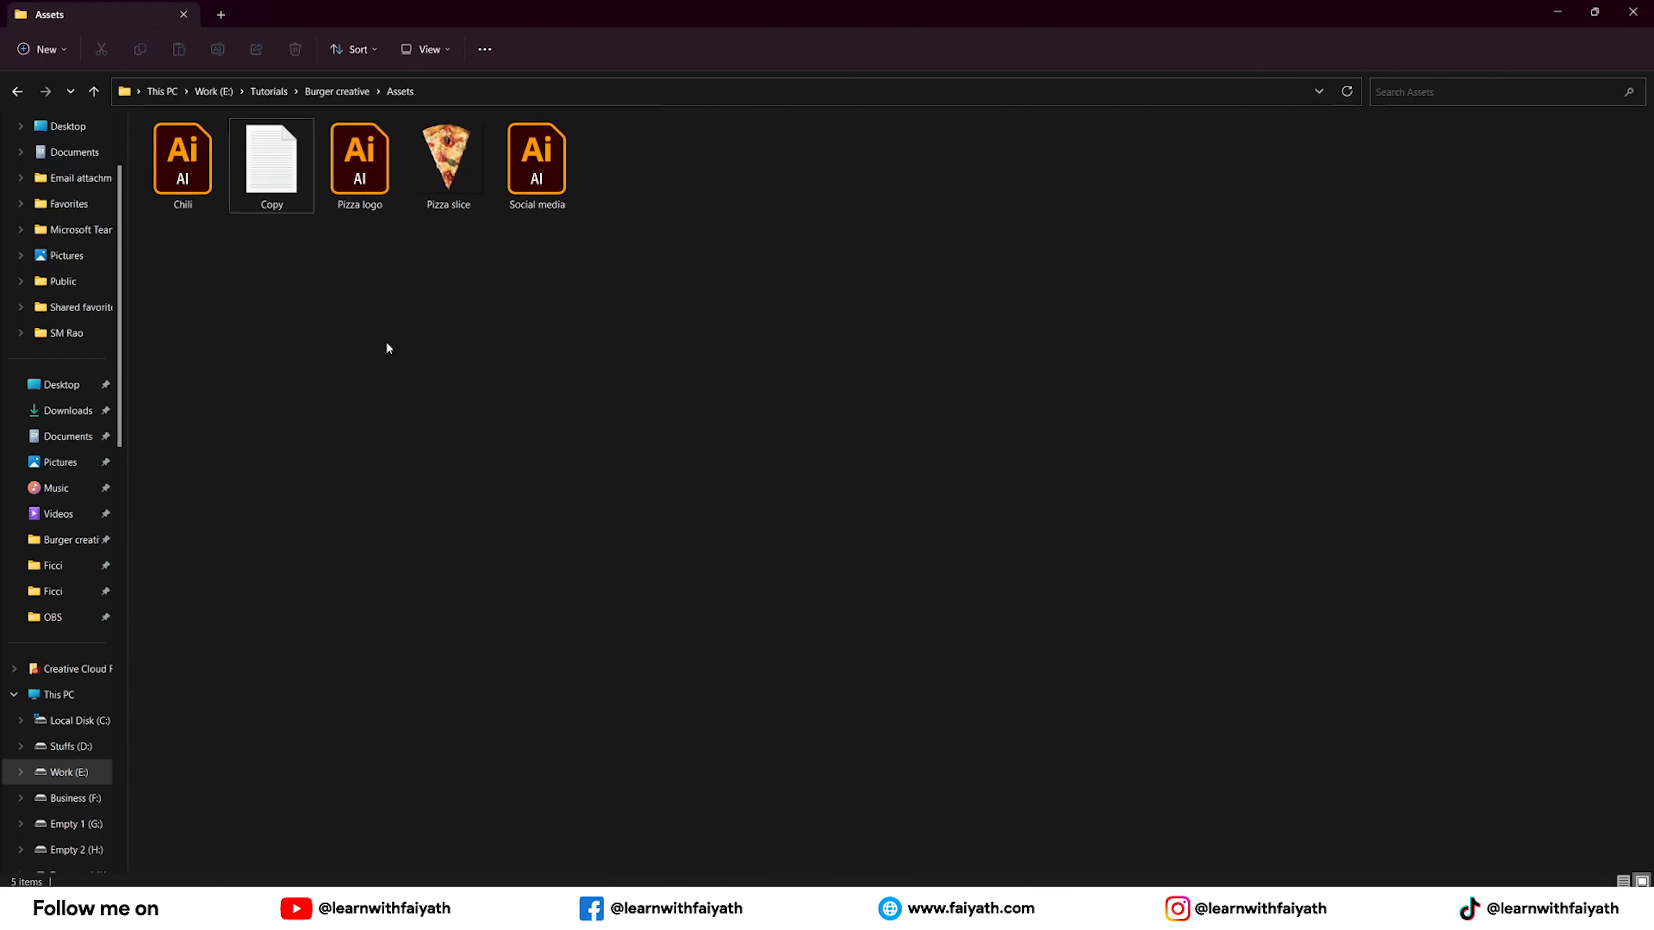
pyautogui.moveTo(446, 166); pyautogui.dragTo(756, 365)
pyautogui.hotkey('alt', 'Tab')
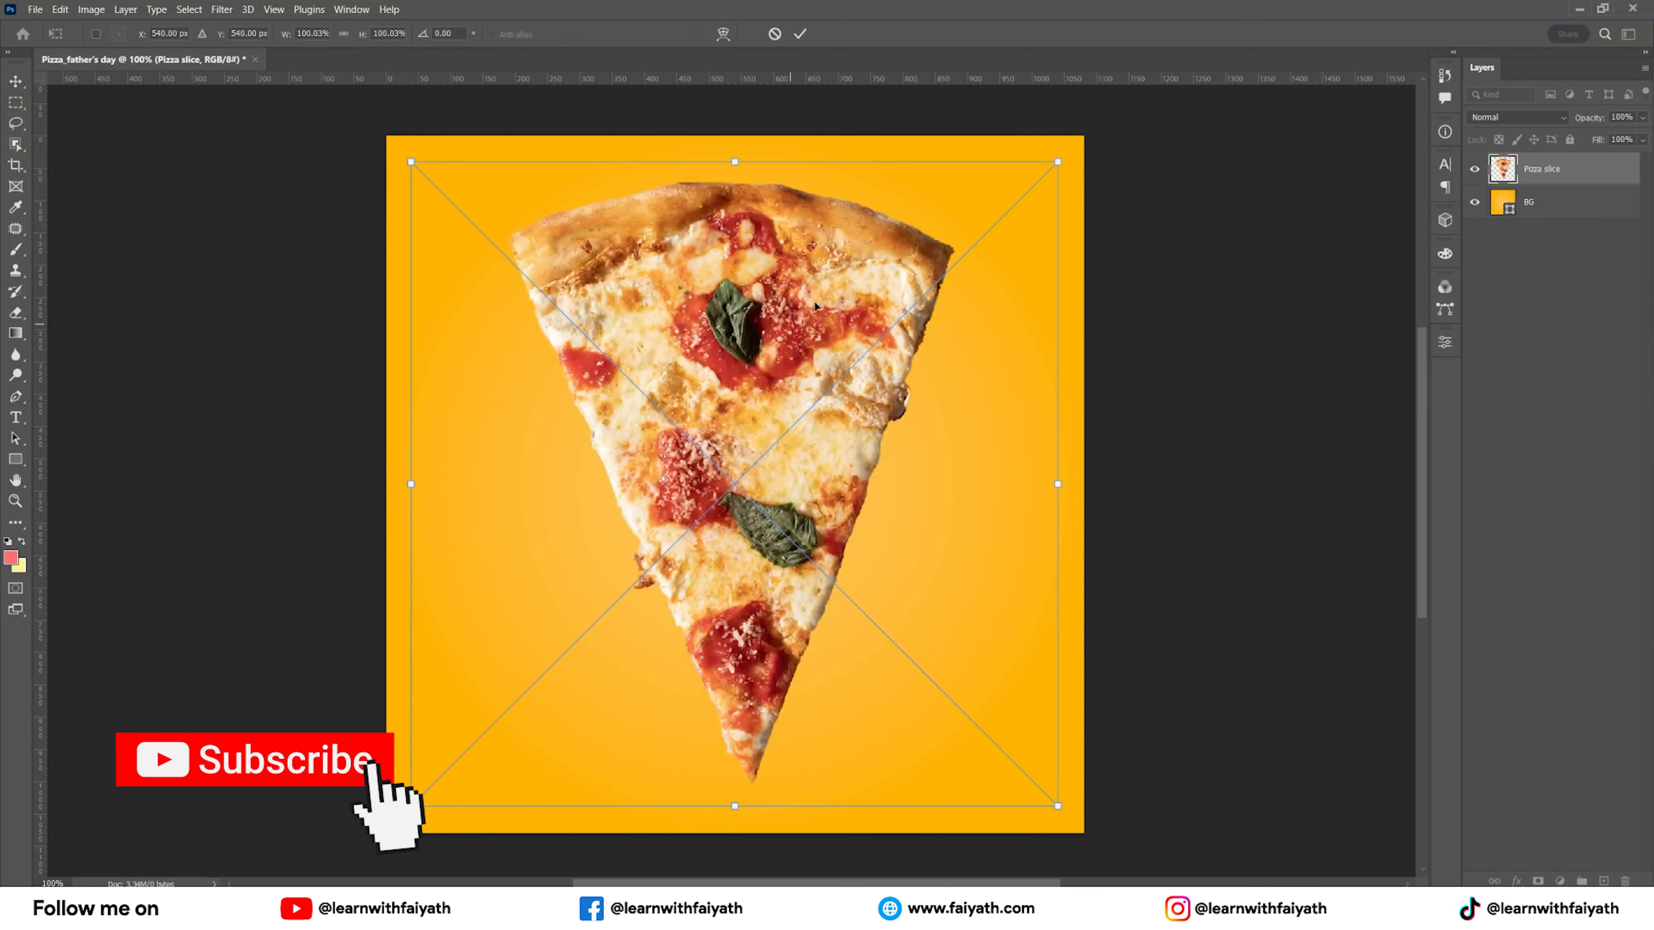
# Scale the pizza slice to about 48%, flipped so its tip points up, and place it in the canvas's upper middle.
pyautogui.moveTo(1053, 160); pyautogui.dragTo(586, 665)
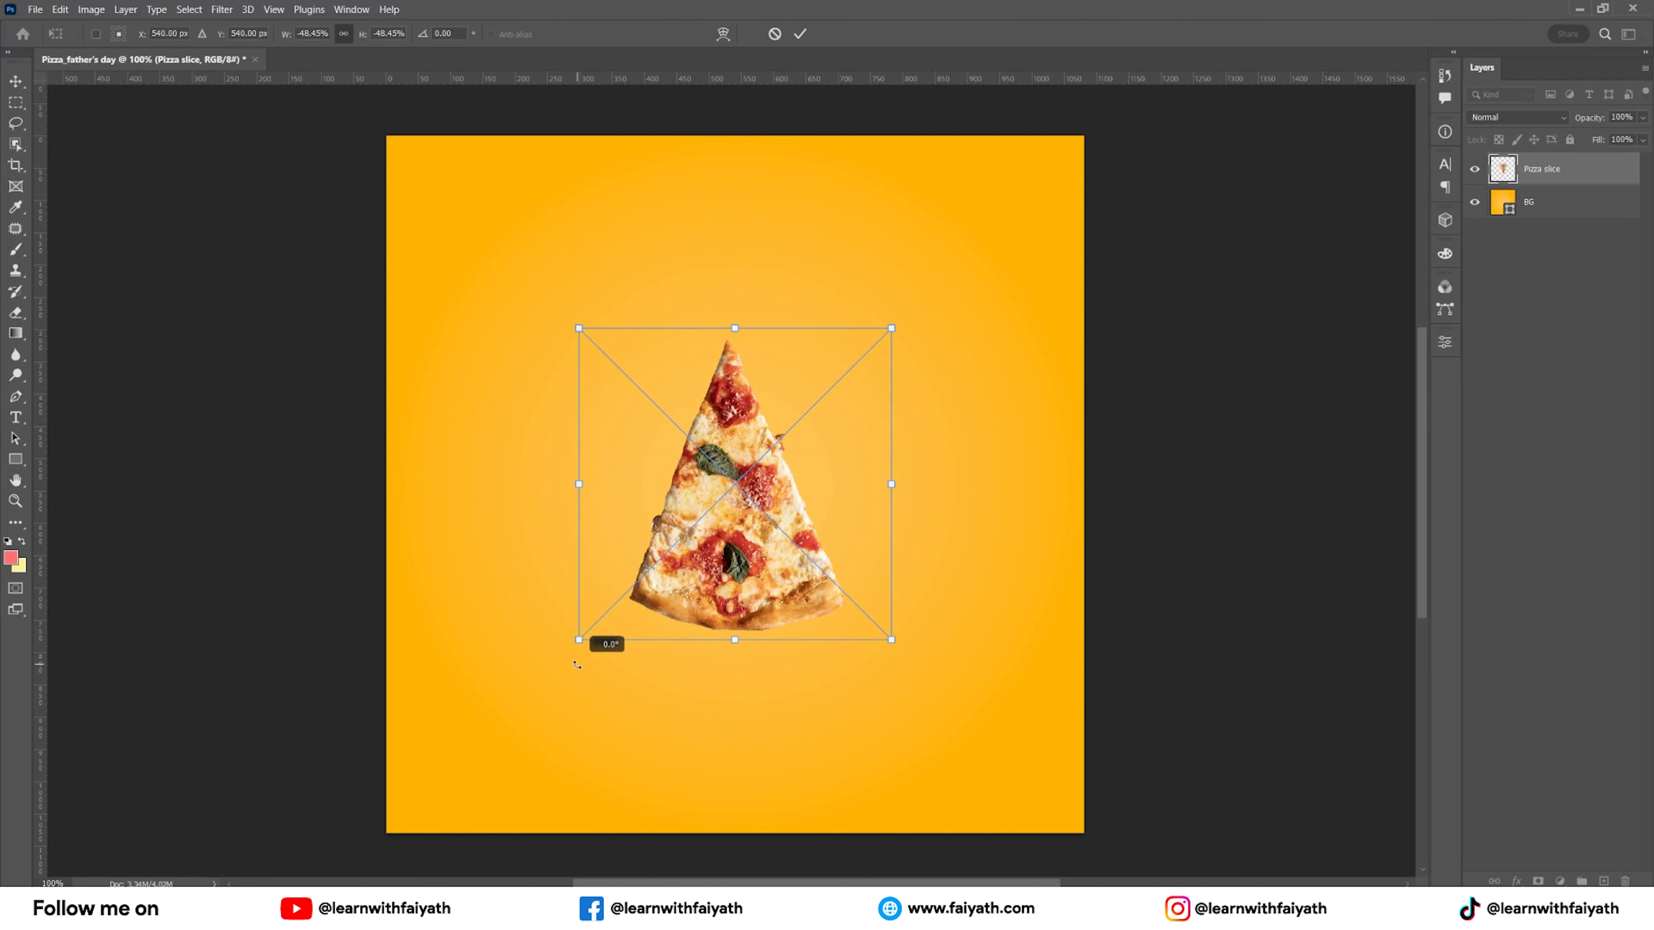
pyautogui.moveTo(725, 571); pyautogui.dragTo(747, 488)
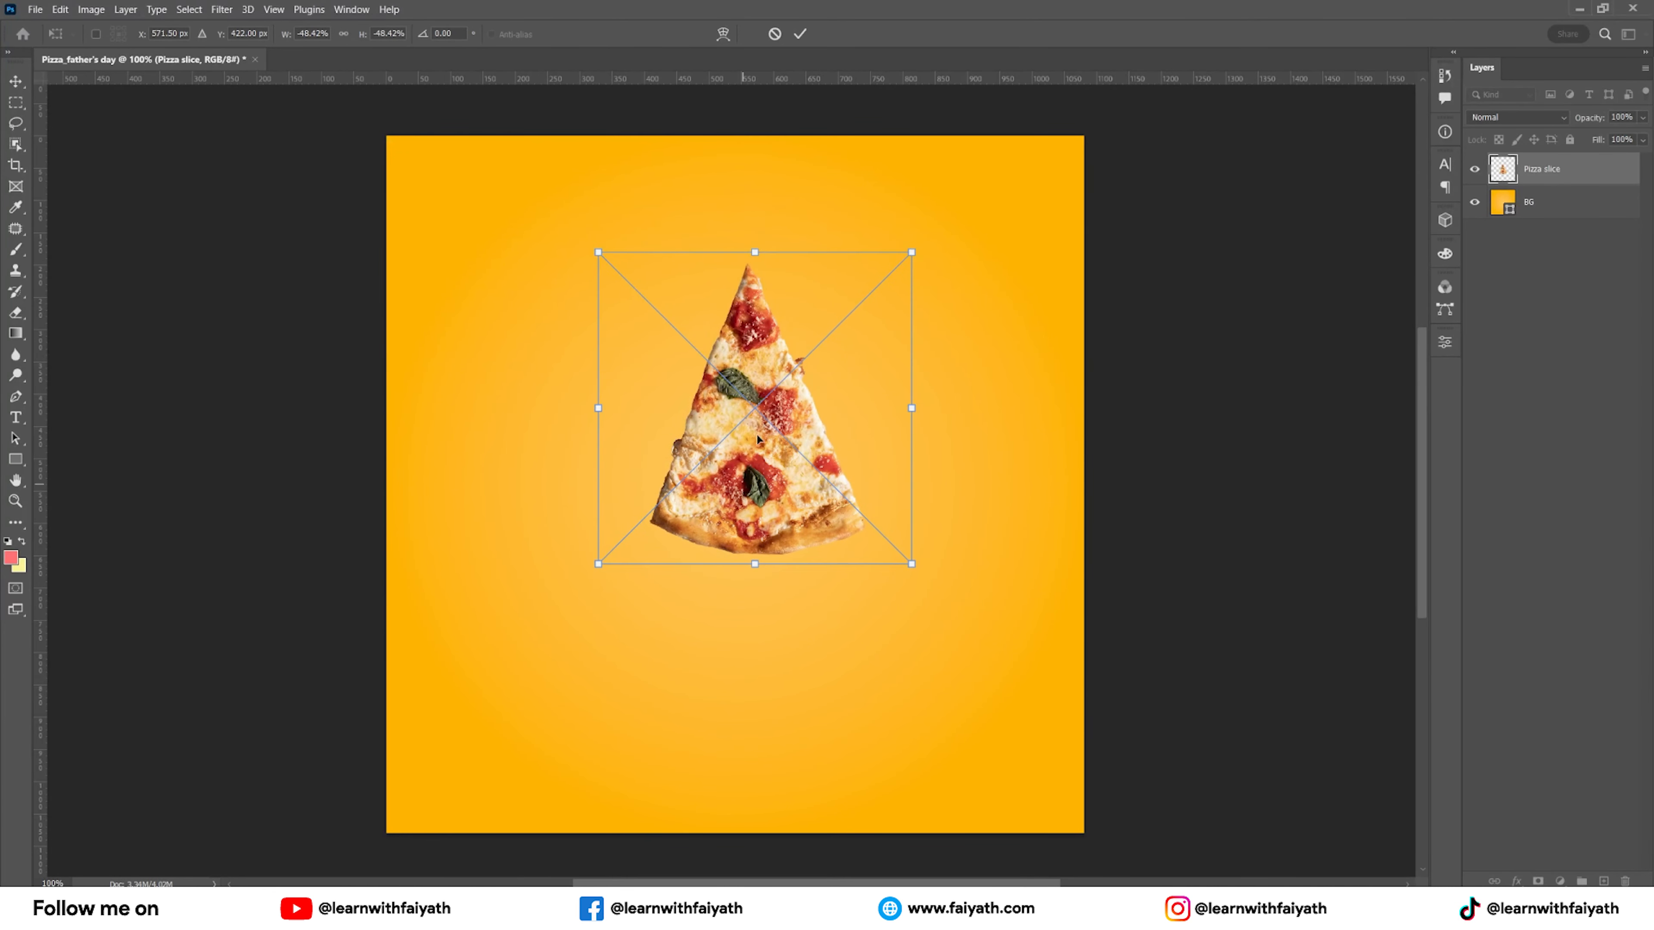
pyautogui.click(799, 33)
pyautogui.moveTo(804, 414); pyautogui.dragTo(785, 420)
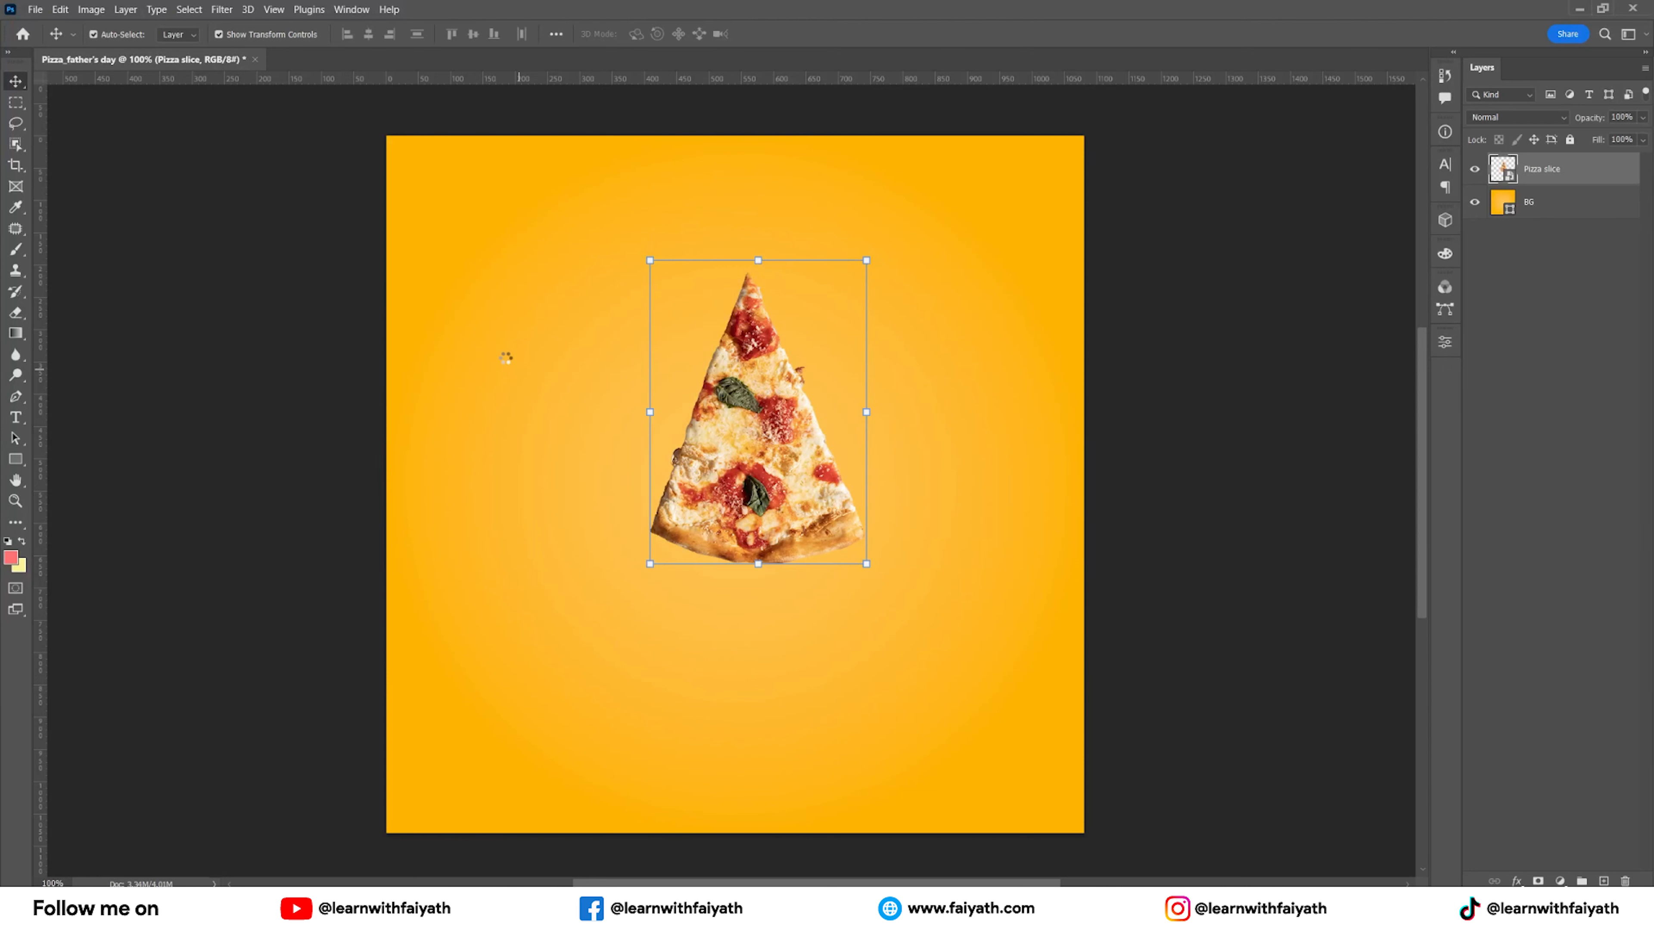
# Add the text "D" and move it just left of the pizza slice.
pyautogui.press('t')
pyautogui.click(505, 355)
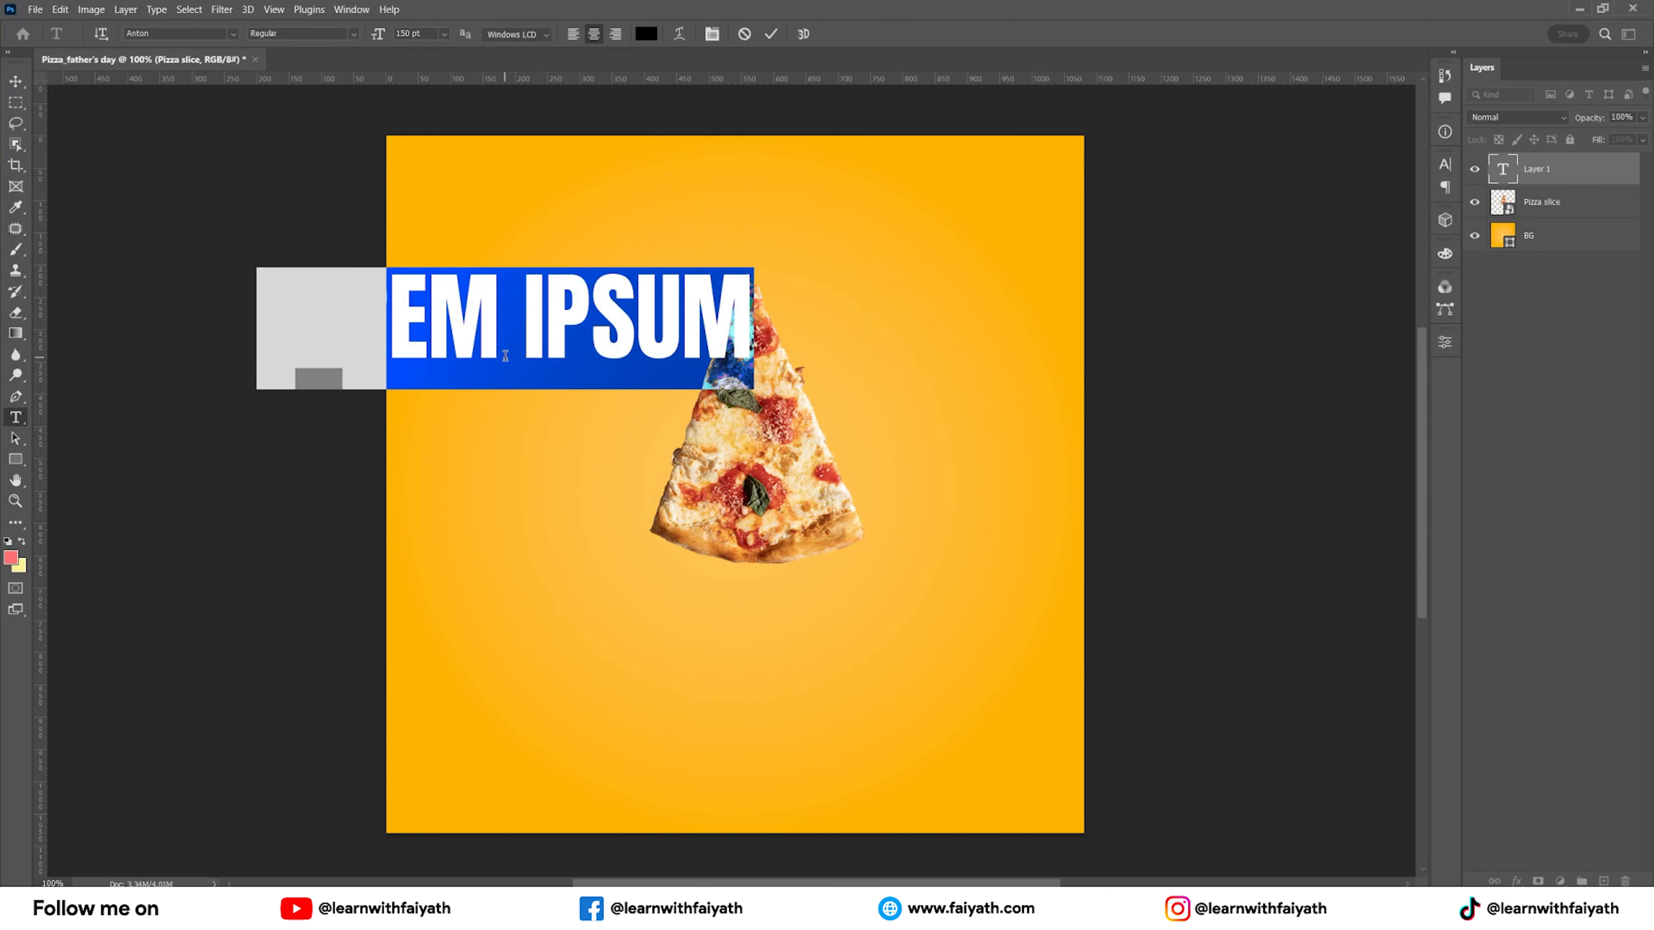
pyautogui.write('D')
pyautogui.hotkey('ctrl', 'Return')
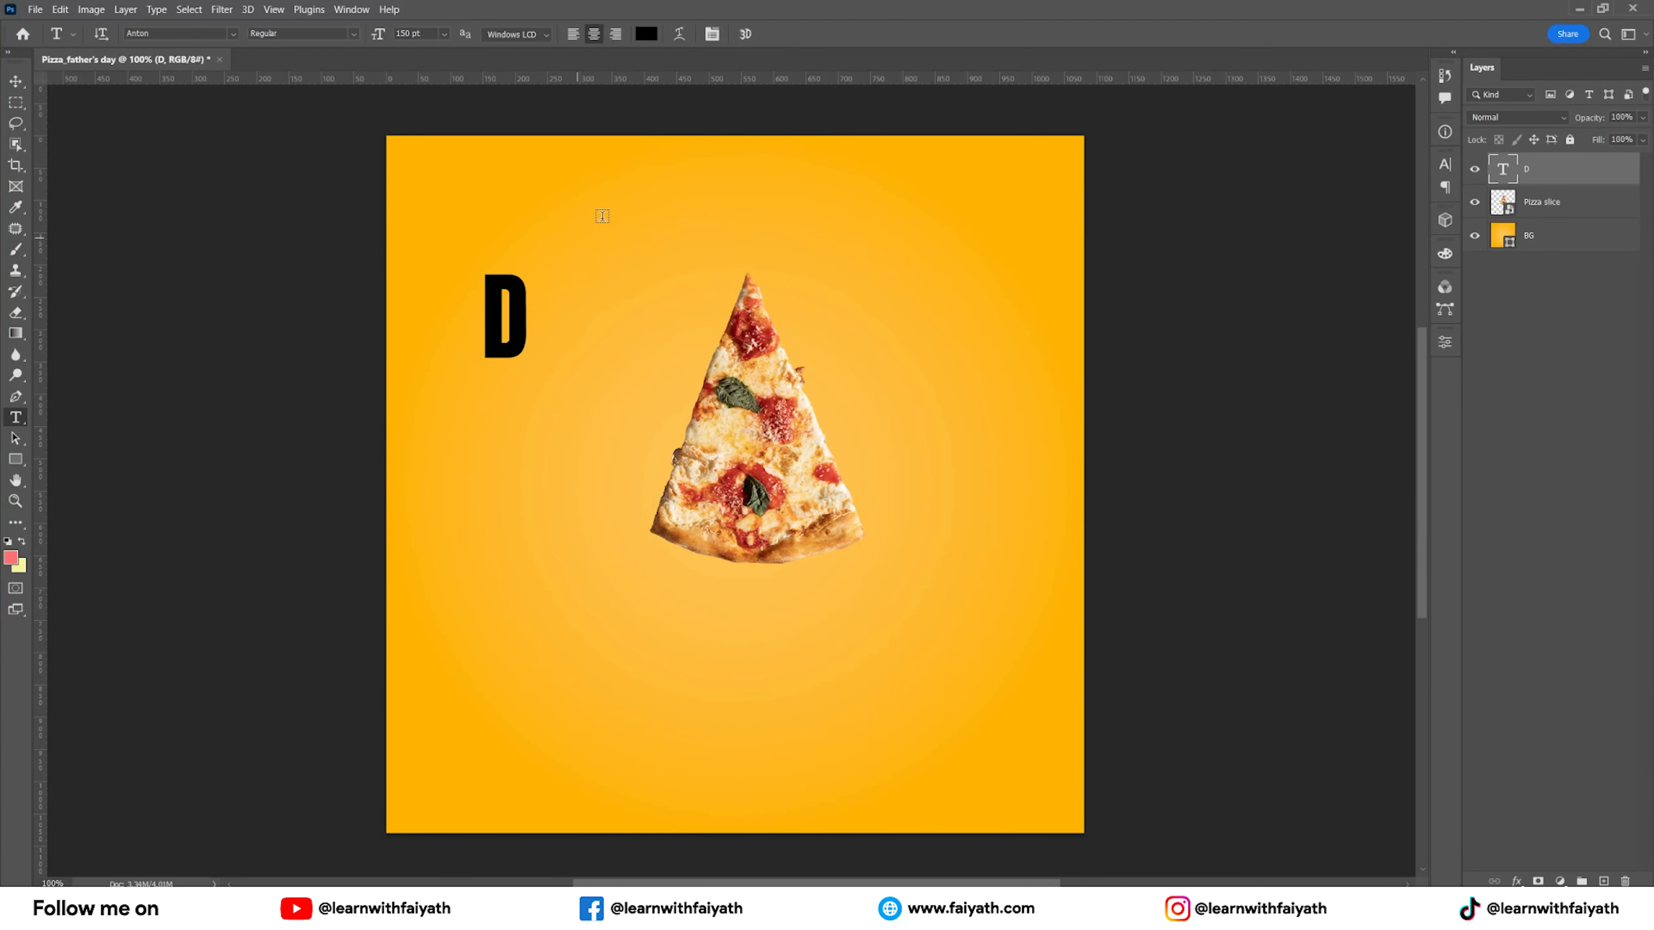
pyautogui.press('v')
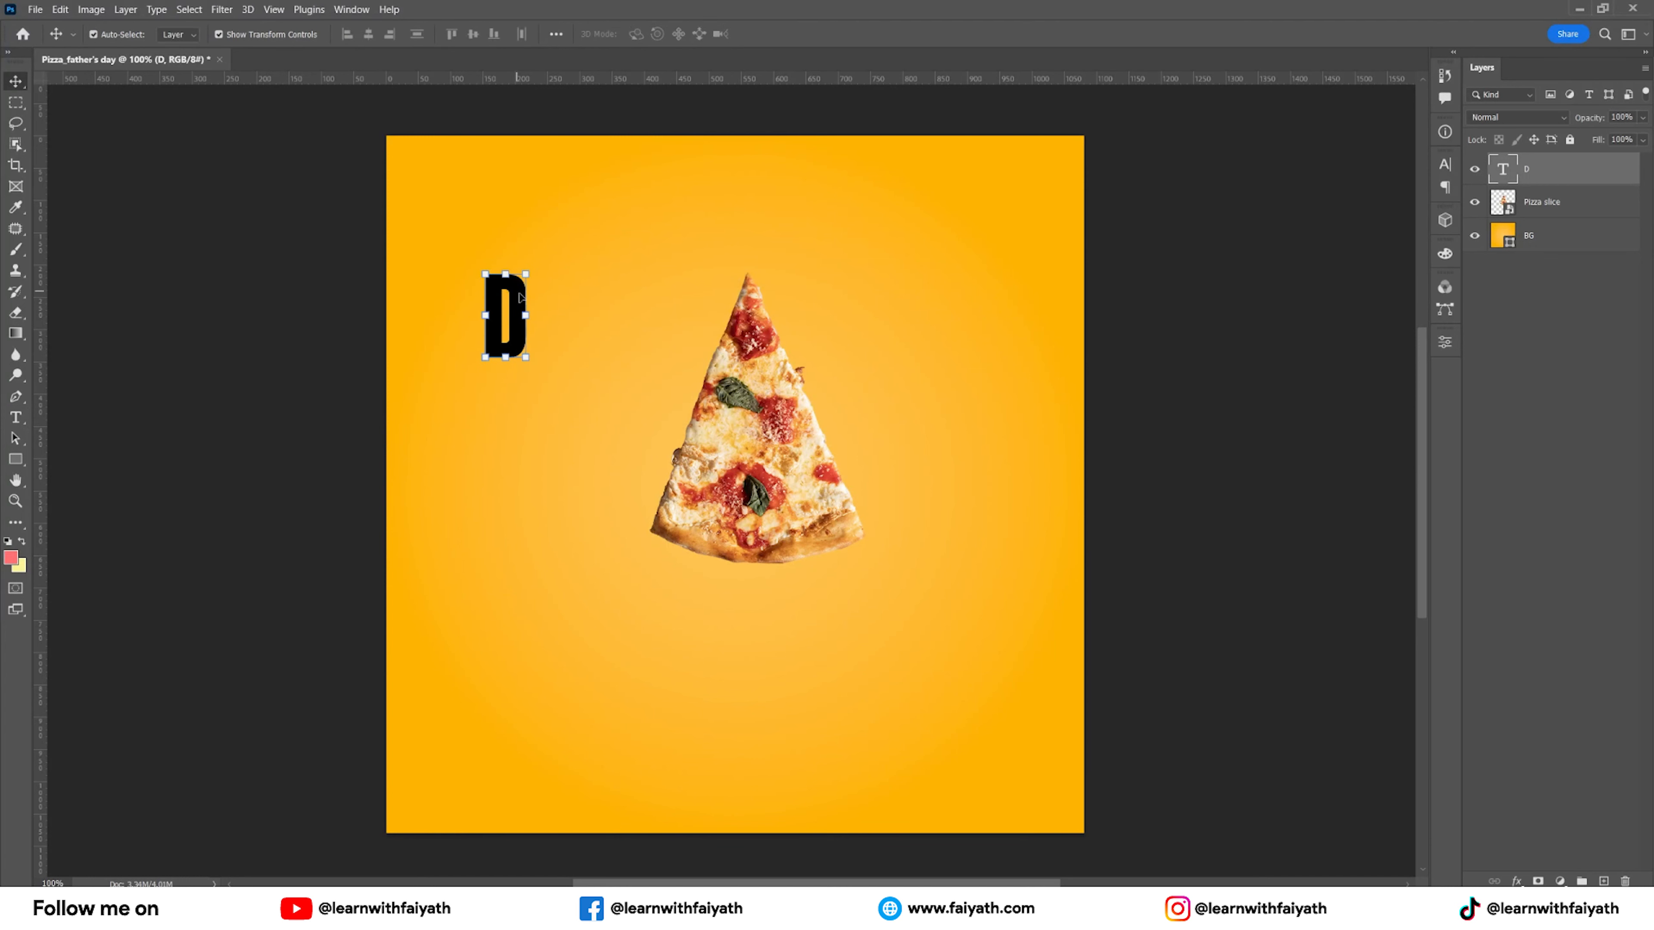
pyautogui.moveTo(518, 304); pyautogui.dragTo(637, 371)
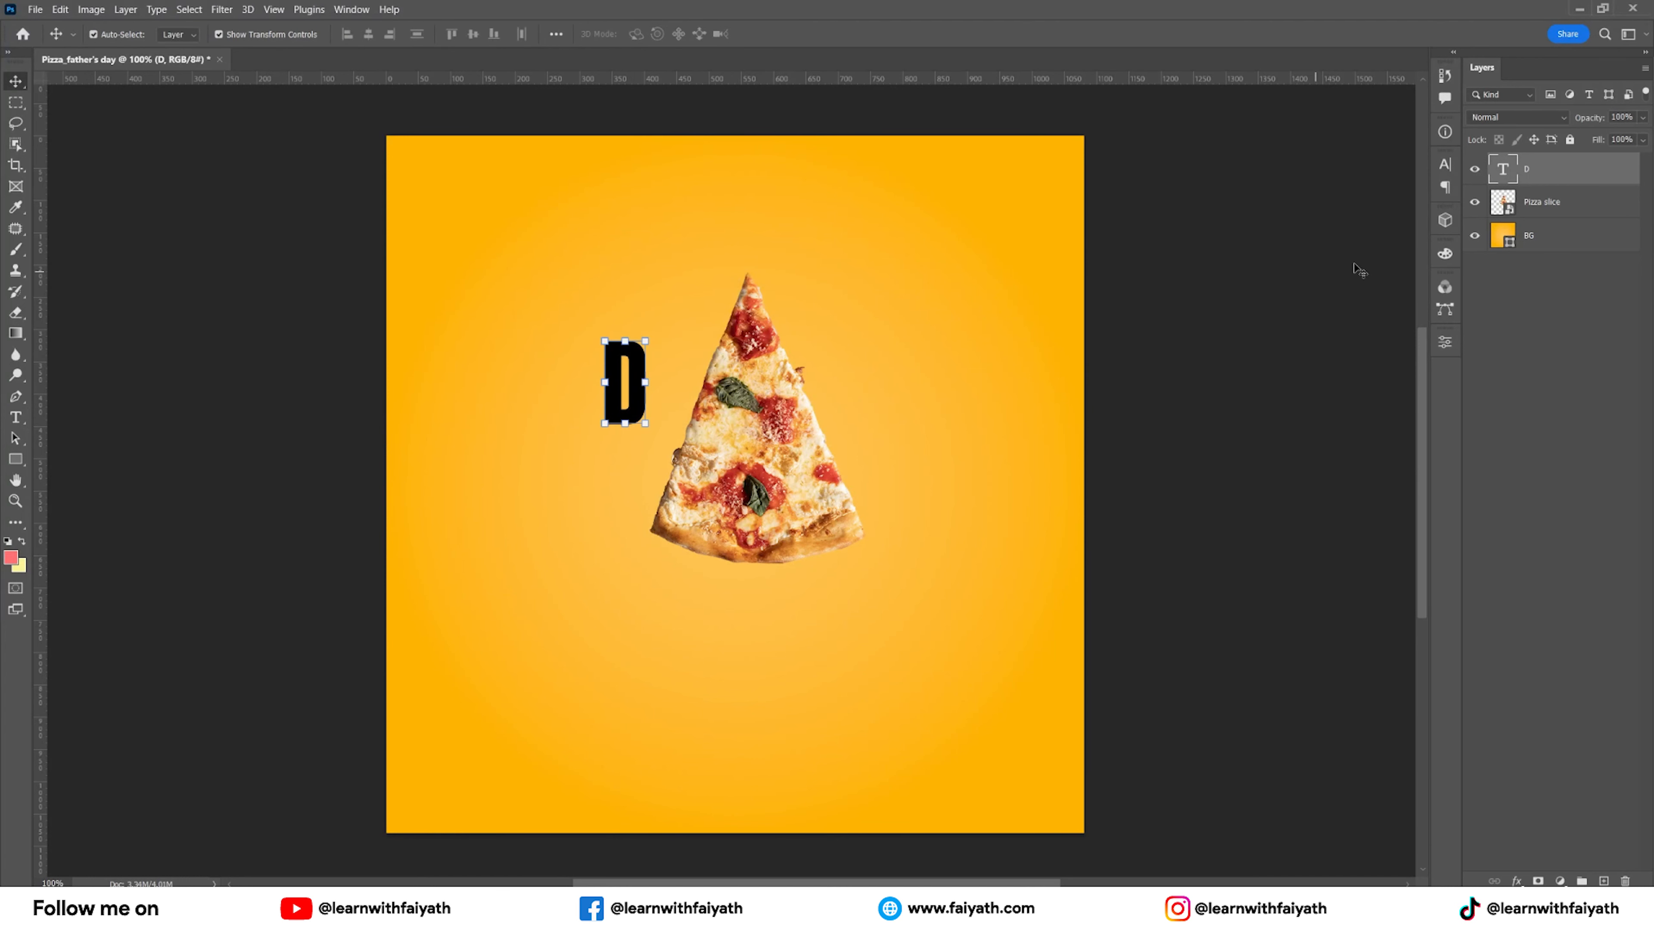
# Set the letter D's font size to 300 pt and place a copy of it right of the pizza slice.
pyautogui.click(1444, 164)
pyautogui.click(1262, 215)
pyautogui.write('30')
pyautogui.press('Return')
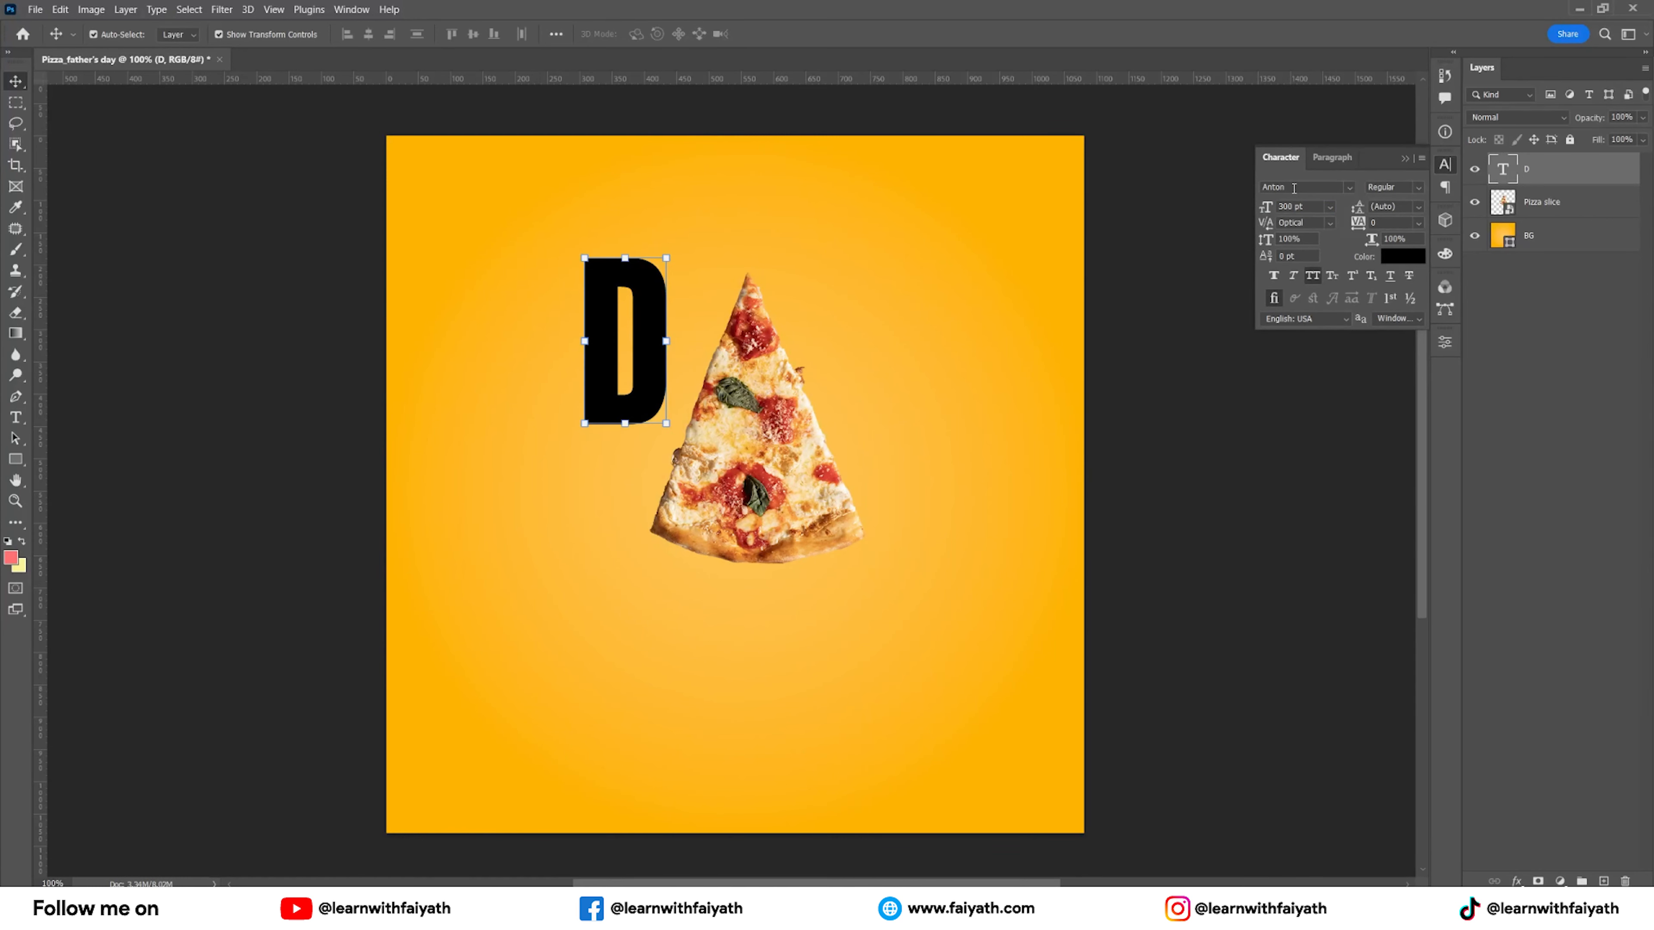
pyautogui.moveTo(653, 386); pyautogui.dragTo(925, 434)
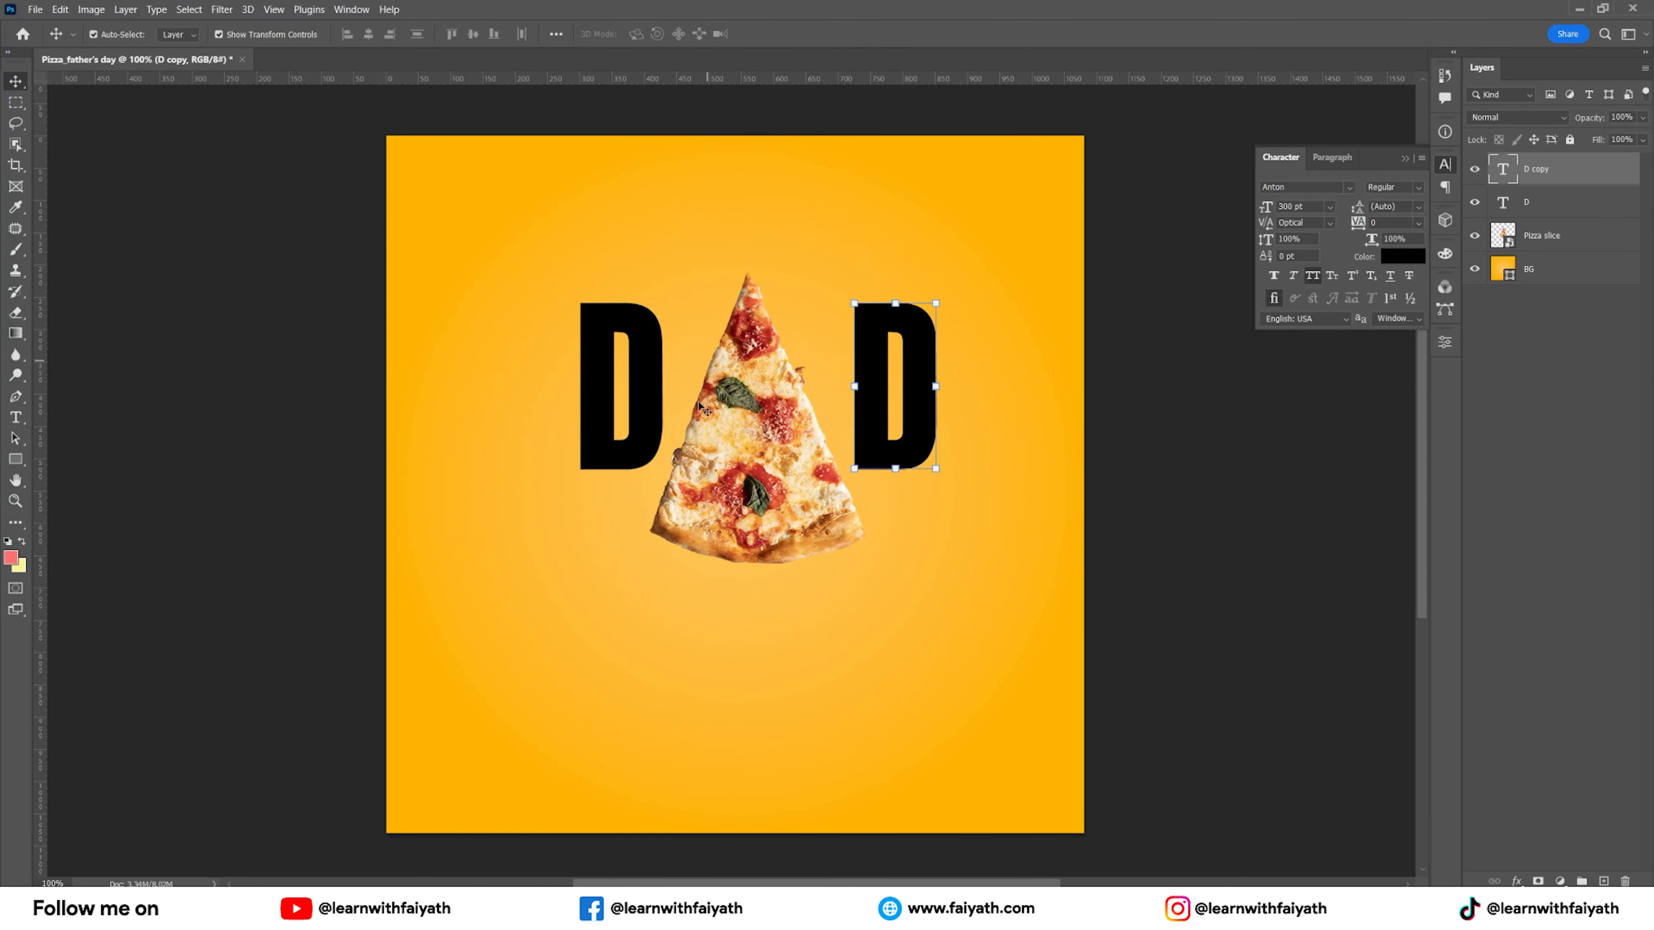
# Apply Curves to the pizza slice, lowering the darker tones and moving the white point to input 246, output 255.
pyautogui.click(749, 451)
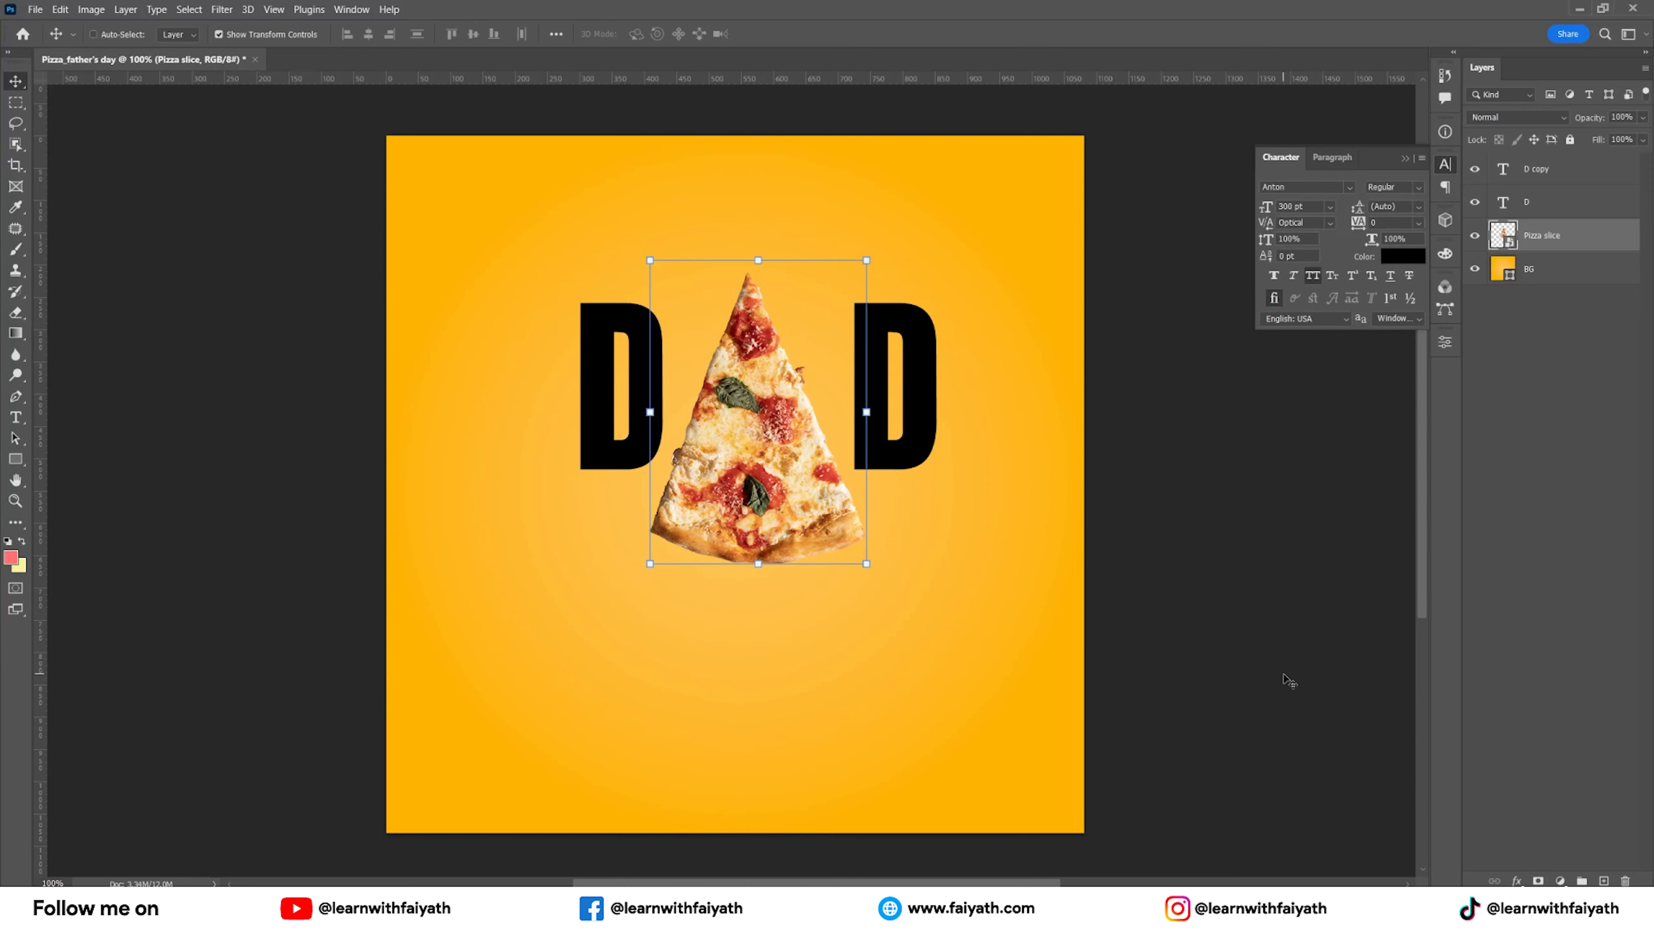
pyautogui.hotkey('ctrl', 'm')
pyautogui.moveTo(747, 163); pyautogui.dragTo(1232, 252)
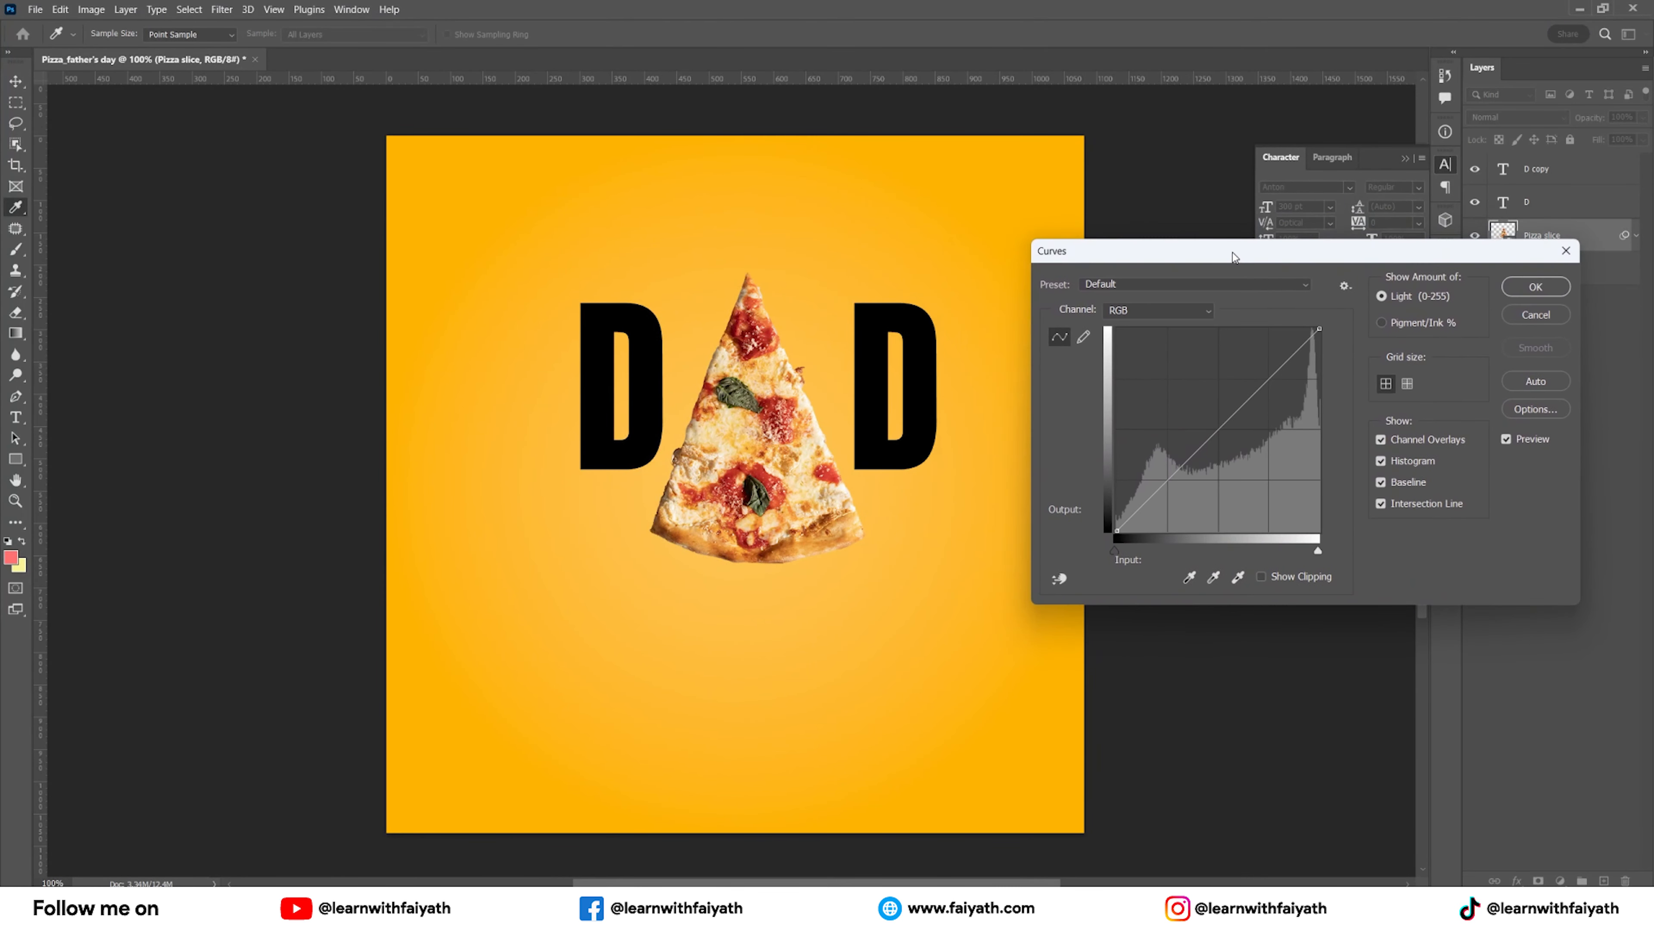
pyautogui.moveTo(1187, 458); pyautogui.dragTo(1189, 478)
pyautogui.moveTo(1320, 329); pyautogui.dragTo(1314, 319)
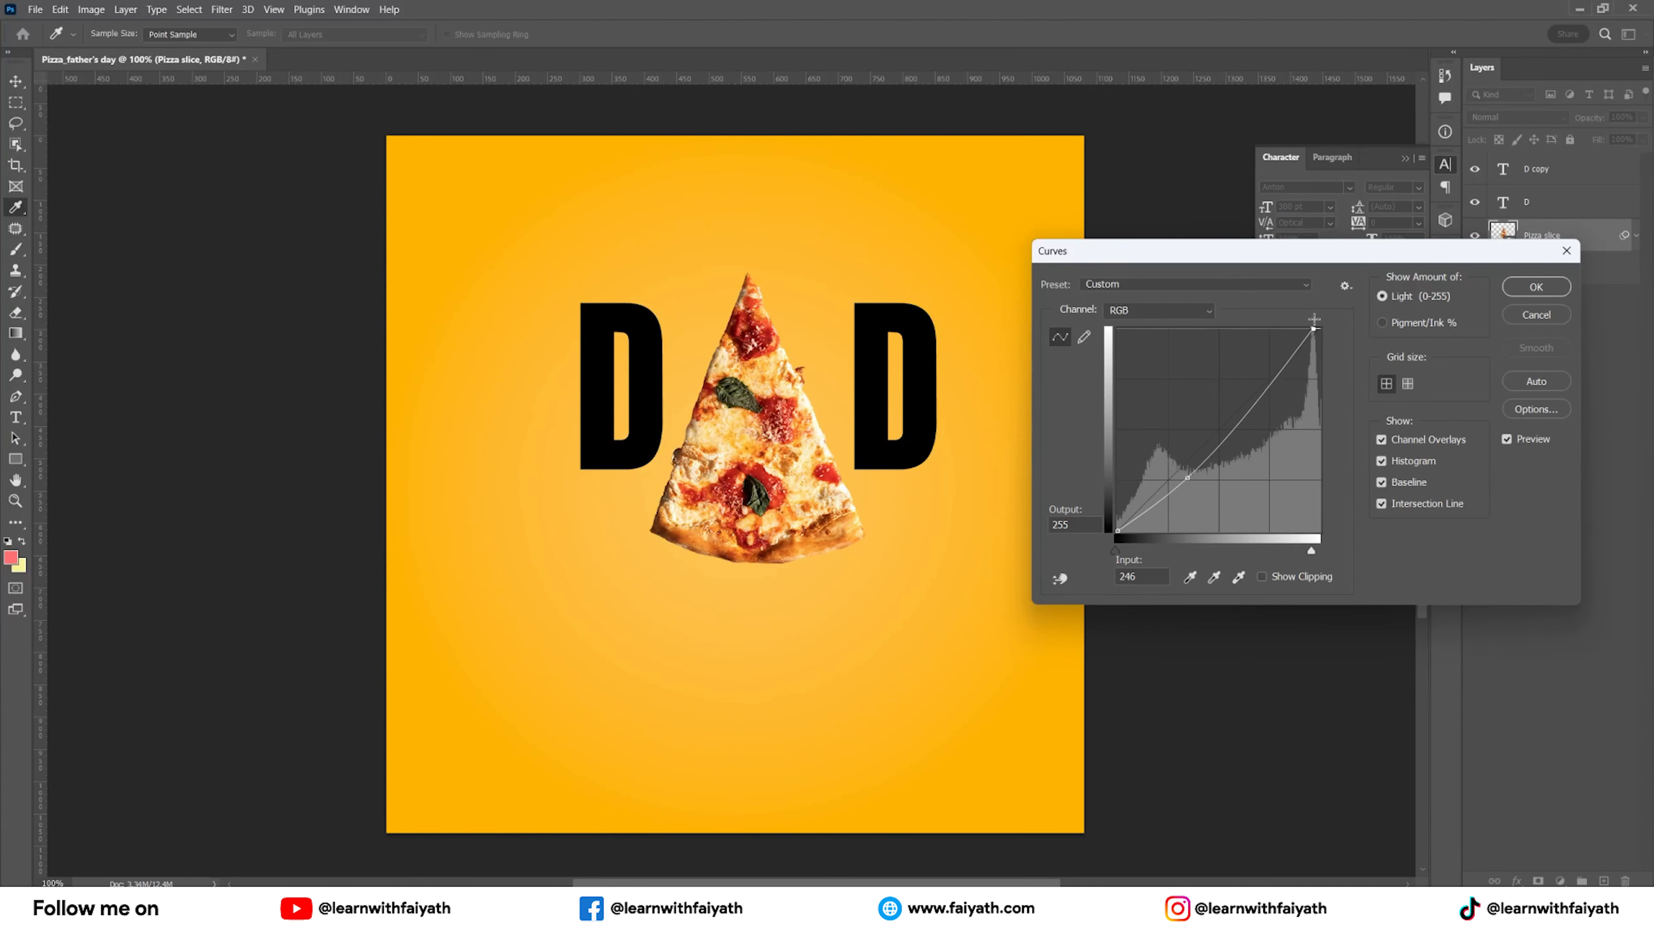
pyautogui.click(1534, 287)
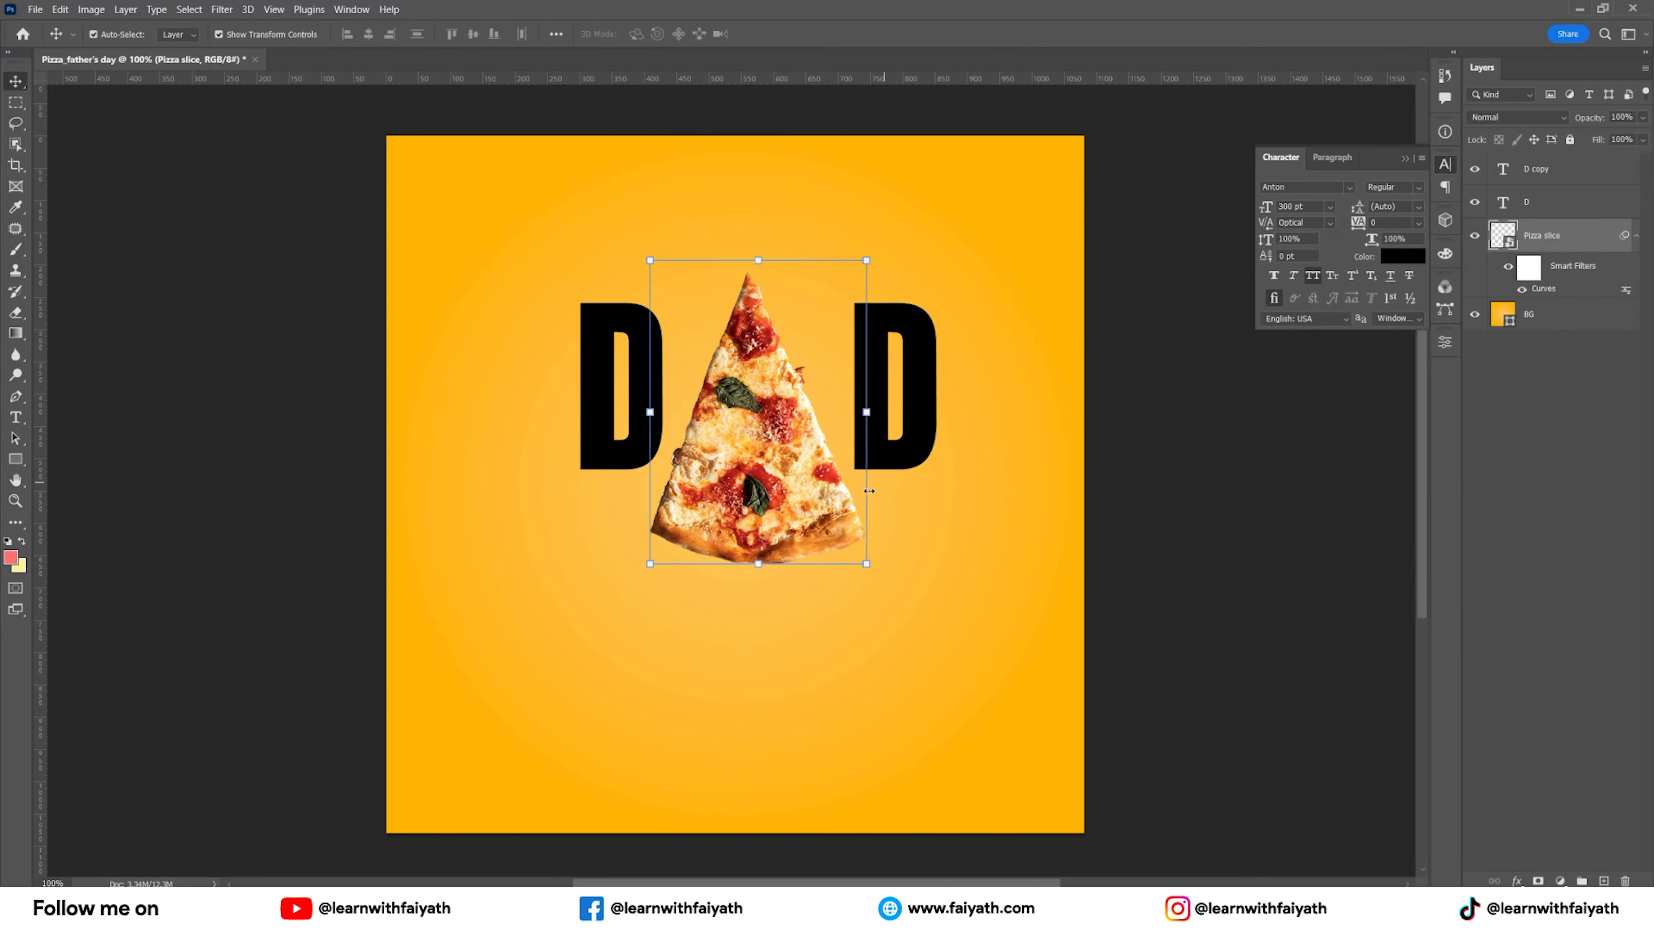
# Move the pizza slice up between the two letters and bring its layer above both D layers.
pyautogui.moveTo(799, 520); pyautogui.dragTo(799, 464)
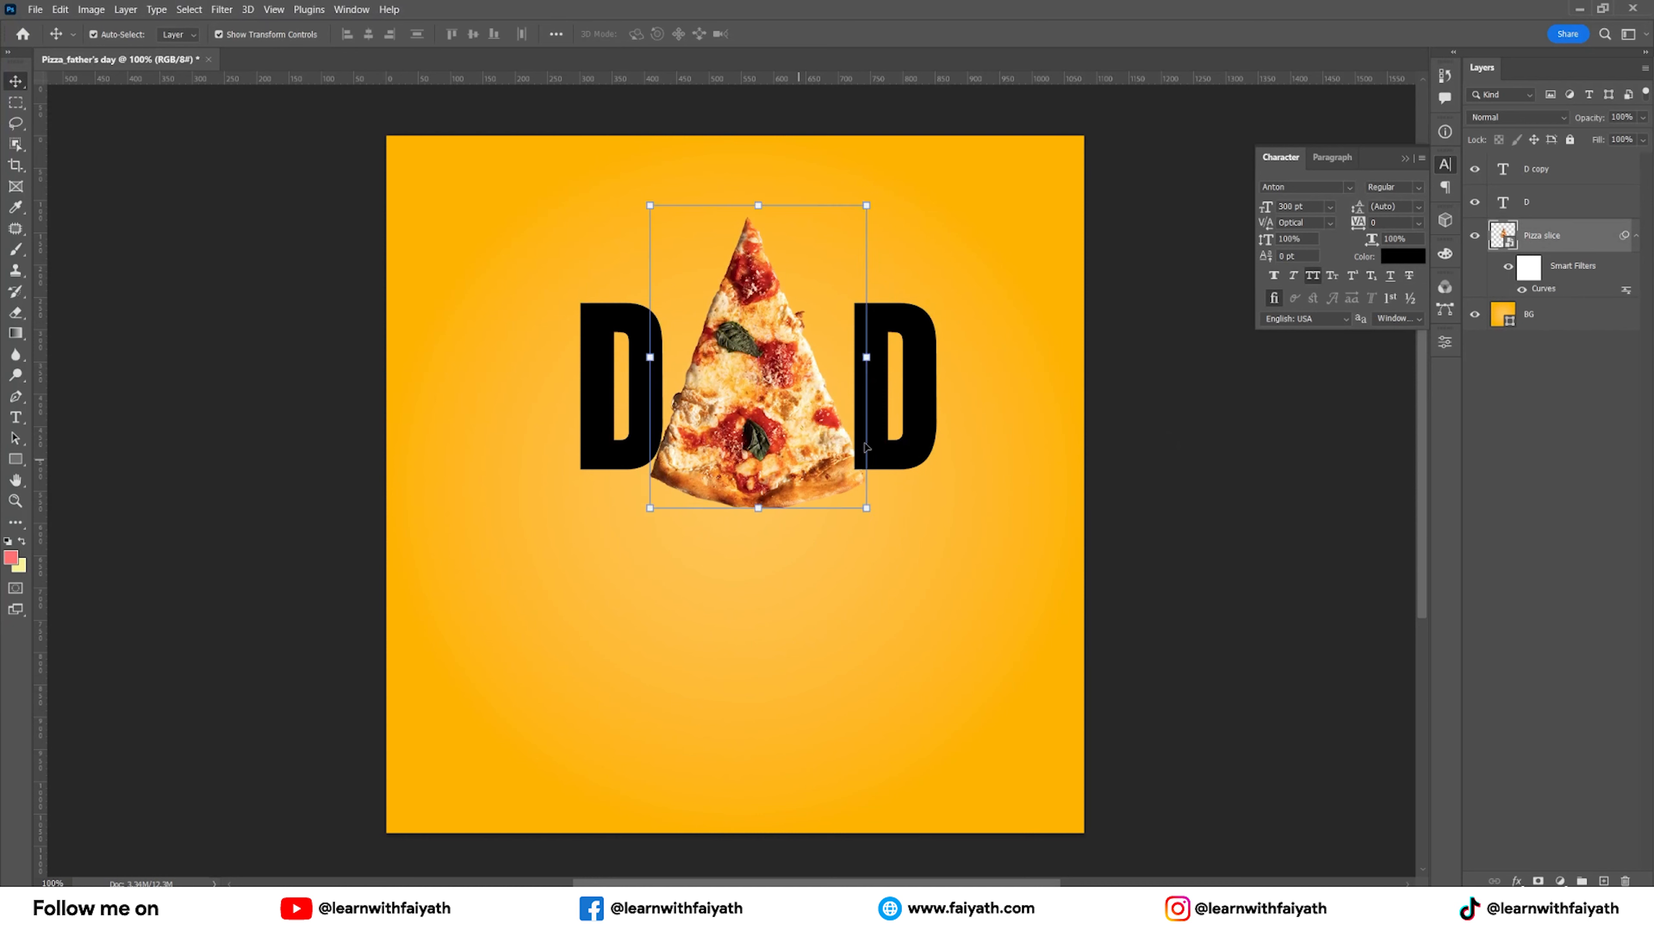
pyautogui.moveTo(1565, 243); pyautogui.dragTo(1562, 168)
pyautogui.click(1138, 411)
pyautogui.click(757, 479)
# Move both D letters closer to the pizza slice and nudge the slice slightly higher to form the word DAD.
pyautogui.moveTo(909, 465); pyautogui.dragTo(908, 459)
pyautogui.moveTo(600, 459); pyautogui.dragTo(617, 460)
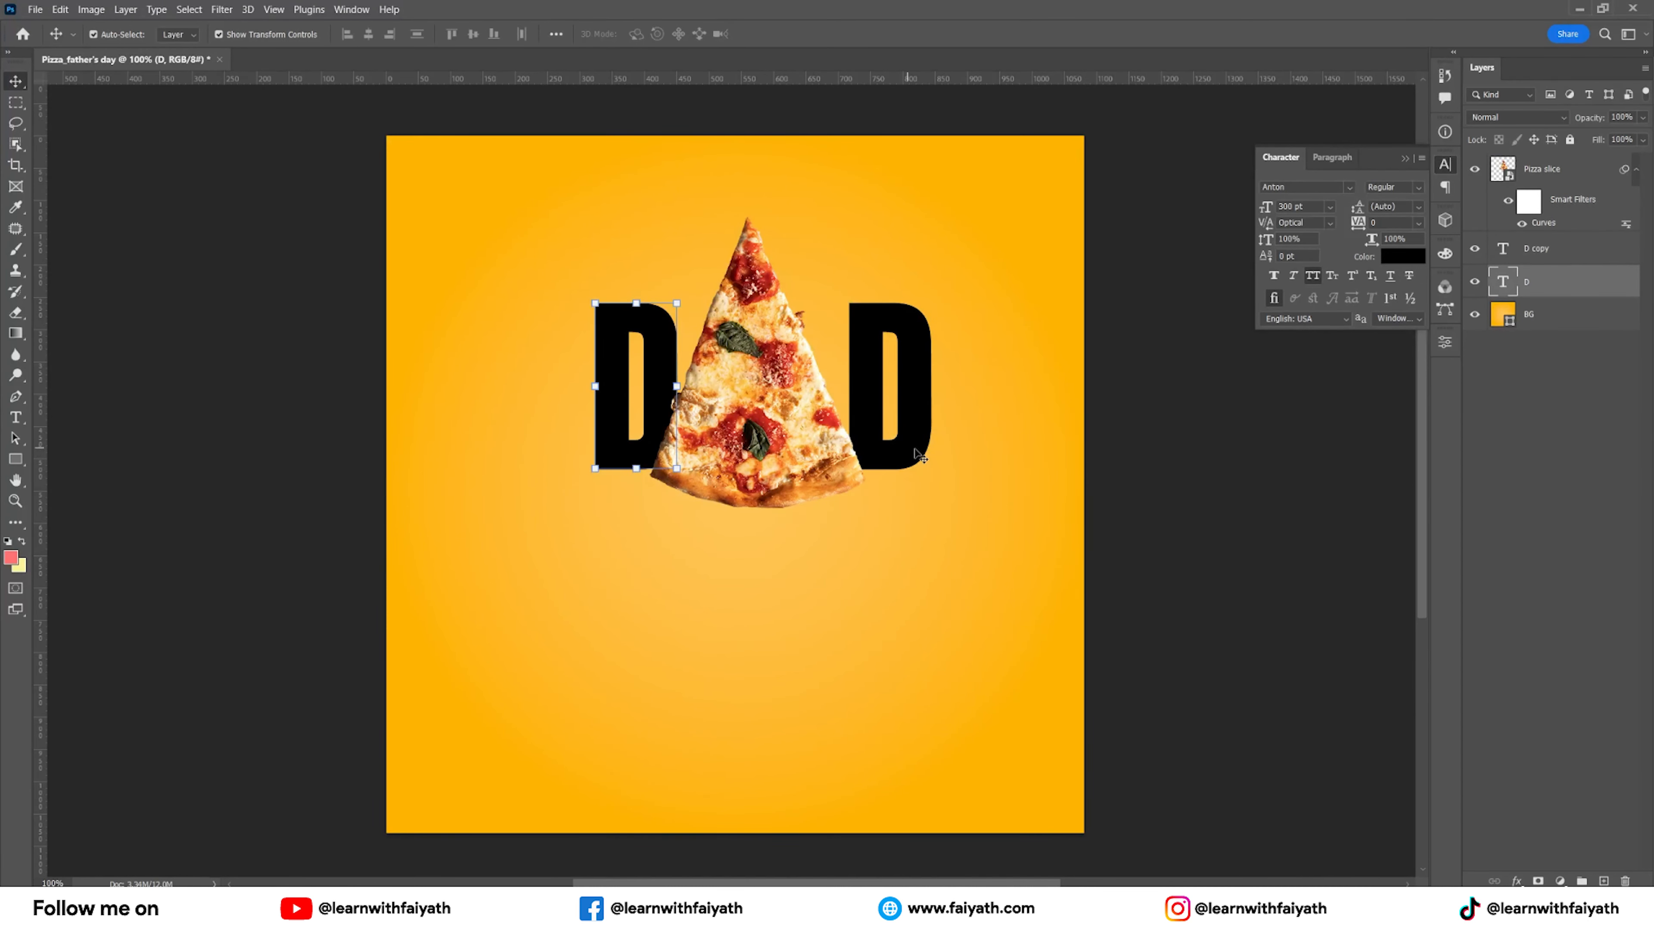
pyautogui.click(915, 456)
pyautogui.moveTo(918, 456); pyautogui.dragTo(914, 456)
pyautogui.click(1182, 422)
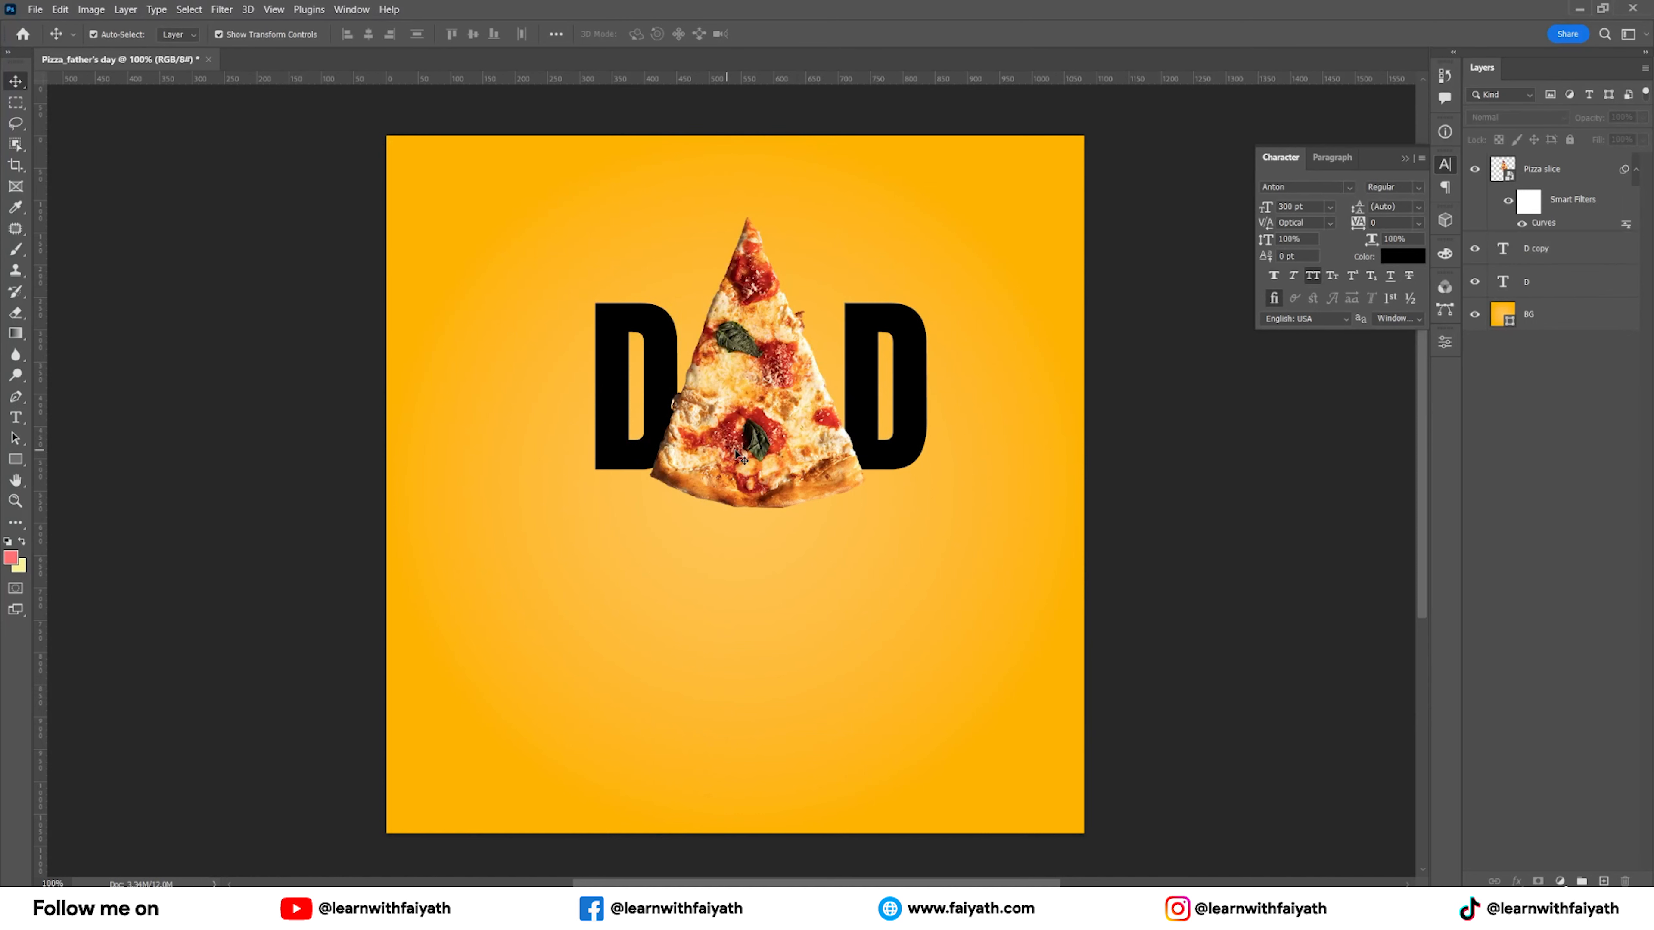
pyautogui.moveTo(770, 480); pyautogui.dragTo(769, 470)
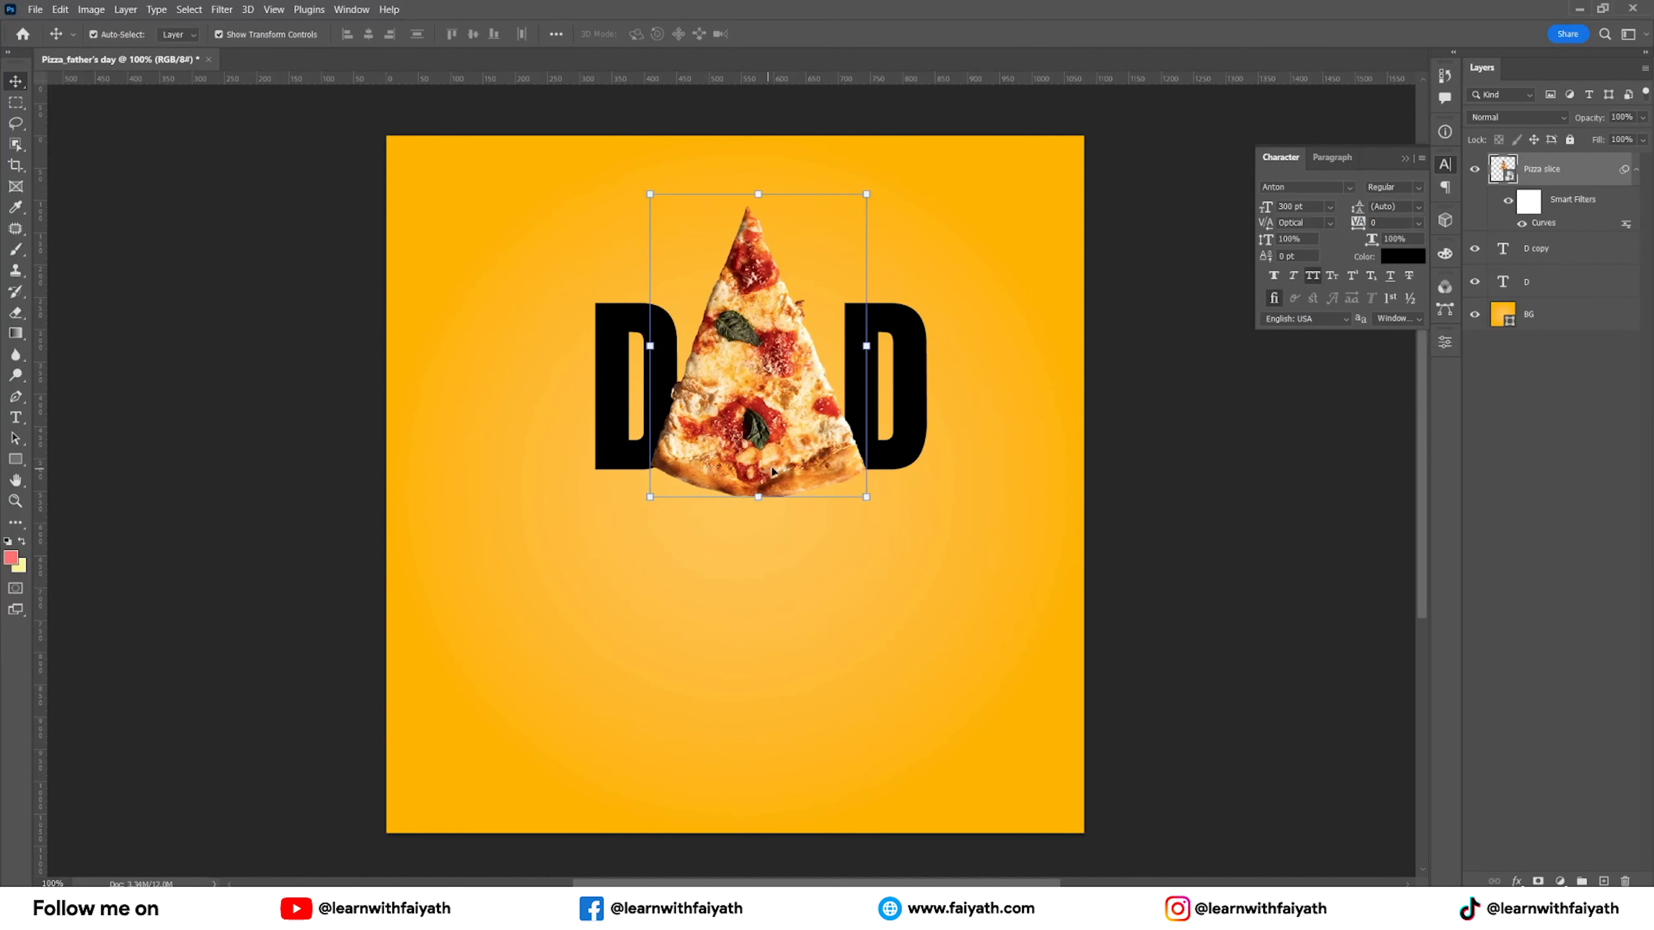
pyautogui.click(1166, 477)
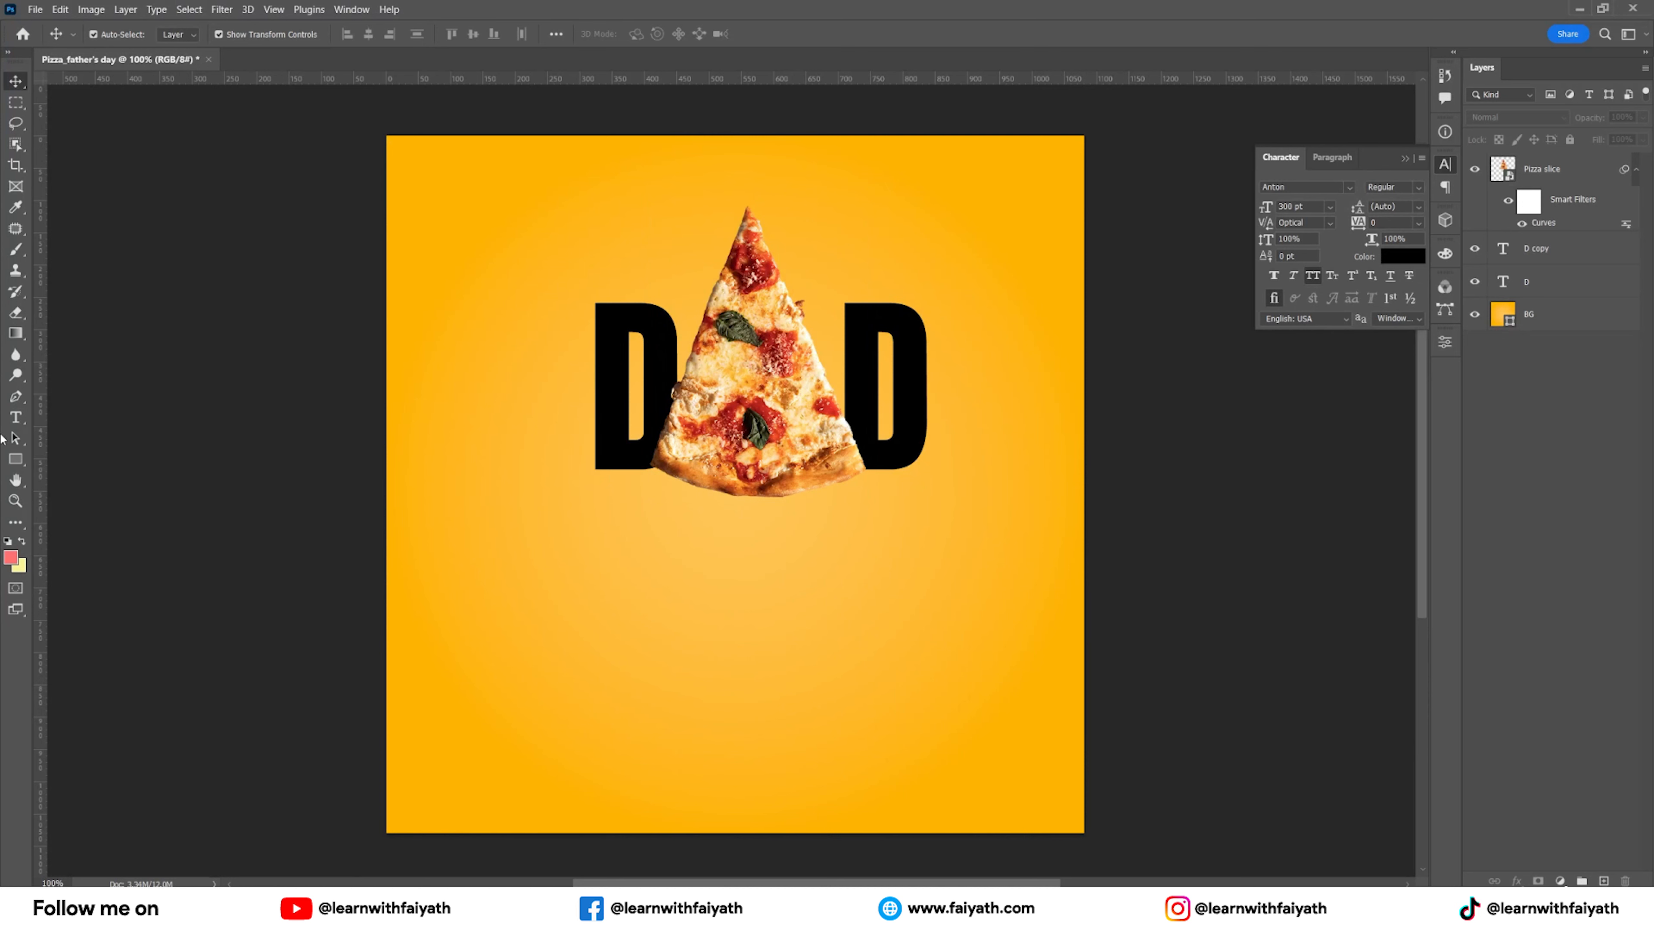
# Draw a flat ellipse about 498 by 29 px on a new layer across the base of the word DAD.
pyautogui.click(14, 460)
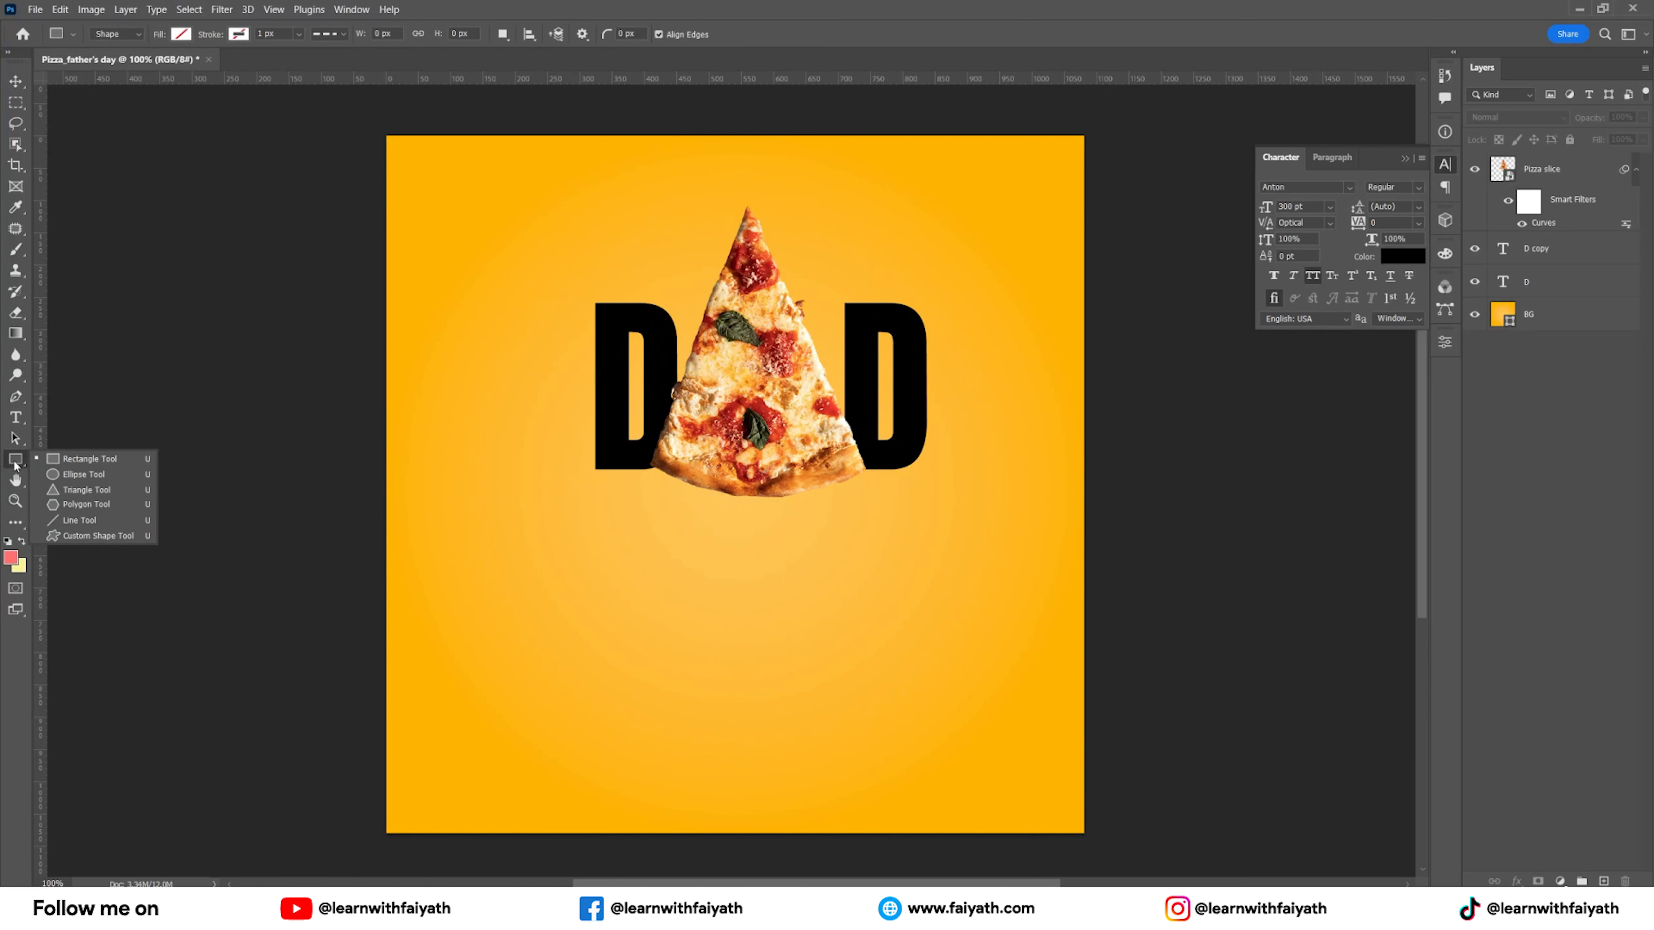
pyautogui.click(53, 473)
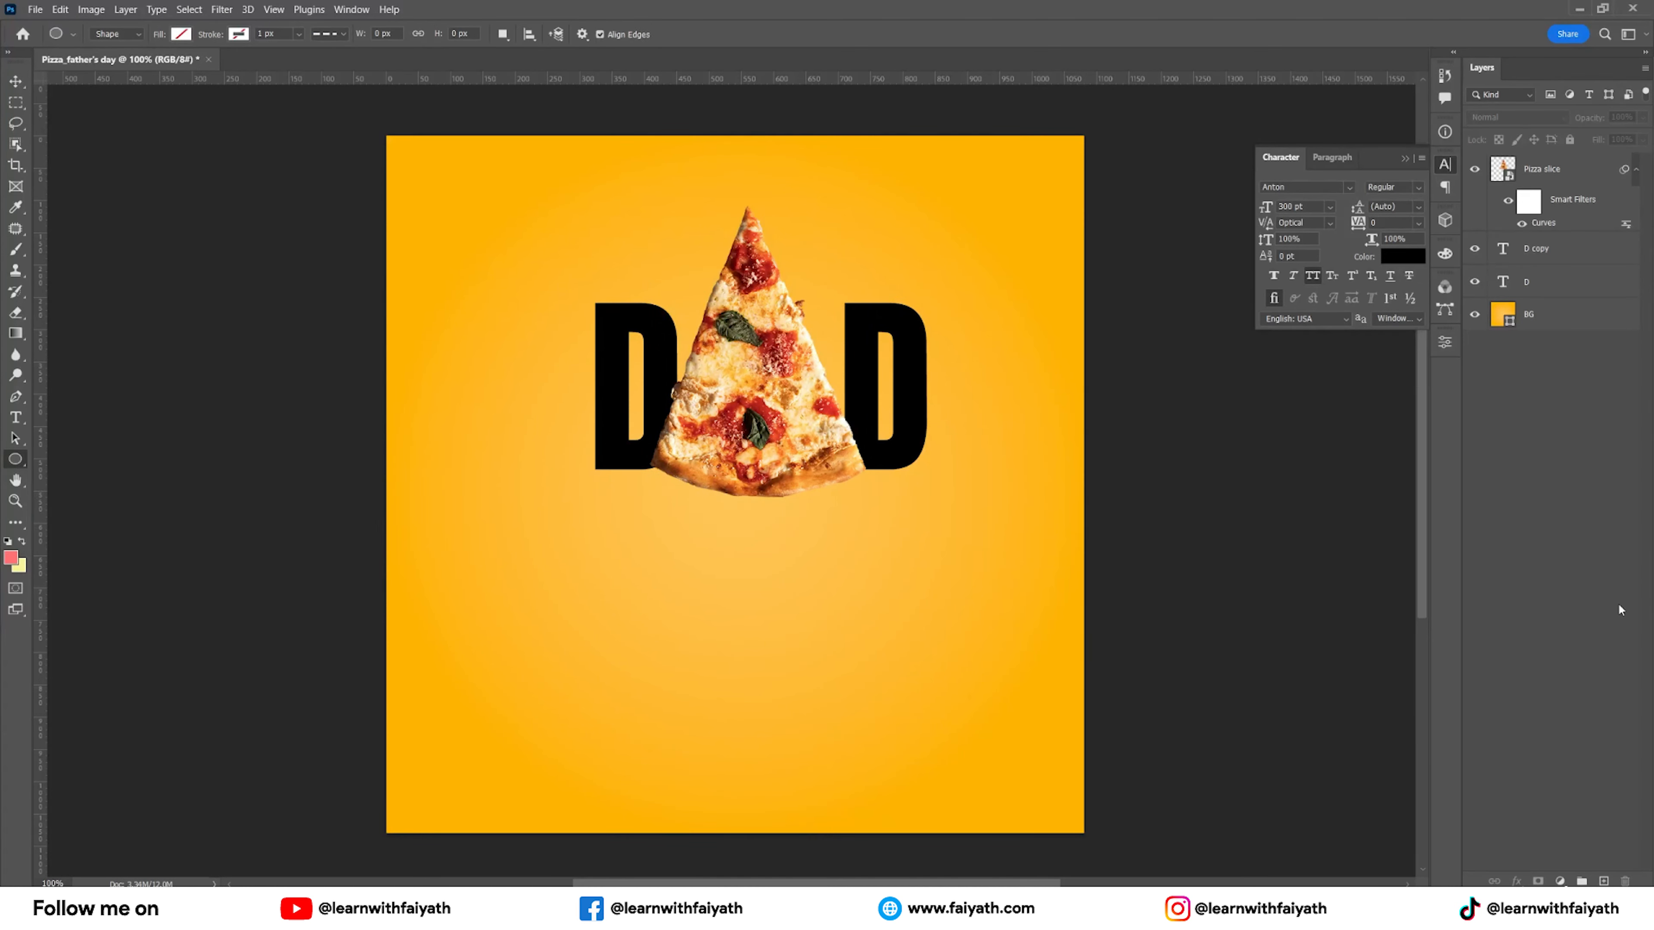
pyautogui.click(1604, 880)
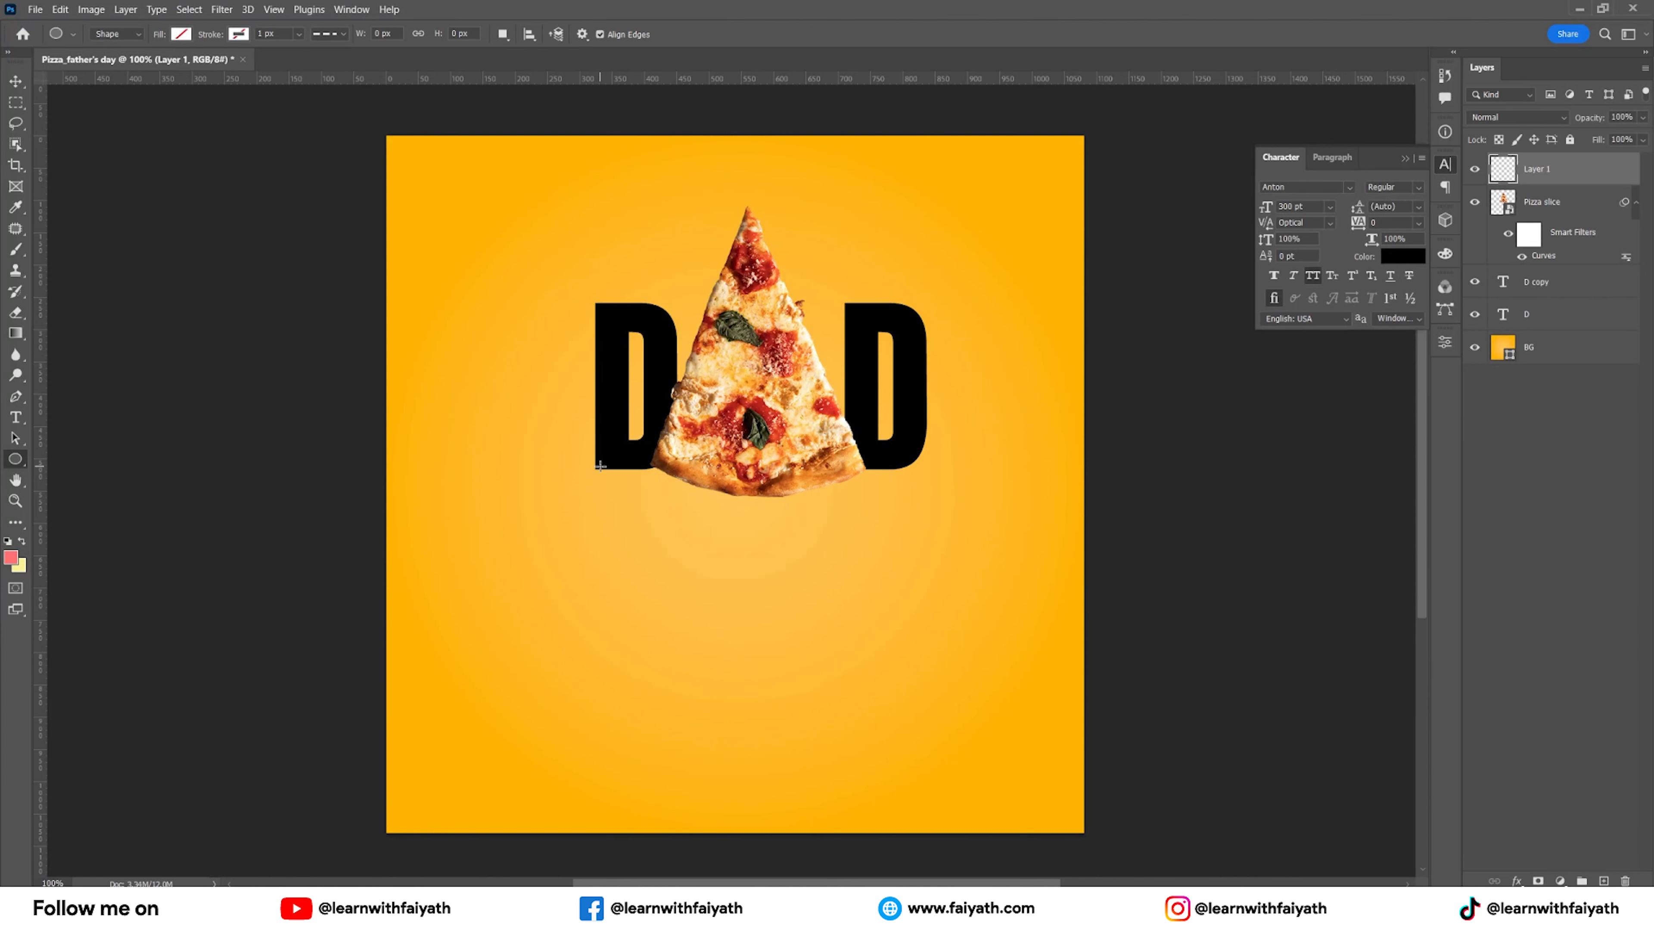
pyautogui.moveTo(597, 467); pyautogui.dragTo(918, 486)
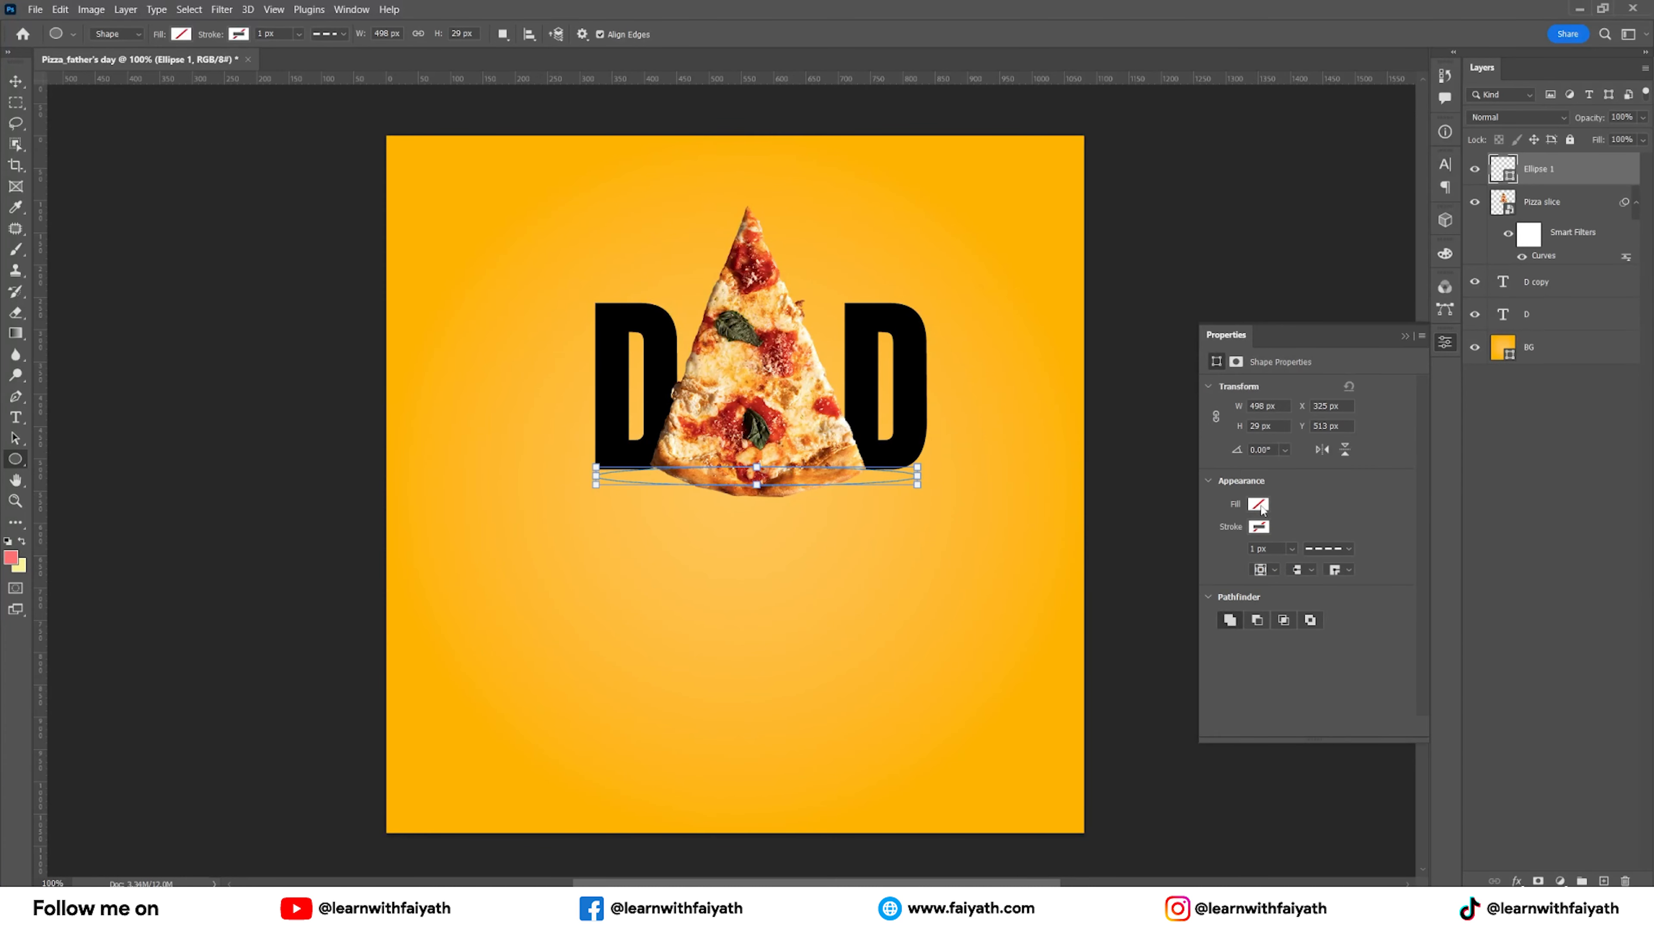
# Fill the ellipse with black and place it just above the BG layer, behind the letters and pizza slice, slightly higher on the canvas.
pyautogui.click(1258, 505)
pyautogui.click(1220, 589)
pyautogui.click(1392, 399)
pyautogui.press('v')
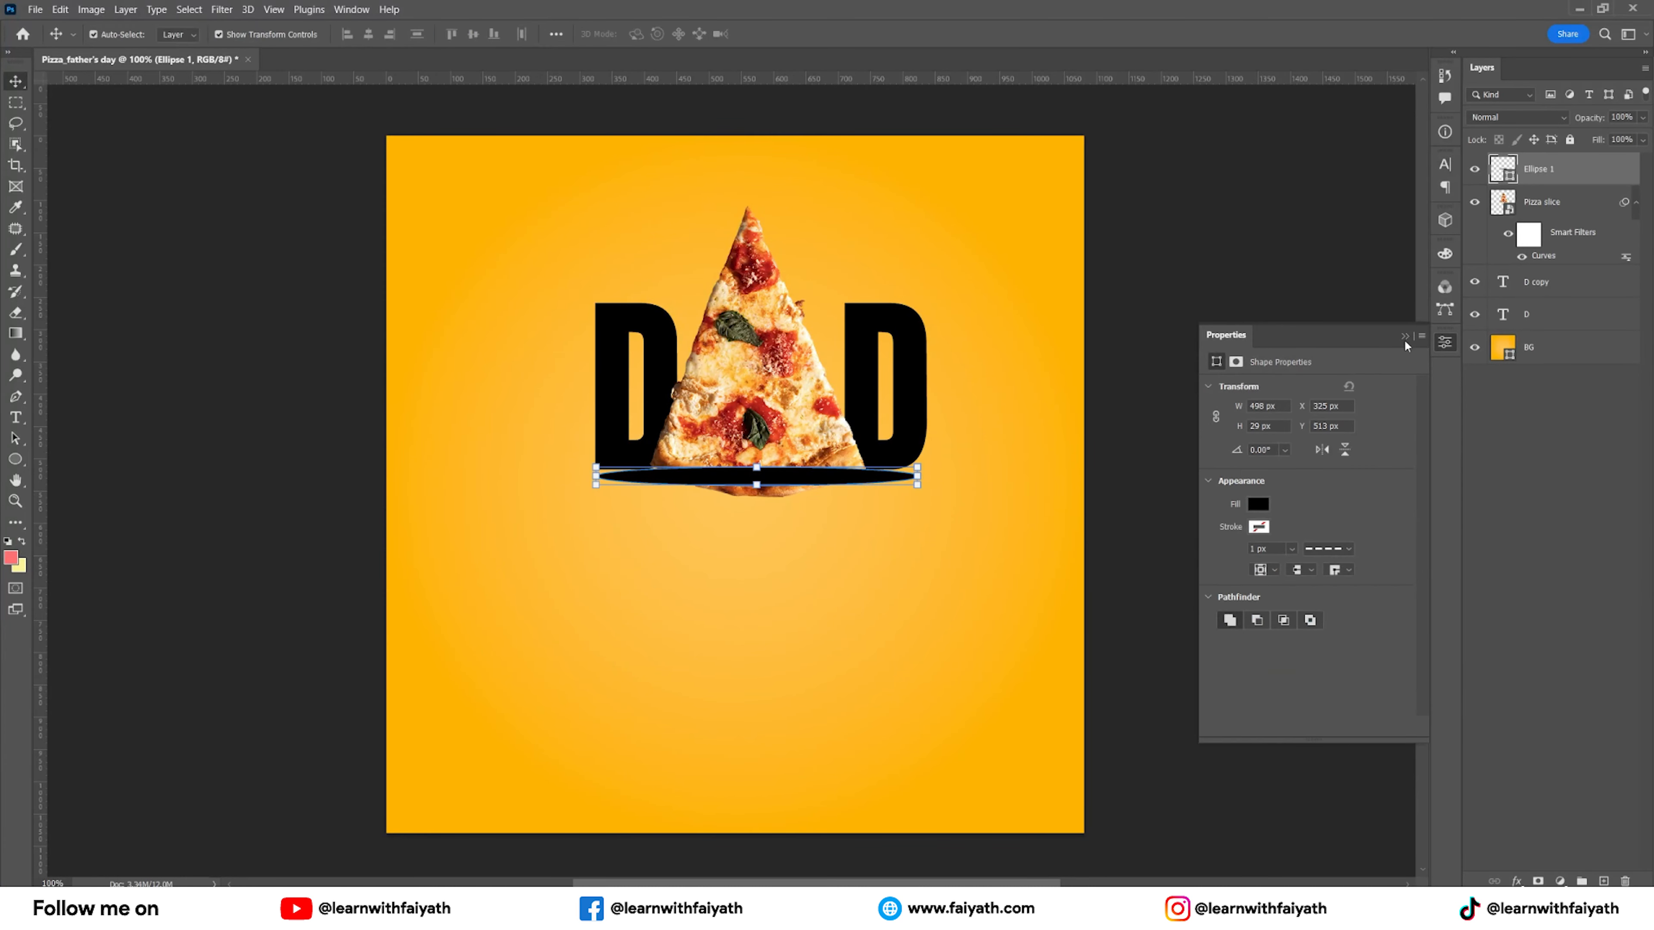
pyautogui.click(1404, 337)
pyautogui.moveTo(1555, 171); pyautogui.dragTo(1560, 332)
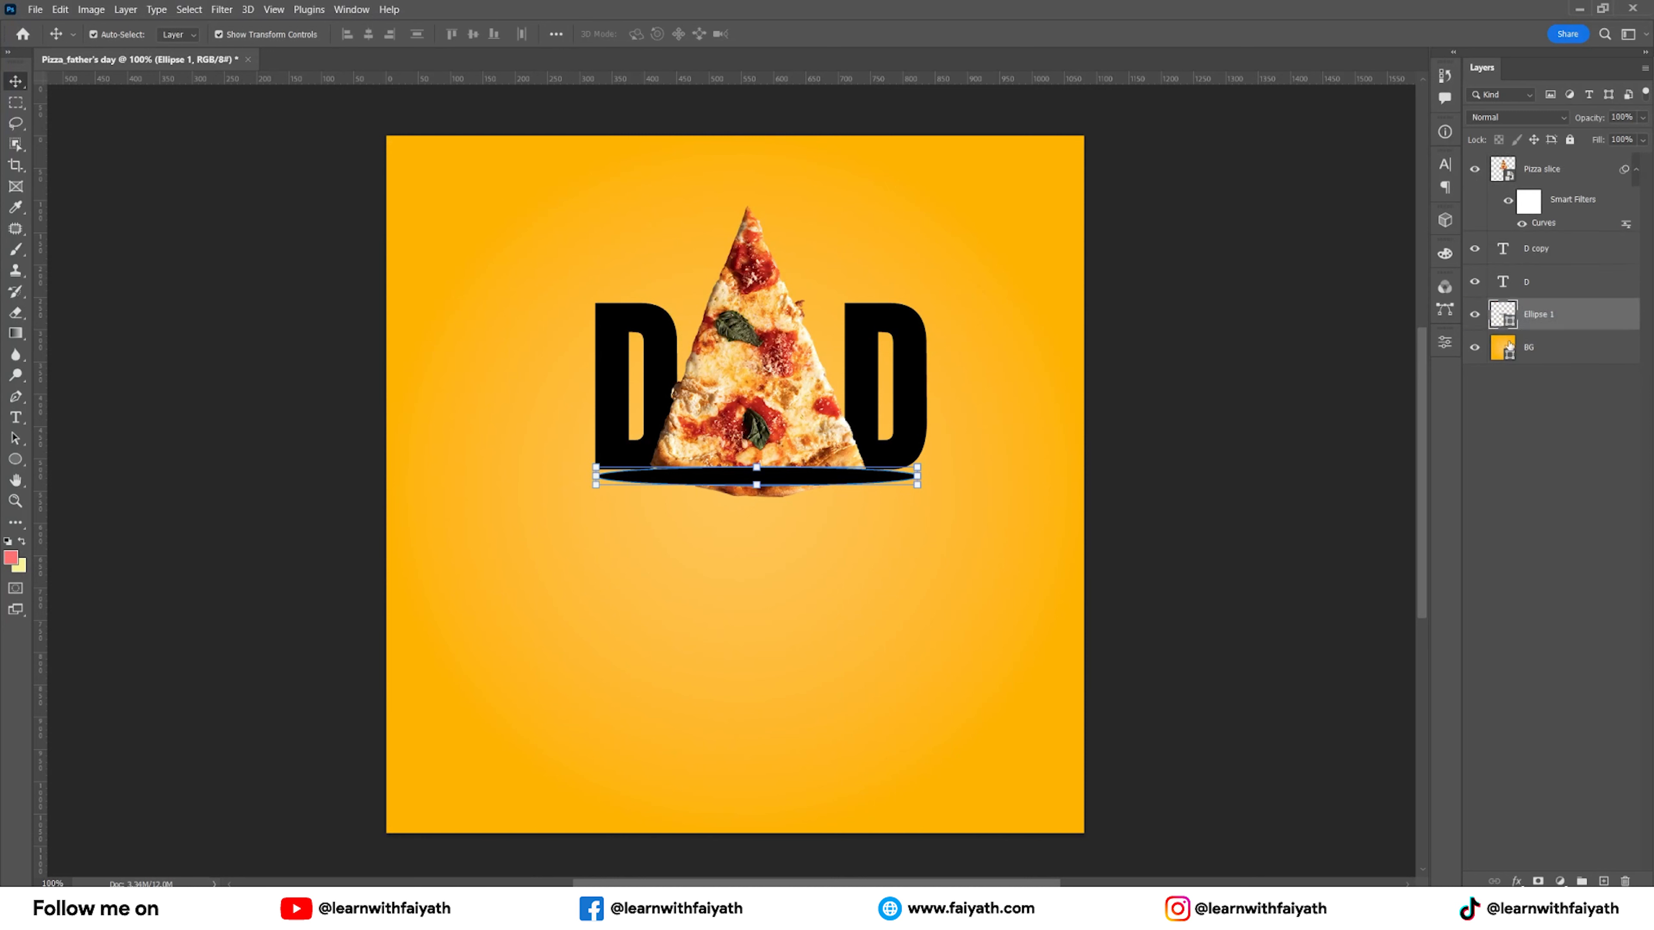
pyautogui.moveTo(874, 485); pyautogui.dragTo(874, 480)
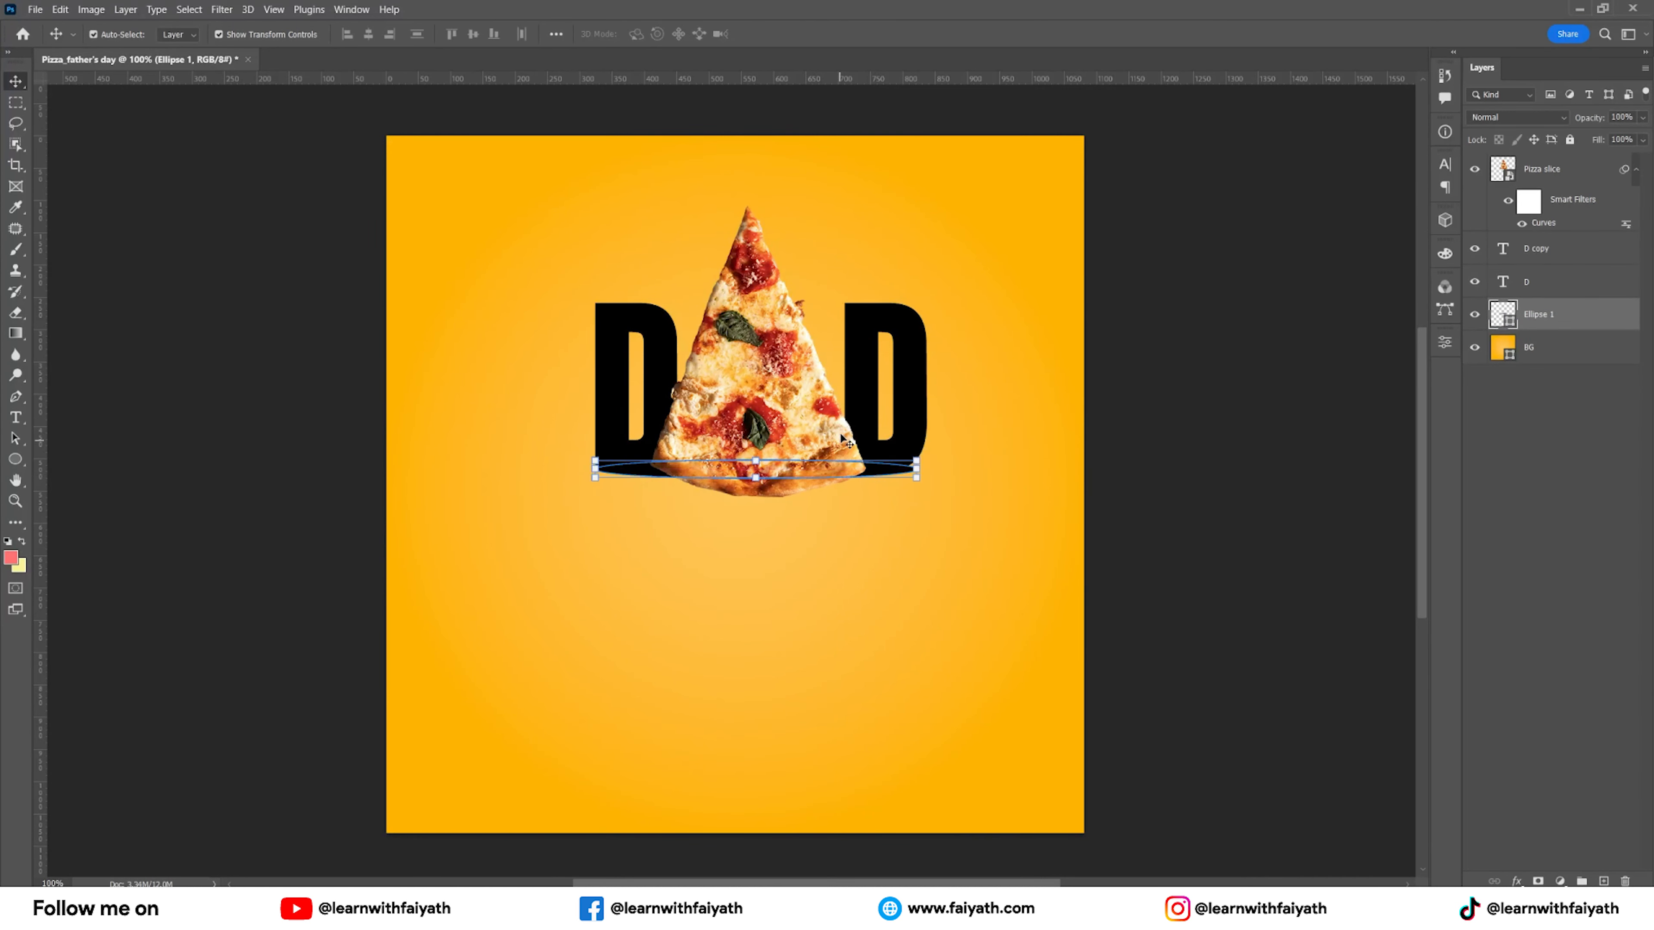
# Convert the ellipse to a smart object and apply a Gaussian Blur with a 15-pixel radius.
pyautogui.rightClick(1565, 322)
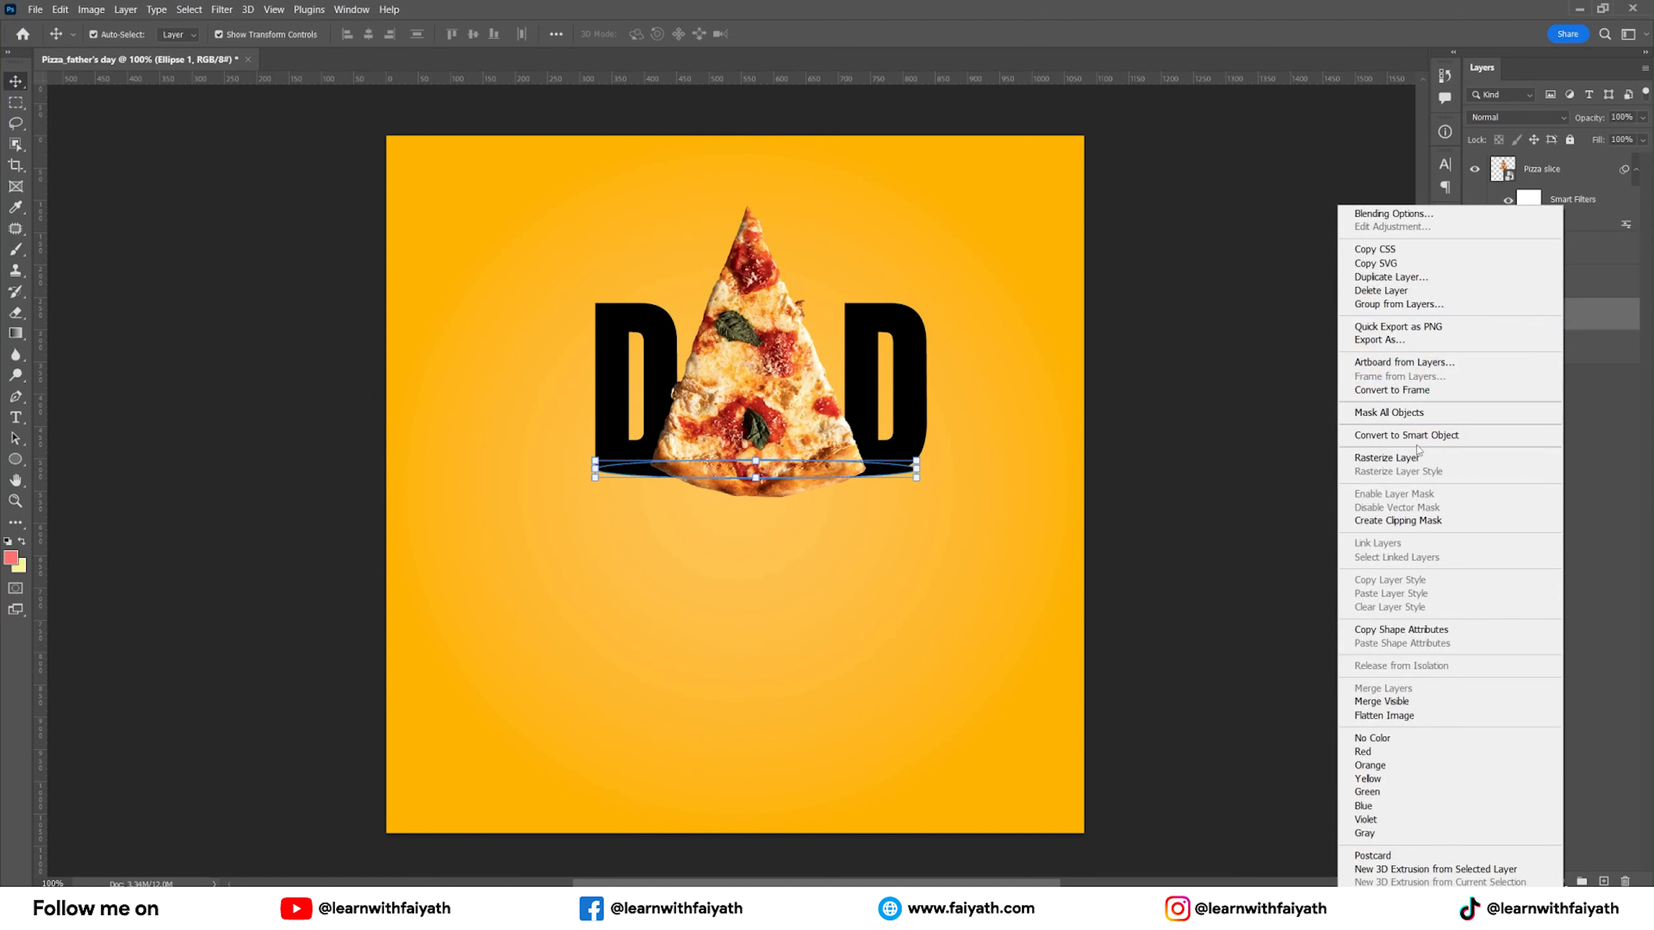
pyautogui.click(1416, 440)
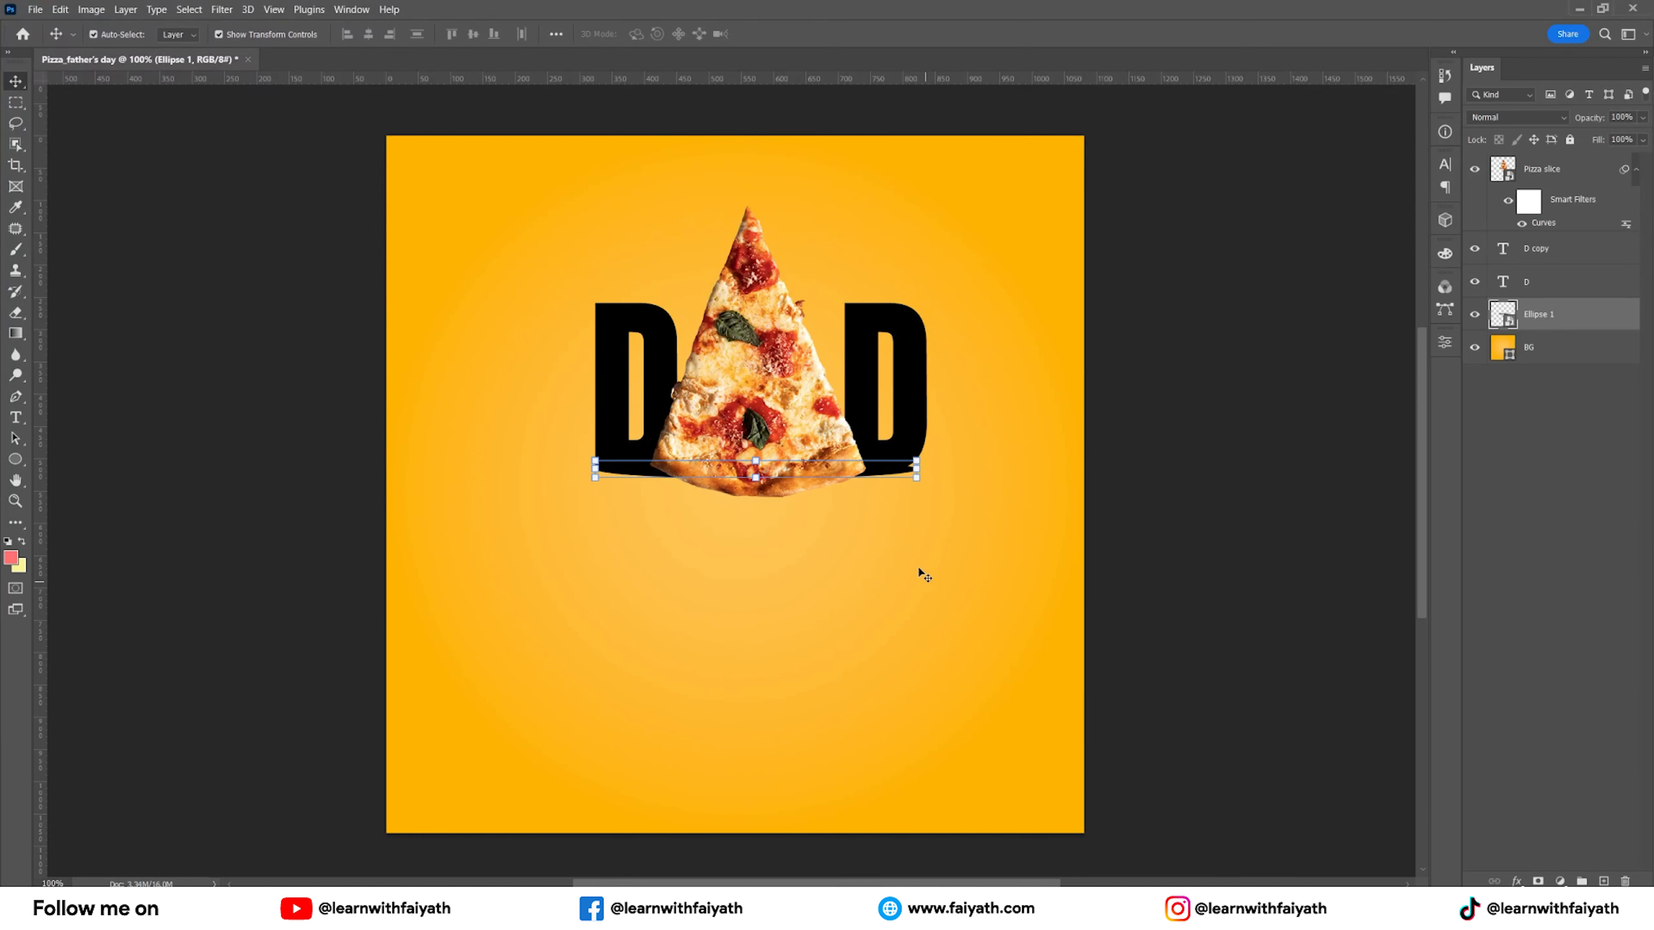
pyautogui.click(222, 9)
pyautogui.moveTo(318, 205)
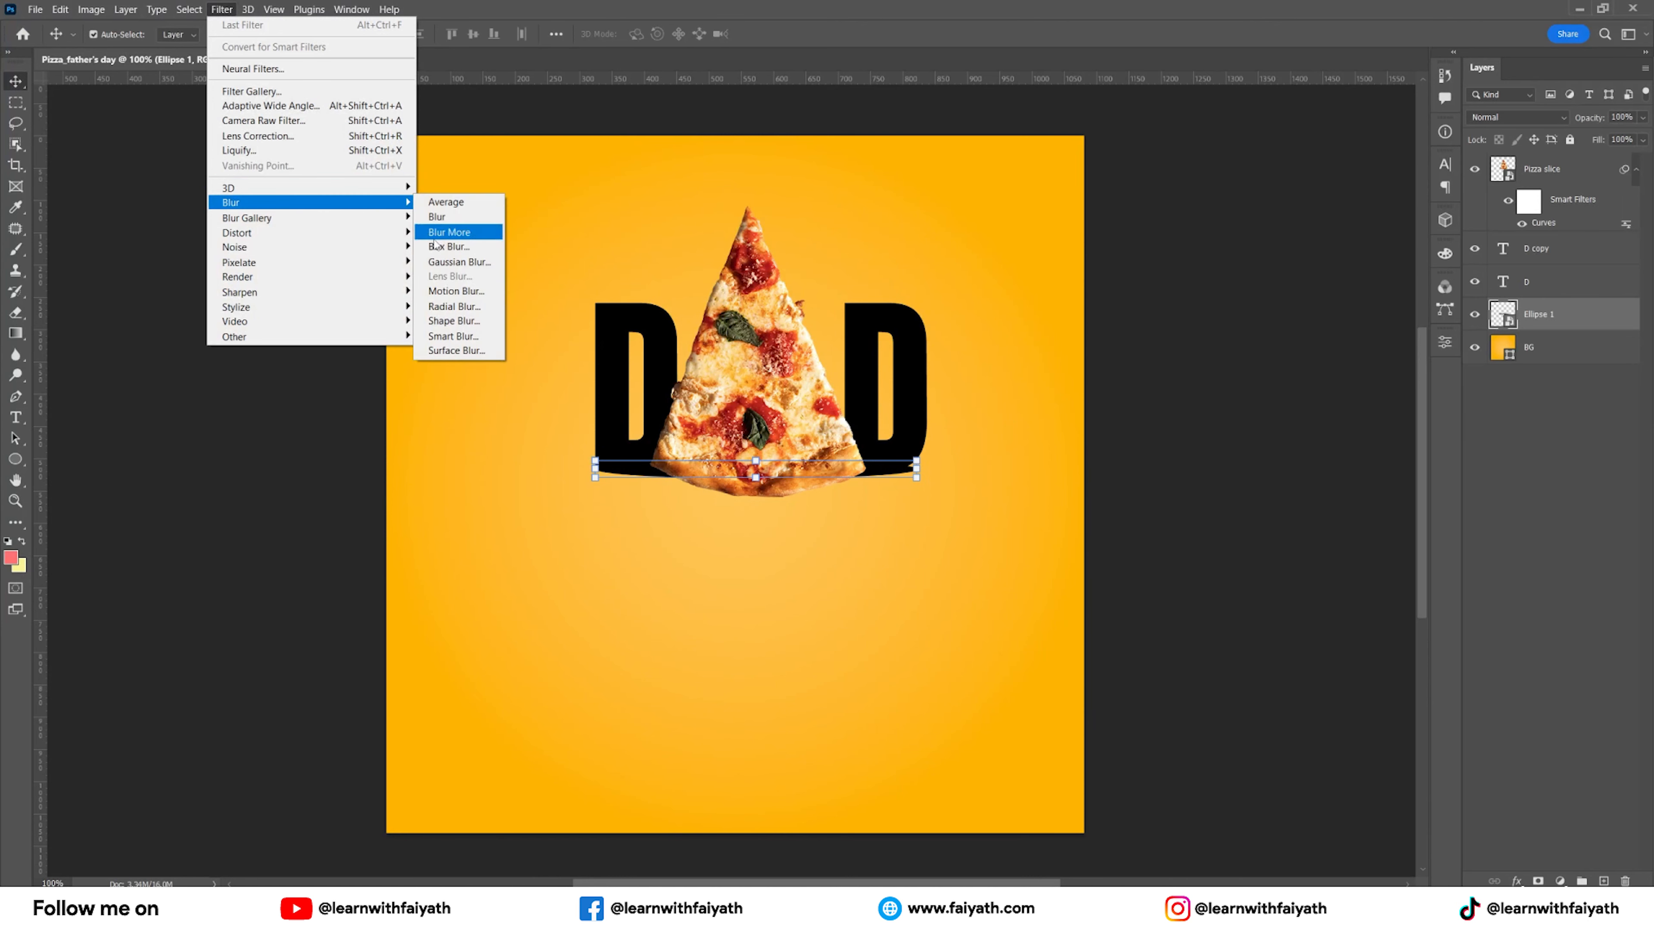
pyautogui.click(445, 263)
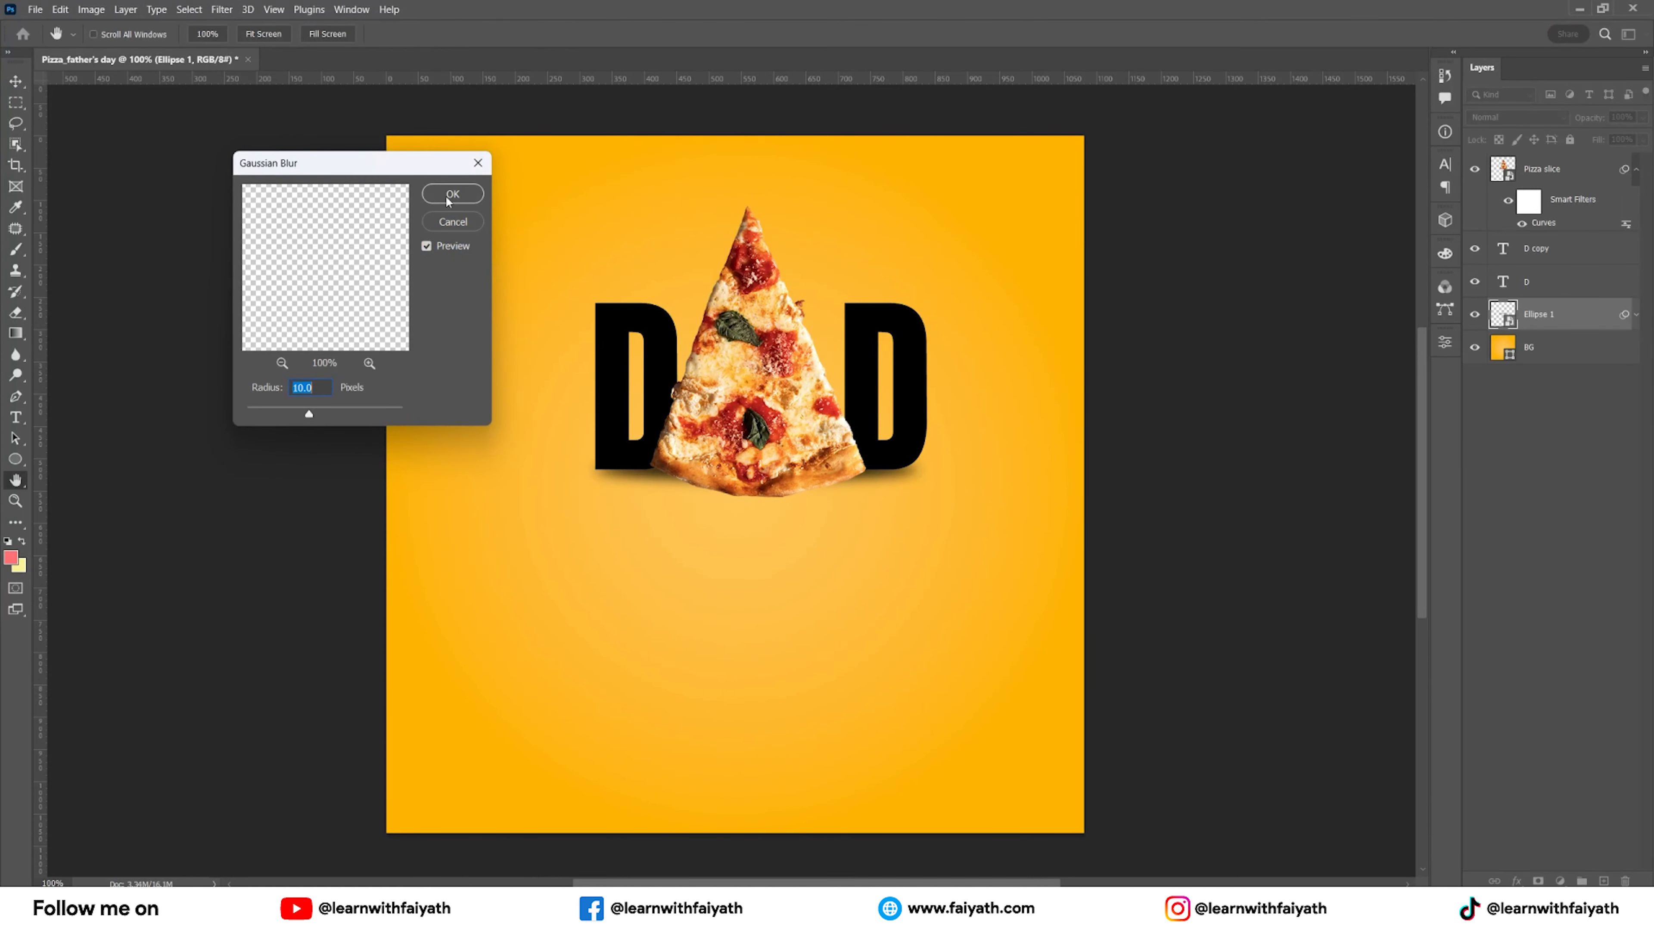
pyautogui.write('15')
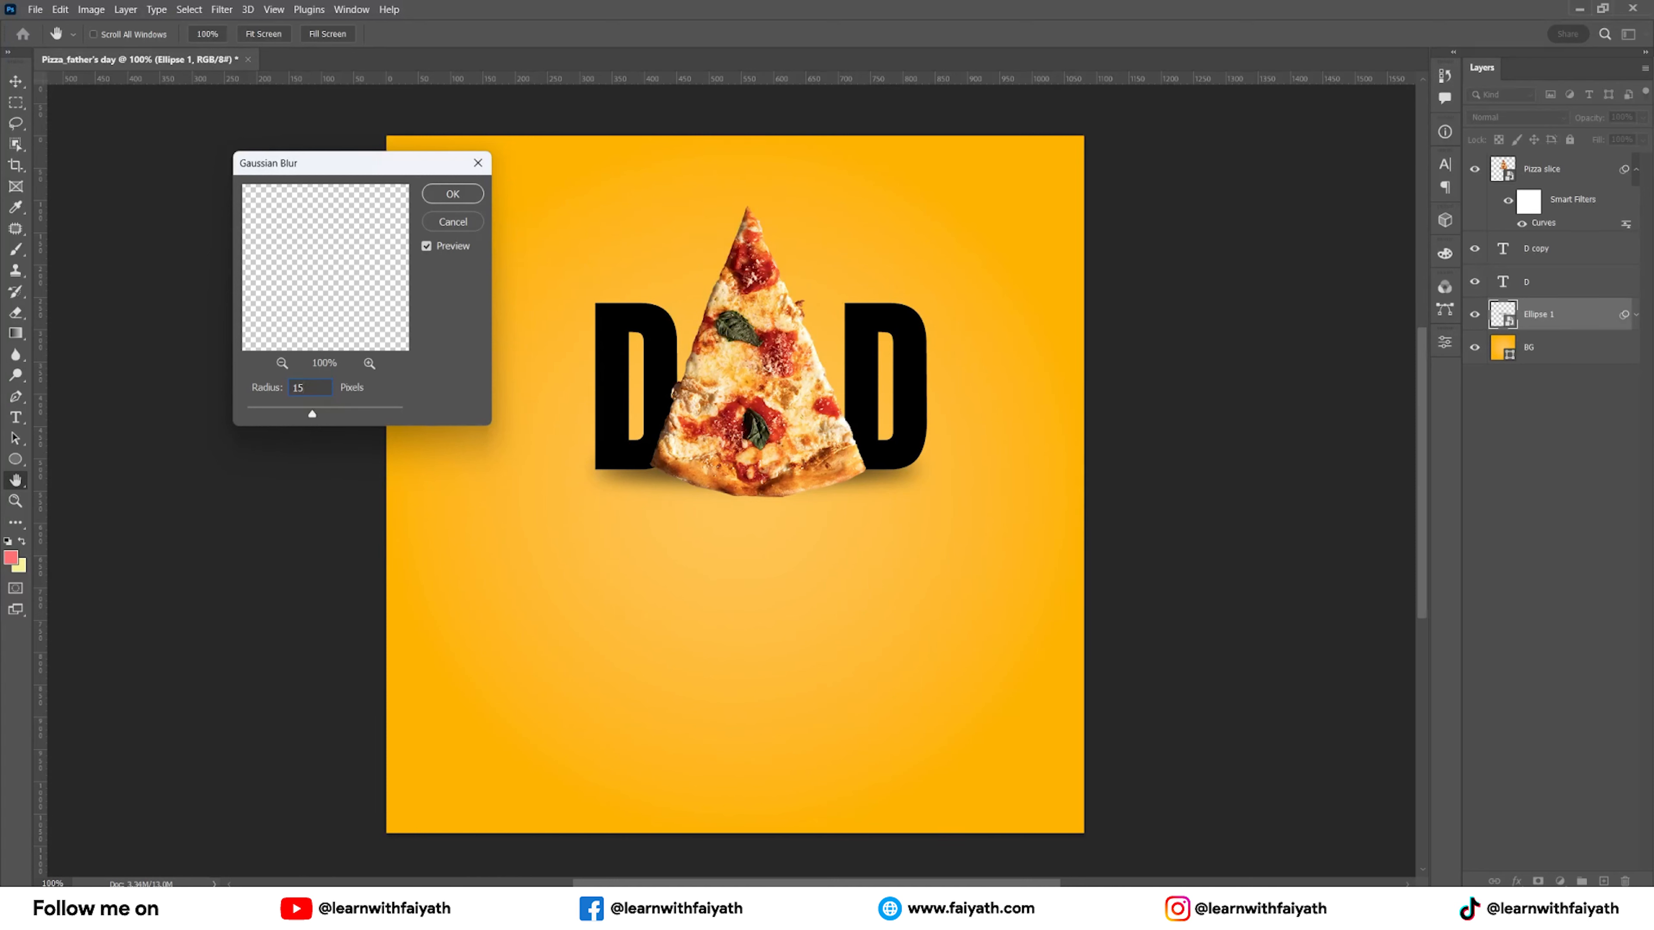
pyautogui.click(447, 196)
# Stretch the blurred ellipse to about 109% width and 207% height, and adjust its vertical position beneath the word DAD.
pyautogui.moveTo(896, 474); pyautogui.dragTo(936, 457)
pyautogui.click(798, 35)
pyautogui.moveTo(894, 477); pyautogui.dragTo(896, 485)
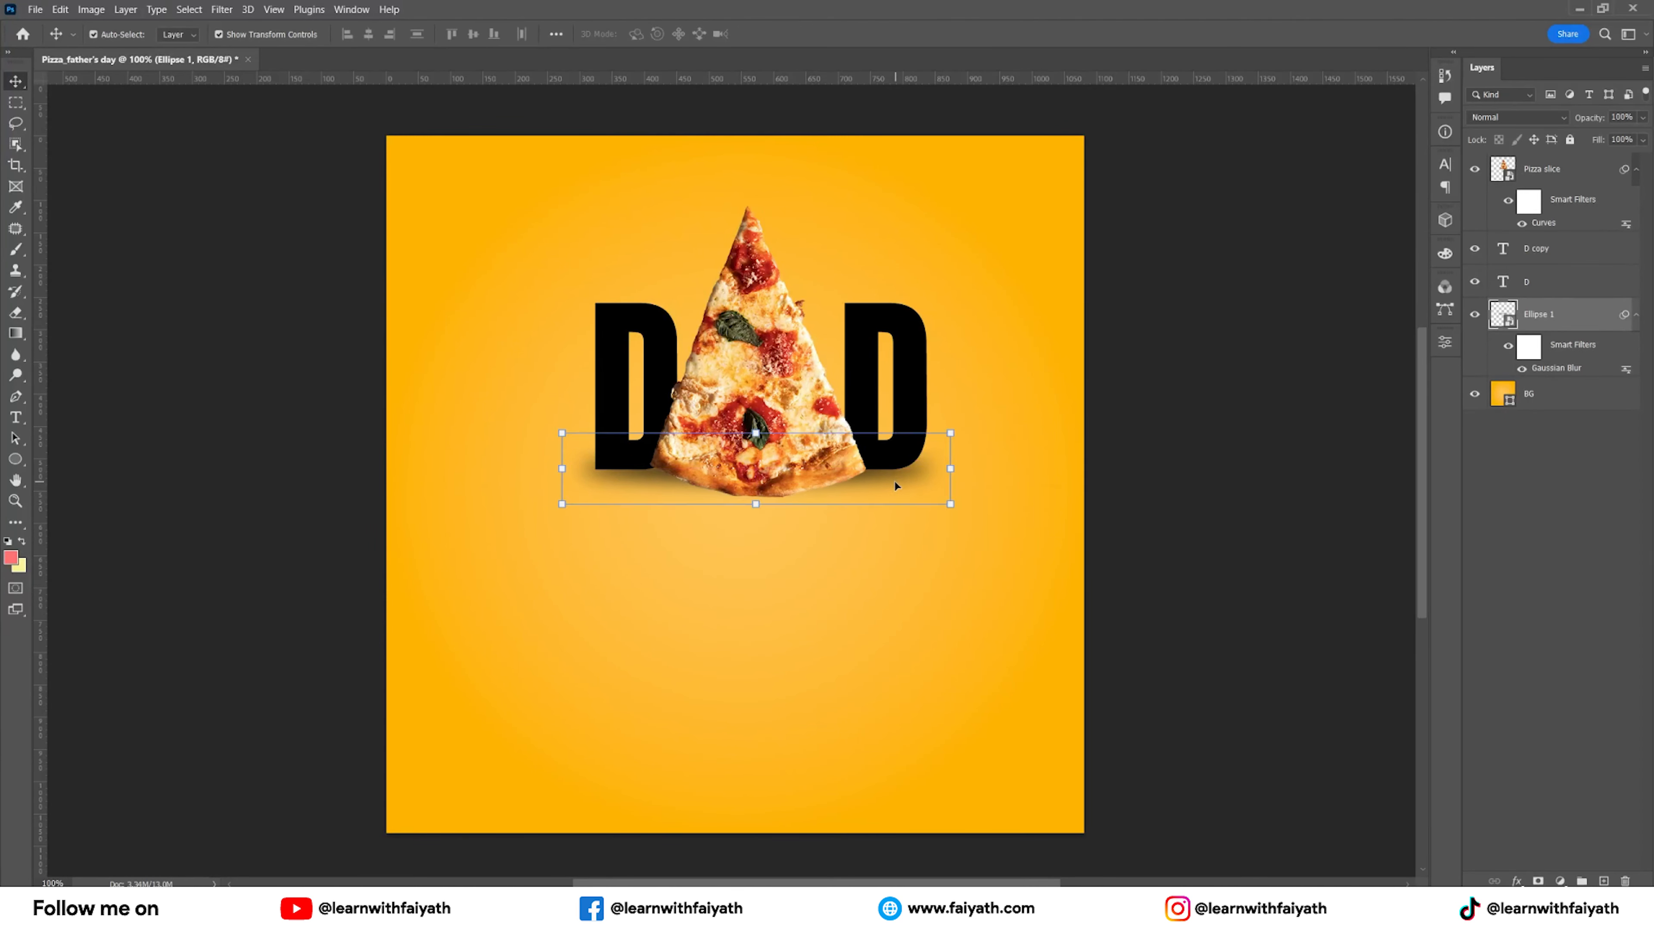
pyautogui.moveTo(755, 501)
pyautogui.mouseDown()
pyautogui.moveTo(759, 477)
pyautogui.moveTo(767, 497)
pyautogui.mouseUp()
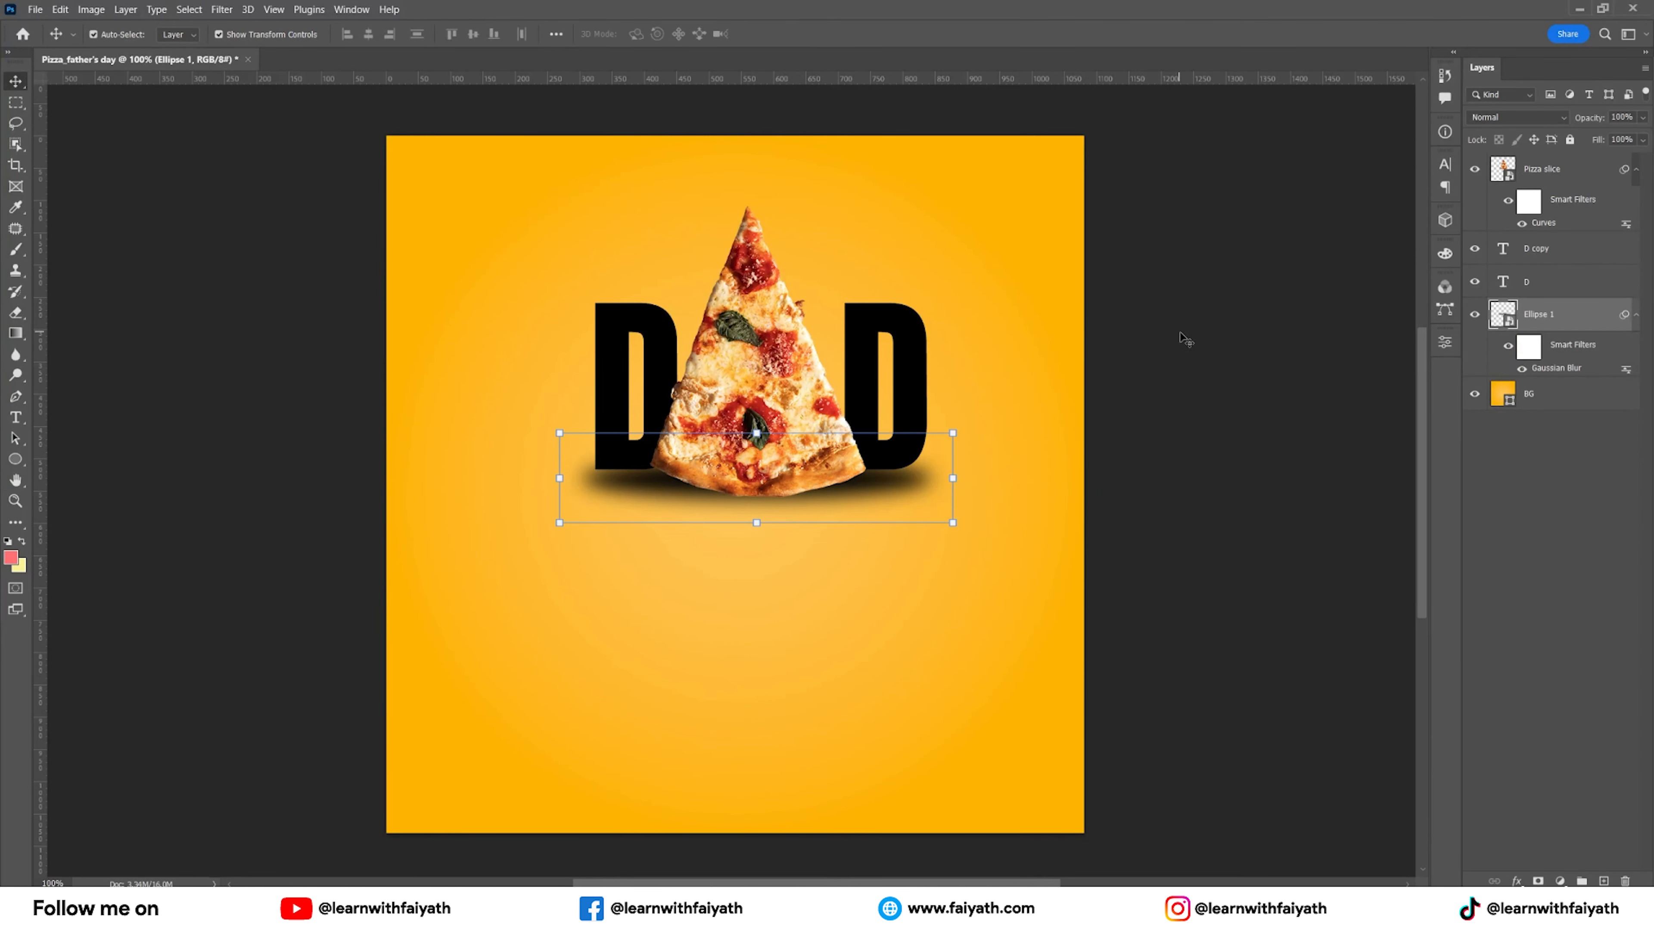
pyautogui.hotkey('shift', 'Up')
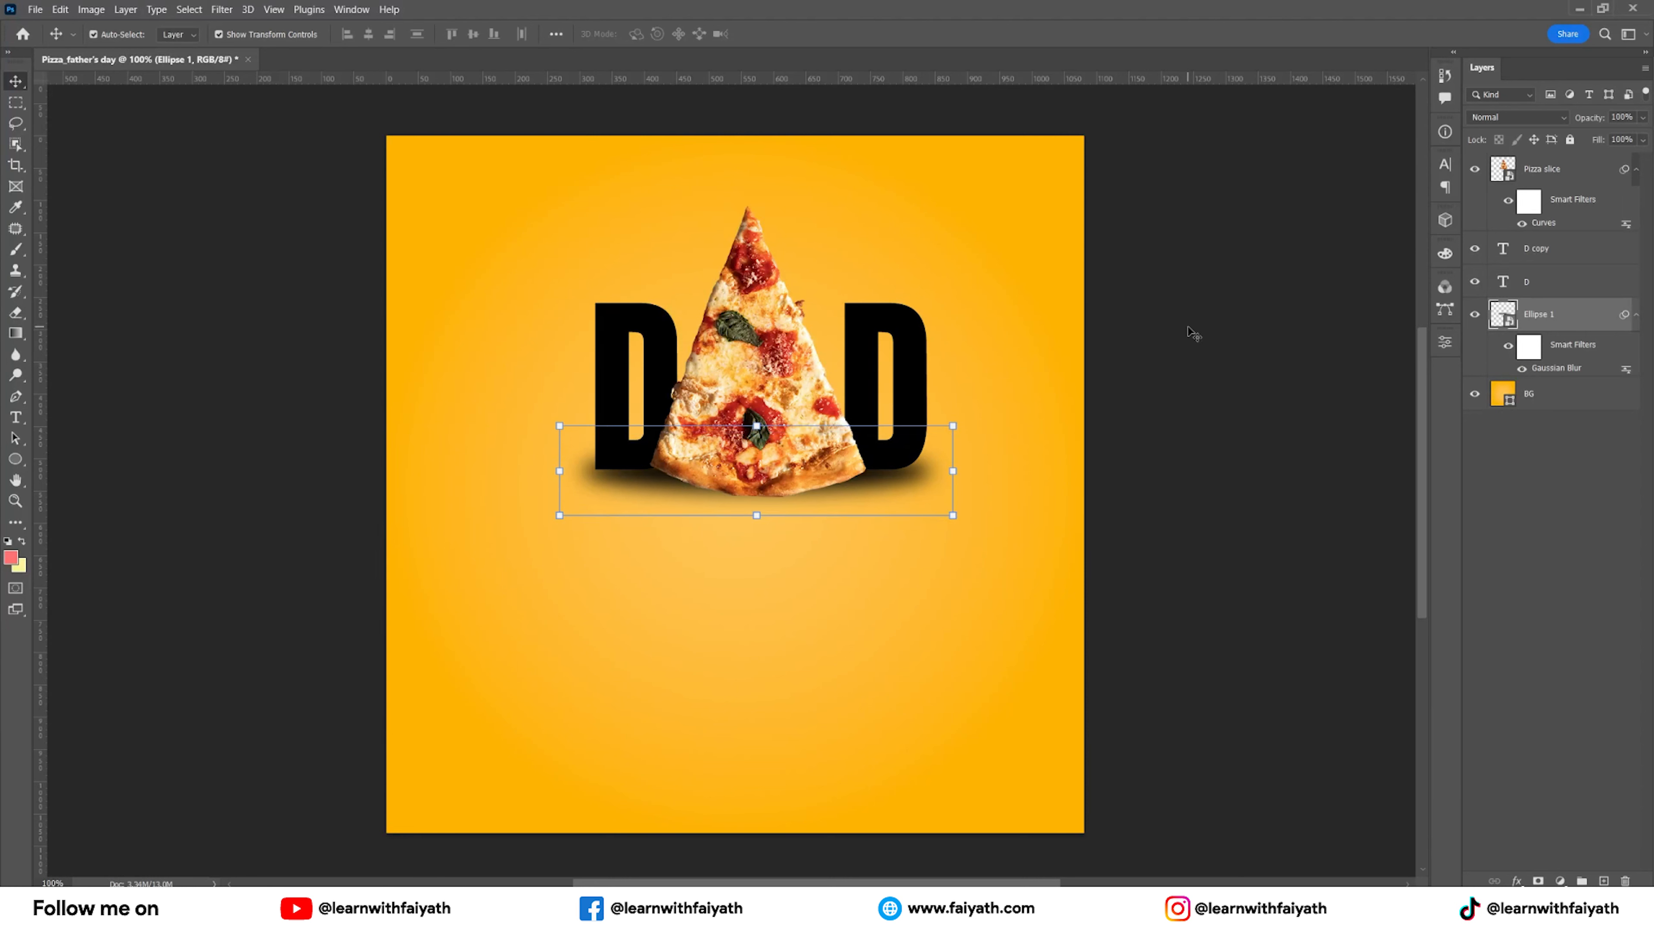
# Duplicate the blurred ellipse slightly lower and scale the copy to about 74% width and 141% height under the pizza crust.
pyautogui.moveTo(906, 481); pyautogui.dragTo(928, 493)
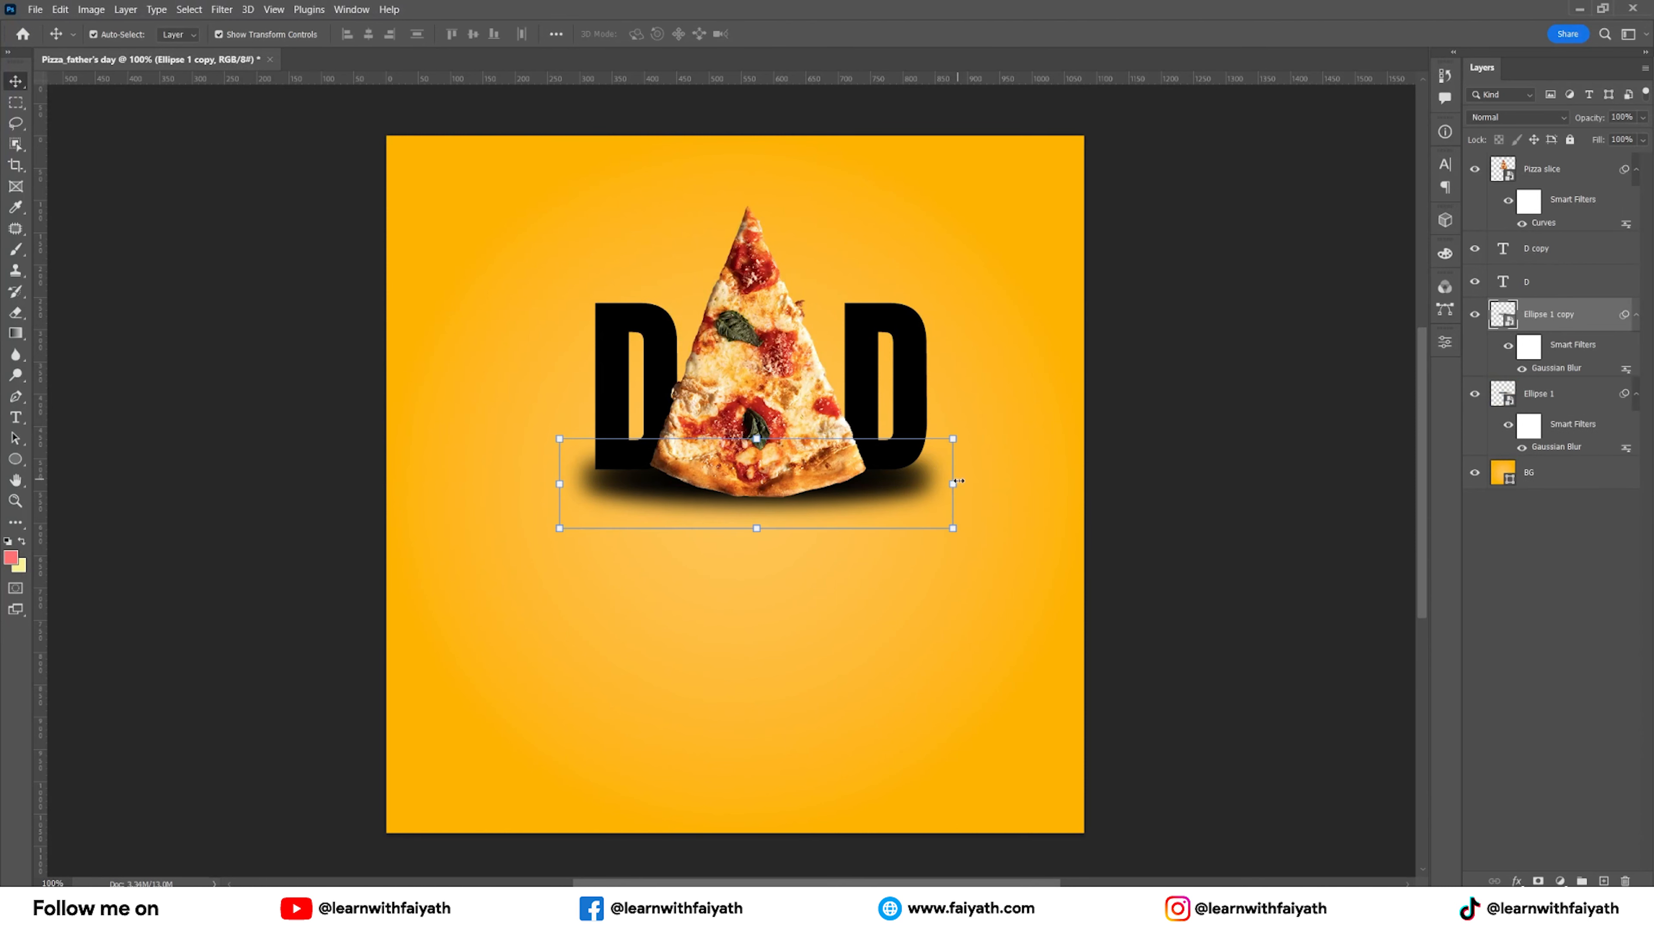
pyautogui.hotkey('ctrl', 't')
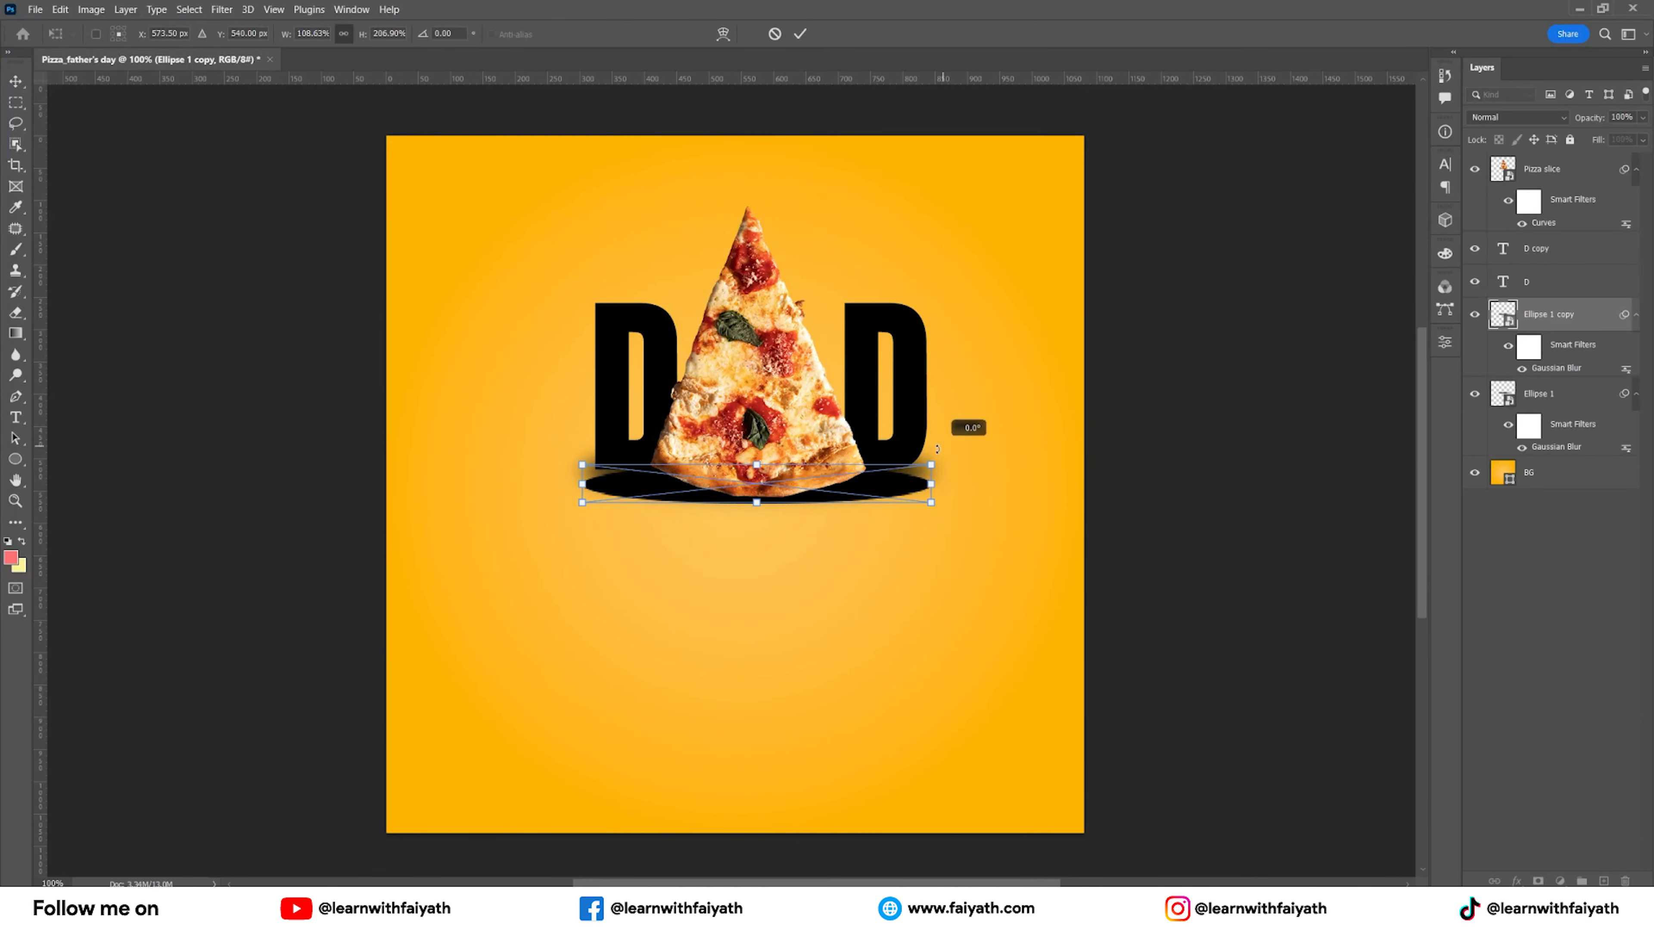
pyautogui.moveTo(935, 459); pyautogui.dragTo(879, 480)
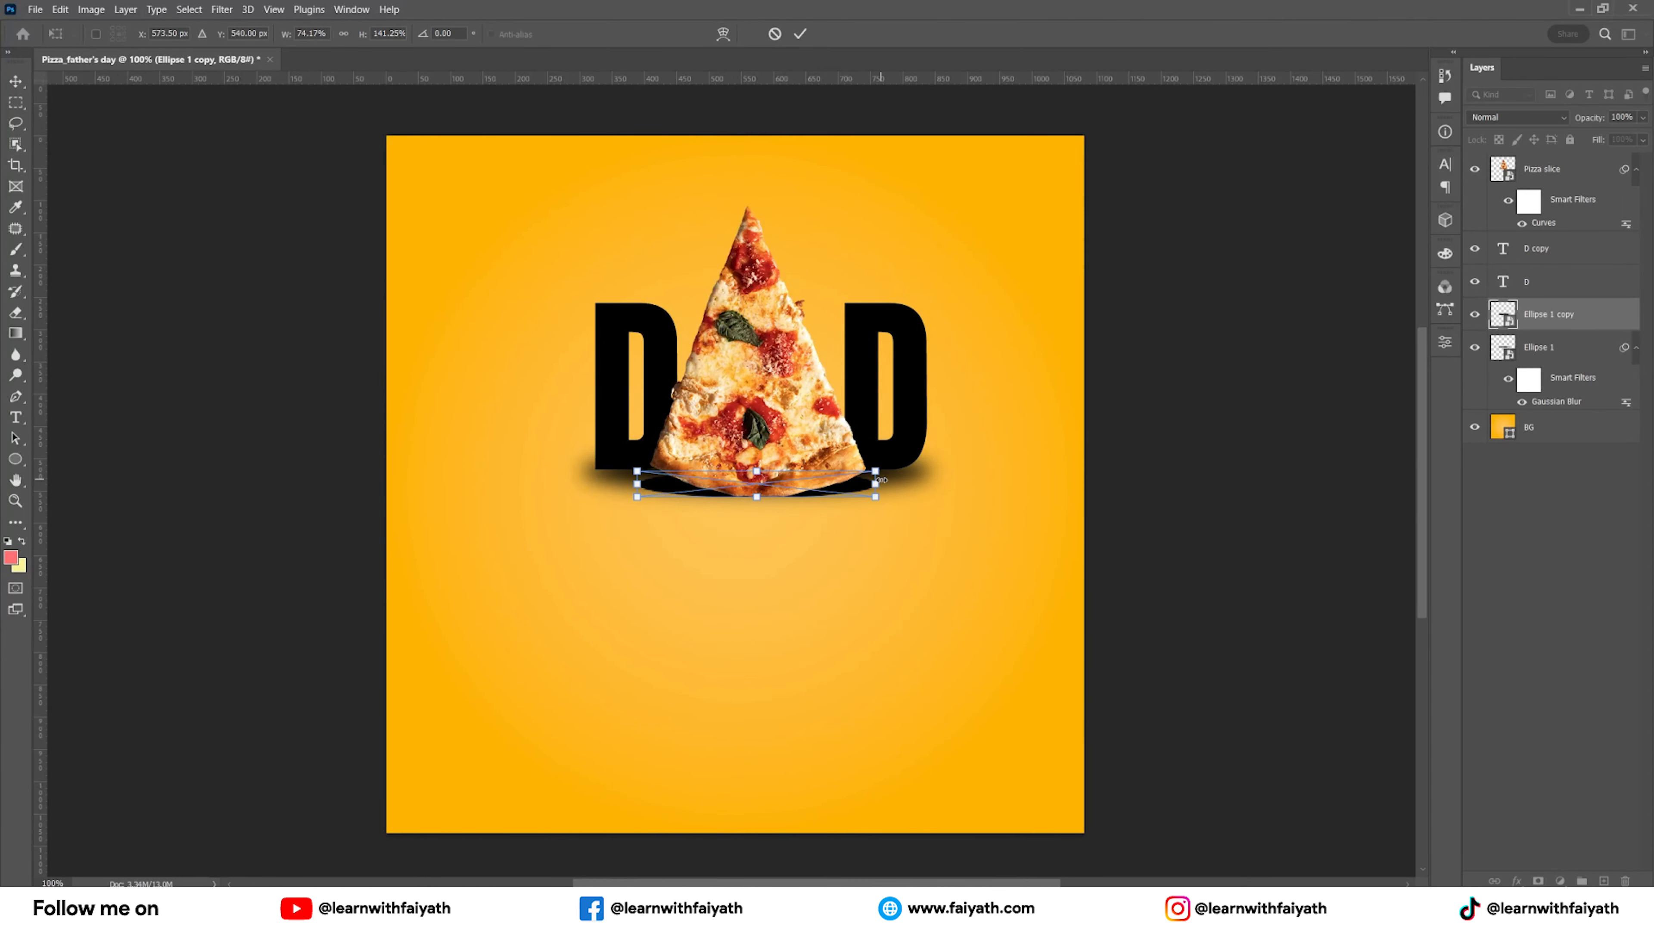
pyautogui.click(800, 33)
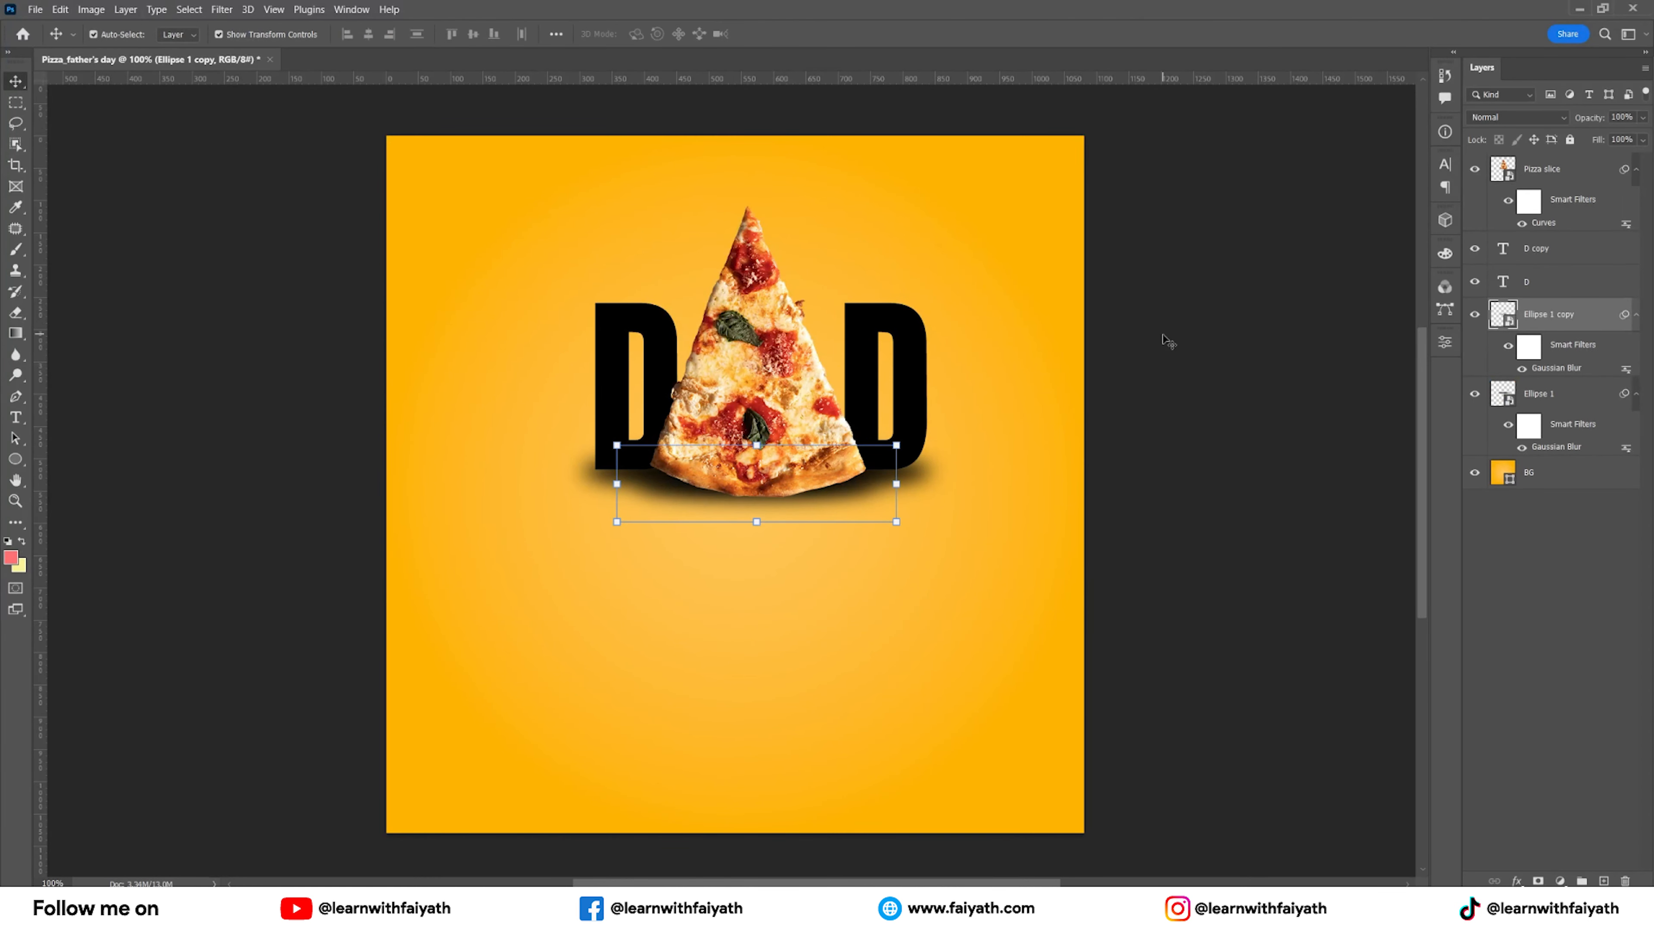
pyautogui.click(1171, 342)
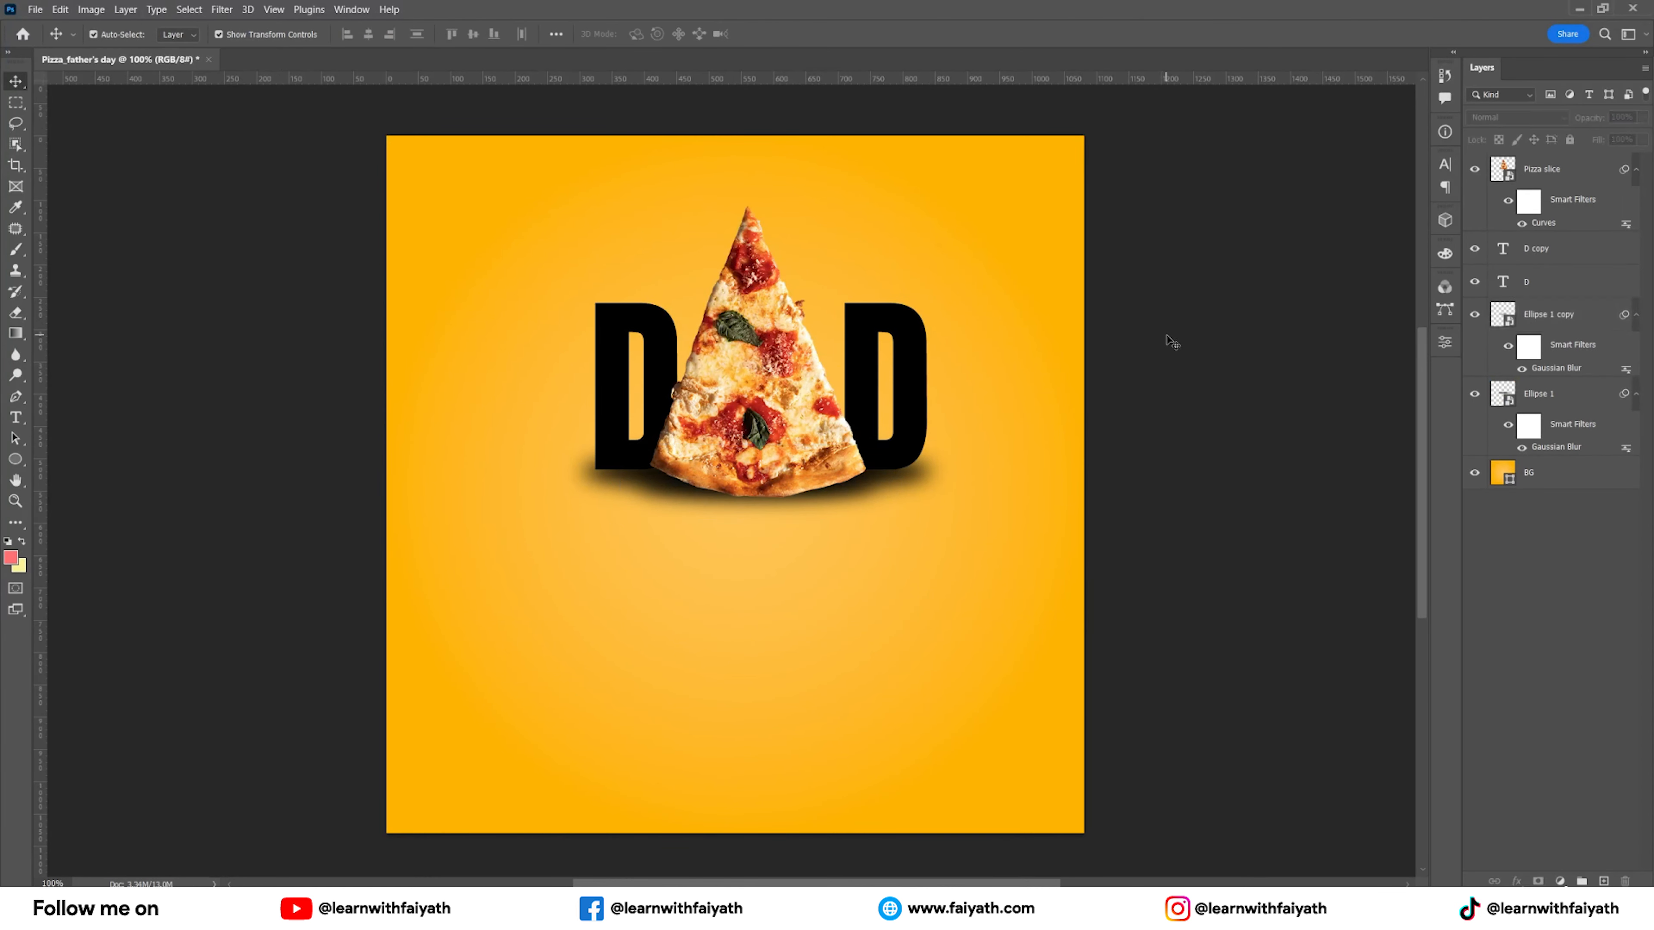
# Group the two blurred ellipse layers and set the group's opacity to 80%.
pyautogui.click(1550, 319)
pyautogui.keyDown('shift'); pyautogui.click(1552, 396); pyautogui.keyUp('shift')
pyautogui.hotkey('ctrl', 'g')
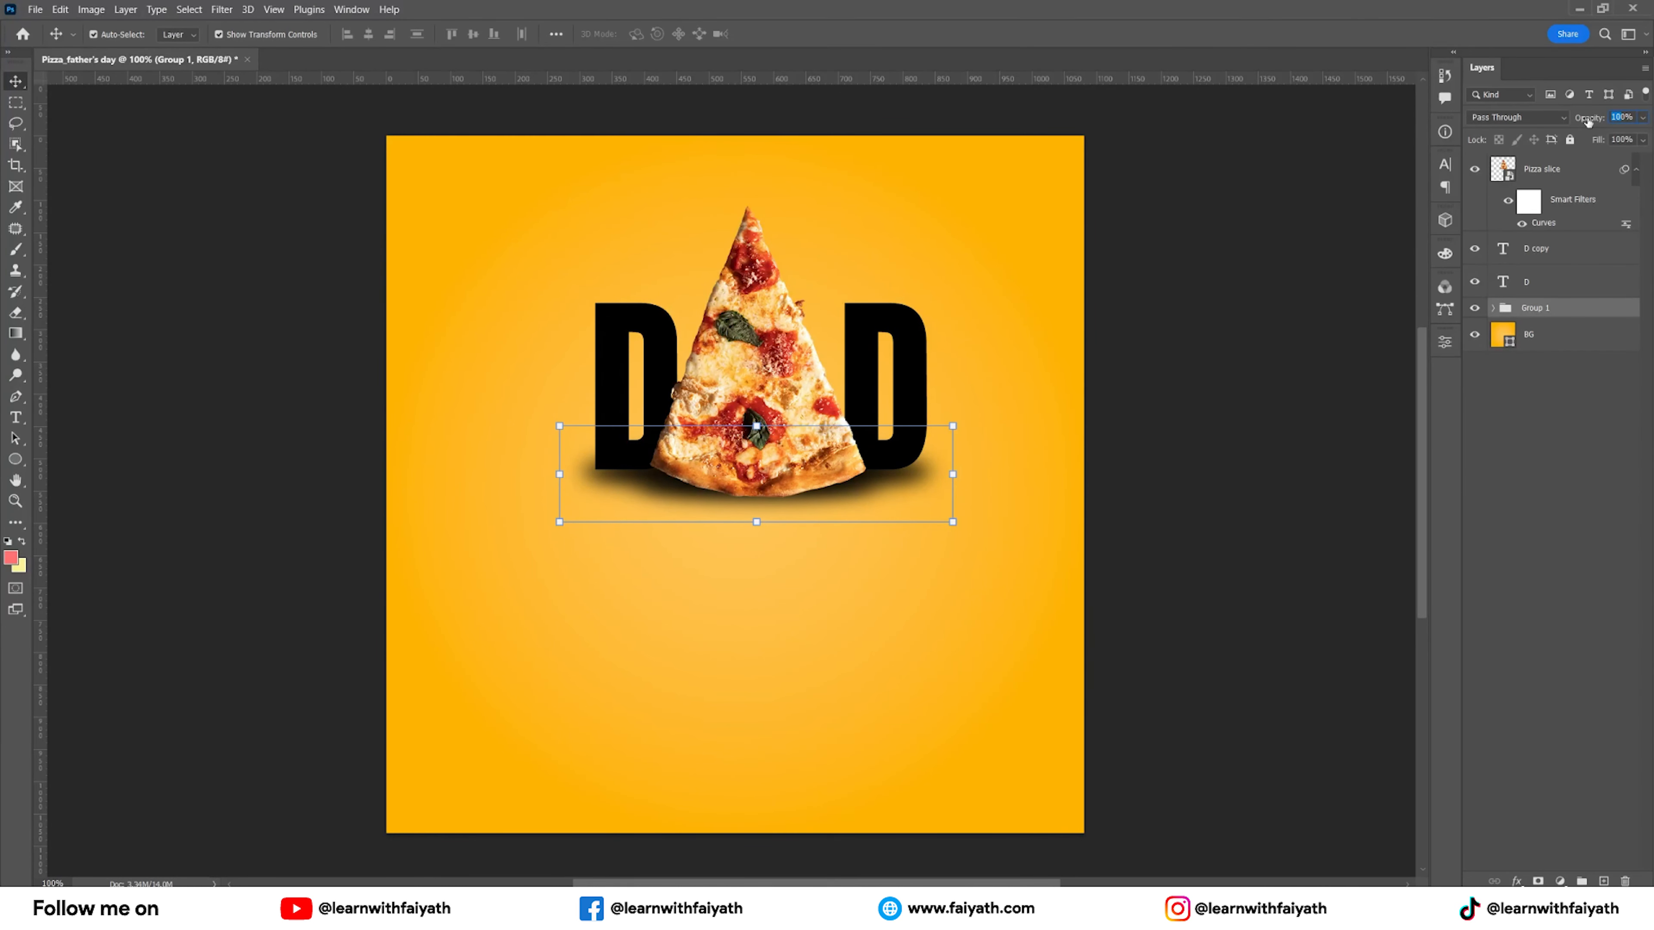
pyautogui.write('50')
pyautogui.press('Return')
pyautogui.write('80')
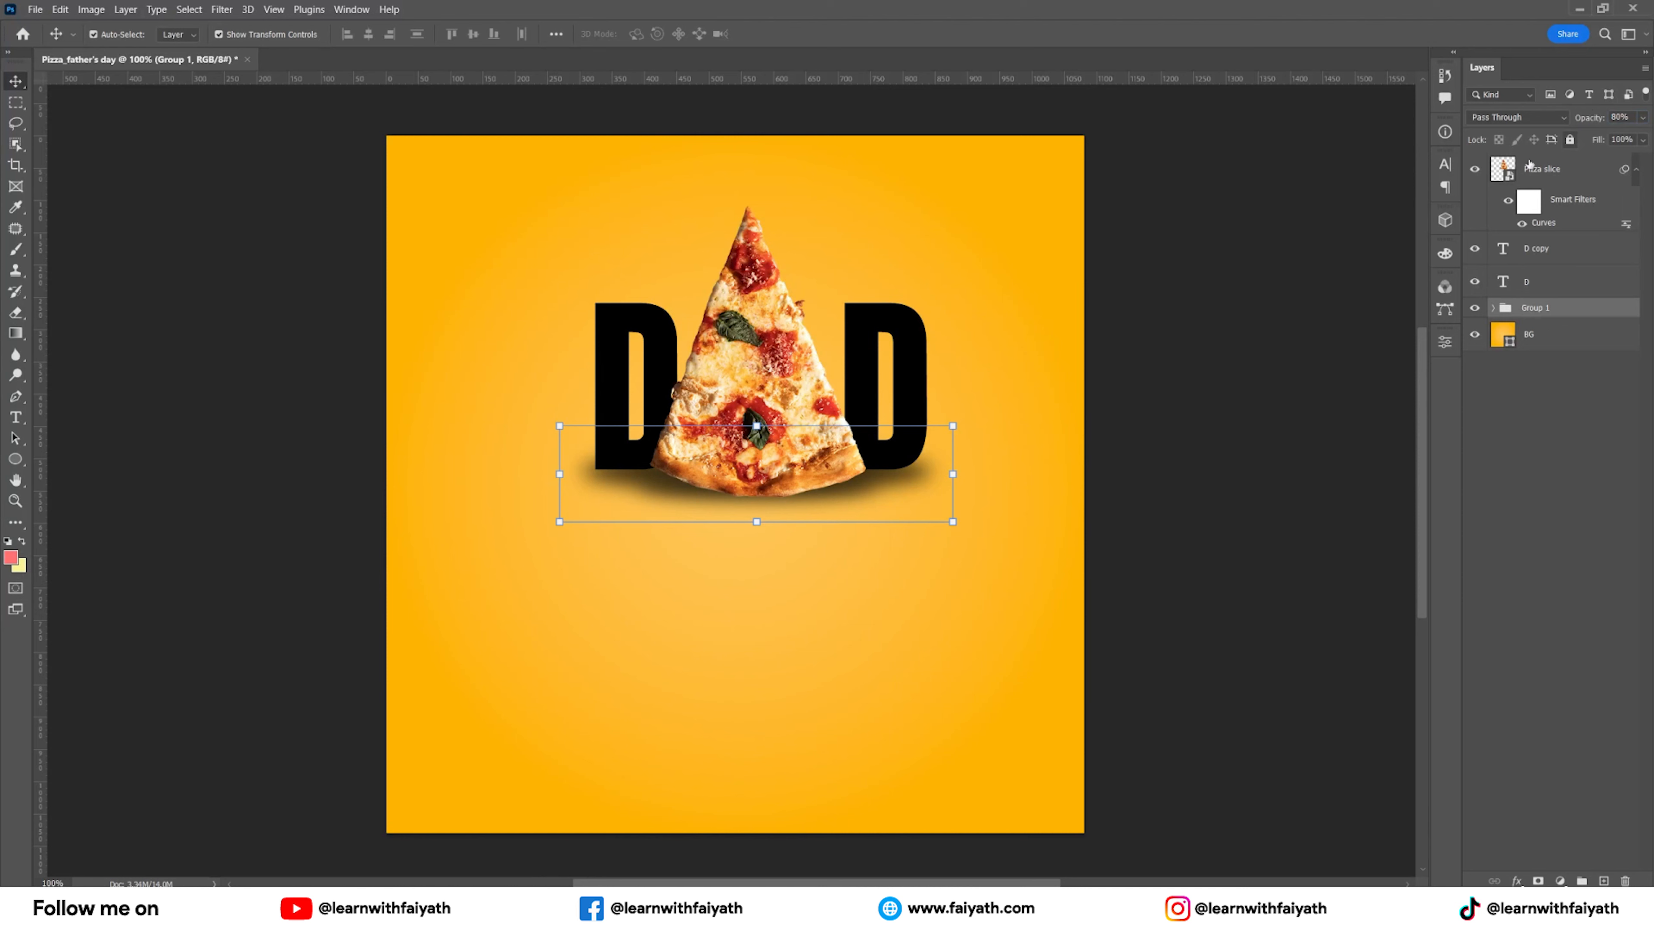
# Scale the shadow group down to about 93% and move it slightly up under the word DAD.
pyautogui.moveTo(955, 428); pyautogui.dragTo(947, 443)
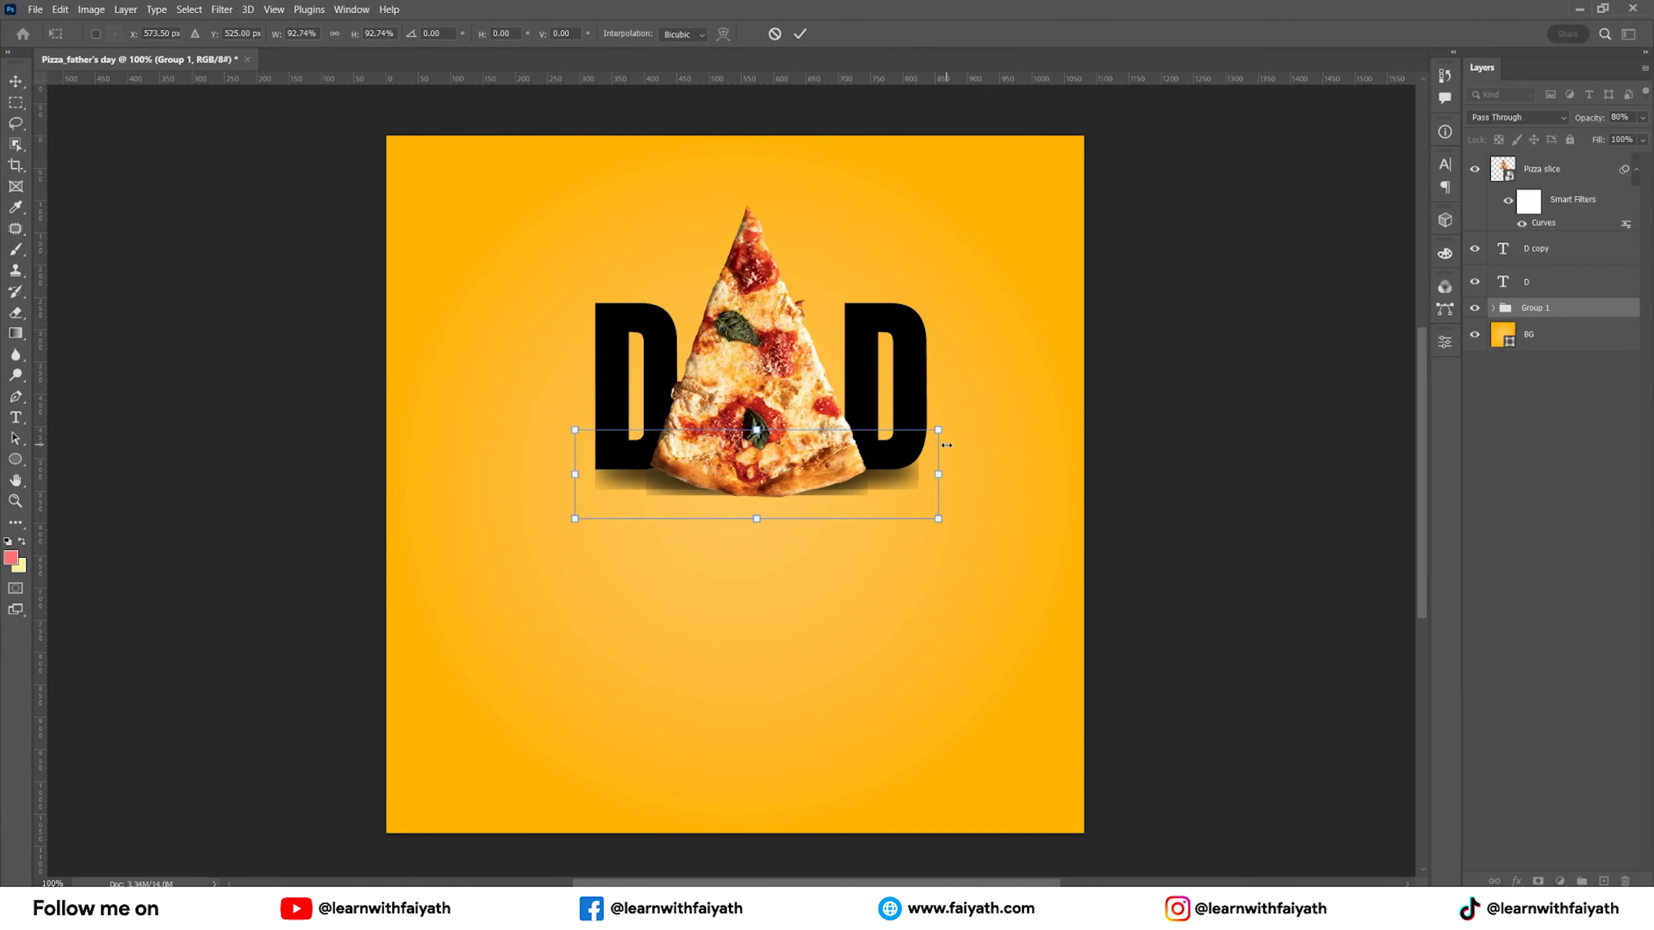
pyautogui.press('Return')
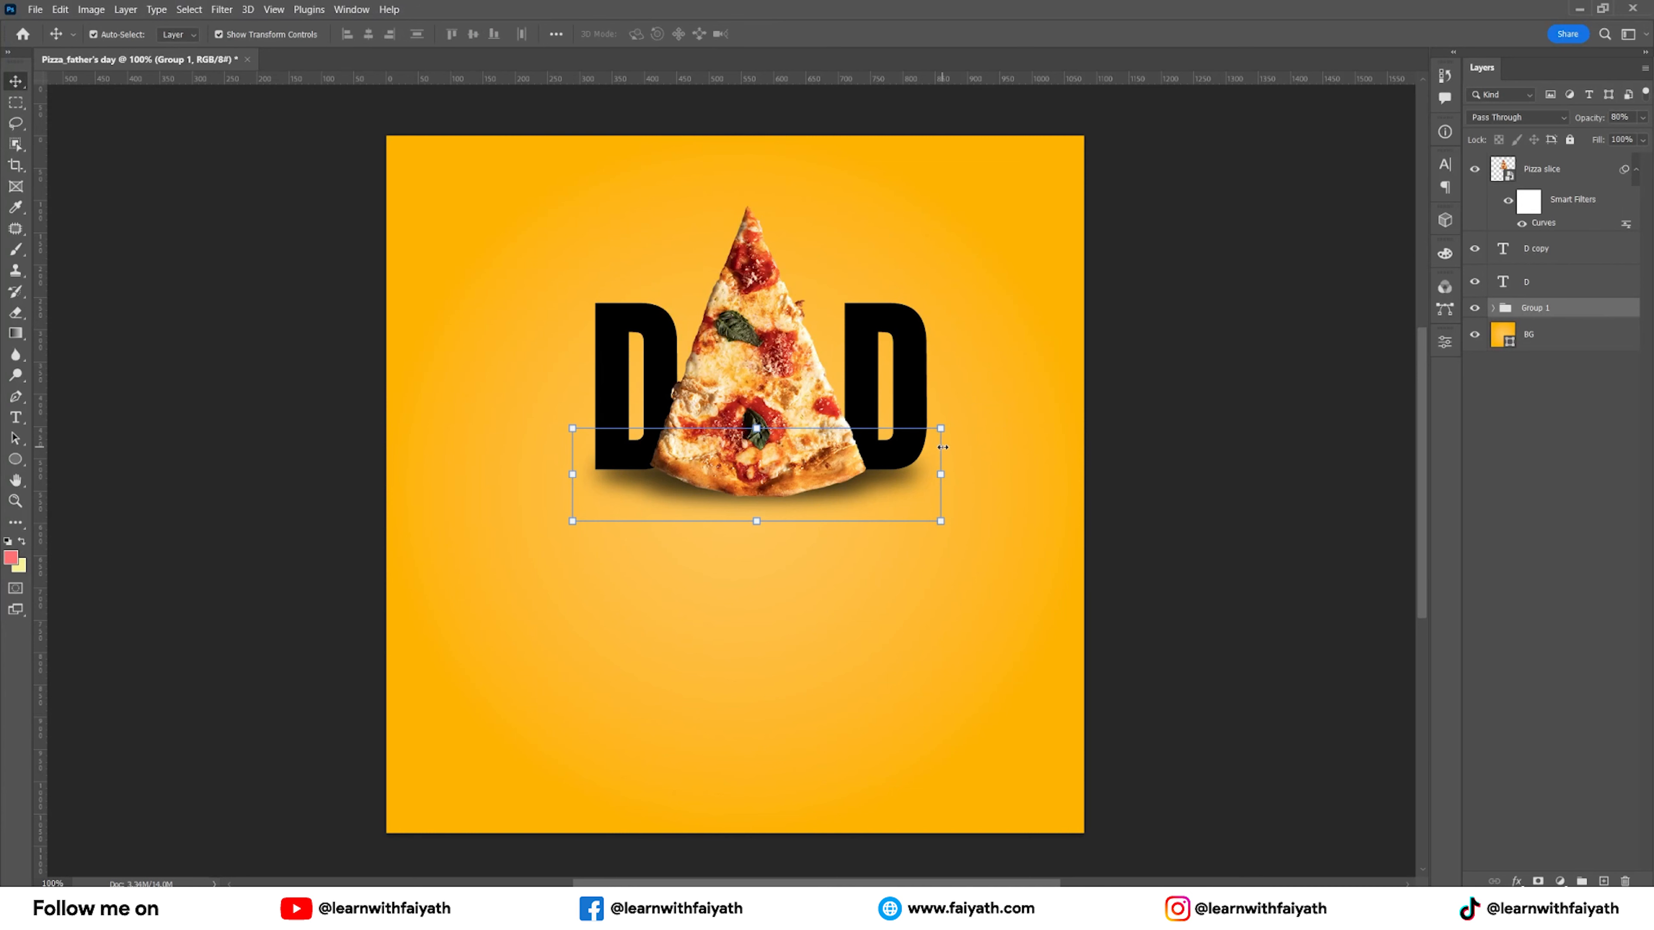
pyautogui.hotkey('shift', 'Up')
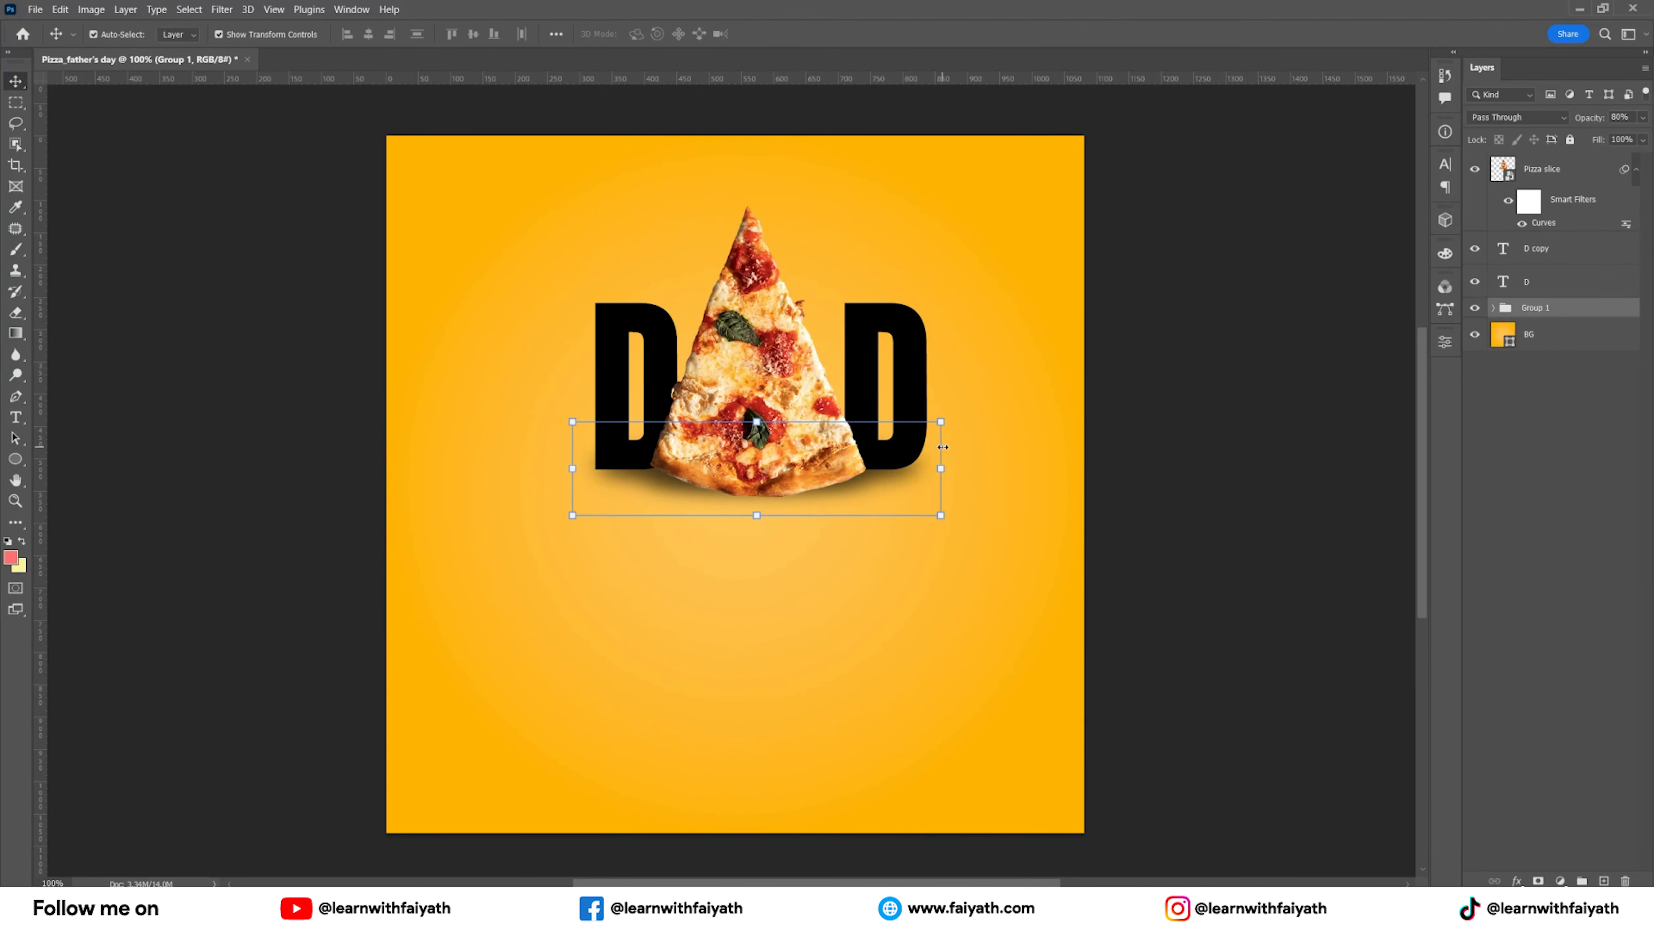
pyautogui.click(1197, 364)
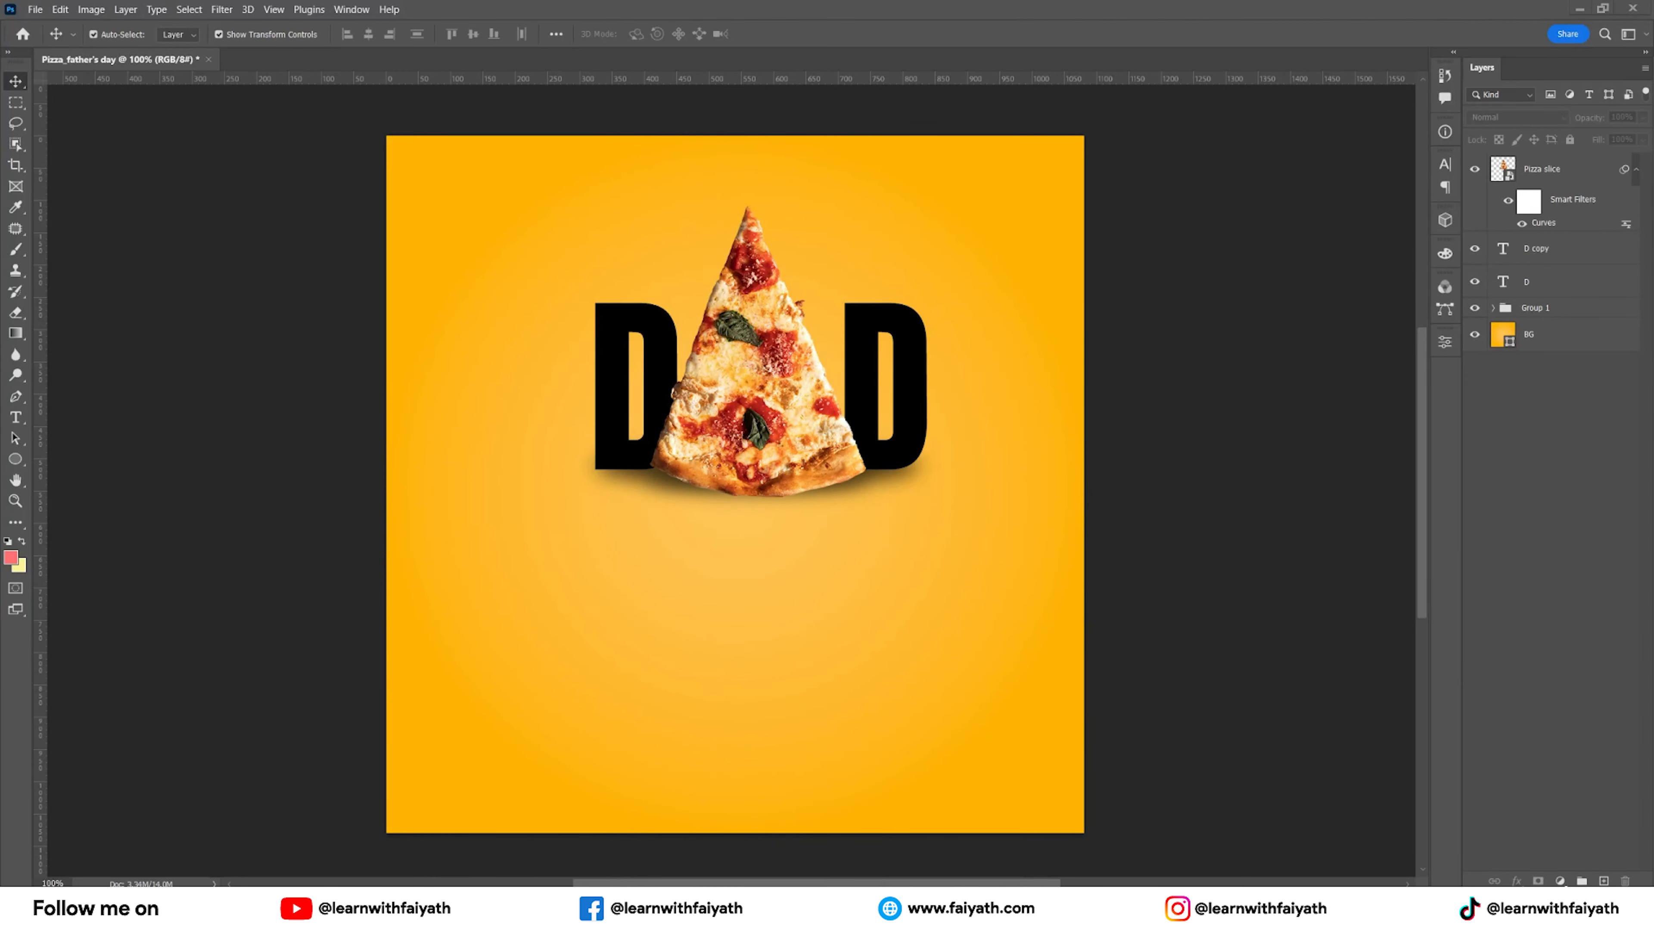
# Switch to File Explorer, open the Copy text file in the Assets folder, and copy "Dads are like superheroes without capes.".
pyautogui.moveTo(686, 909)
pyautogui.click(605, 832)
pyautogui.doubleClick(268, 168)
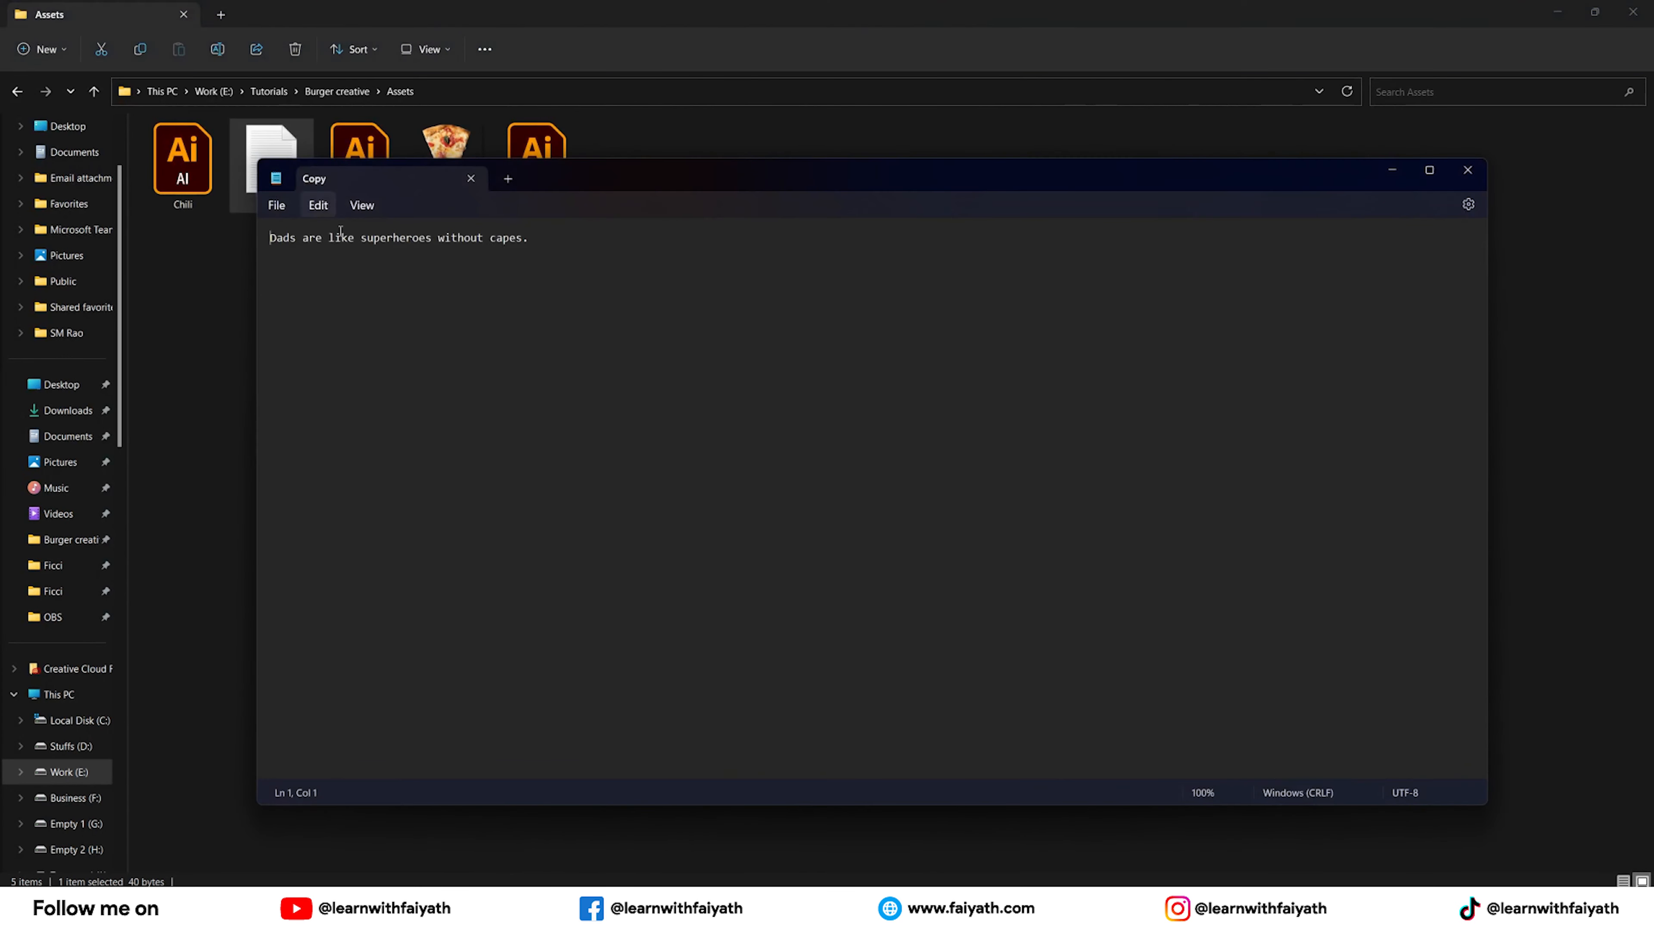
pyautogui.moveTo(528, 239); pyautogui.dragTo(267, 239)
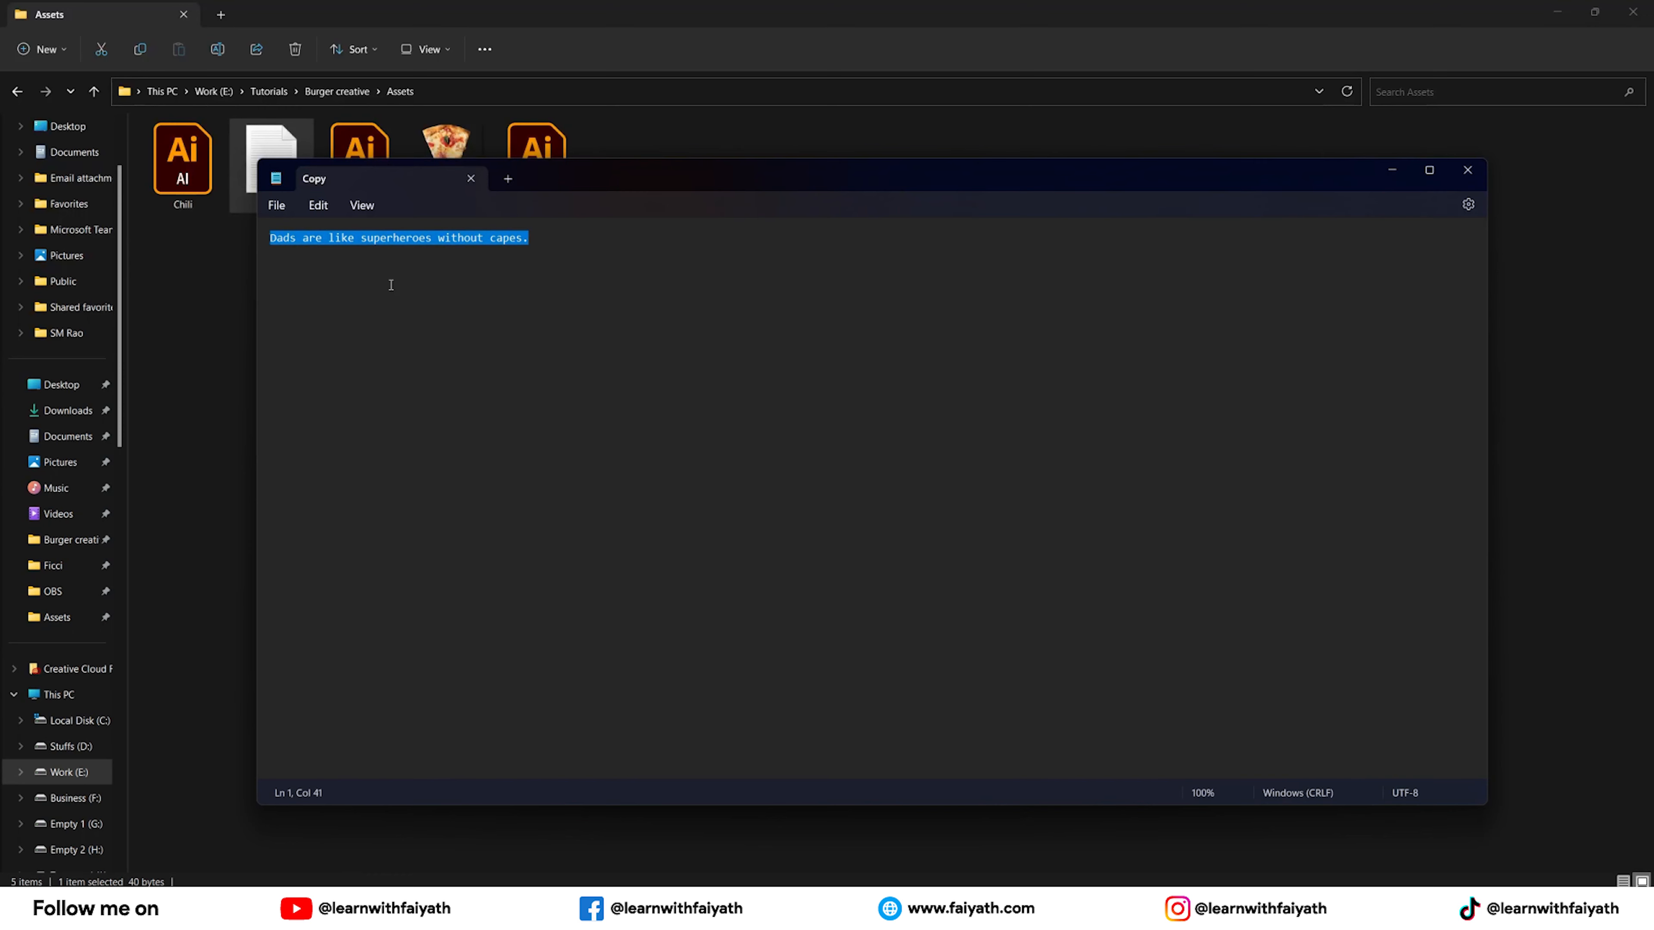
# Switch back to Photoshop and paste the copied sentence as a new text layer in the lower part of the canvas.
pyautogui.moveTo(954, 909)
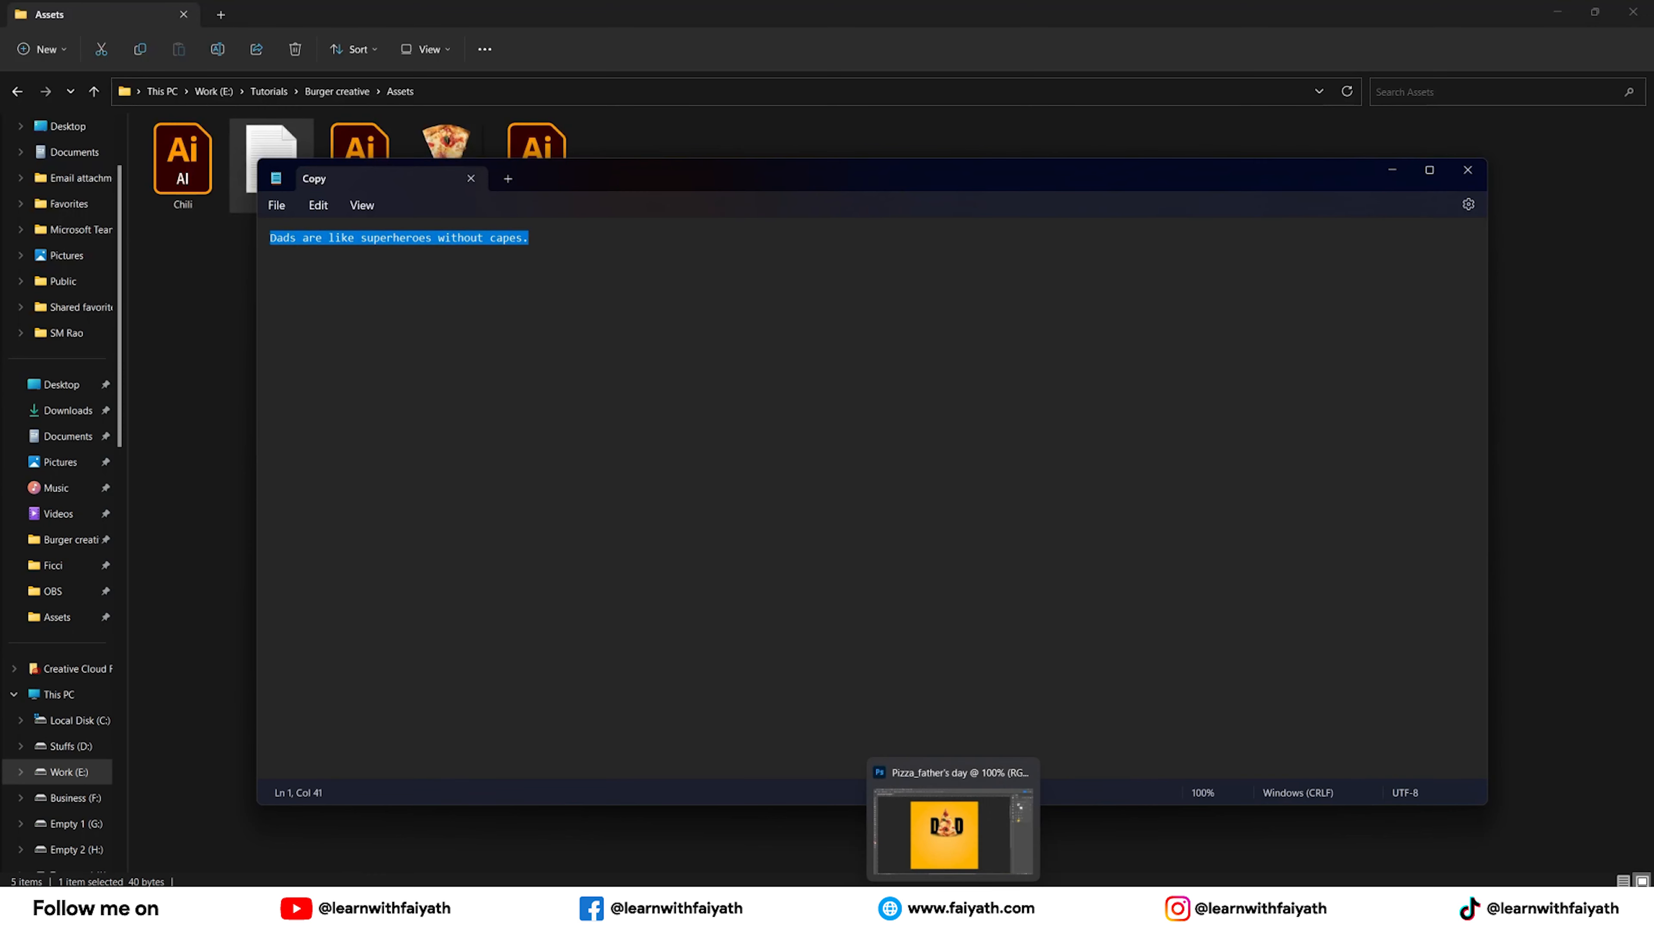
pyautogui.click(954, 821)
pyautogui.click(15, 418)
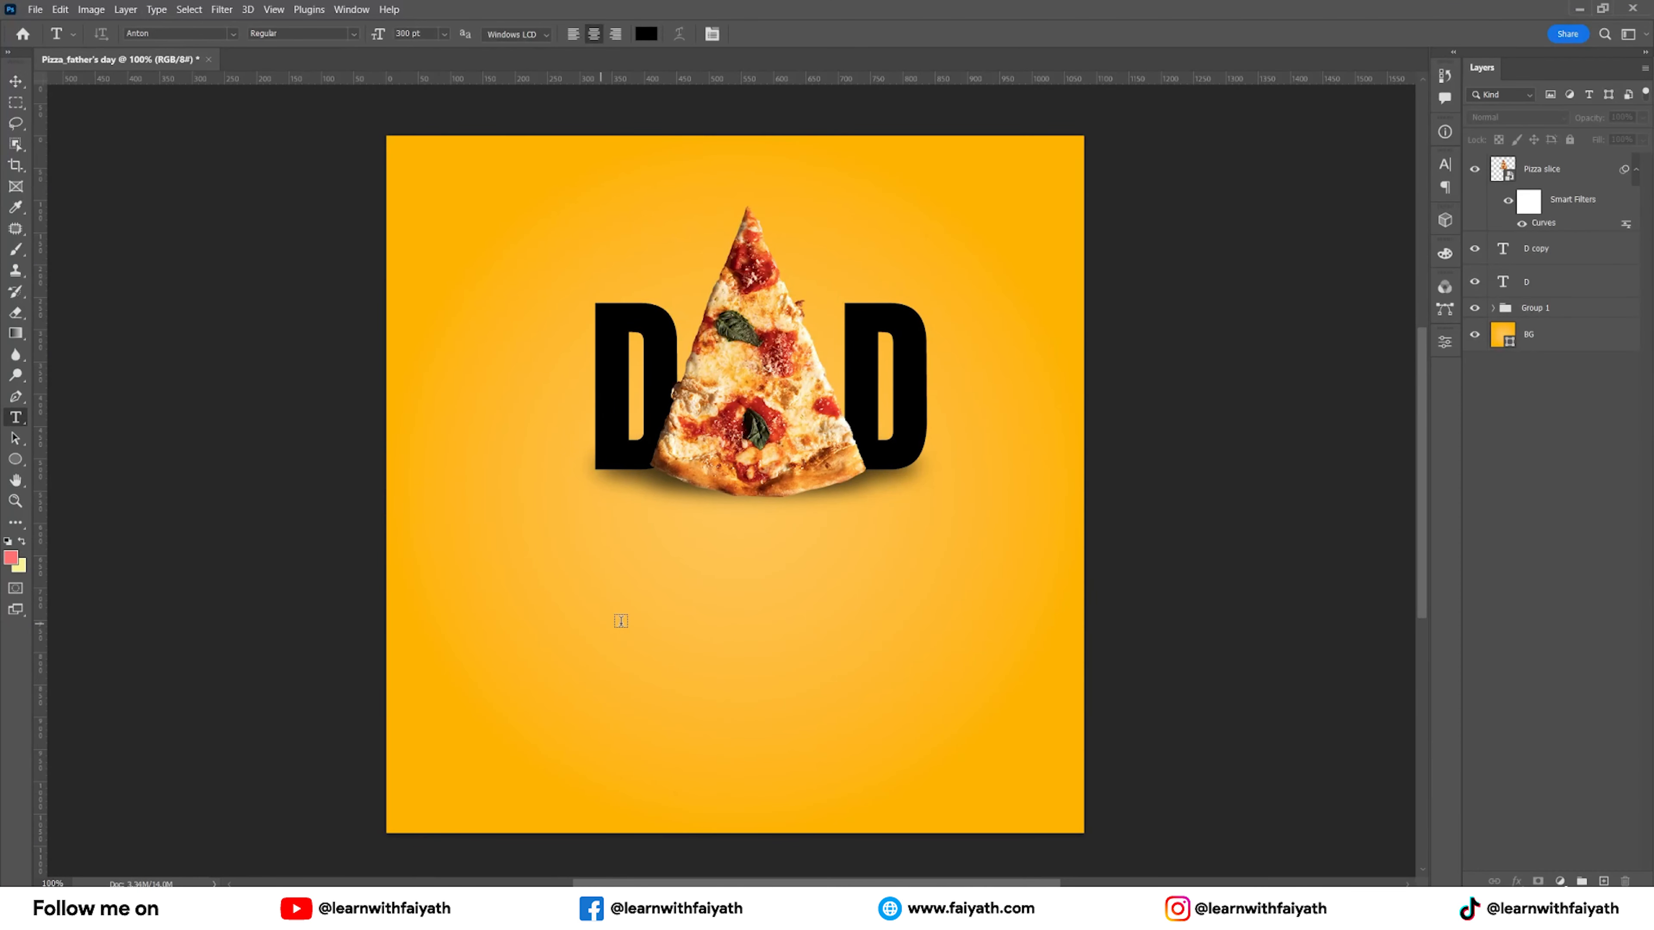
pyautogui.click(608, 712)
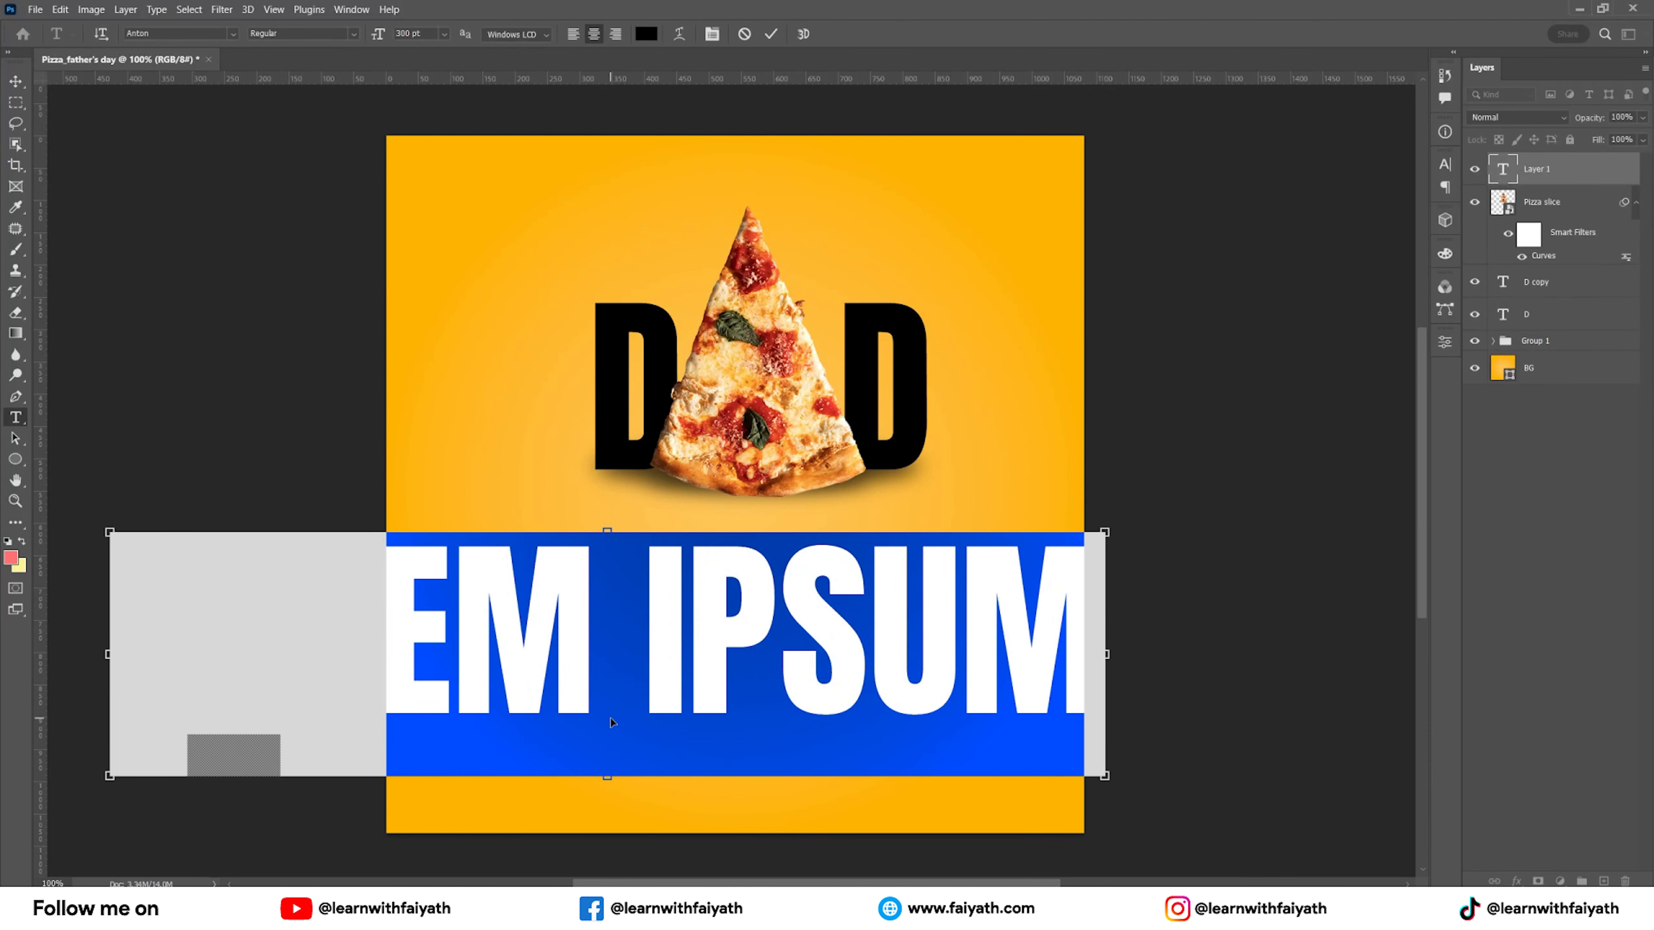
pyautogui.hotkey('ctrl', 'v')
# Set the pasted sentence's font size to 48 pt.
pyautogui.click(1444, 166)
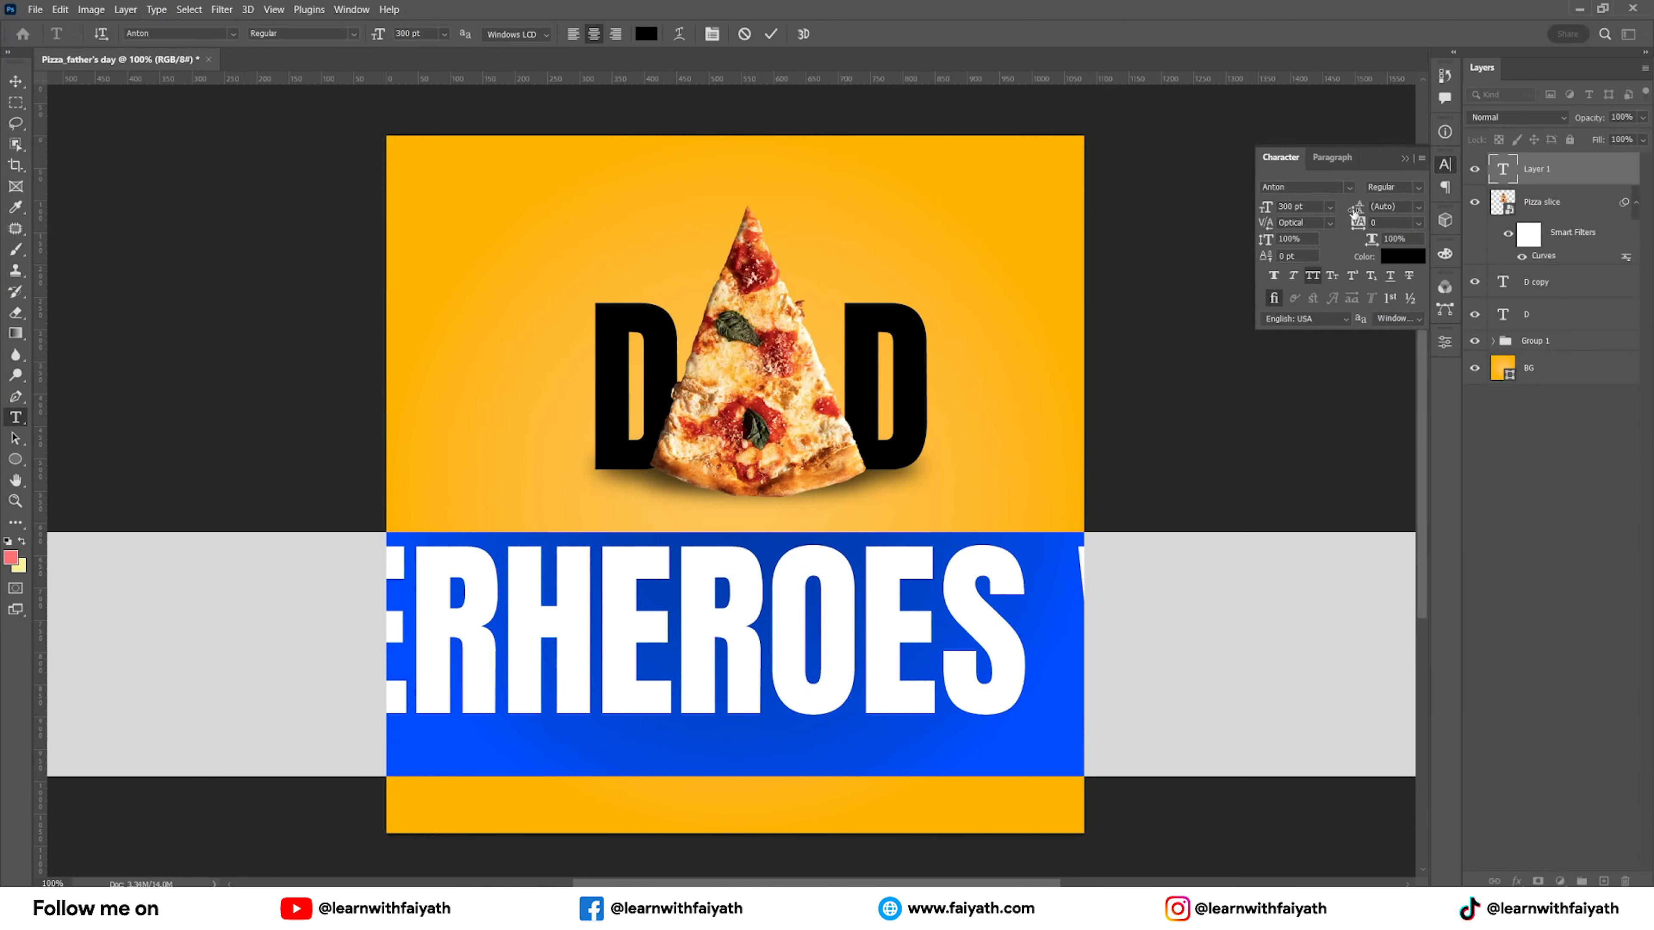
pyautogui.click(1325, 206)
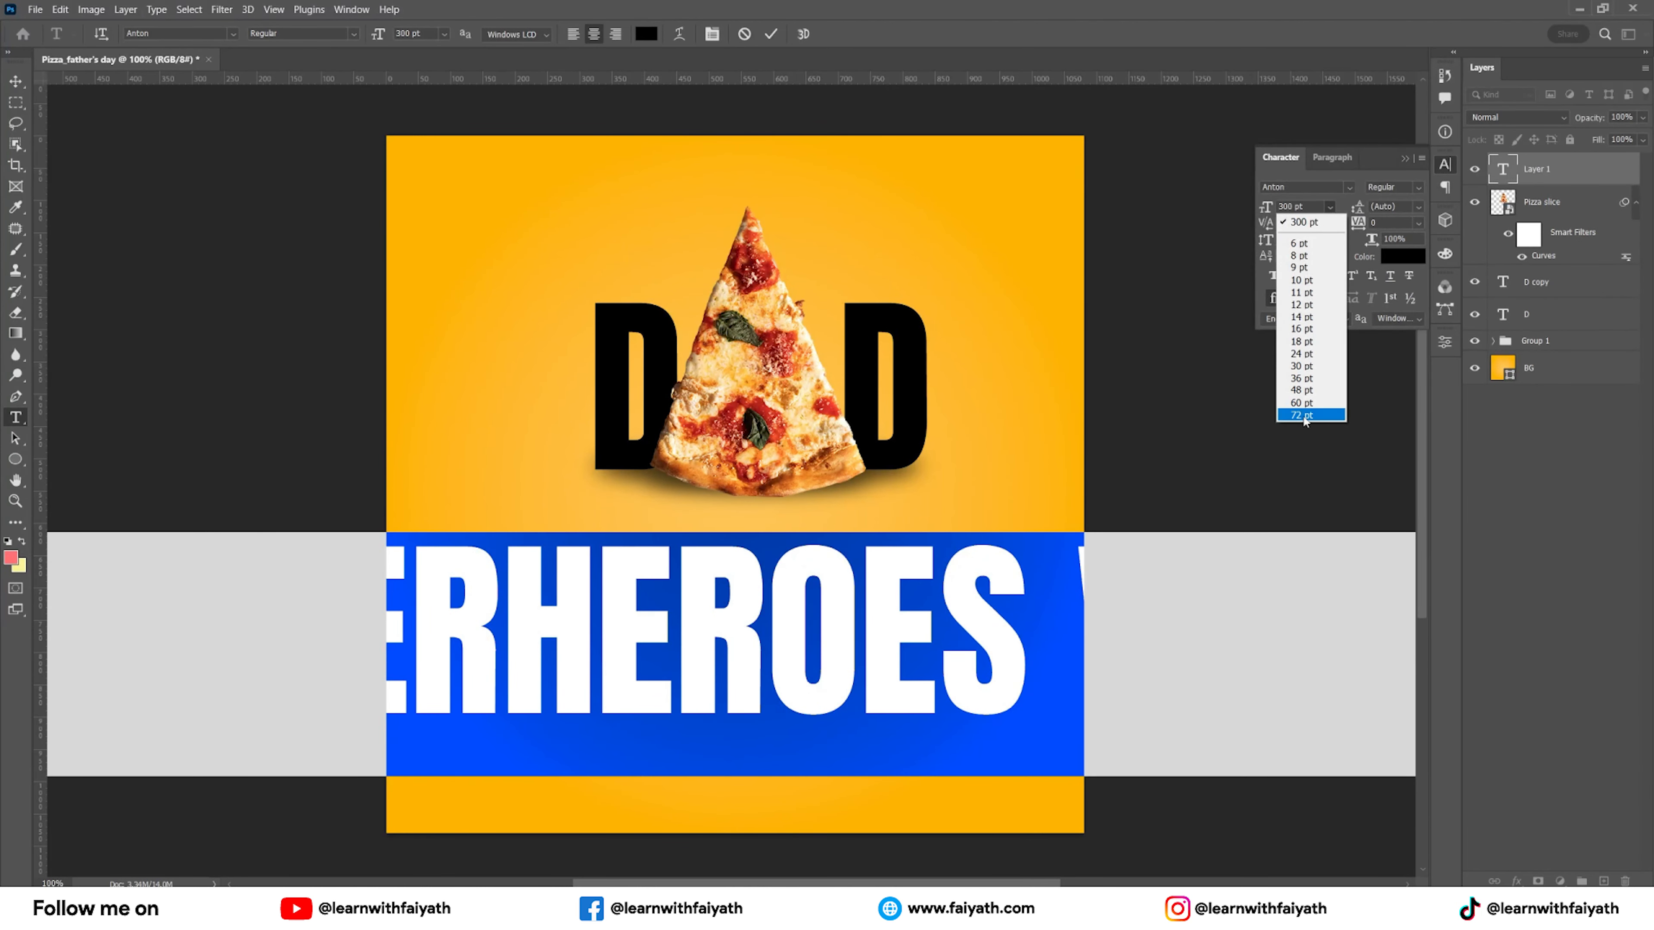
pyautogui.click(1290, 423)
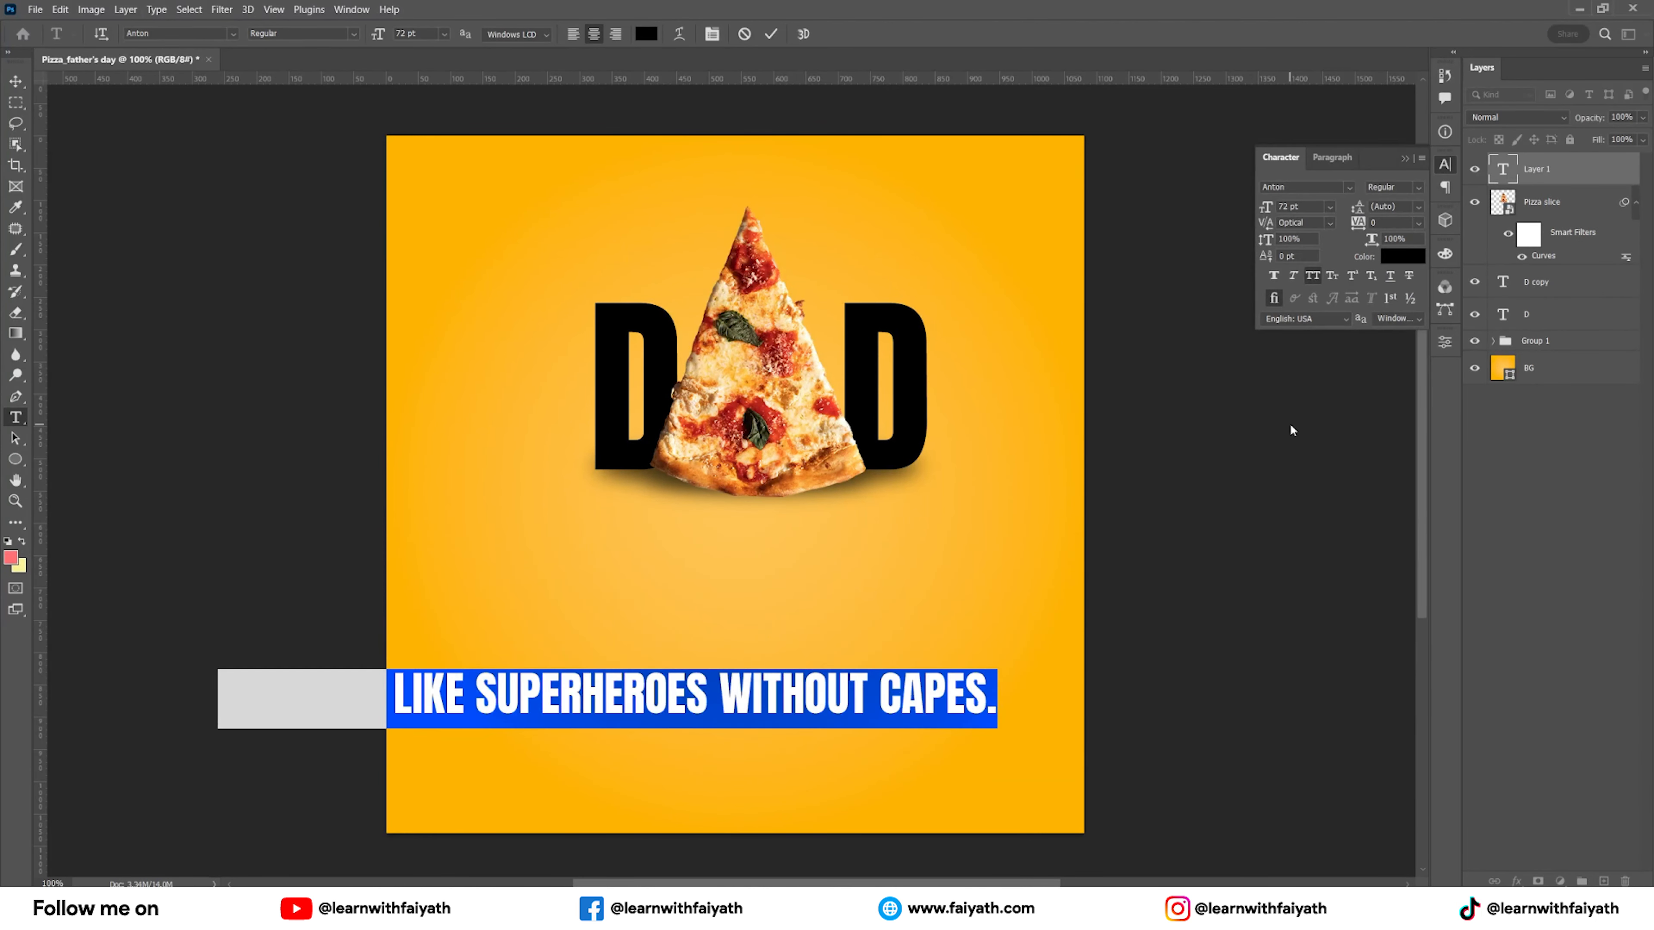
pyautogui.click(1325, 206)
pyautogui.click(1299, 390)
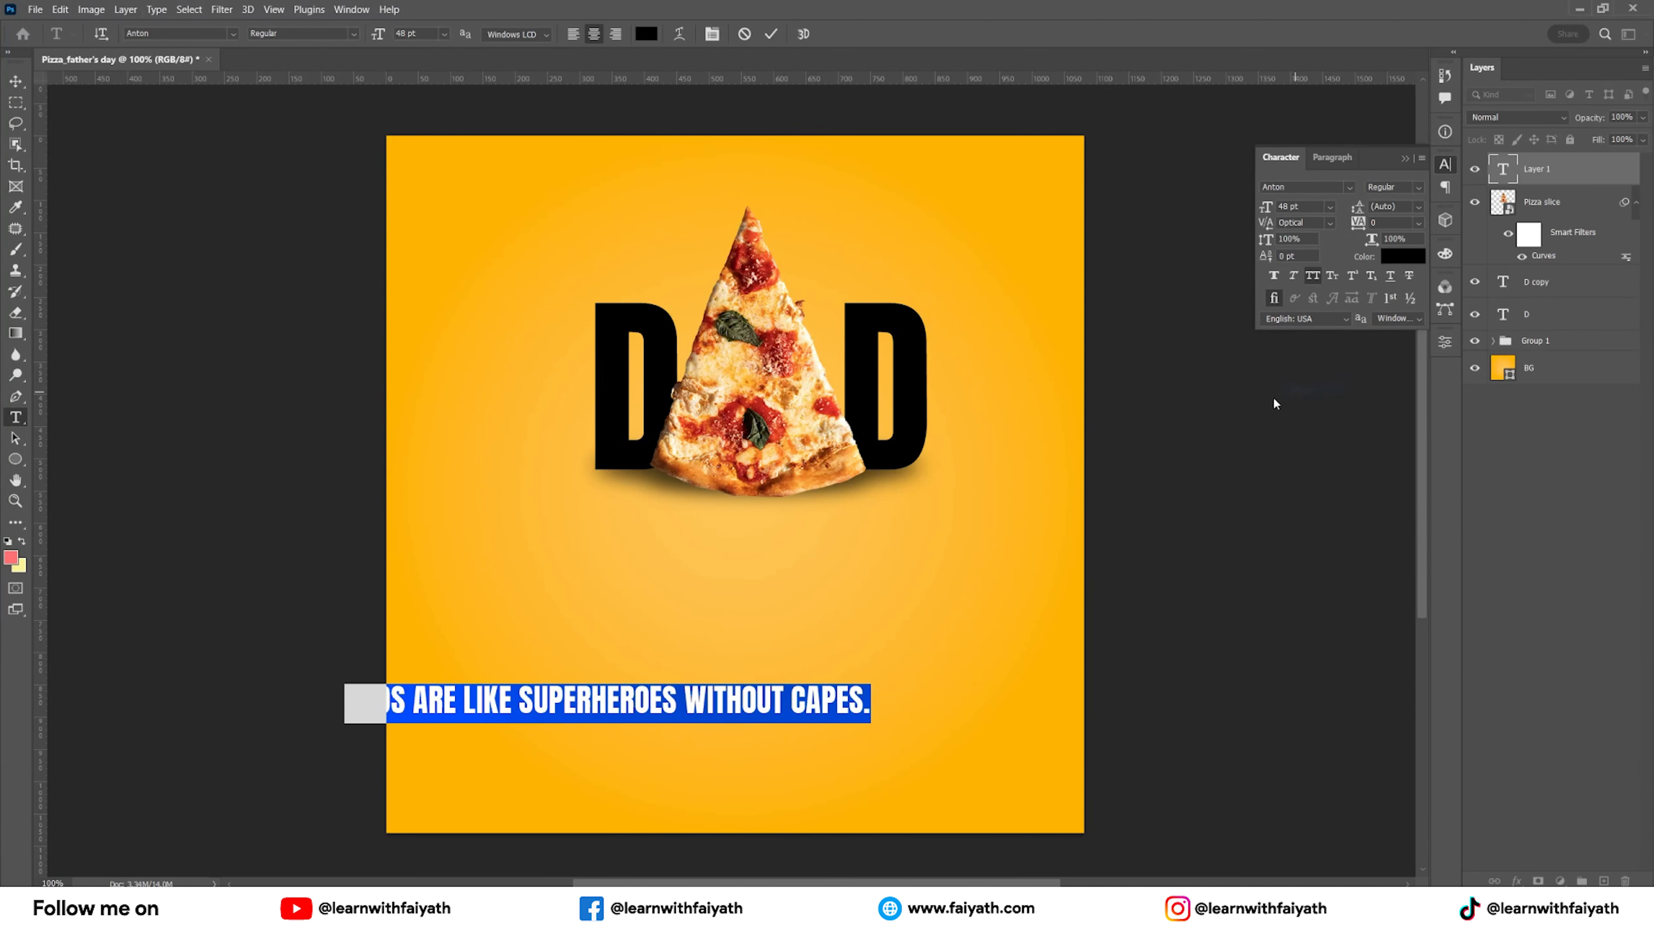
# Move the tagline to the horizontal centre of the canvas just below DAD and set its font size to 36 pt.
pyautogui.click(781, 37)
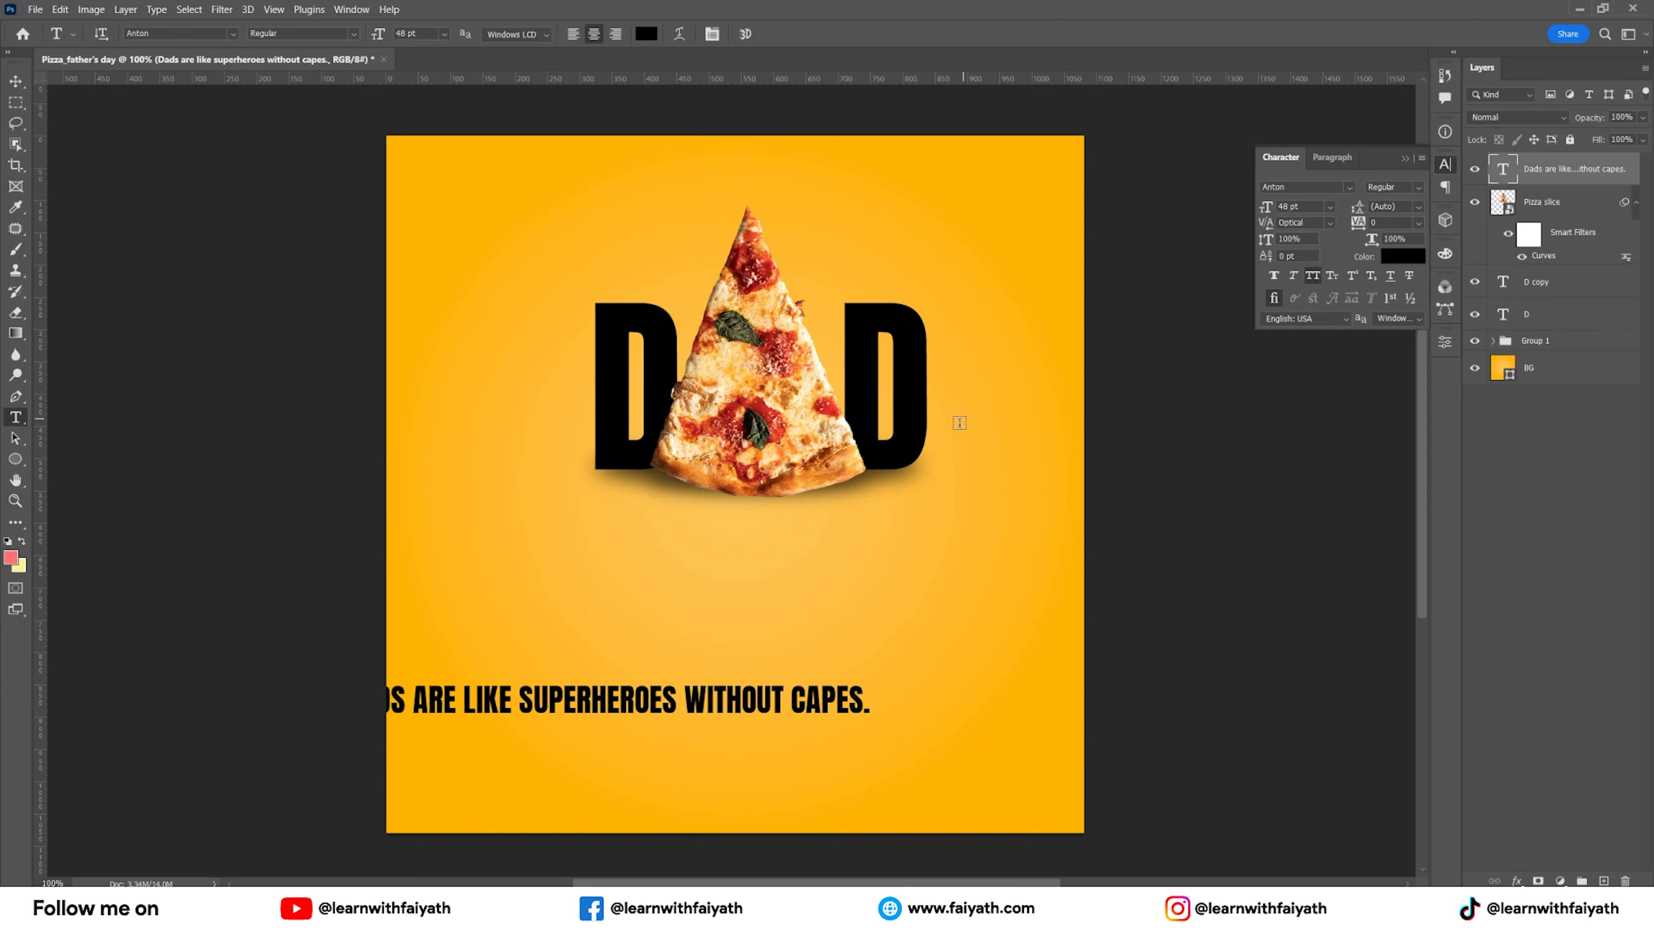
pyautogui.press('v')
pyautogui.moveTo(818, 696); pyautogui.dragTo(967, 697)
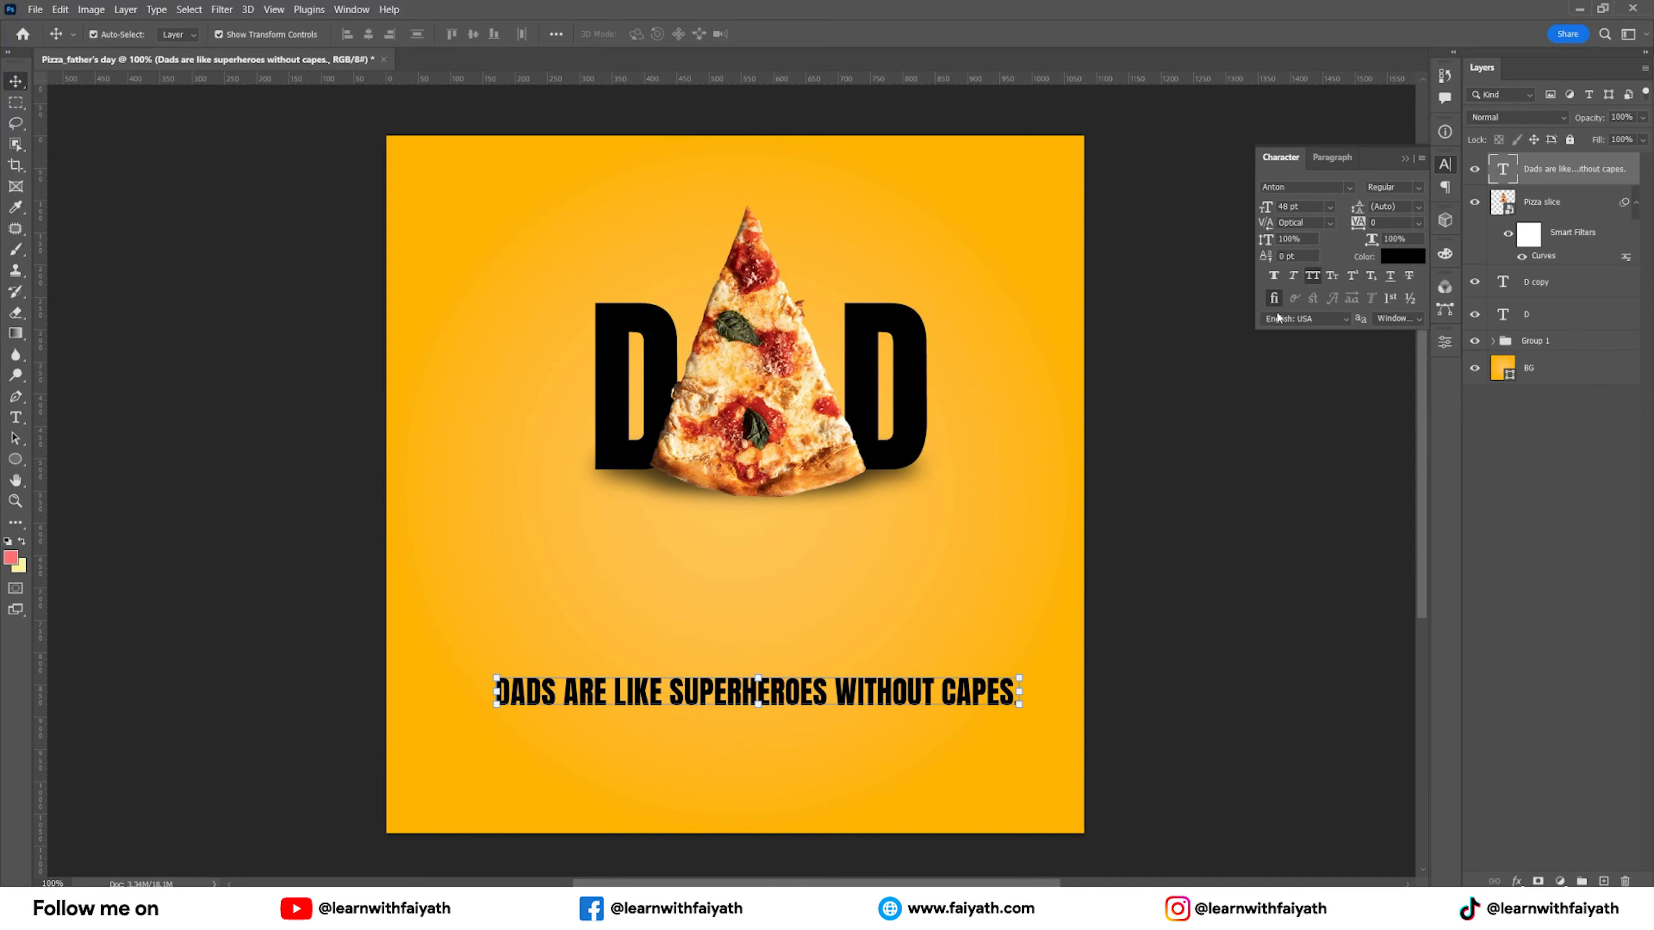
pyautogui.click(1328, 206)
pyautogui.click(1309, 379)
pyautogui.moveTo(854, 696); pyautogui.dragTo(853, 612)
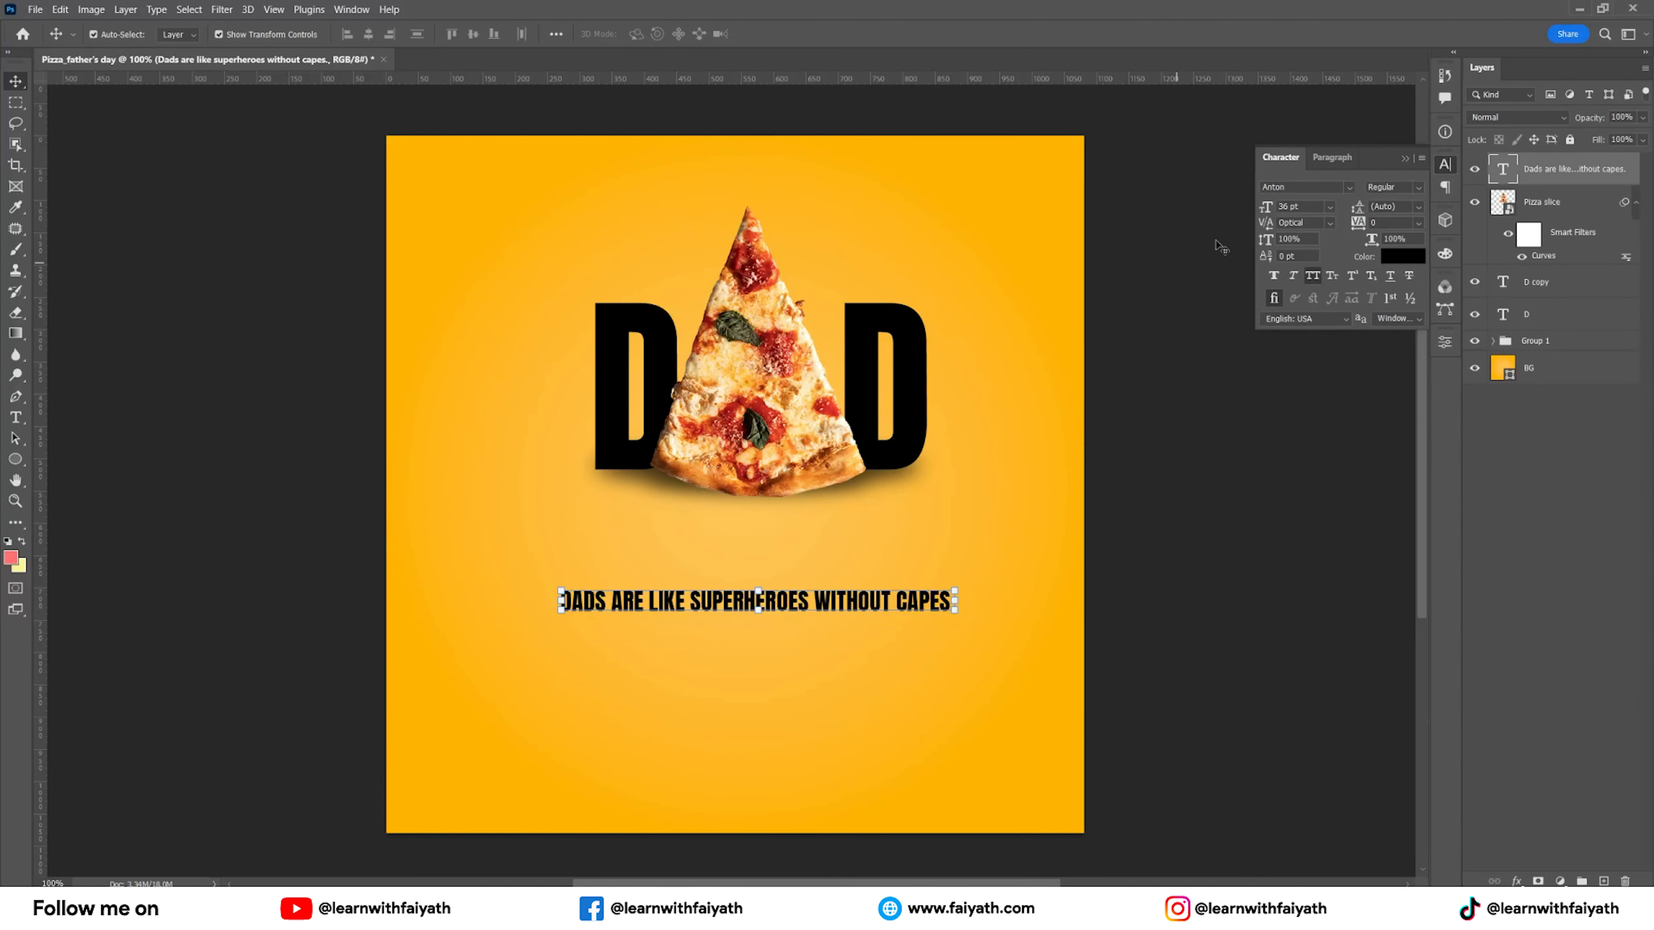
# Change the tagline's font to BROTHER Bold and set its size to 48 pt.
pyautogui.click(1348, 187)
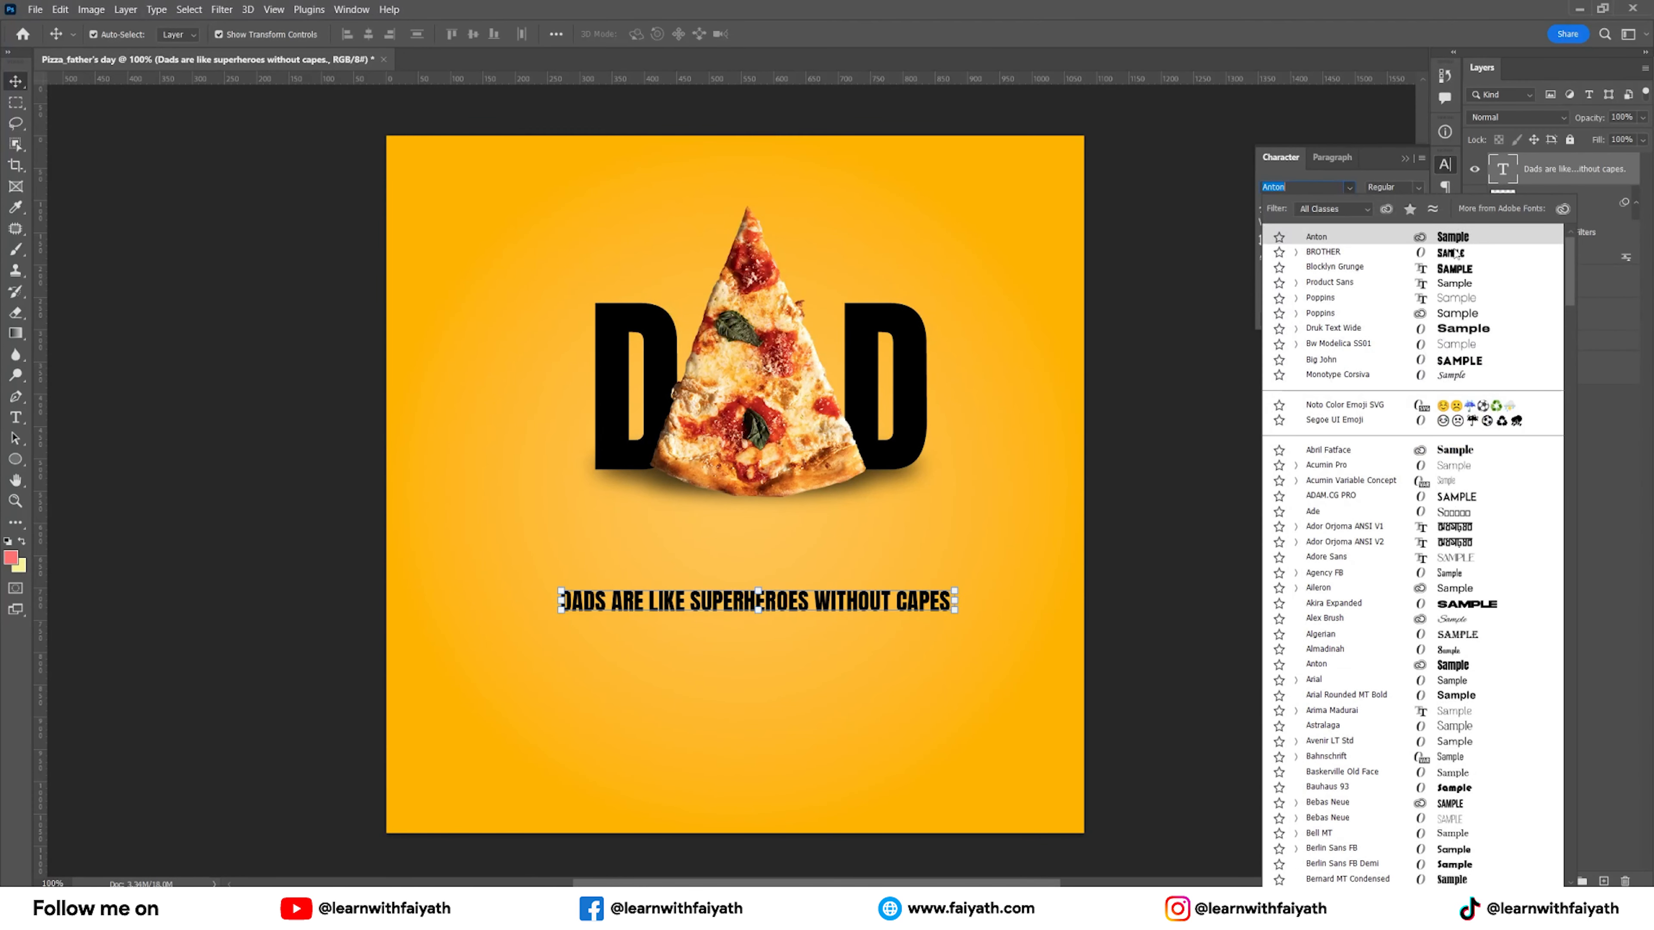
pyautogui.click(1369, 255)
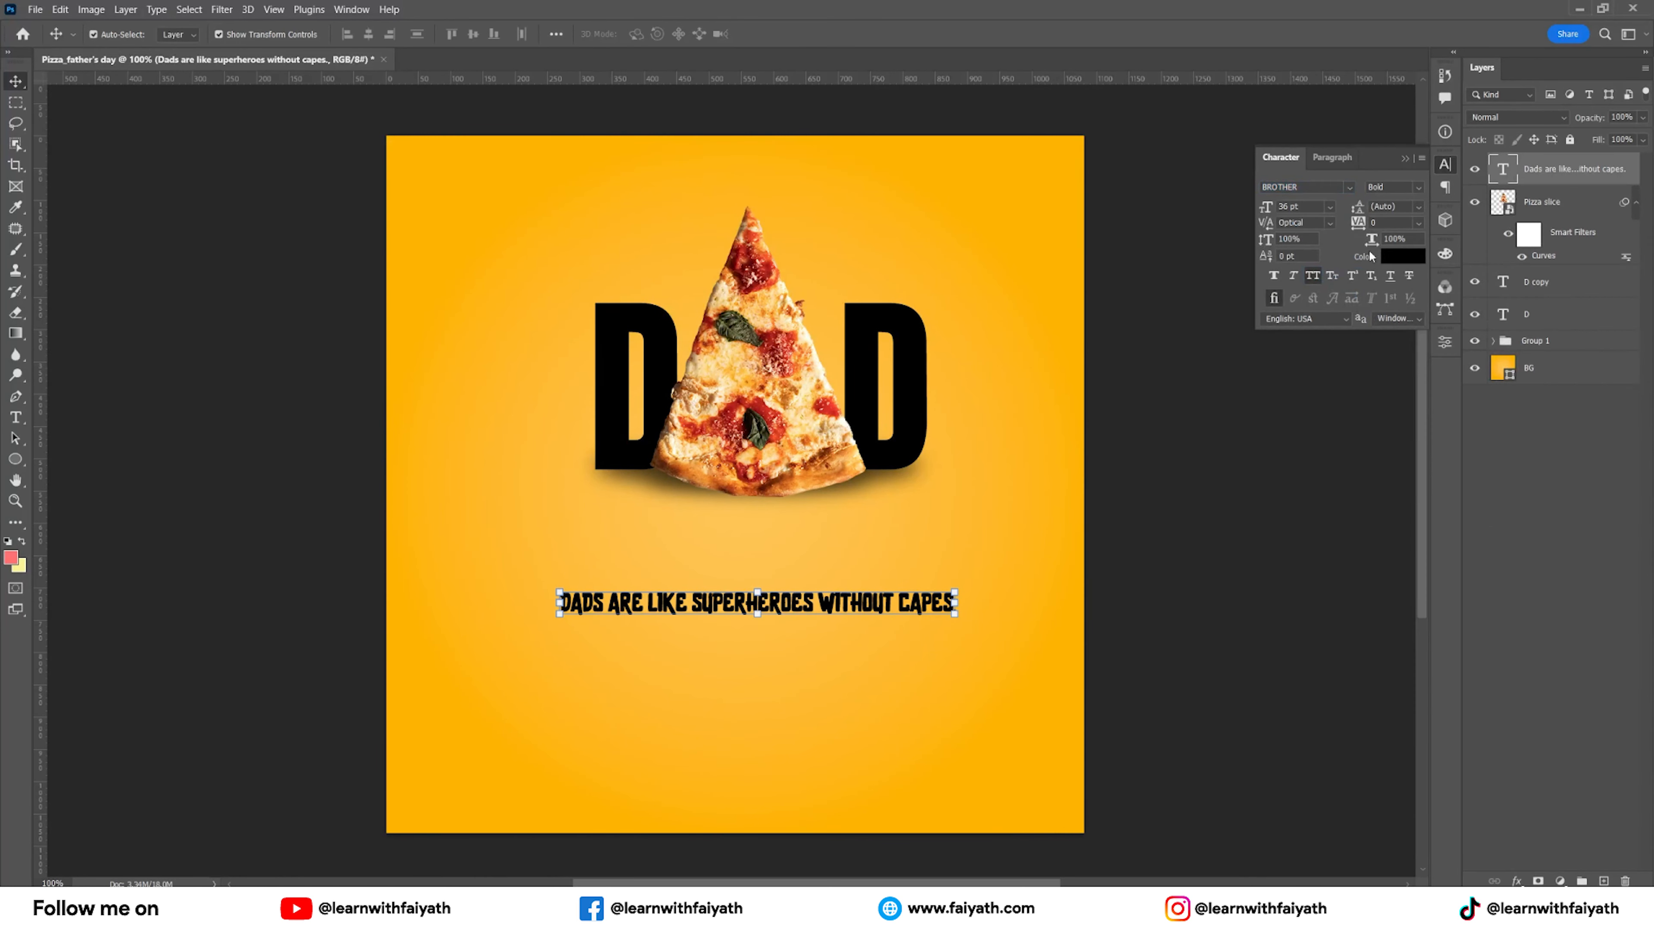
pyautogui.click(1319, 272)
pyautogui.click(1314, 275)
pyautogui.click(1329, 207)
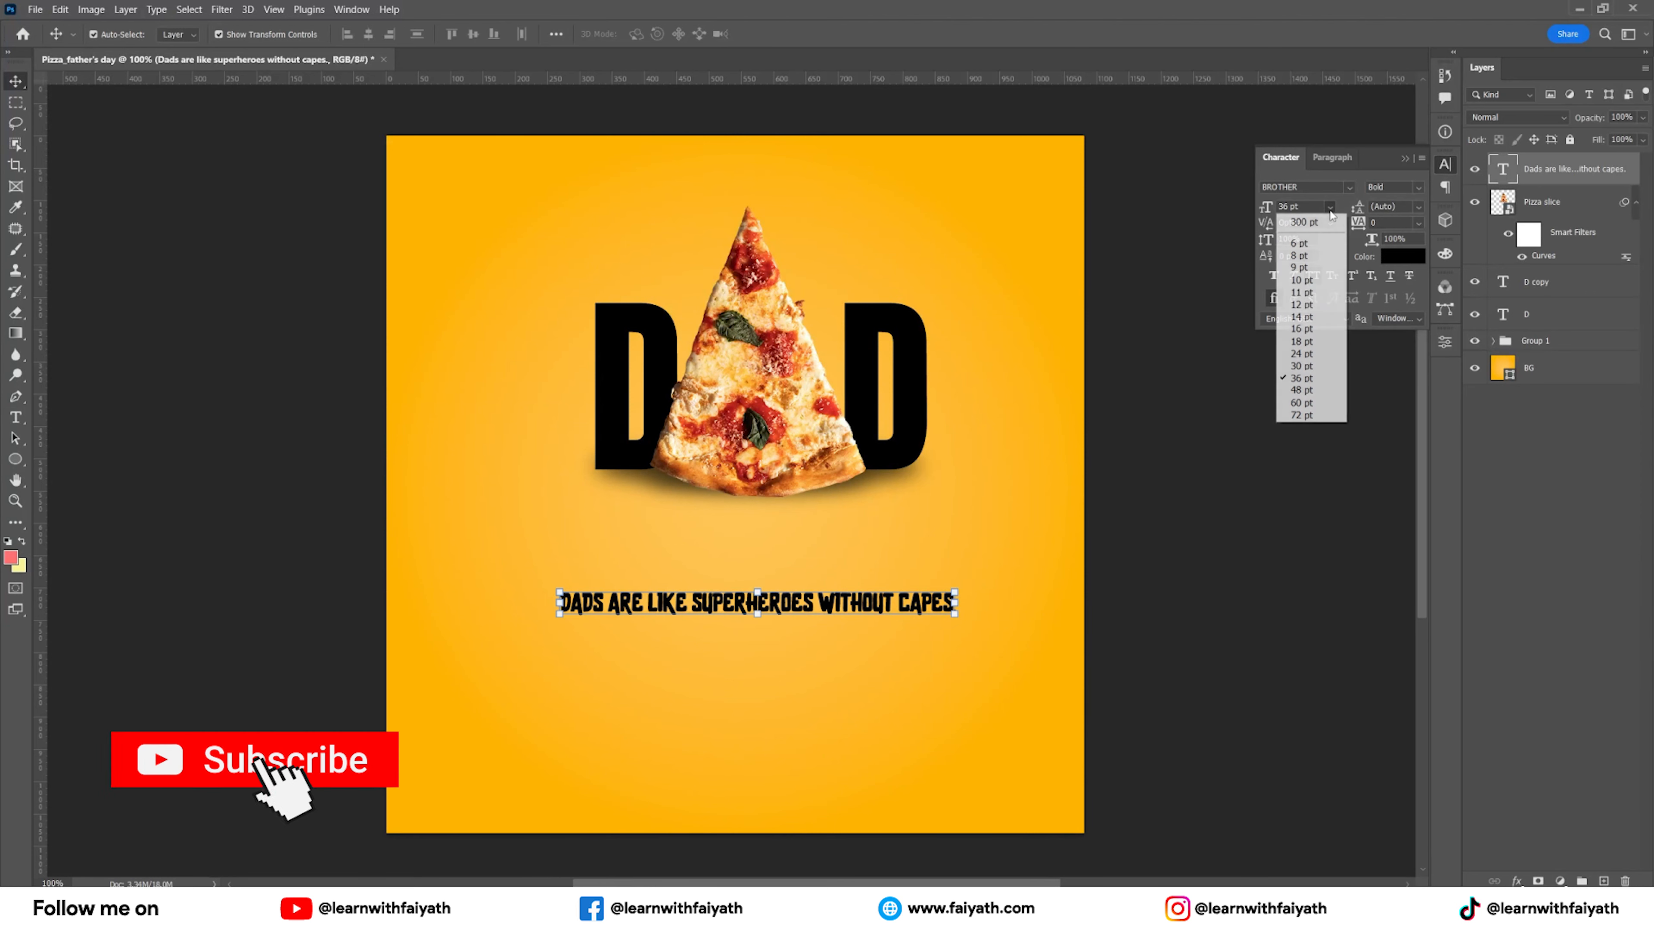
pyautogui.click(1302, 389)
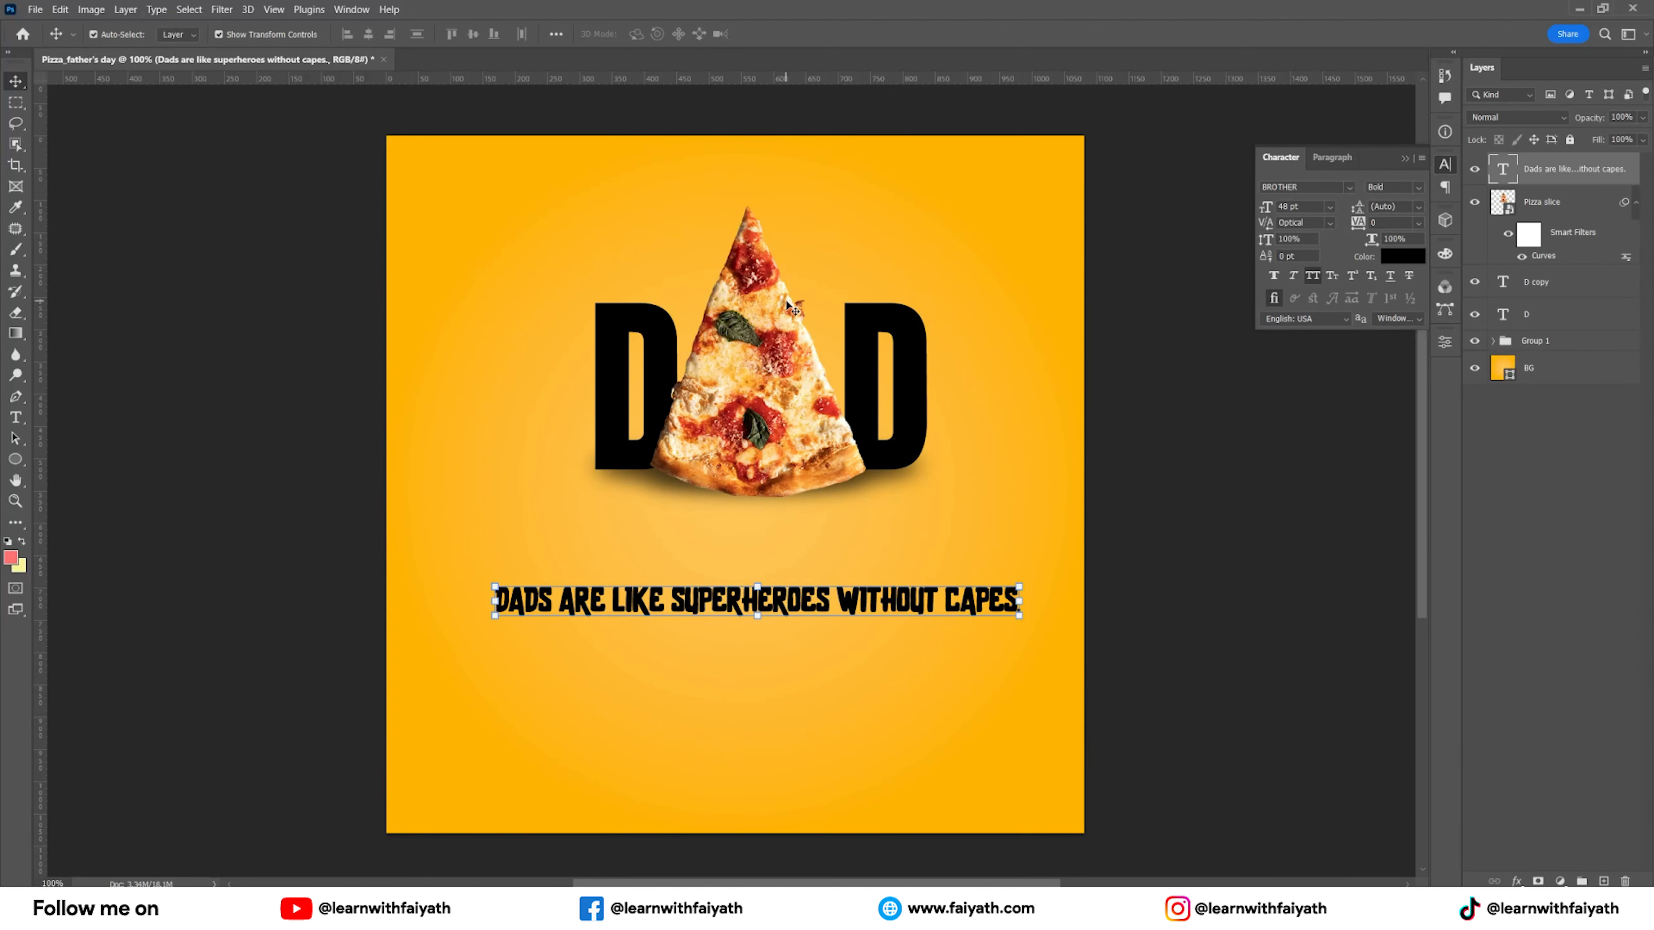
# Break the tagline into two lines before "without capes." and set its font size to 60 pt.
pyautogui.doubleClick(840, 597)
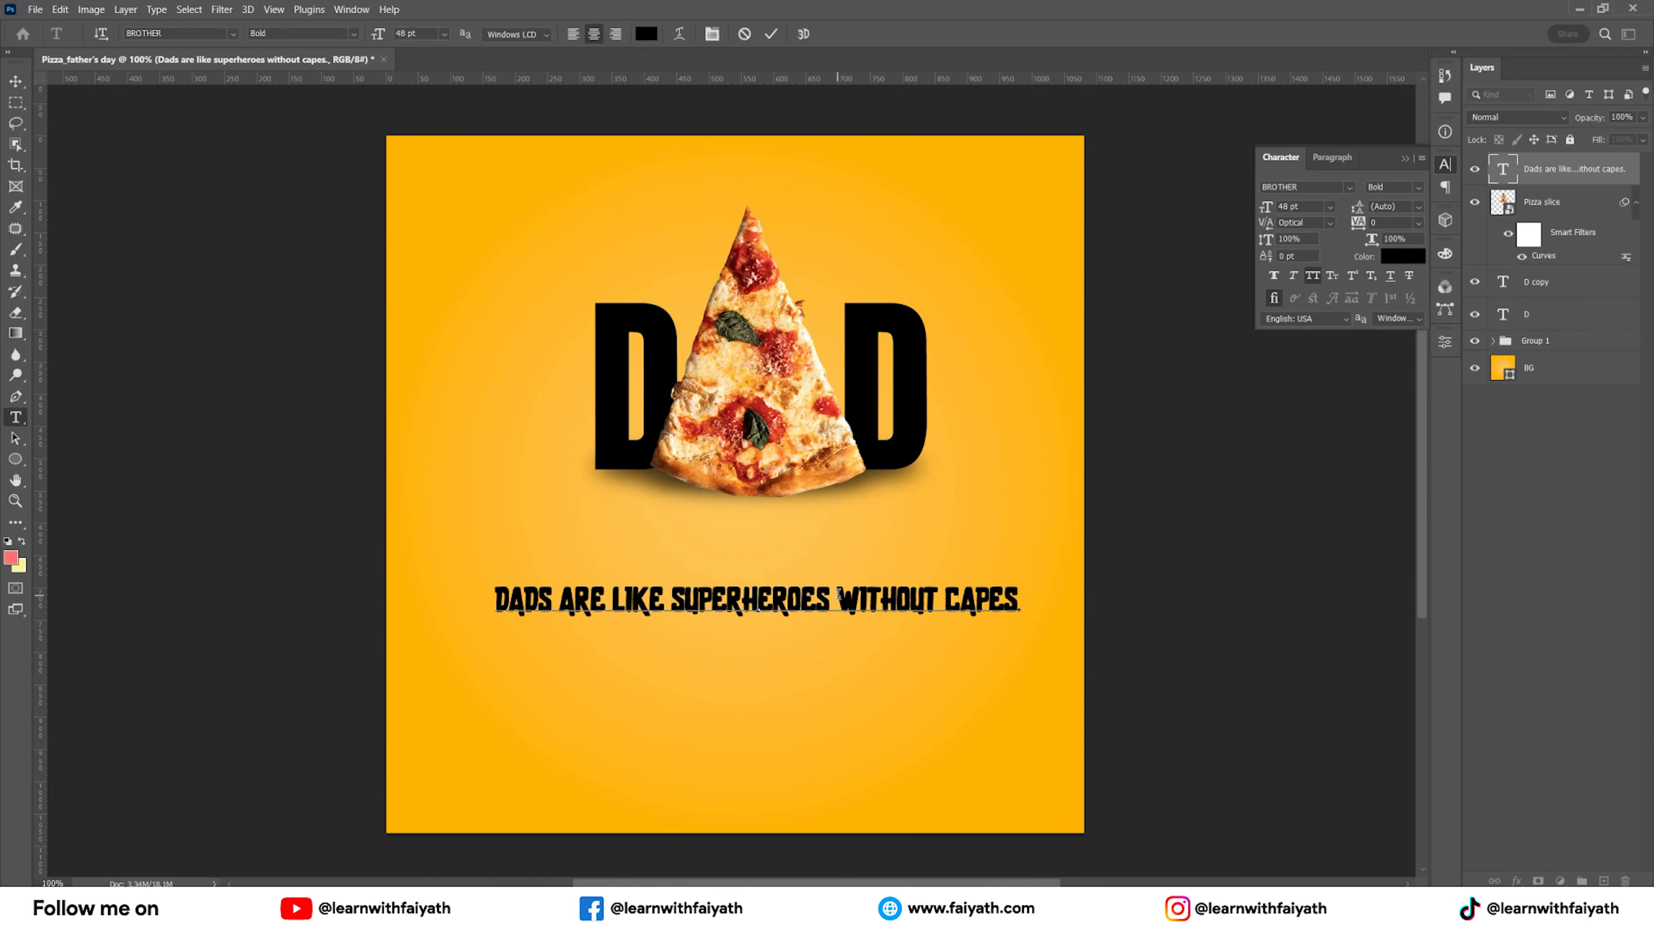
pyautogui.press('Return')
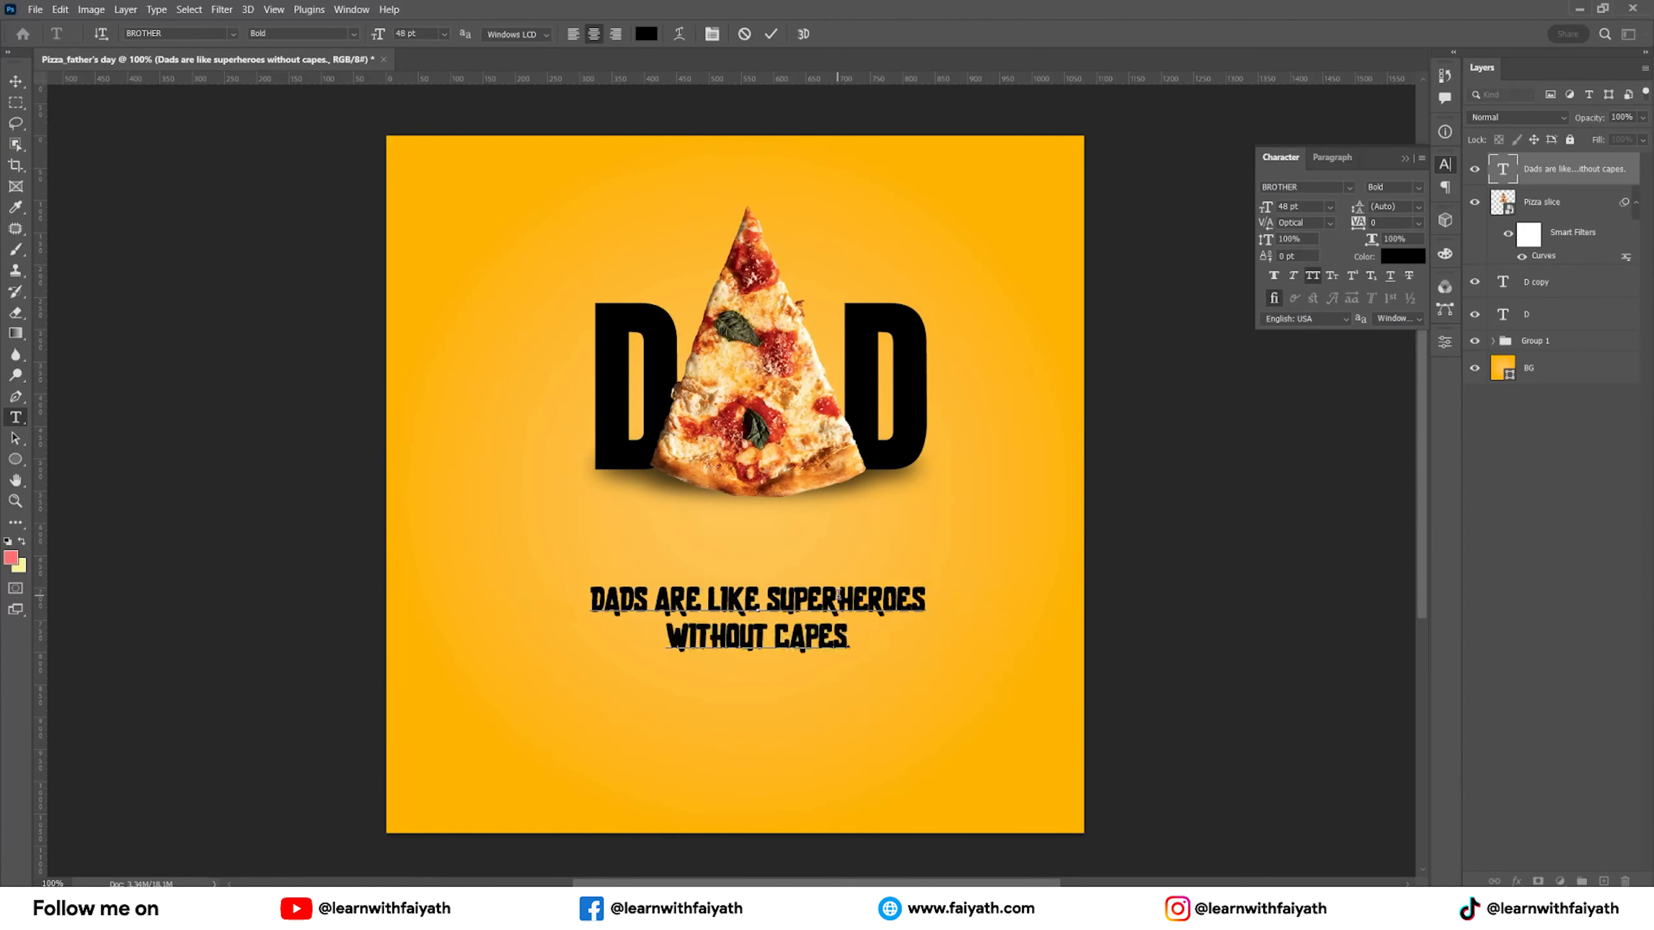
pyautogui.click(775, 37)
pyautogui.click(1329, 207)
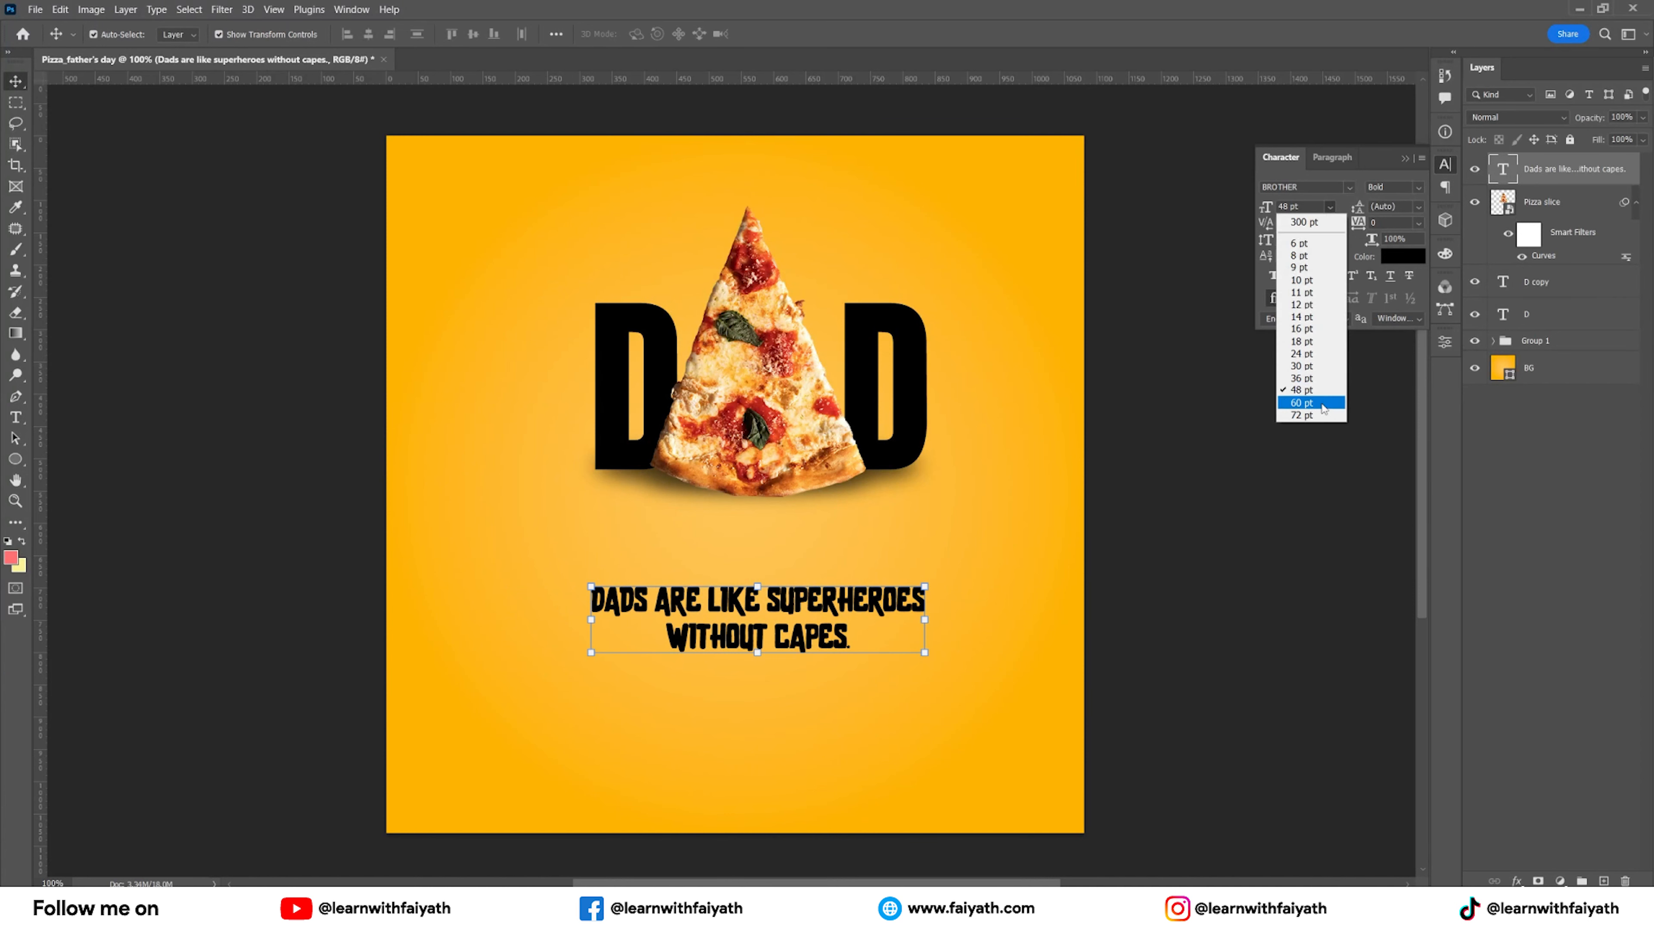
pyautogui.click(1305, 399)
pyautogui.moveTo(860, 595); pyautogui.dragTo(861, 584)
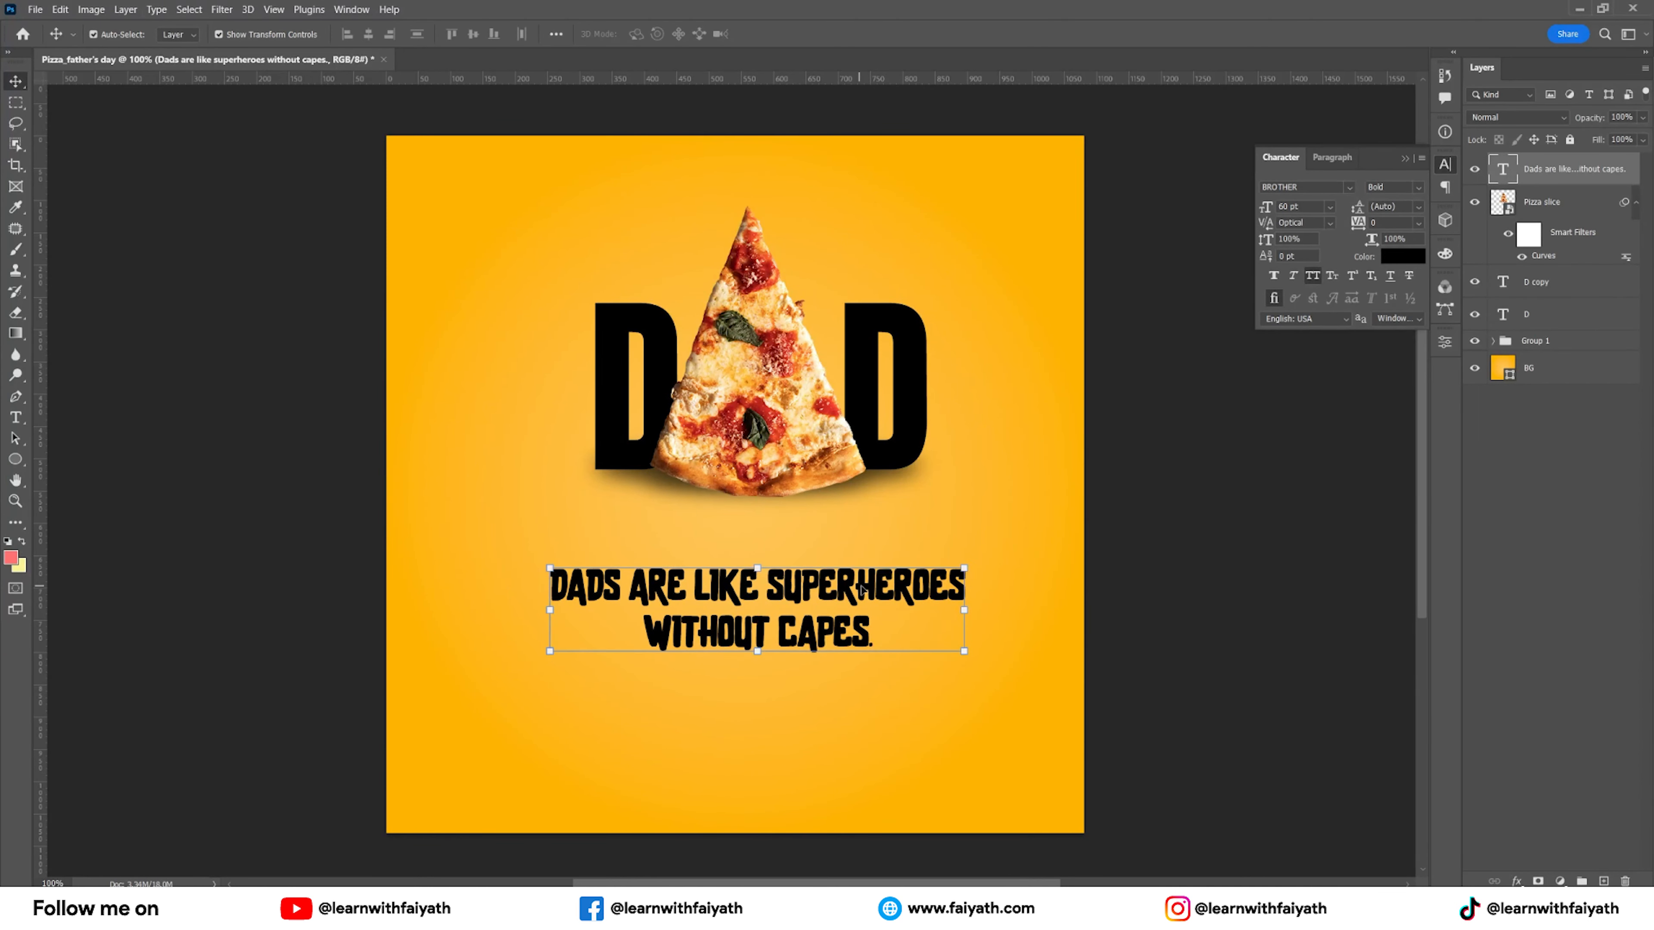
pyautogui.click(1537, 284)
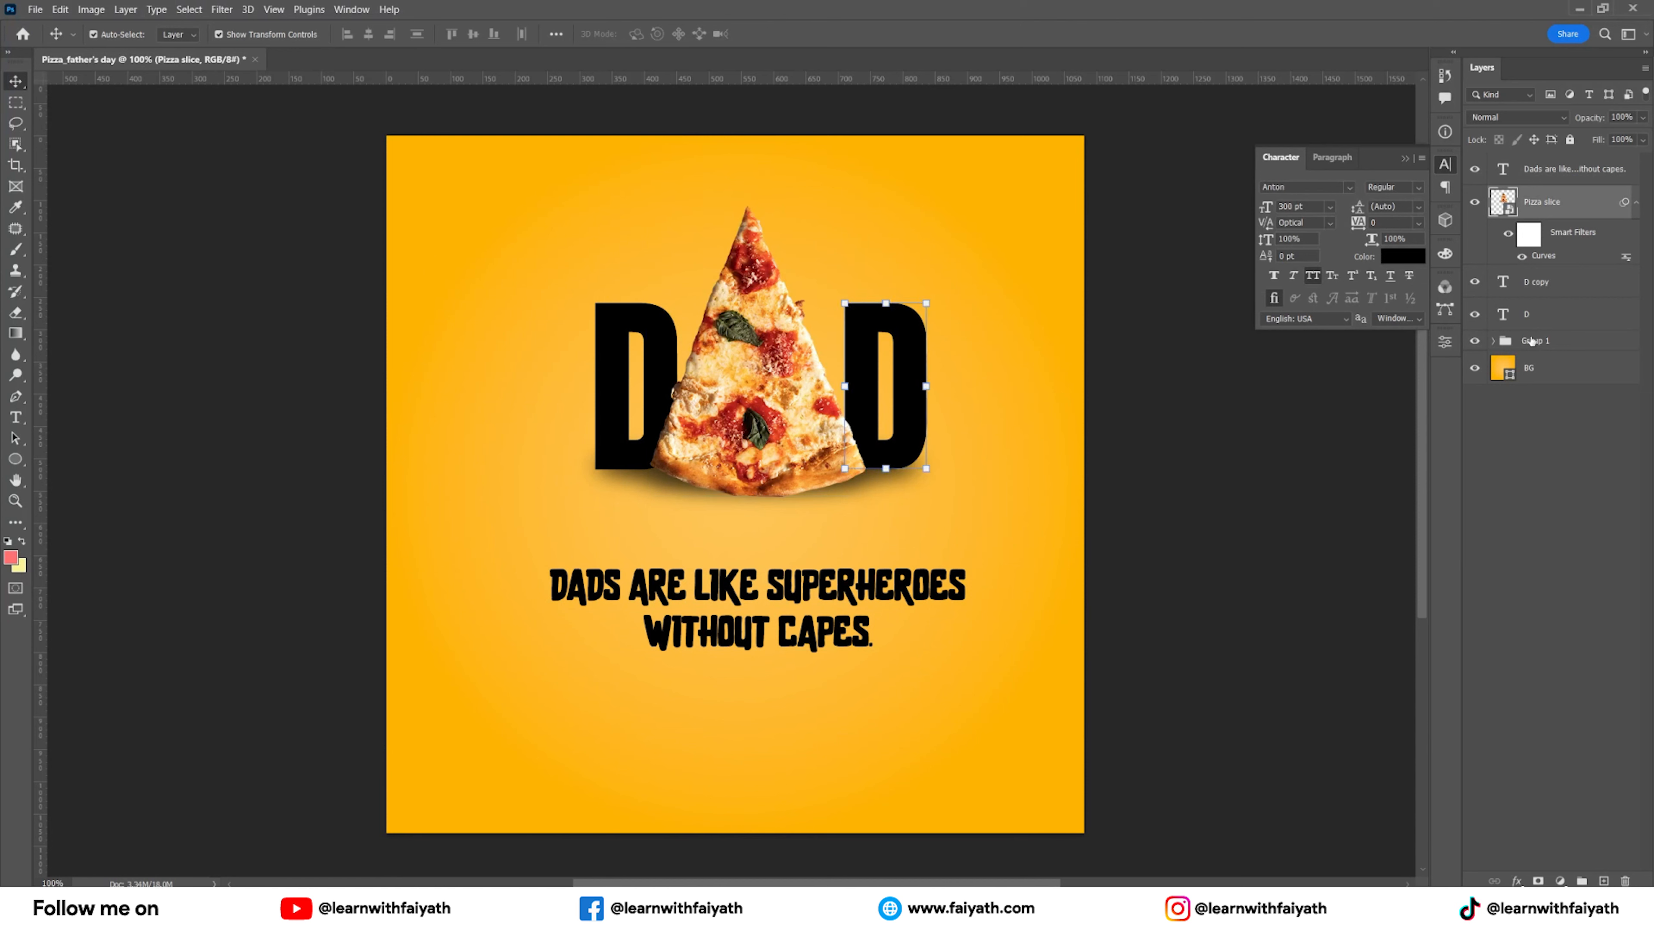
pyautogui.click(1554, 176)
pyautogui.click(1549, 207)
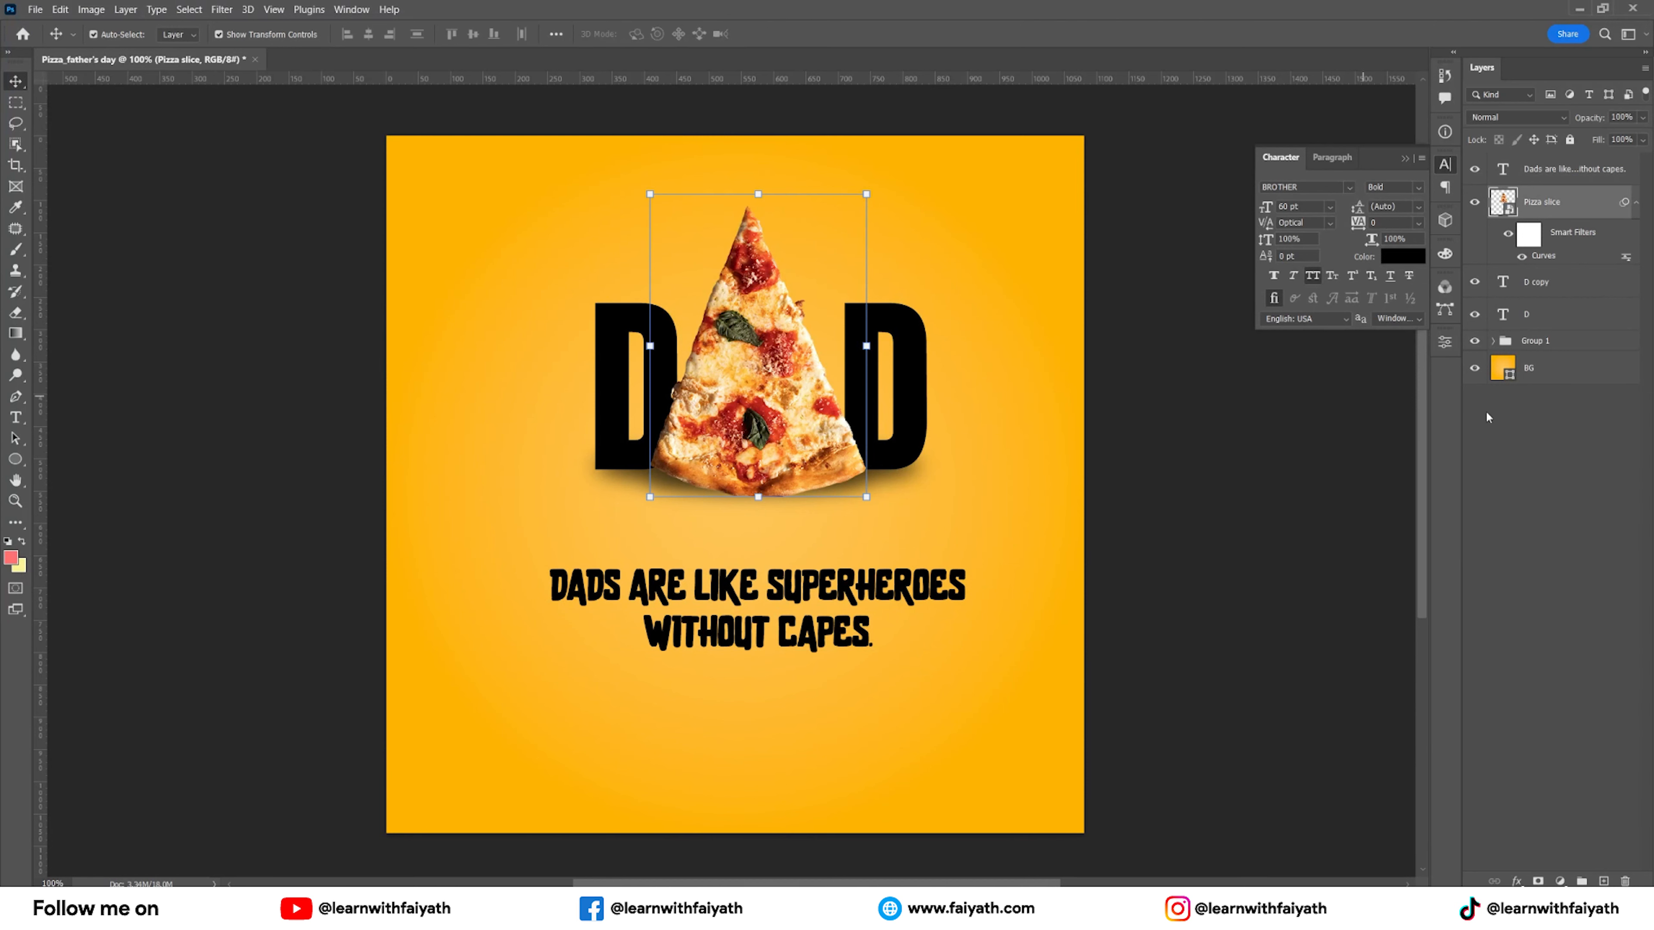
pyautogui.click(1416, 450)
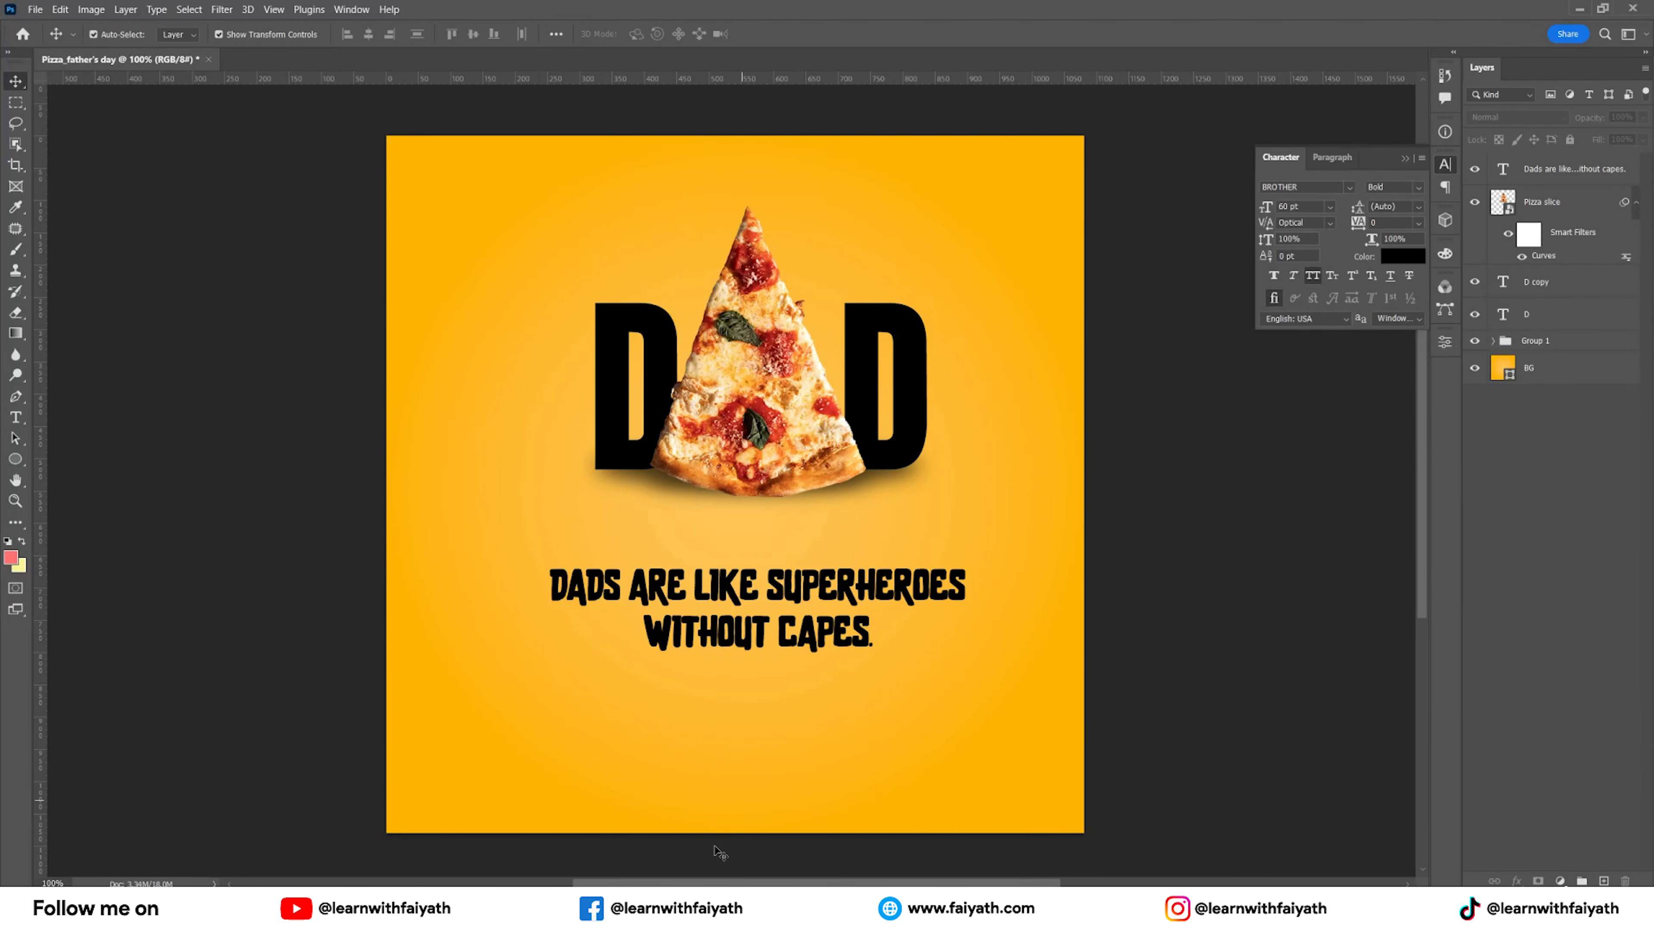
# Bring the Chili file from File Explorer into the Photoshop canvas as a smart object, scaled to about 75% over the first D and the pizza.
pyautogui.moveTo(625, 884)
pyautogui.click(580, 826)
pyautogui.moveTo(182, 162); pyautogui.dragTo(761, 431)
pyautogui.hotkey('alt', 'Tab')
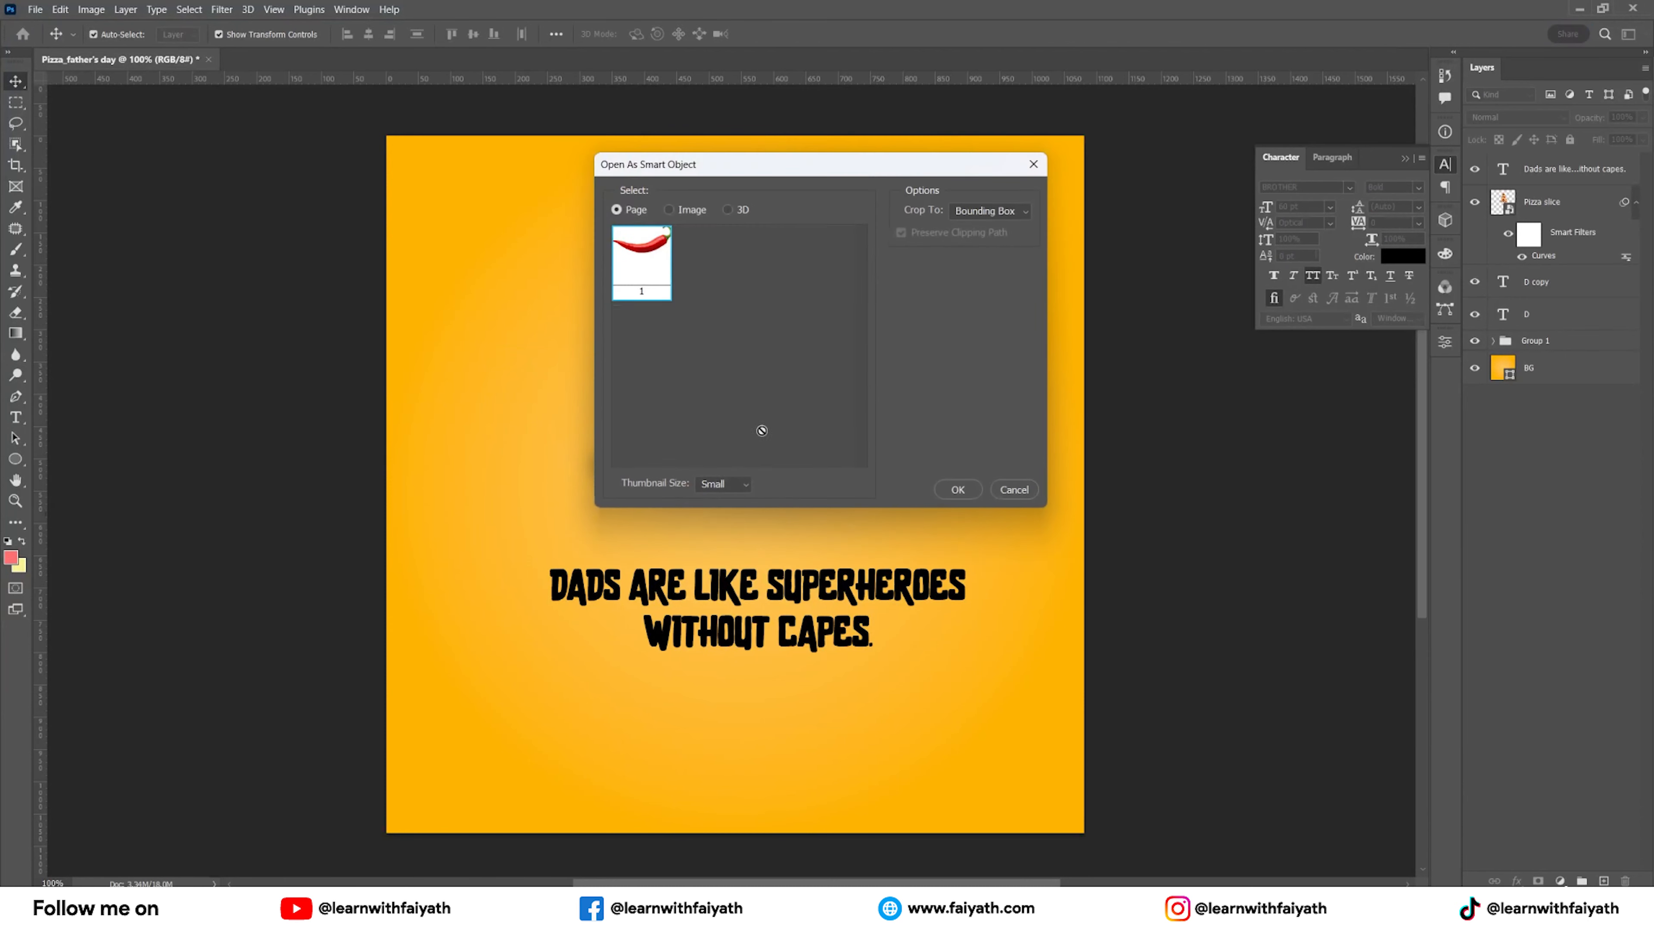
pyautogui.click(955, 490)
pyautogui.moveTo(793, 501); pyautogui.dragTo(706, 431)
pyautogui.moveTo(765, 361); pyautogui.dragTo(716, 411)
pyautogui.click(800, 34)
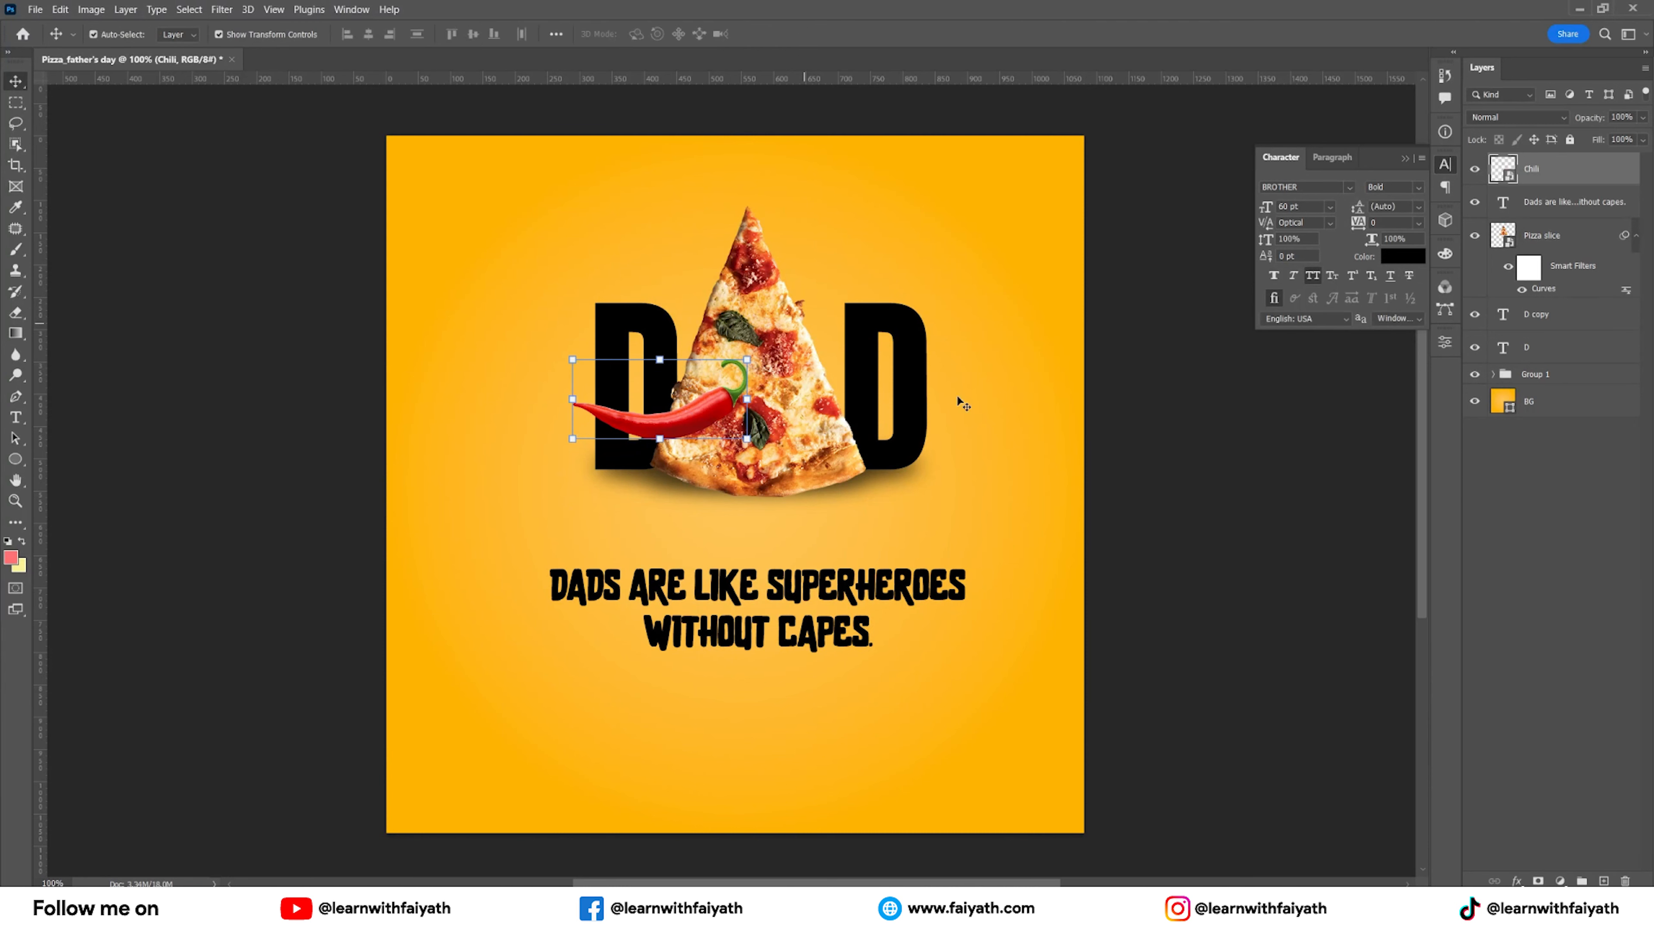
# Darken the chili with Curves using a midpoint of input 107, output 79, and position it across the first D and the pizza slice.
pyautogui.moveTo(706, 416); pyautogui.dragTo(715, 402)
pyautogui.press('ctrl')
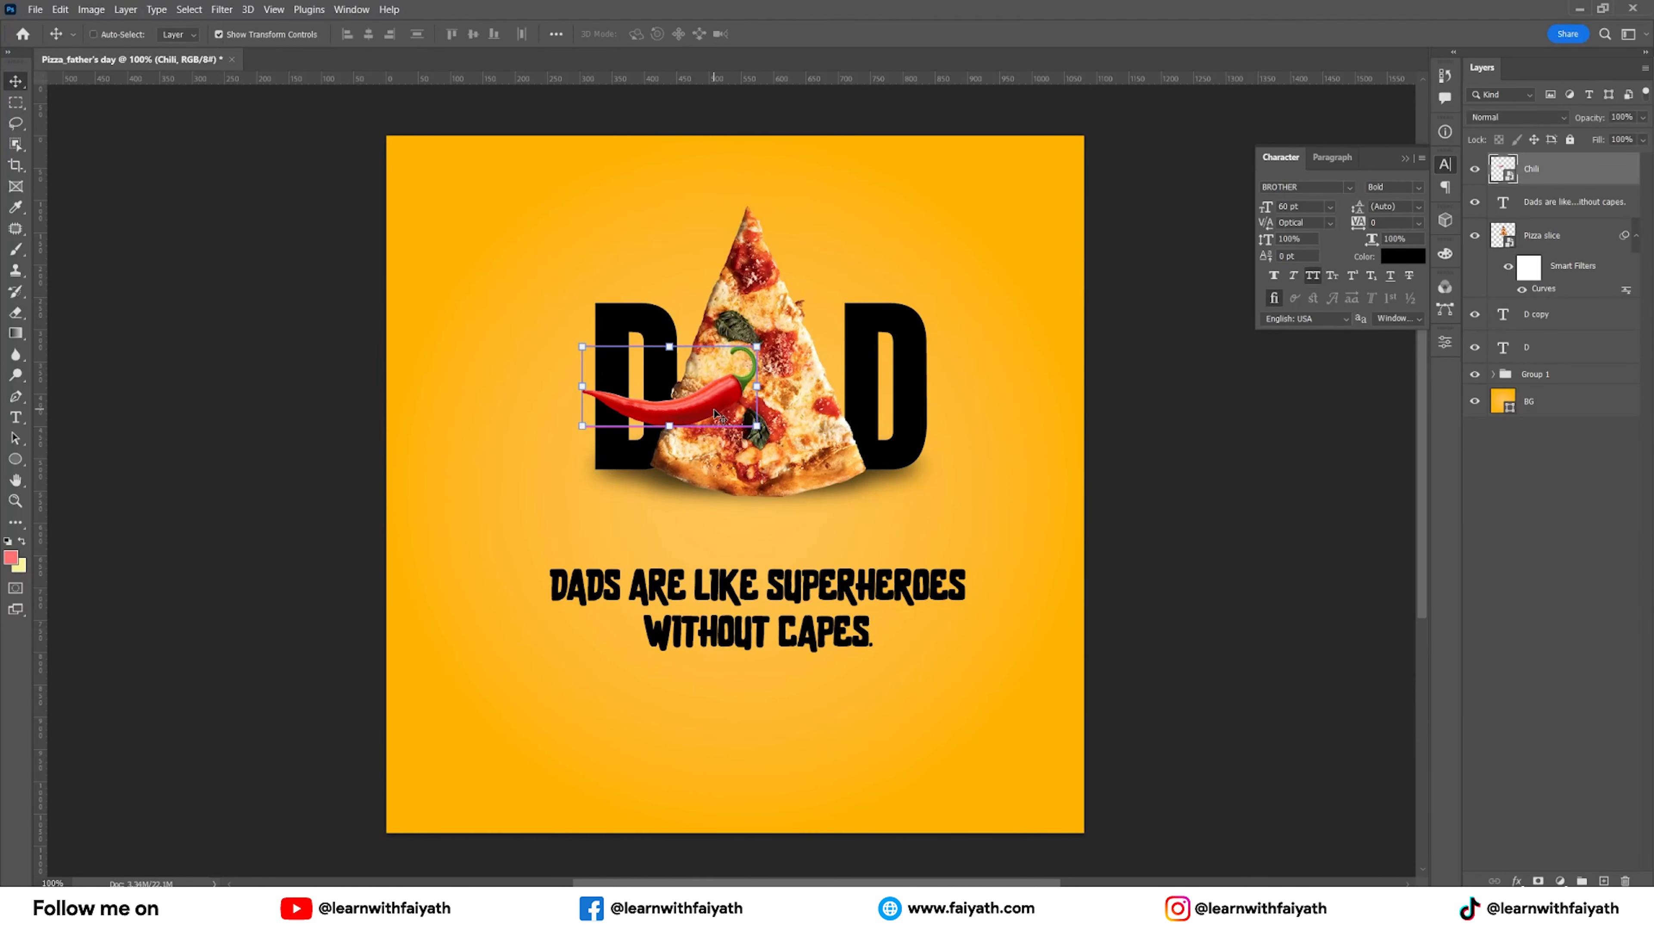
pyautogui.hotkey('ctrl', 'm')
pyautogui.click(1193, 455)
pyautogui.moveTo(1194, 455); pyautogui.dragTo(1201, 469)
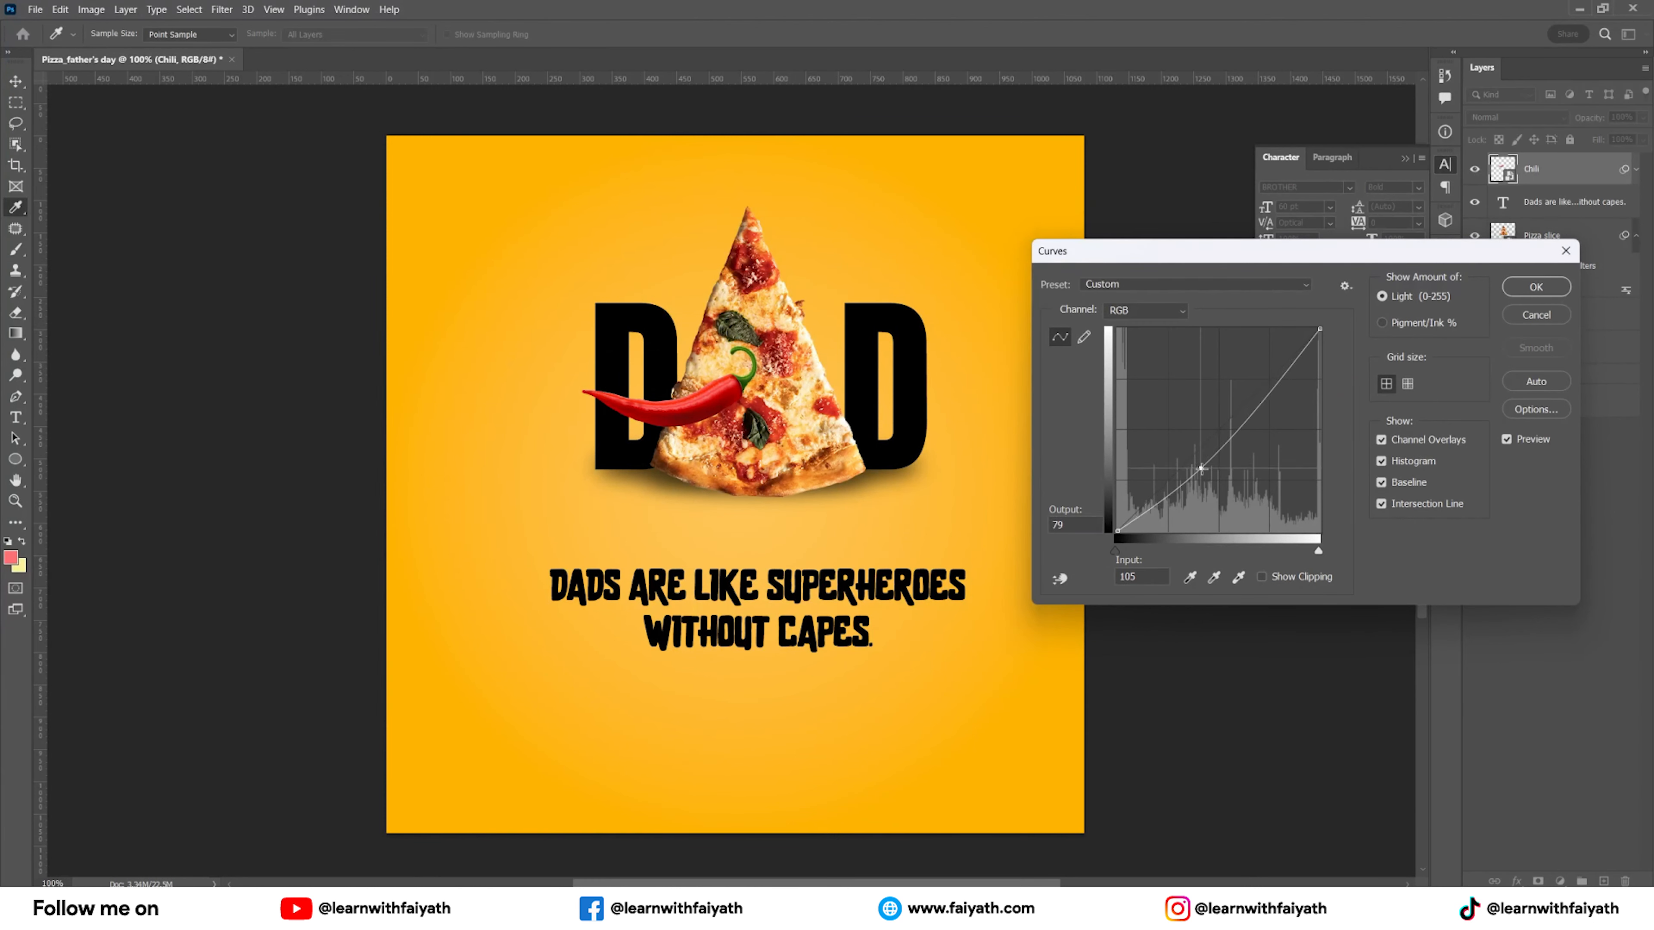
pyautogui.moveTo(1319, 332); pyautogui.dragTo(1313, 328)
pyautogui.moveTo(1201, 468); pyautogui.dragTo(1203, 469)
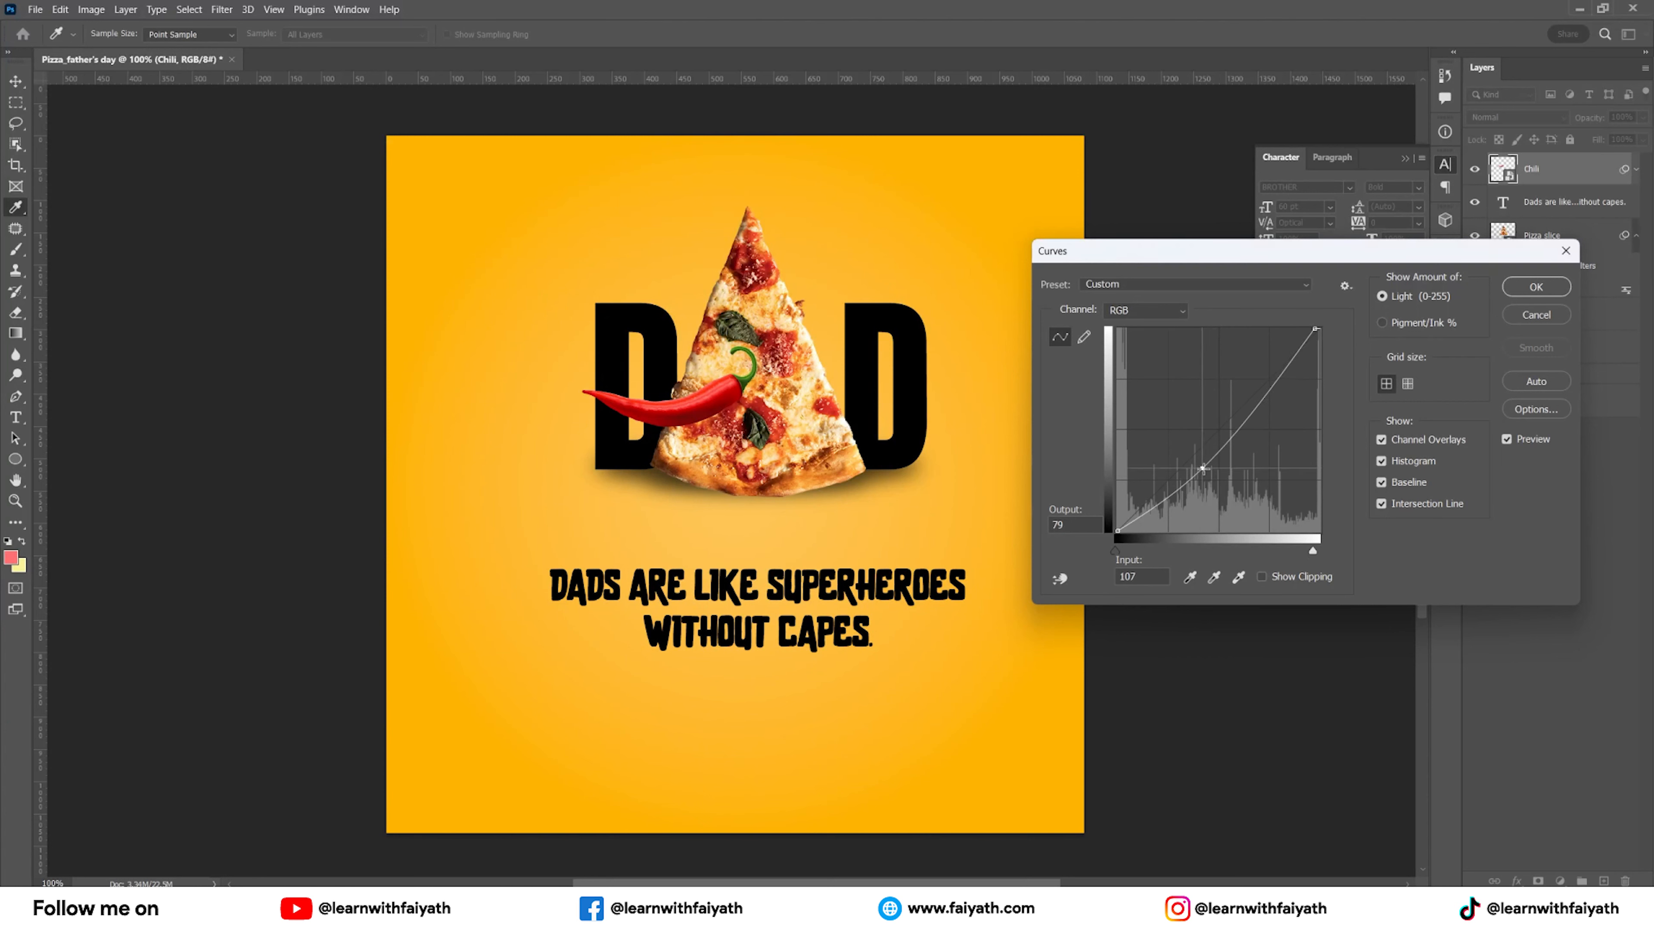
pyautogui.click(1515, 291)
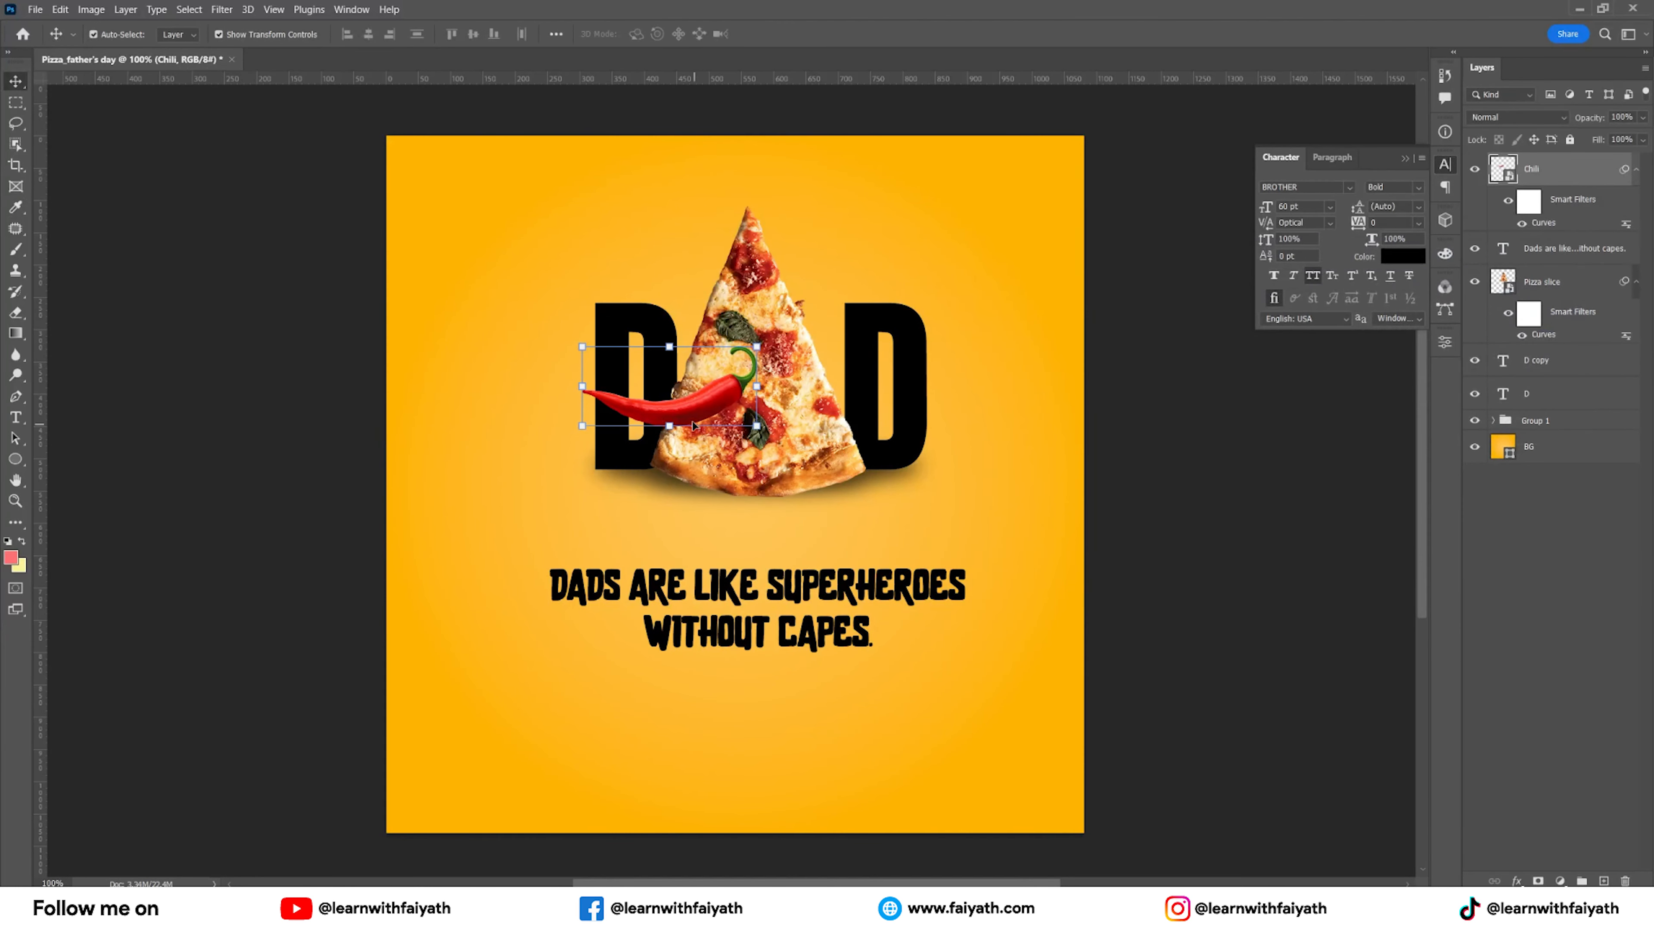
pyautogui.moveTo(714, 411); pyautogui.dragTo(711, 422)
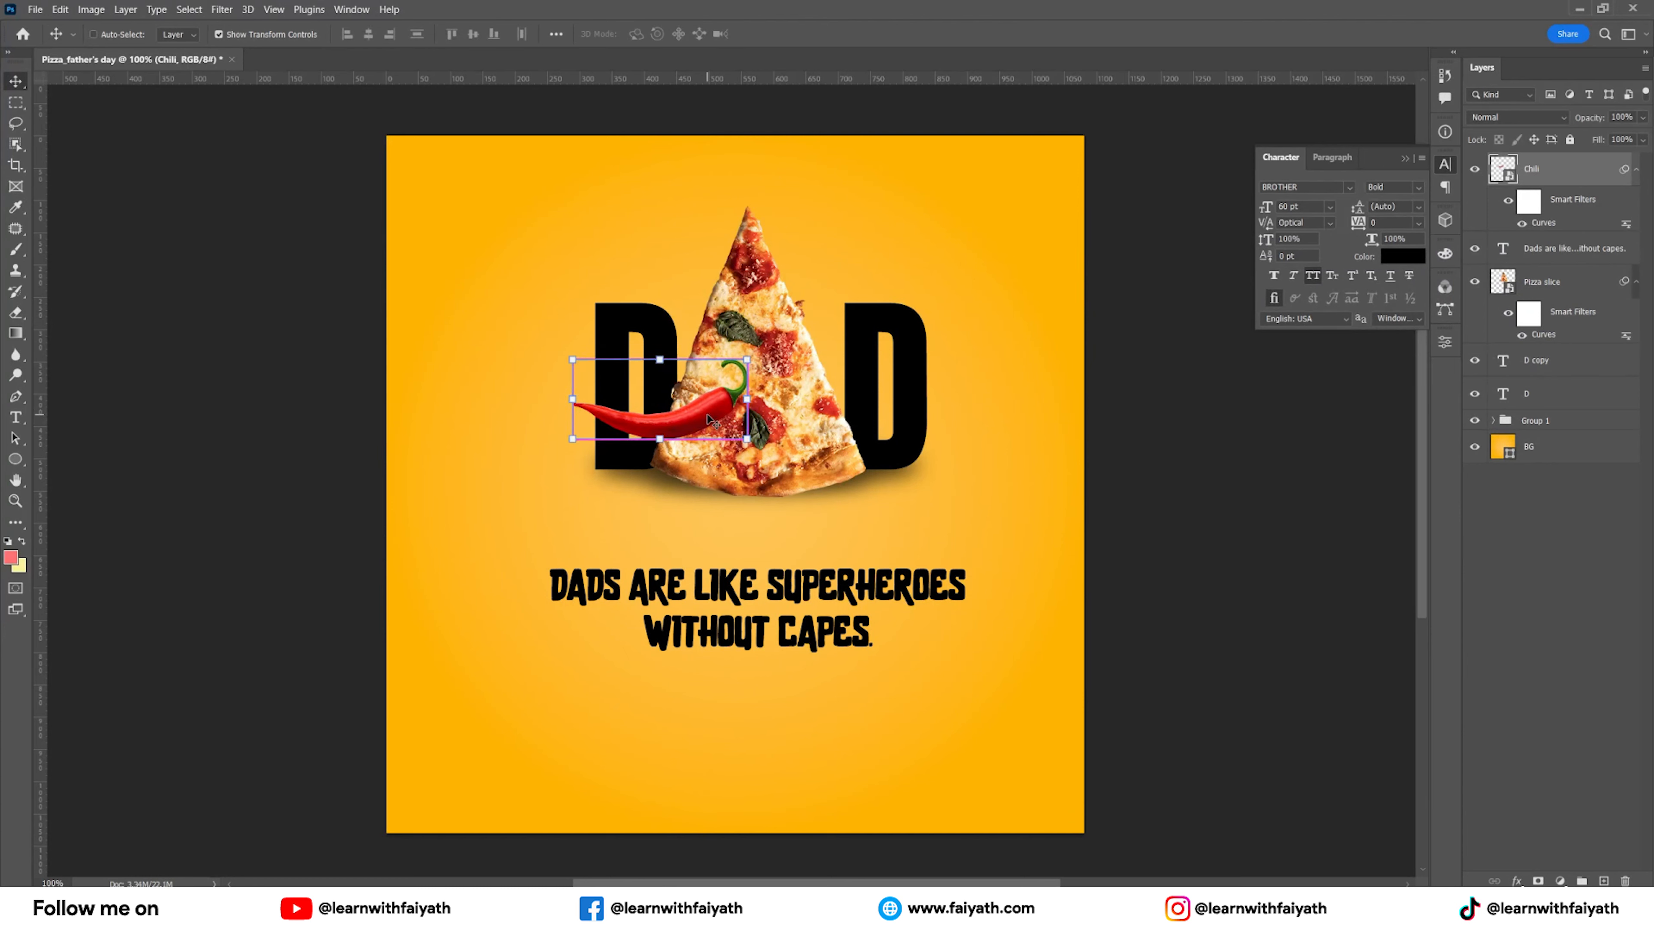
# Try a horizontally flipped copy of the chili over the second D, and discard the copy.
pyautogui.hotkey('ctrl', 'j')
pyautogui.moveTo(708, 416); pyautogui.dragTo(759, 359)
pyautogui.press('Return')
pyautogui.hotkey('ctrl', 't')
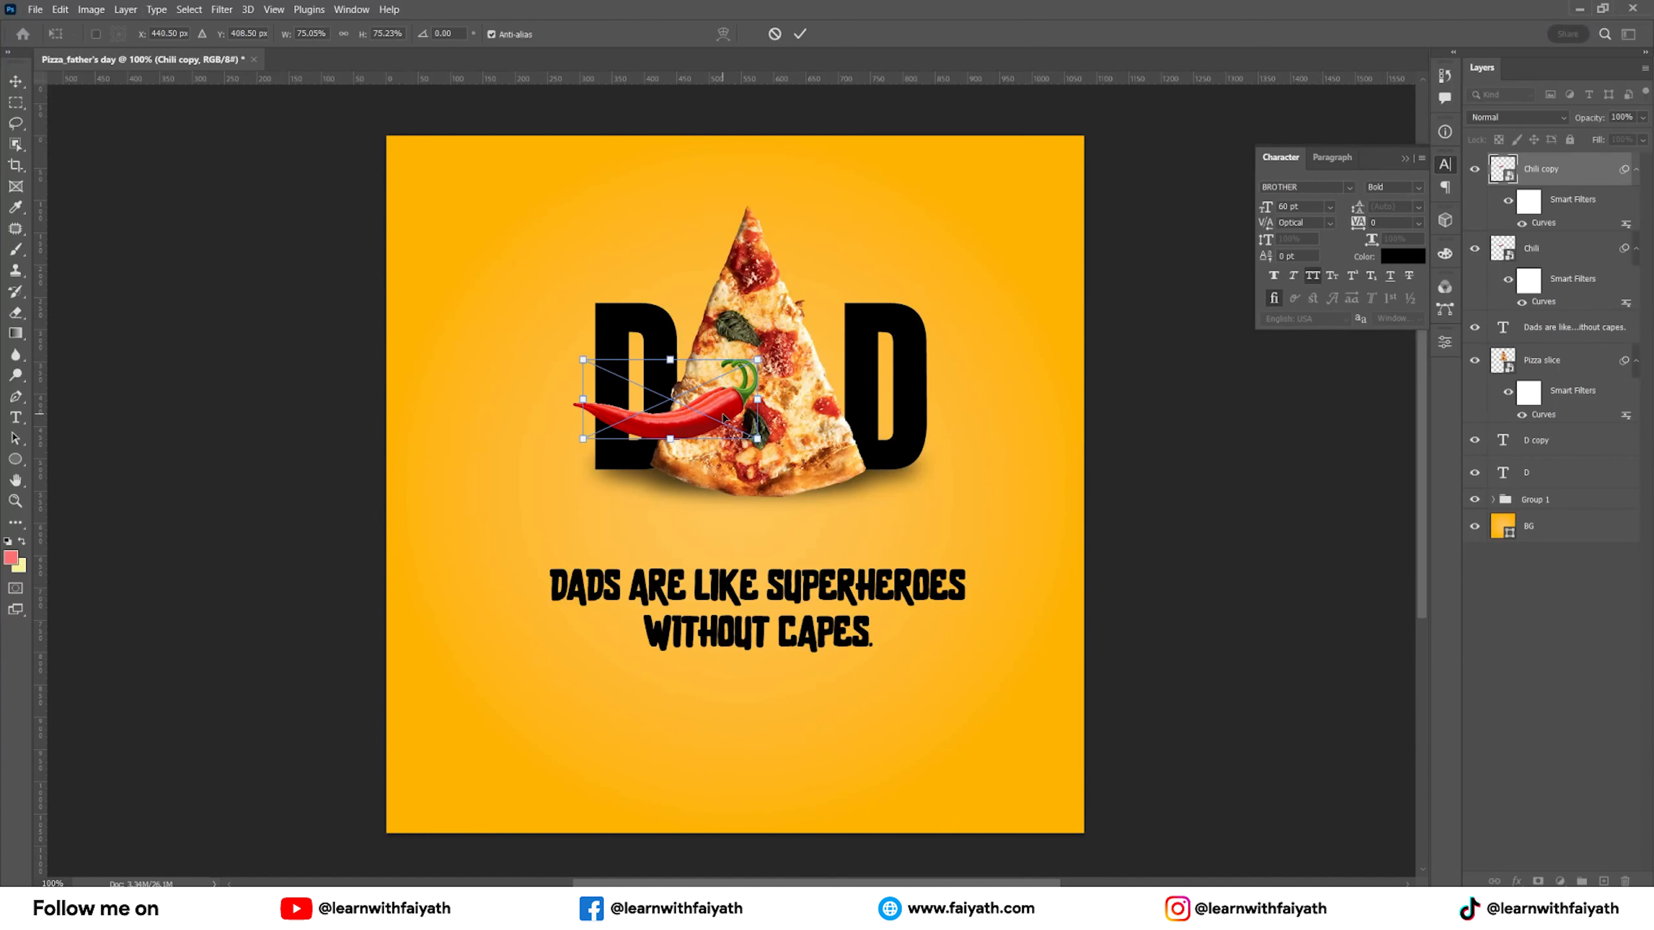
pyautogui.rightClick(724, 418)
pyautogui.click(781, 710)
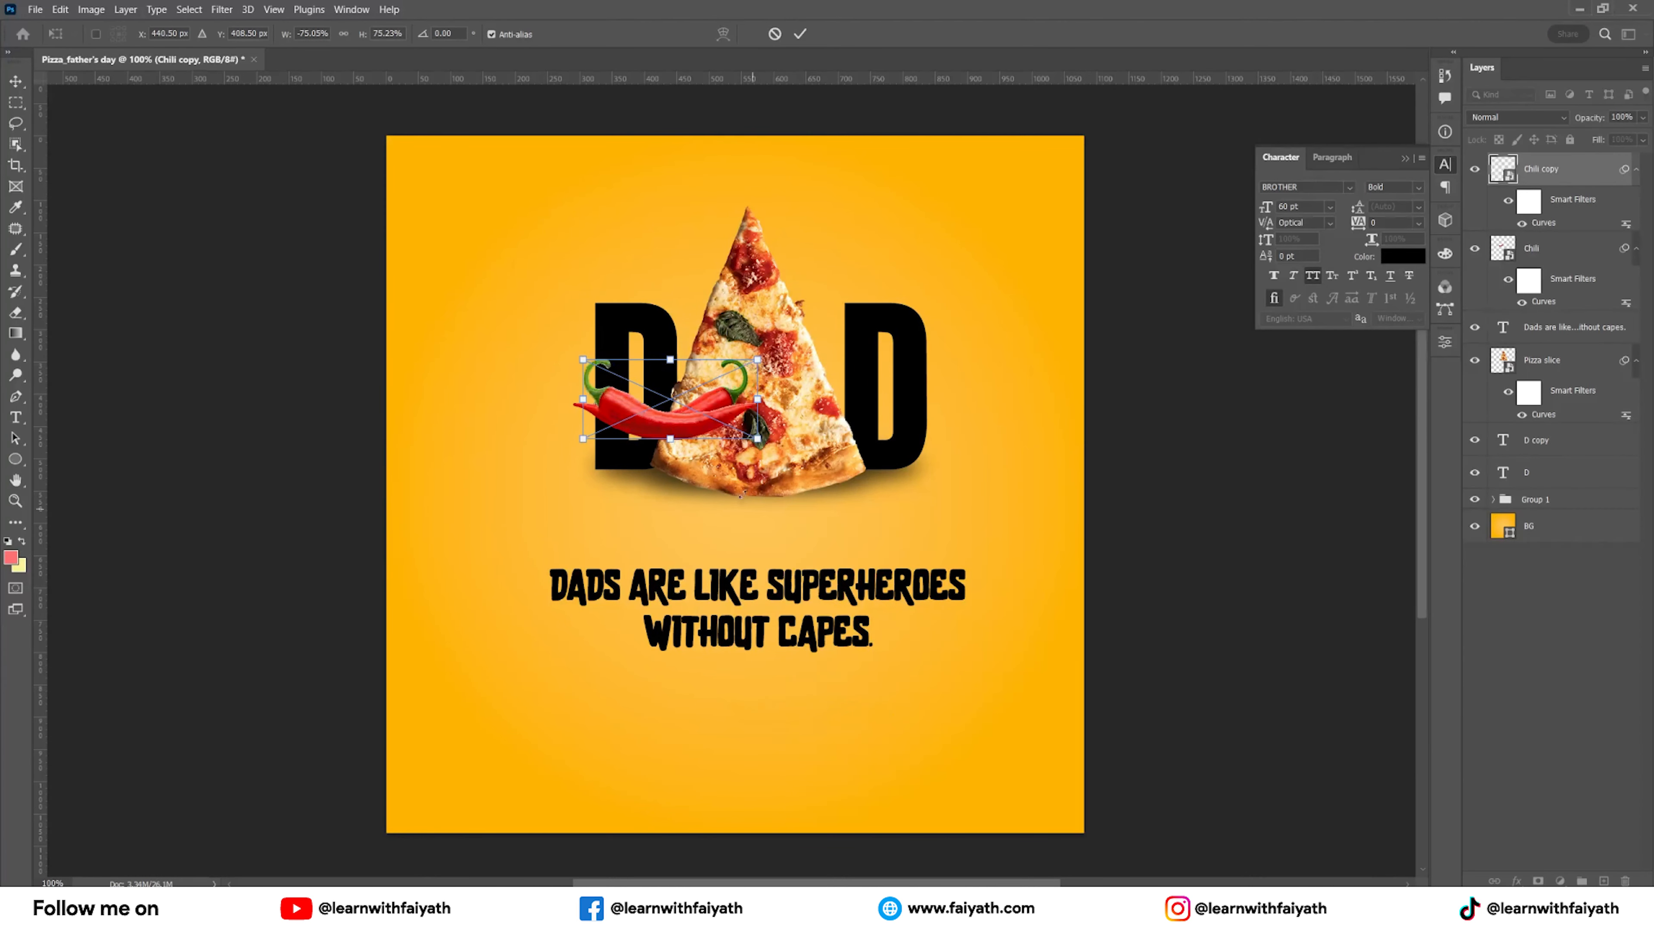
pyautogui.moveTo(657, 441); pyautogui.dragTo(831, 444)
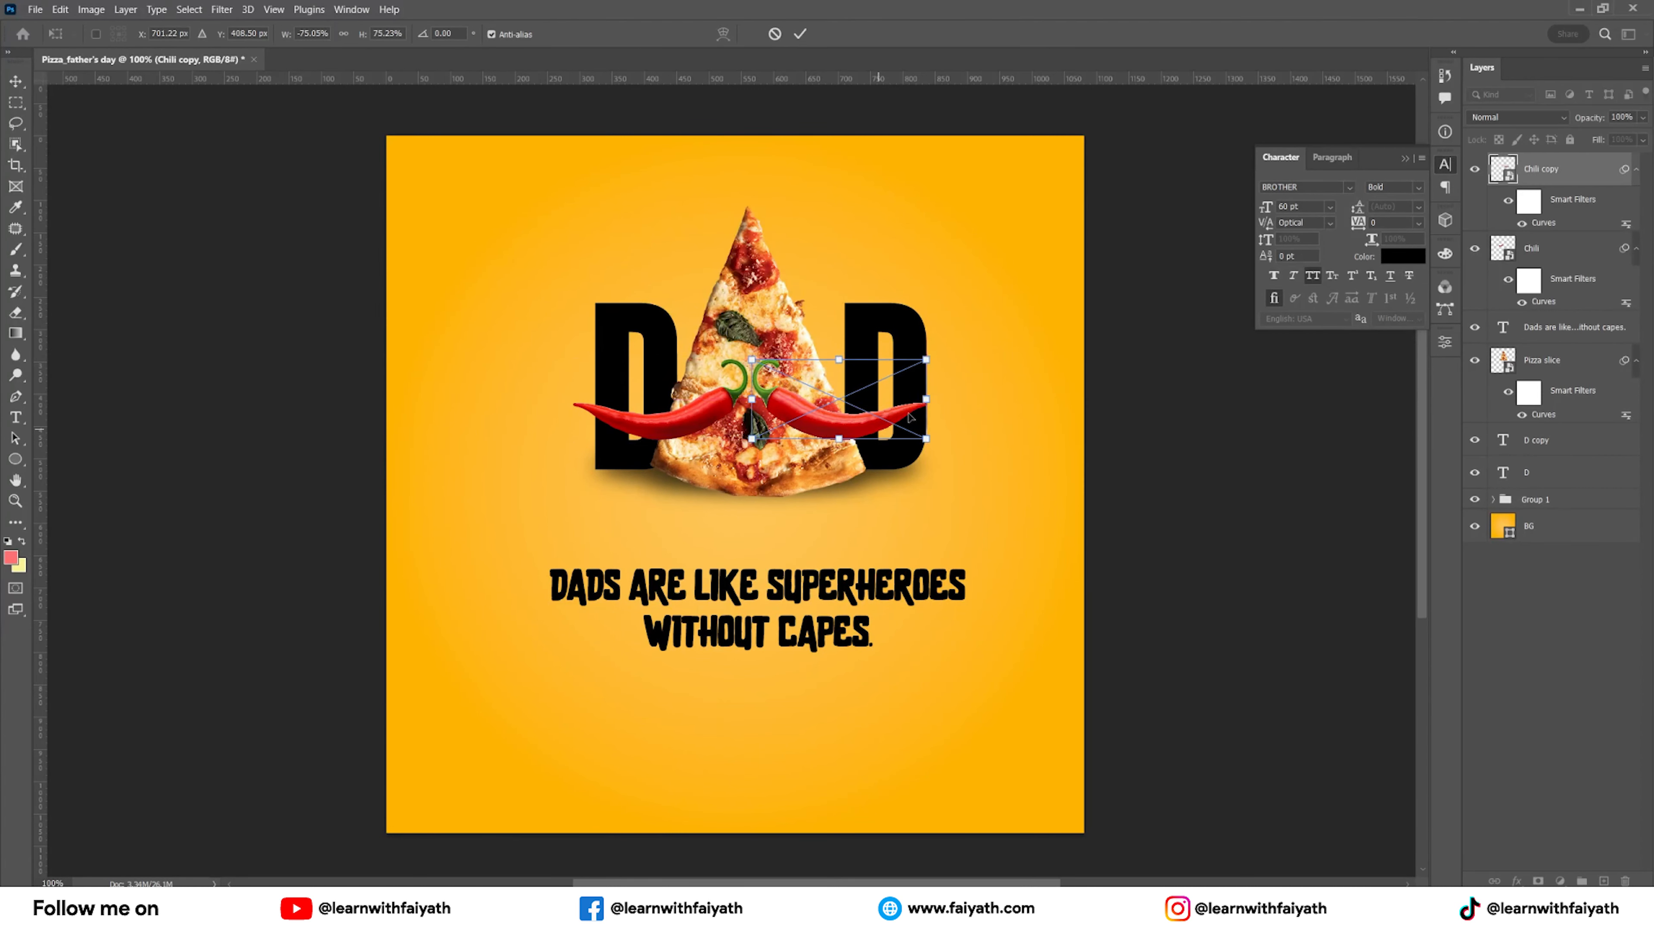
pyautogui.click(776, 34)
pyautogui.press('Delete')
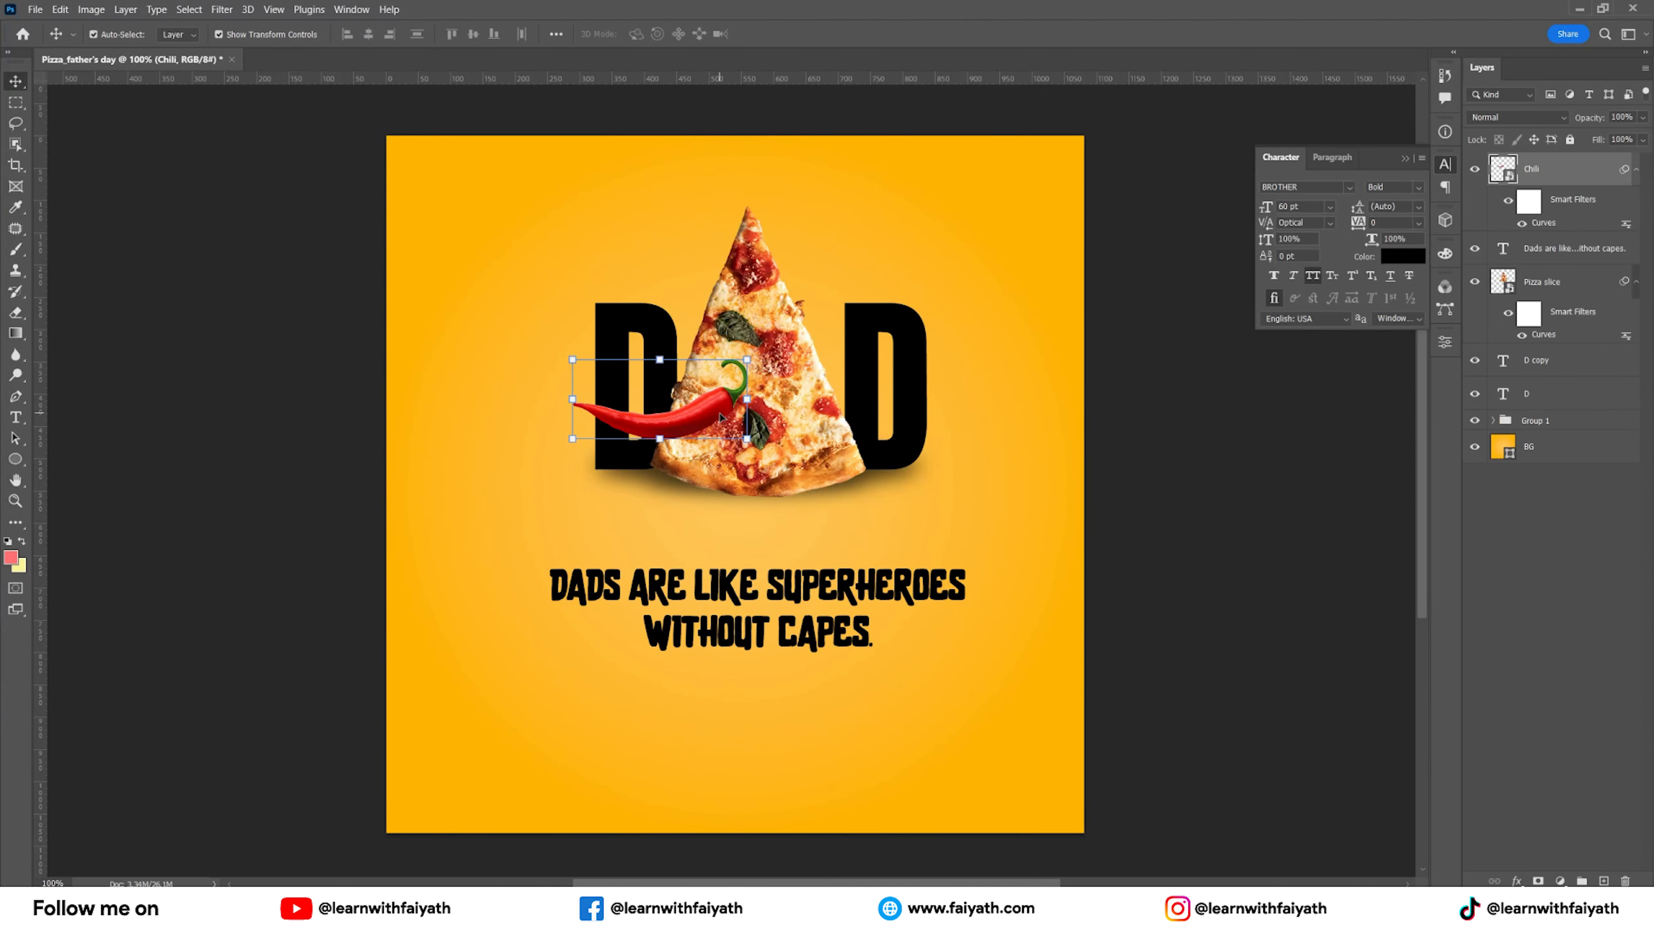
# Rotate the chili 15° clockwise and shift it slightly upward so its tip points up like a moustache end.
pyautogui.moveTo(757, 350); pyautogui.dragTo(771, 370)
pyautogui.moveTo(703, 424); pyautogui.dragTo(702, 418)
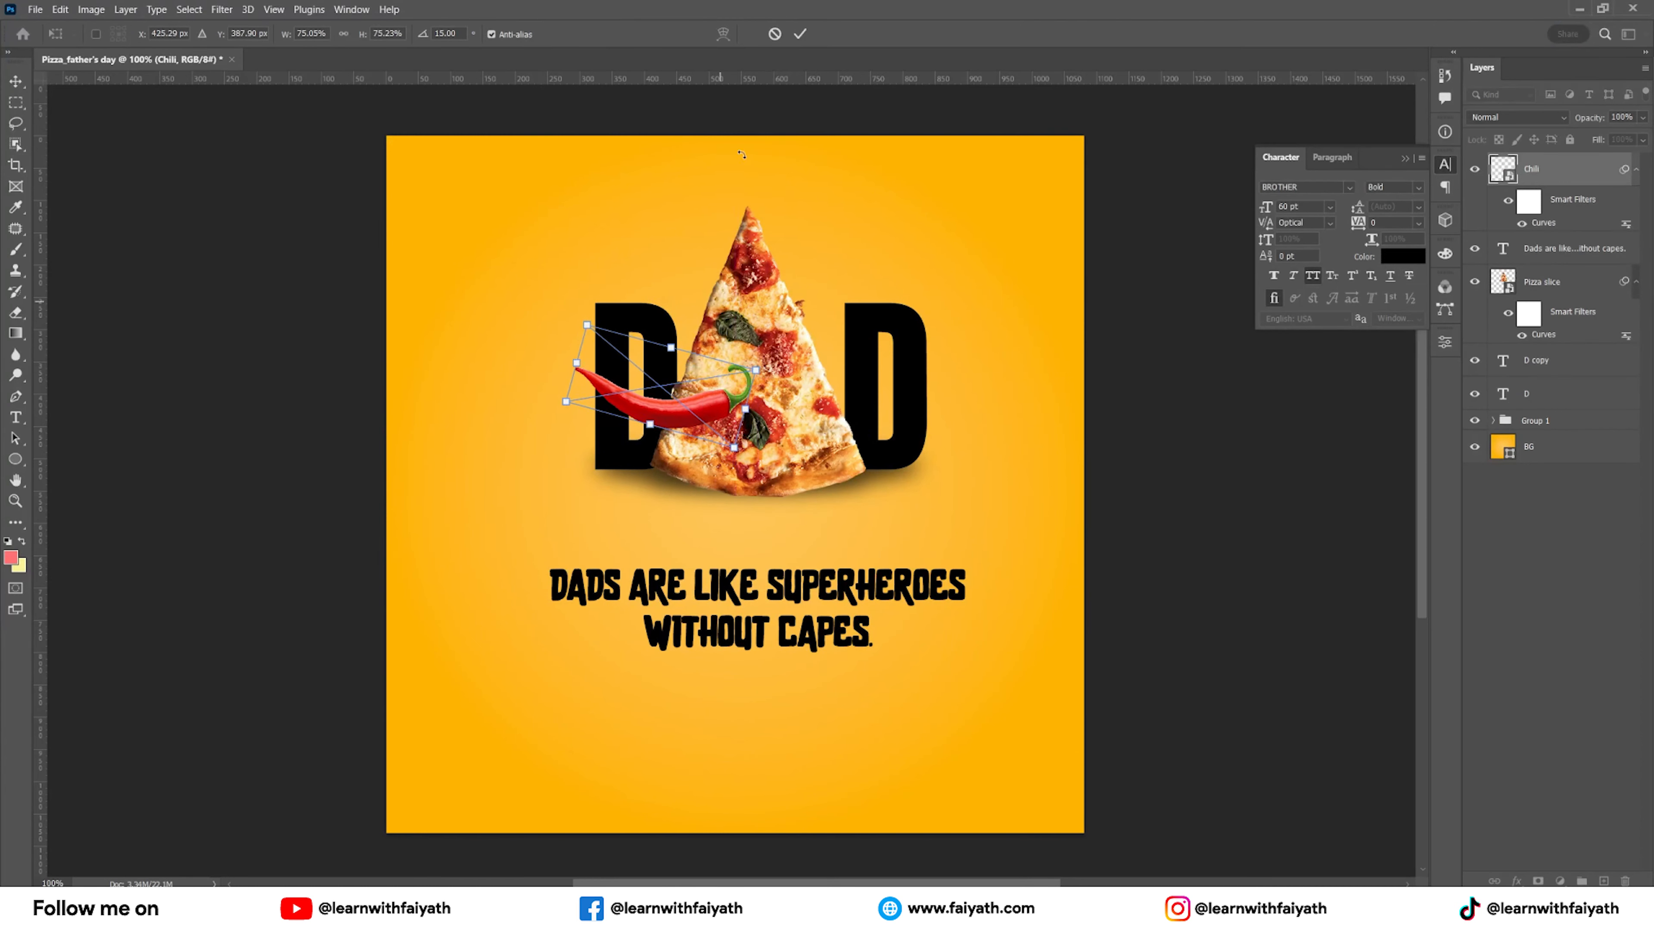
pyautogui.click(800, 34)
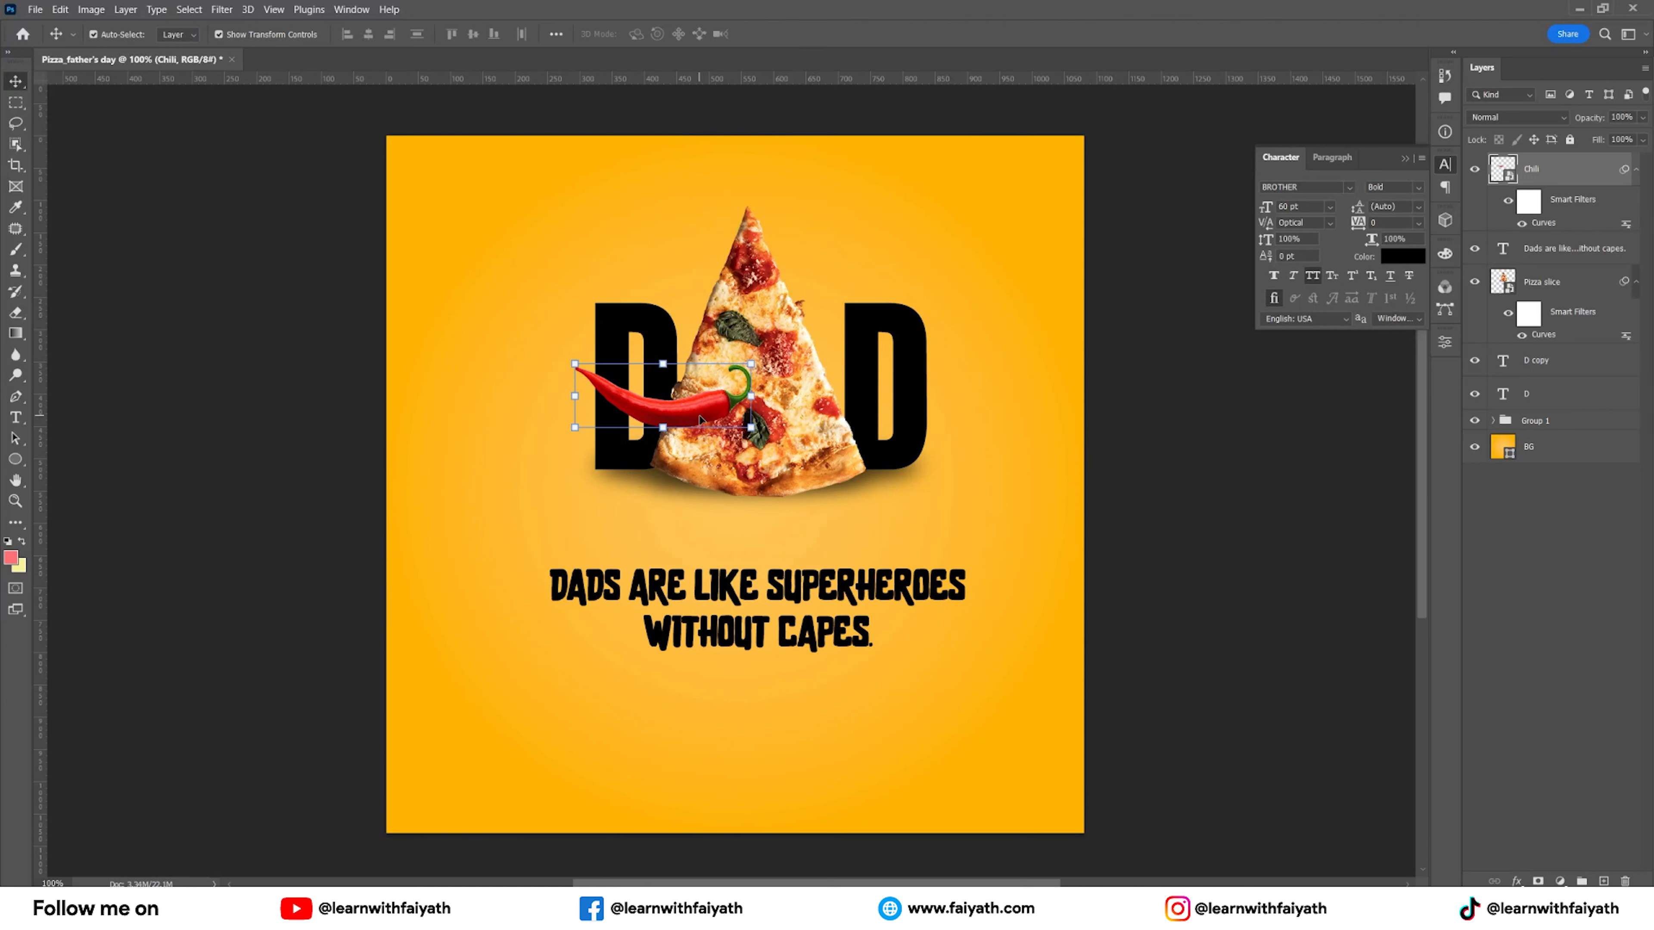
# Duplicate the chili, flip the copy horizontally and place it over the second D to complete the moustache.
pyautogui.press('ctrl')
pyautogui.hotkey('ctrl', 'j')
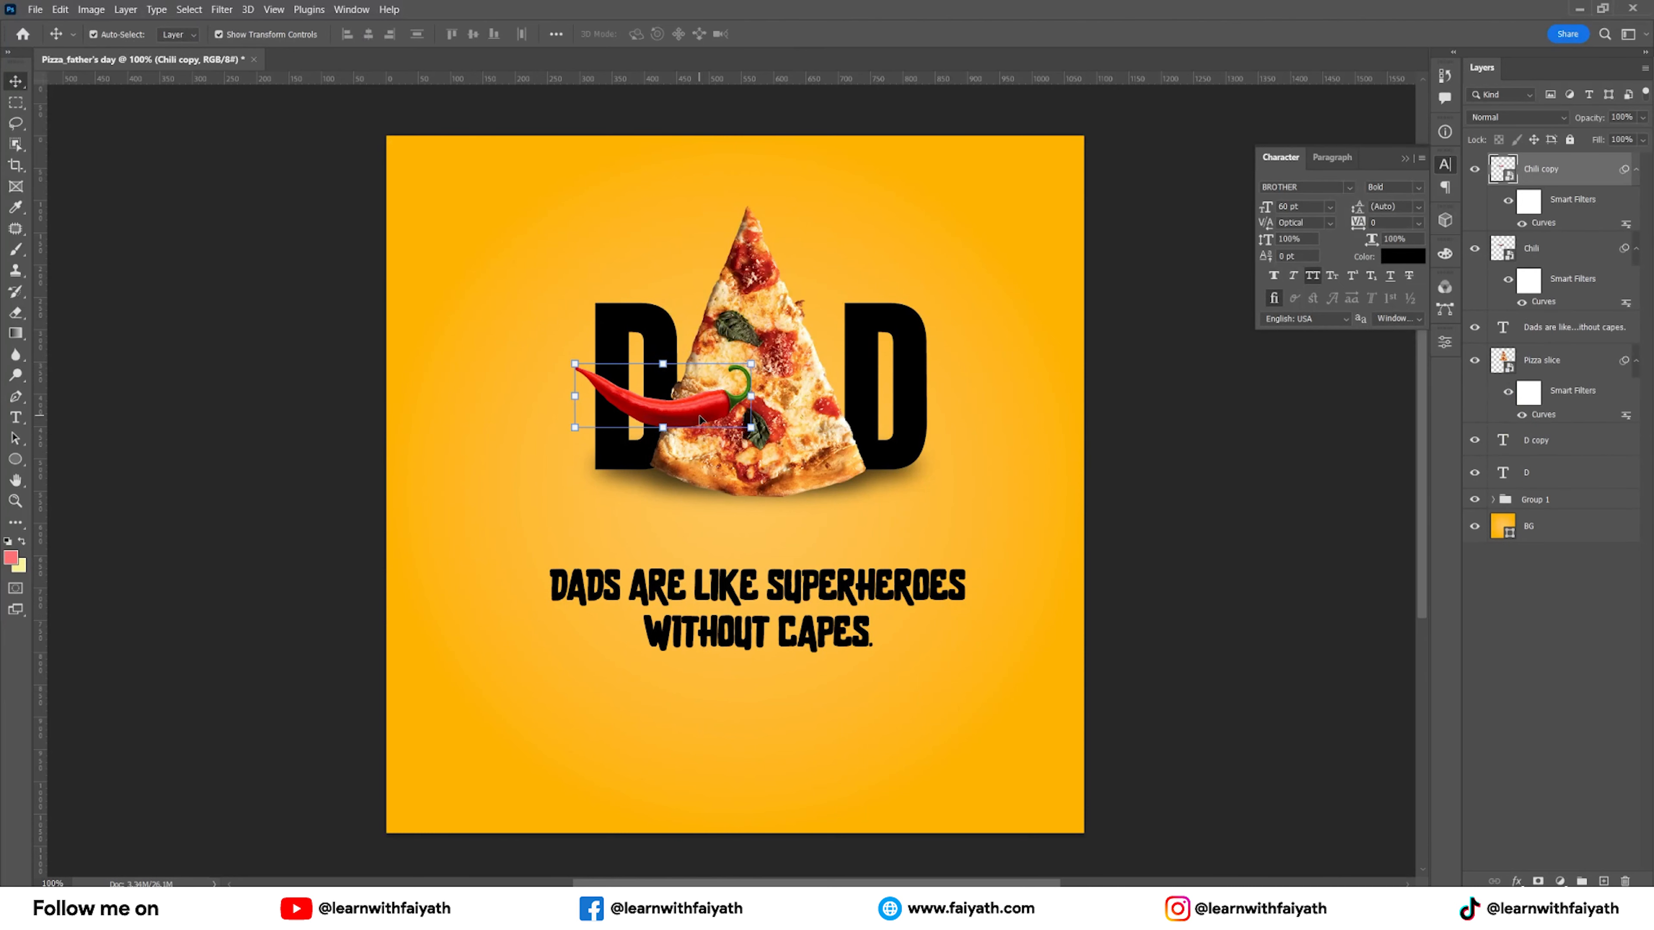
pyautogui.click(69, 11)
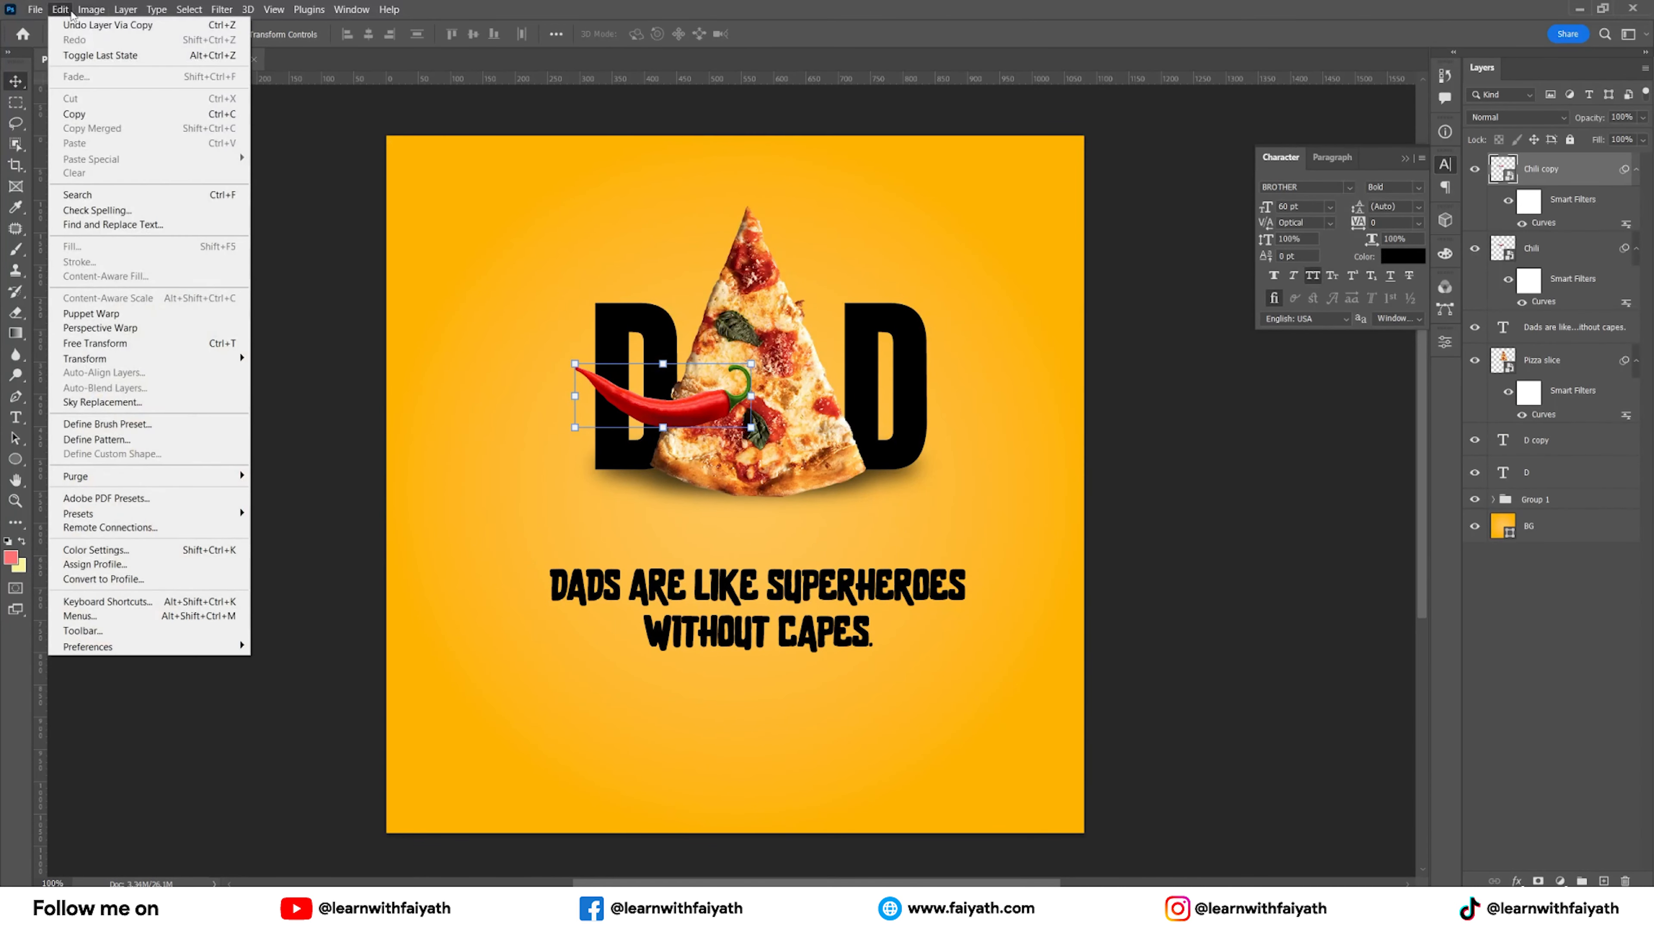
pyautogui.moveTo(143, 359)
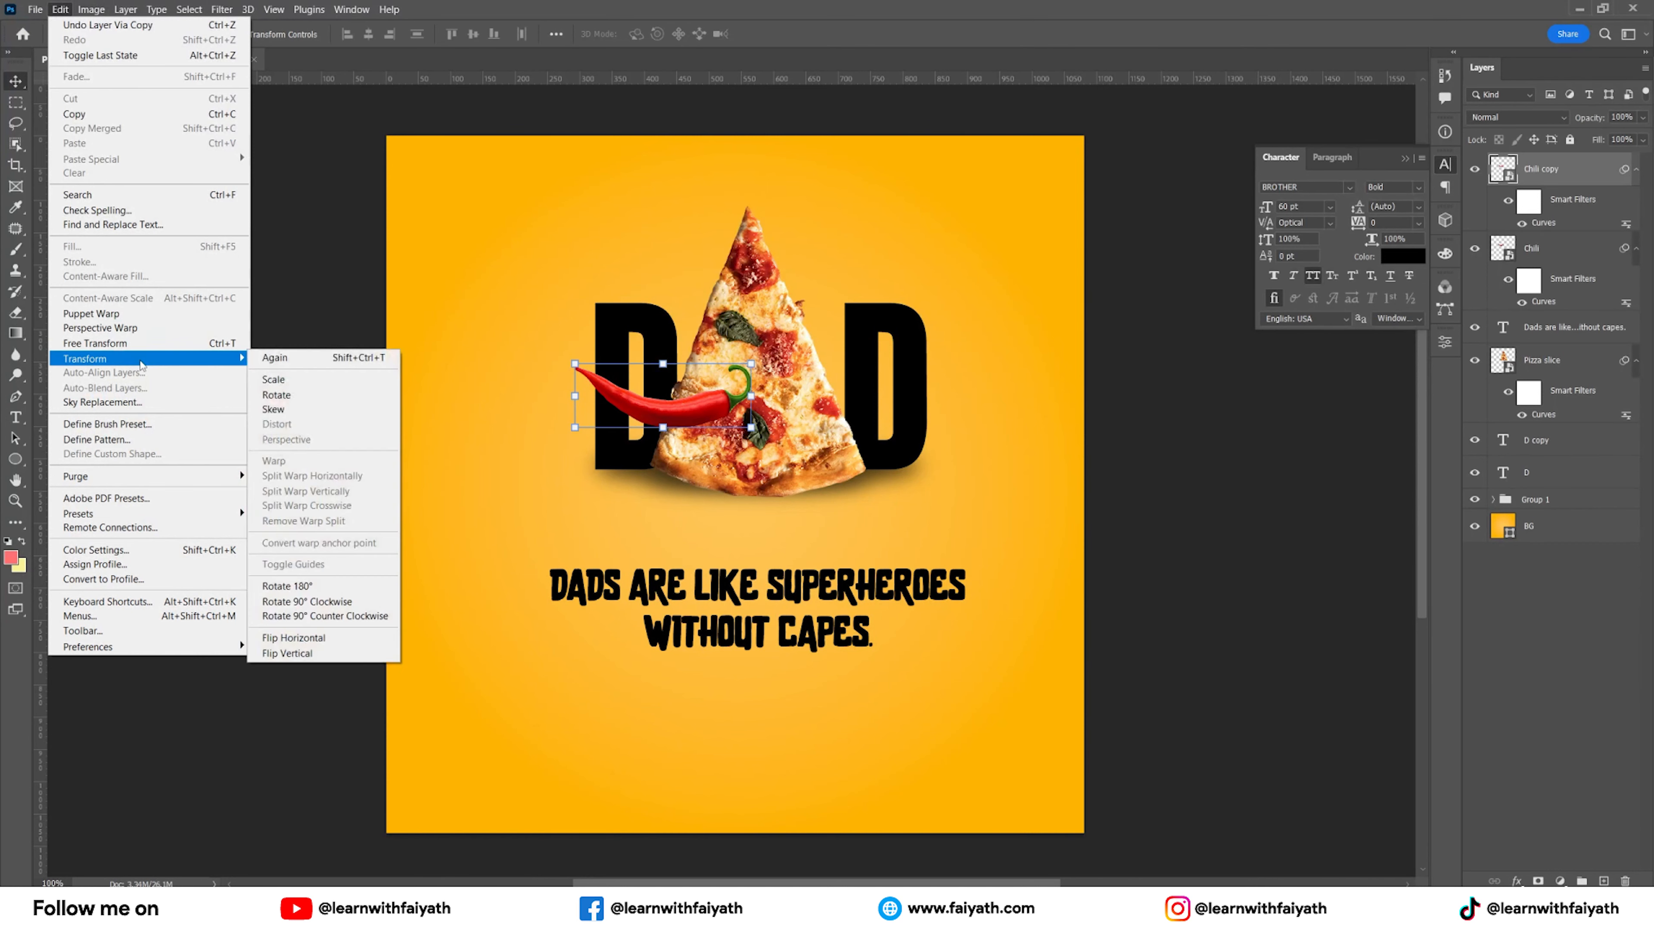
pyautogui.click(352, 638)
pyautogui.moveTo(681, 418); pyautogui.dragTo(847, 424)
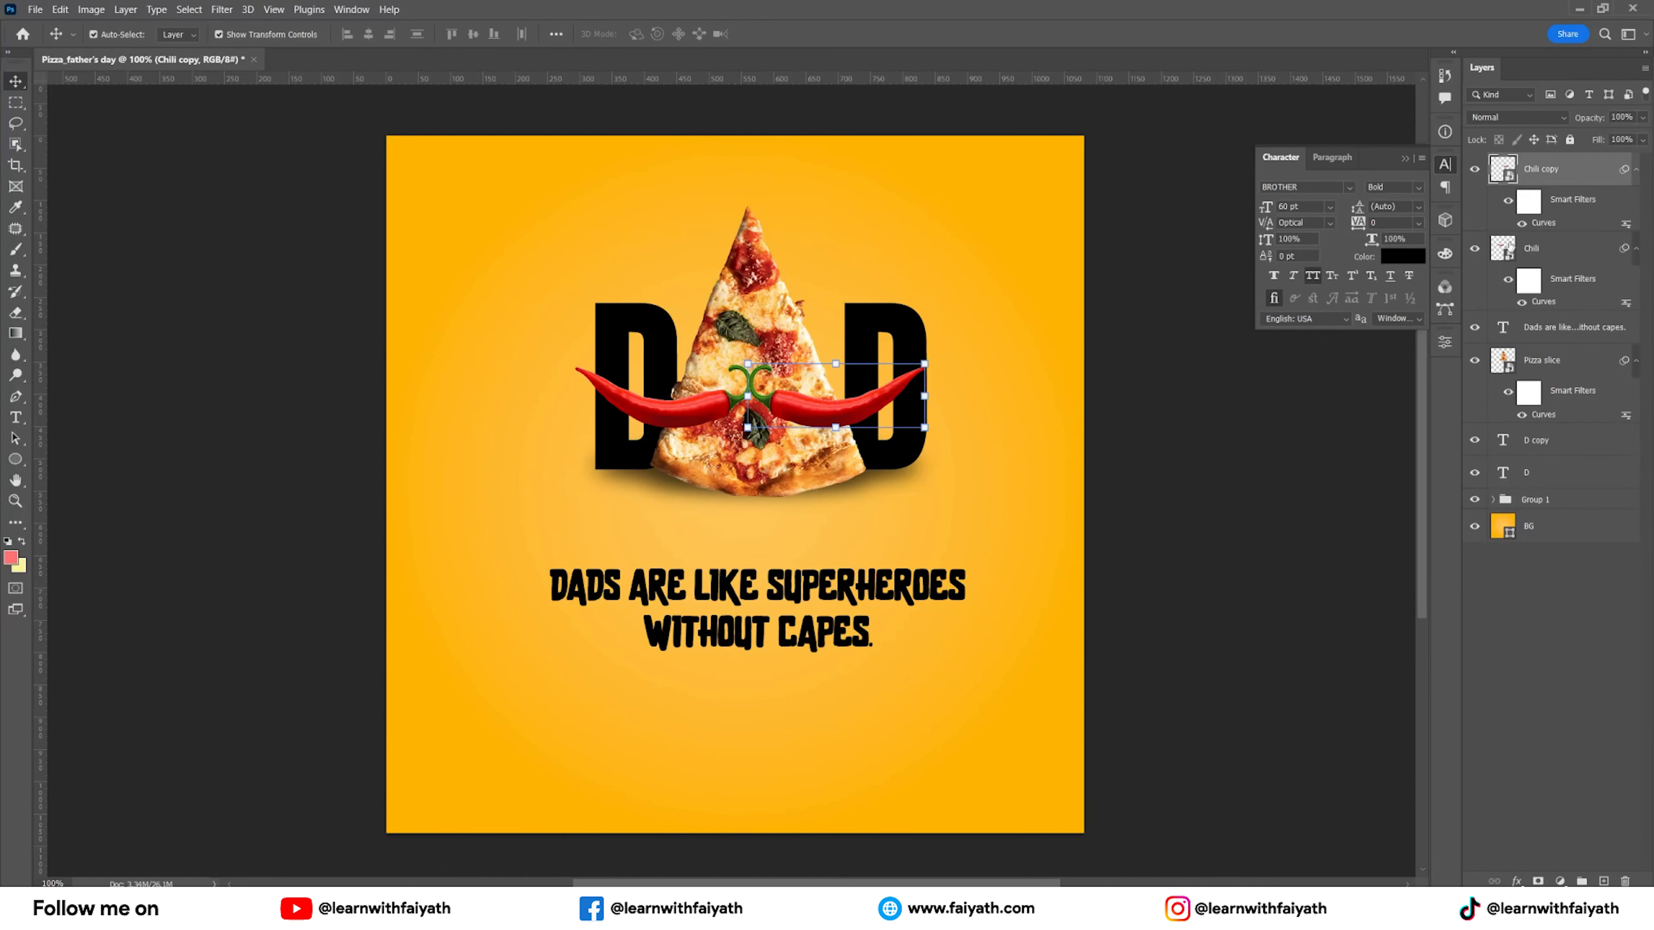
# Group the Pizza slice, Chili and Chili copy layers.
pyautogui.click(1548, 362)
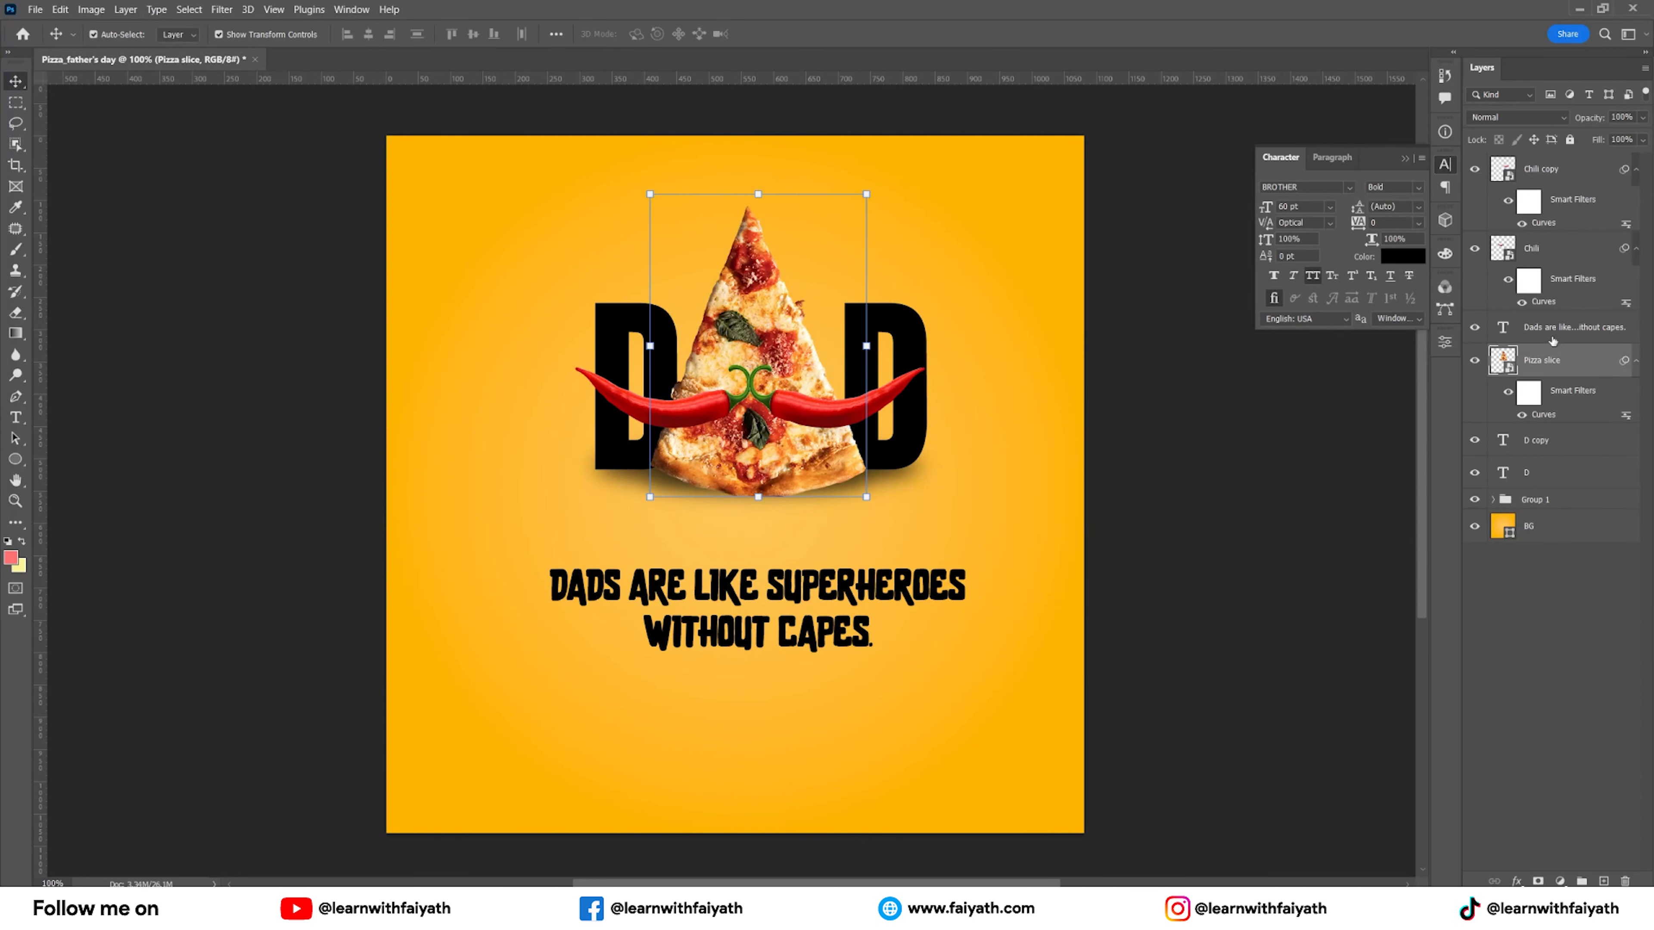
pyautogui.keyDown('ctrl'); pyautogui.click(1546, 258); pyautogui.keyUp('ctrl')
pyautogui.keyDown('ctrl'); pyautogui.click(1539, 172); pyautogui.keyUp('ctrl')
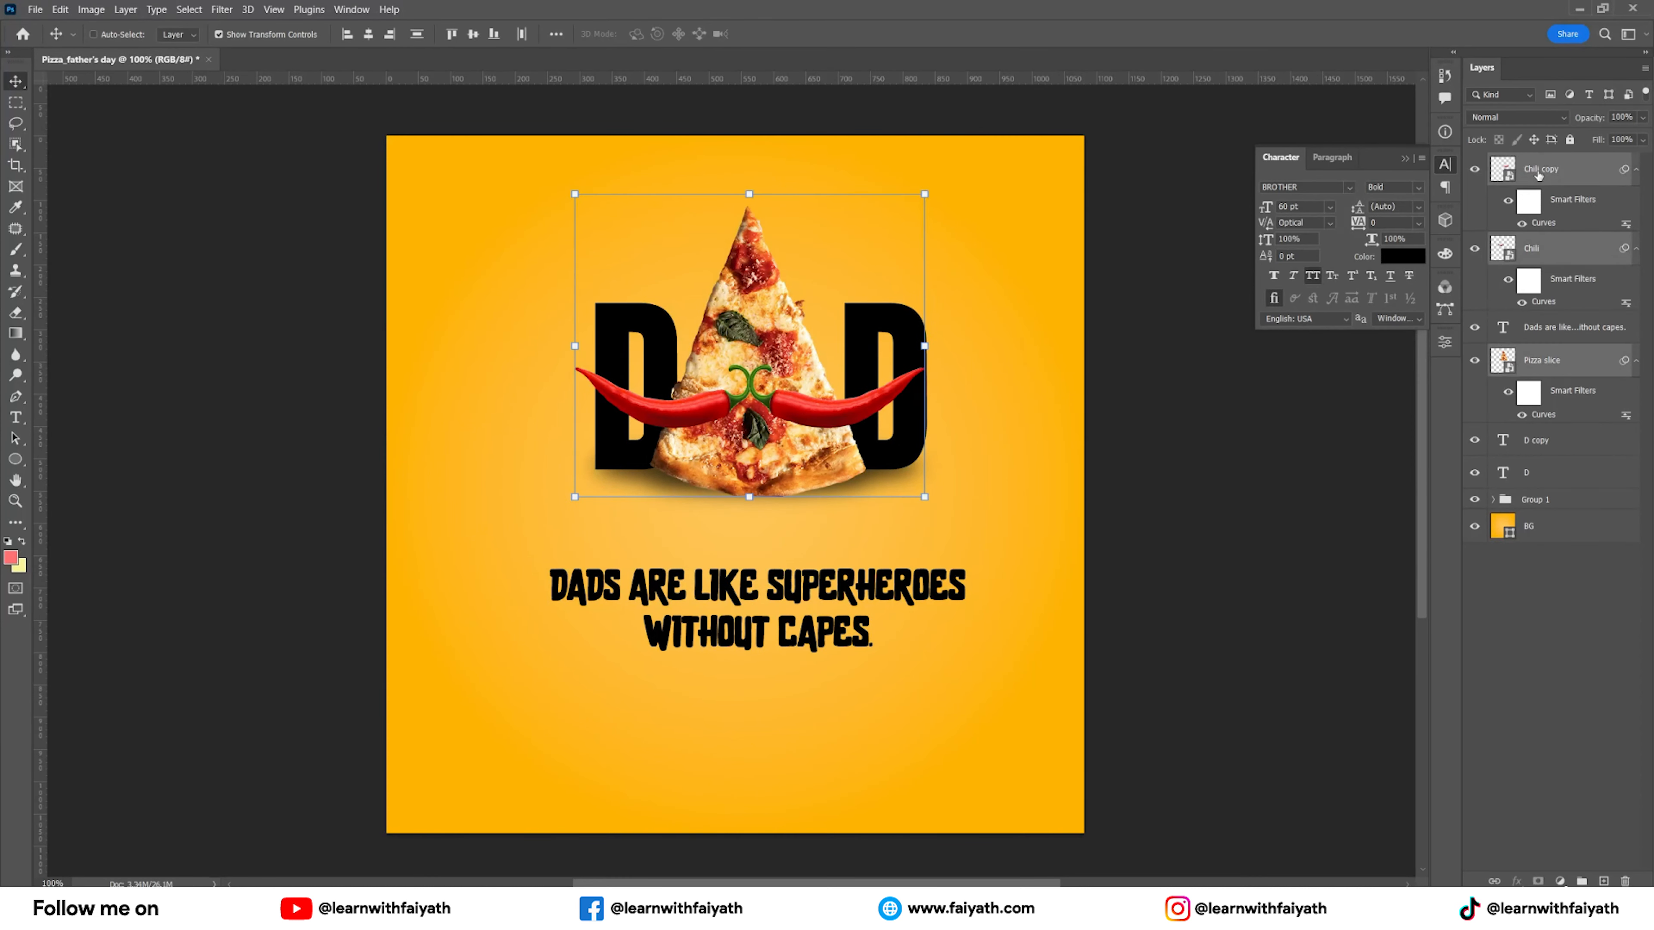
pyautogui.hotkey('ctrl', 'g')
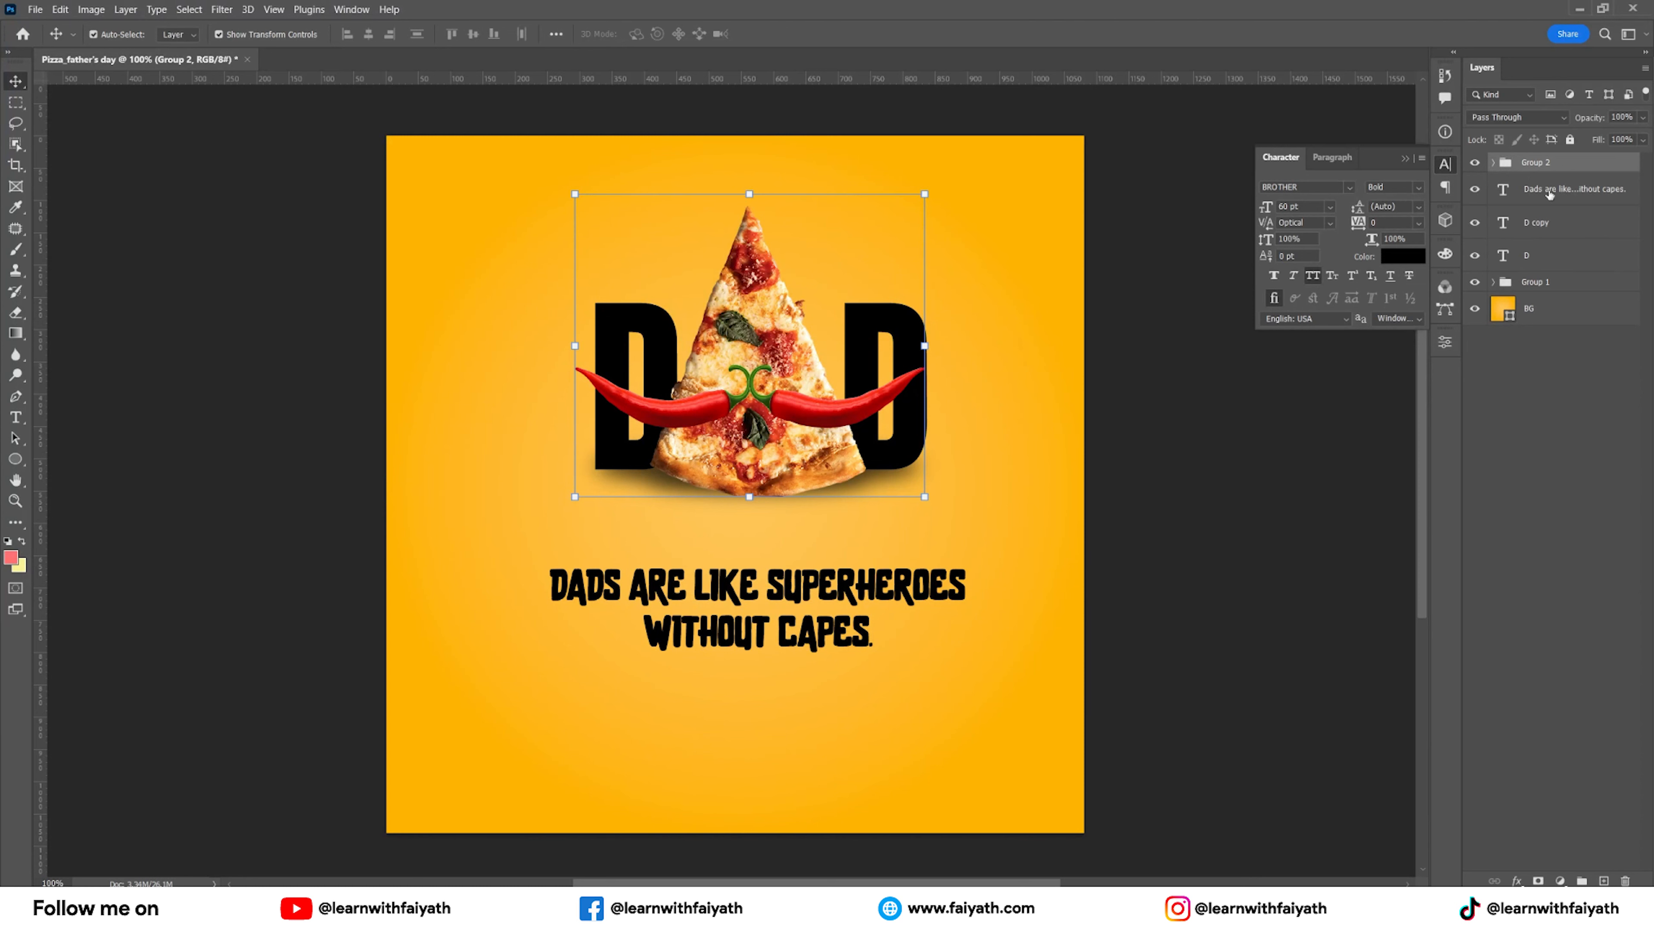
# Rename the new group as Pizza and move it below the tagline layer in the layer order.
pyautogui.doubleClick(1537, 164)
pyautogui.write('Pizza')
pyautogui.press('Return')
pyautogui.moveTo(1552, 168); pyautogui.dragTo(1550, 205)
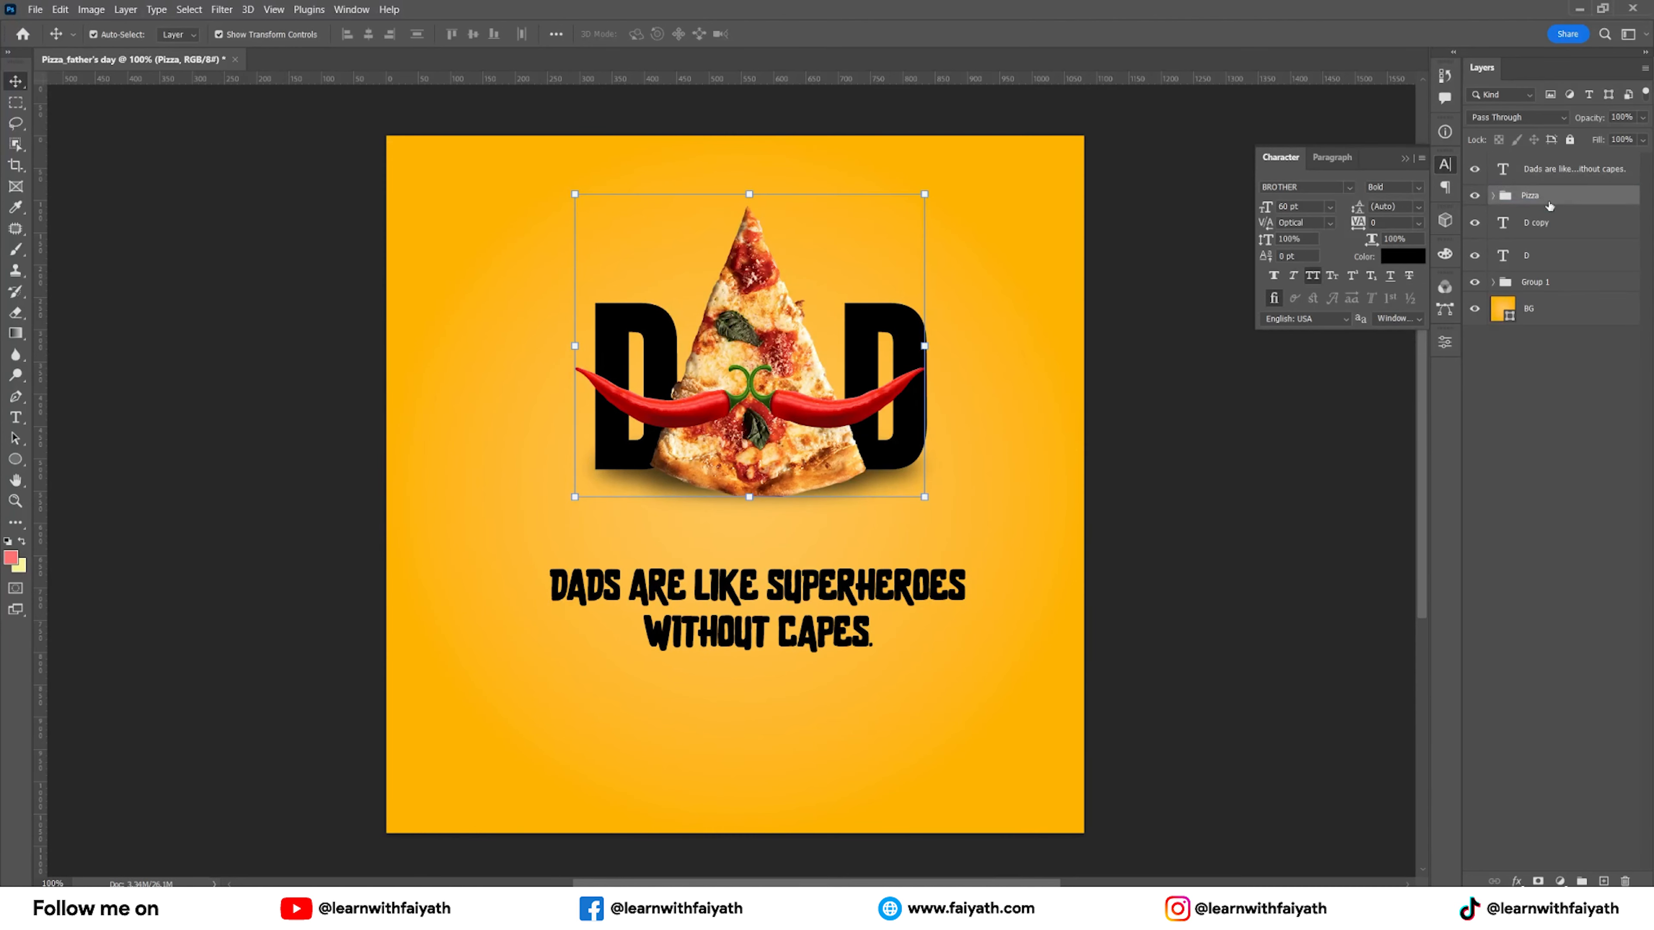
# Group the Pizza group together with the two D text layers.
pyautogui.keyDown('shift'); pyautogui.click(1552, 255); pyautogui.keyUp('shift')
pyautogui.hotkey('ctrl', 'g')
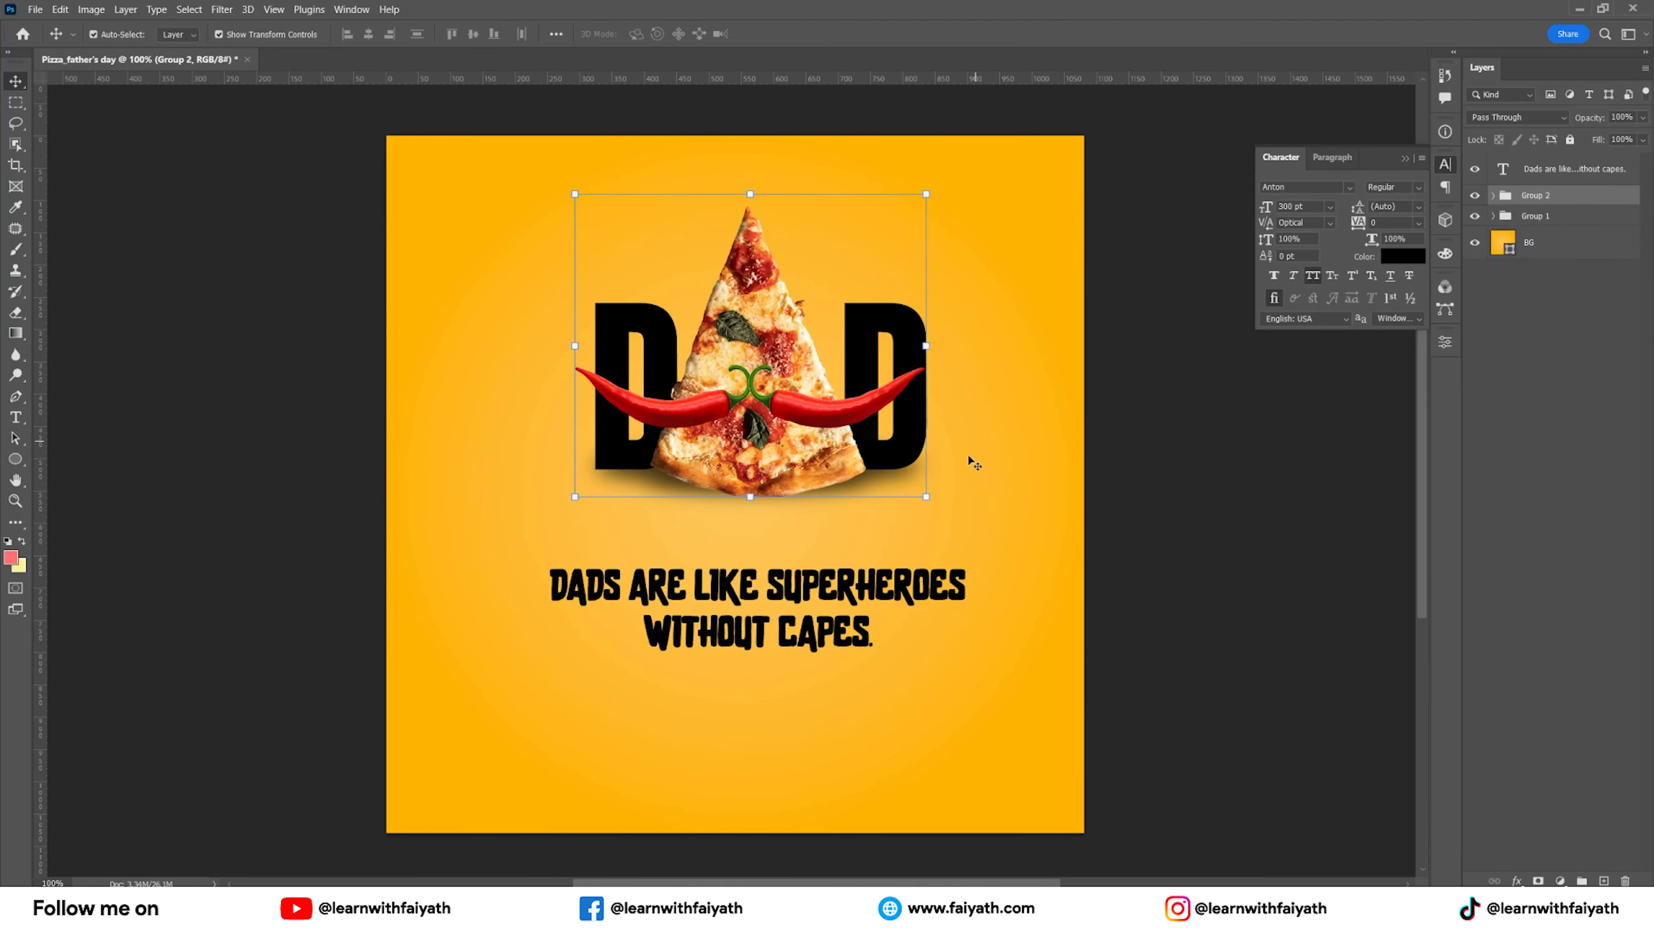
pyautogui.moveTo(926, 497); pyautogui.dragTo(954, 520)
pyautogui.hotkey('ctrl', 'z')
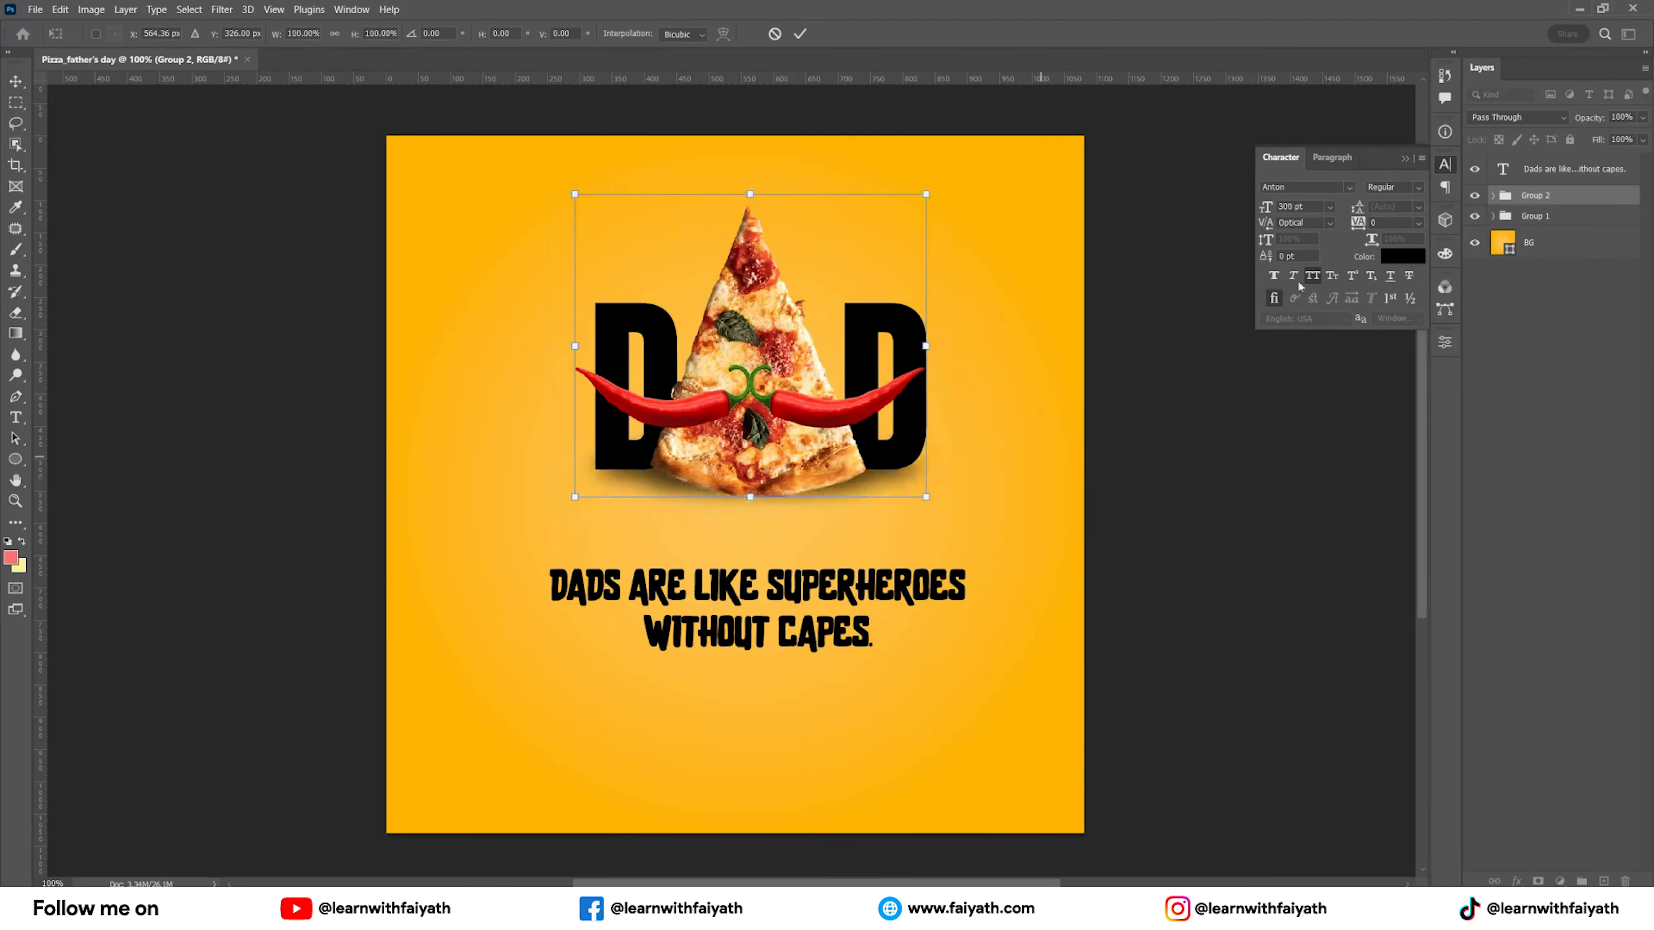
pyautogui.click(801, 35)
# Rename Group 1 as Shadow and Group 2 as Main text.
pyautogui.doubleClick(1530, 216)
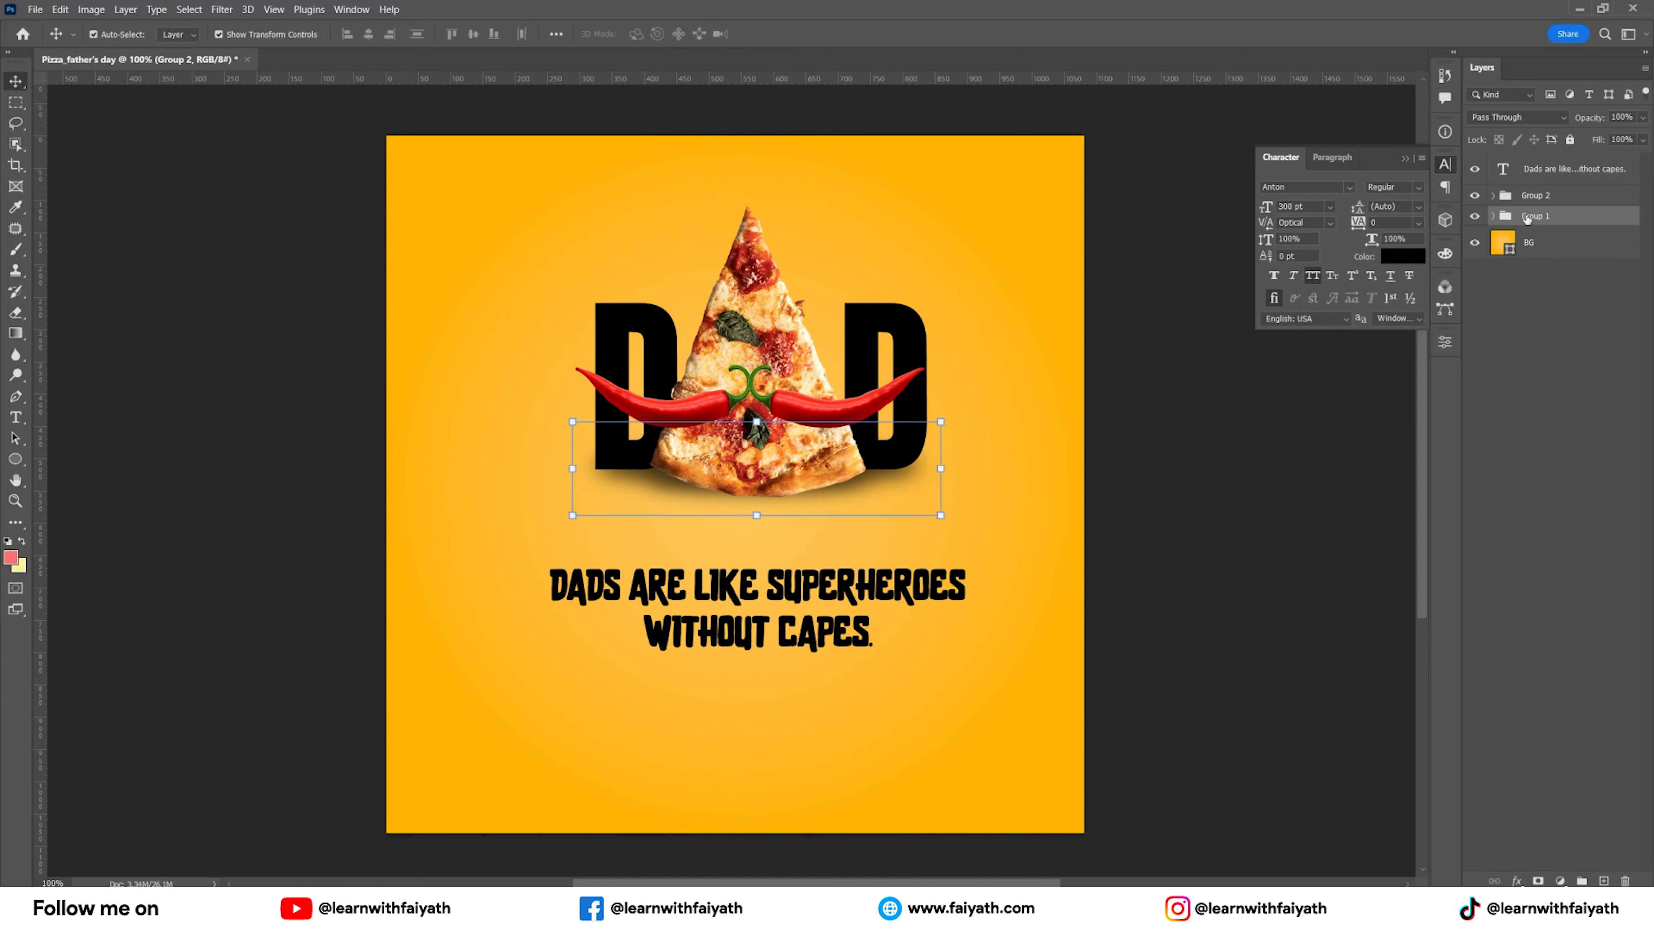
pyautogui.write('Shadow')
pyautogui.press('Return')
pyautogui.click(1510, 197)
pyautogui.doubleClick(1527, 197)
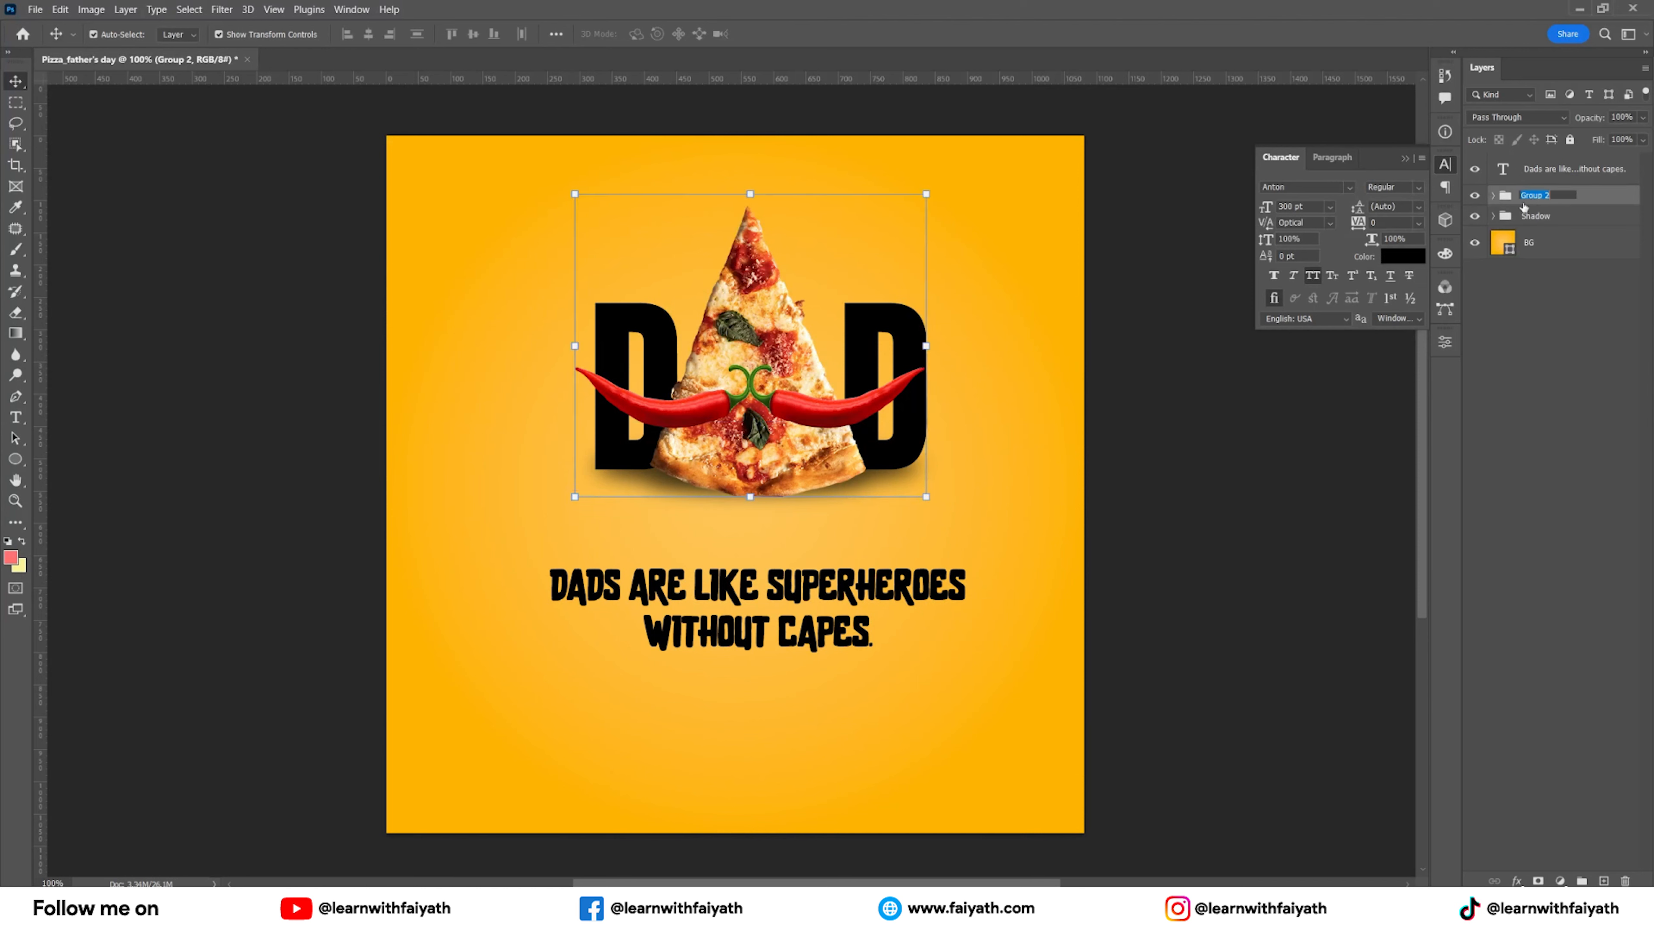
pyautogui.write('Main text')
pyautogui.press('Return')
# Move the Shadow group inside the Main text group, beneath its D layers, and collapse the group.
pyautogui.click(1493, 196)
pyautogui.moveTo(1548, 311); pyautogui.dragTo(1537, 288)
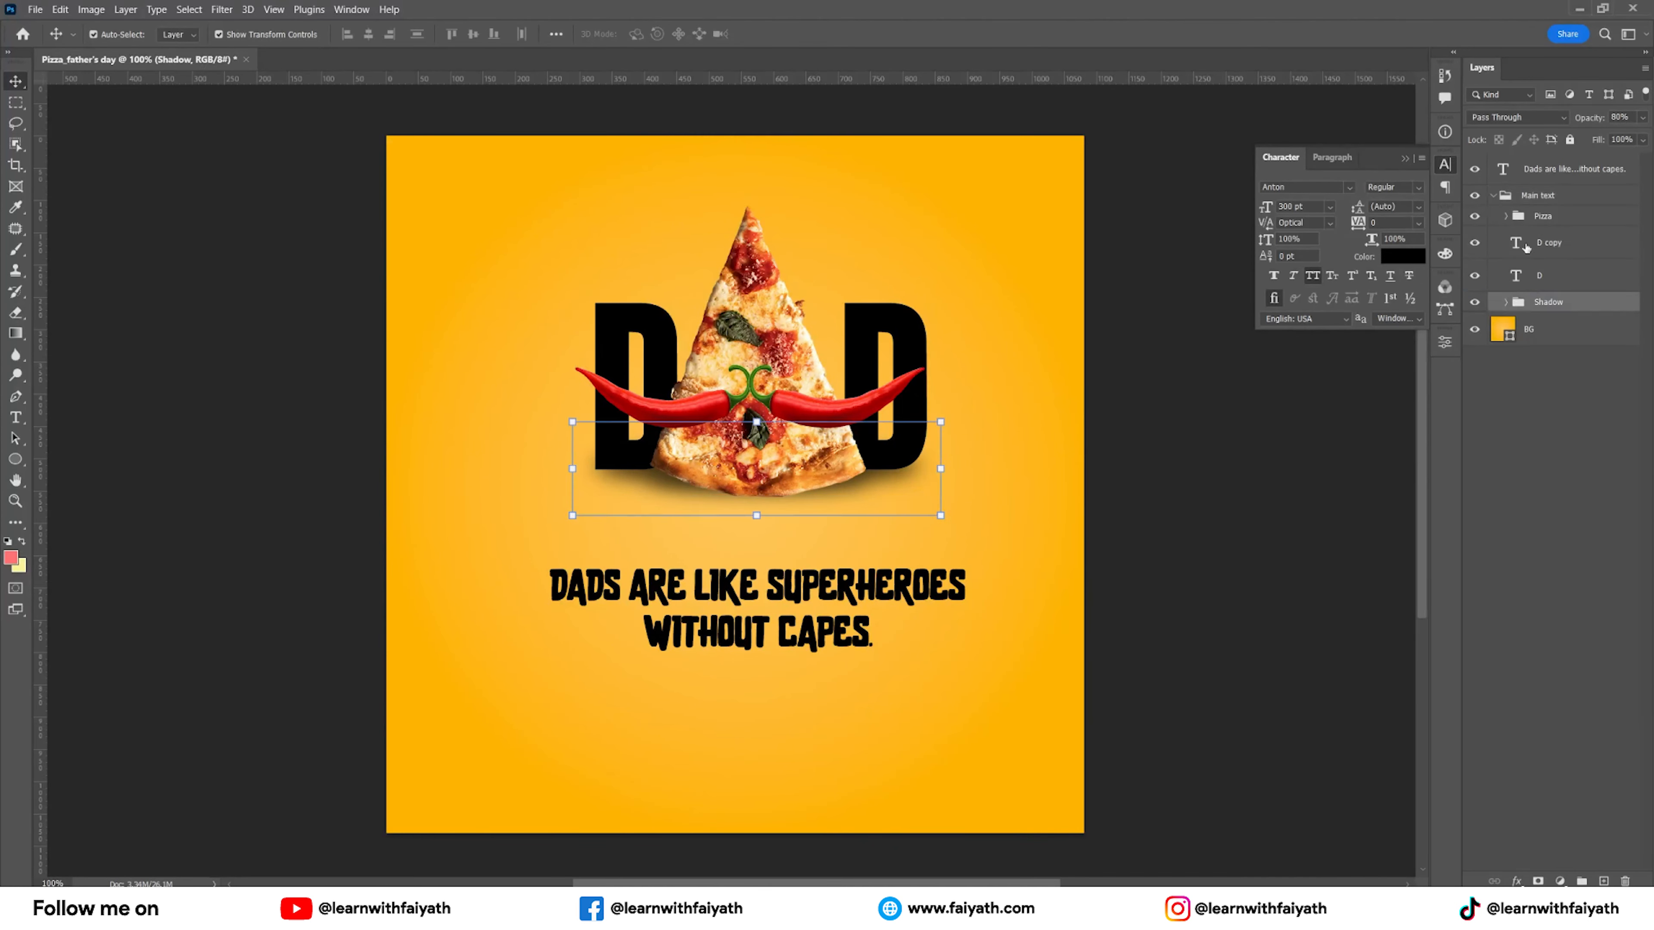
pyautogui.click(1492, 196)
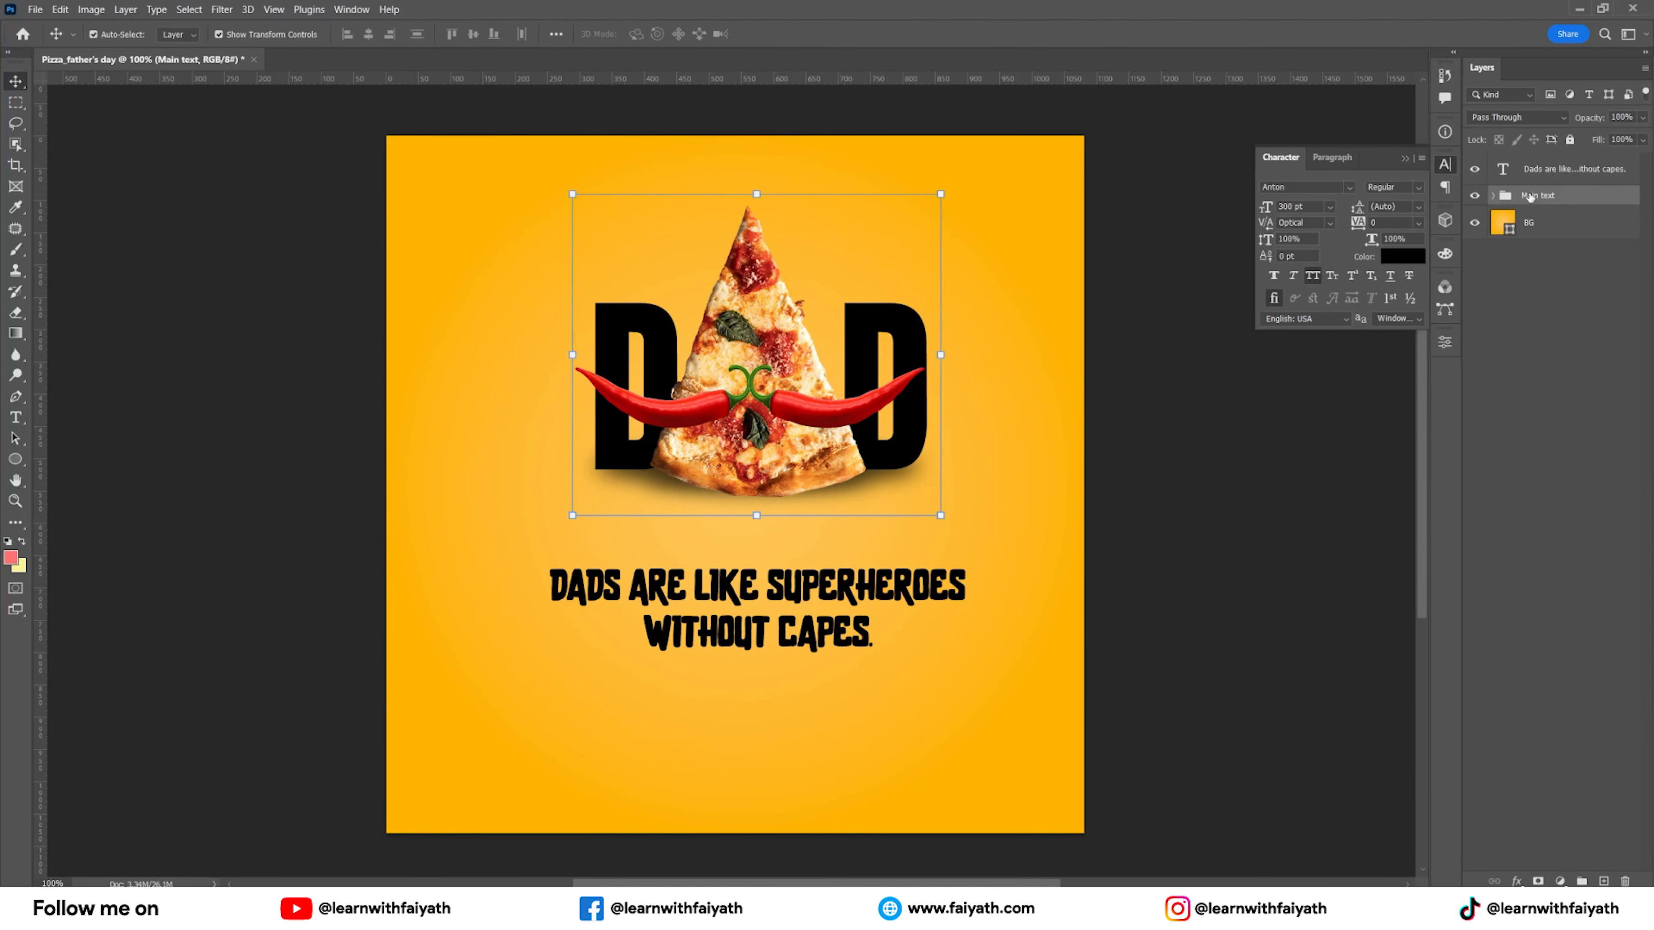
# Scale the Main text group to about 116.6%, shift it slightly down, and lower the tagline to restore the gap beneath it.
pyautogui.moveTo(941, 517); pyautogui.dragTo(970, 542)
pyautogui.moveTo(930, 483); pyautogui.dragTo(930, 501)
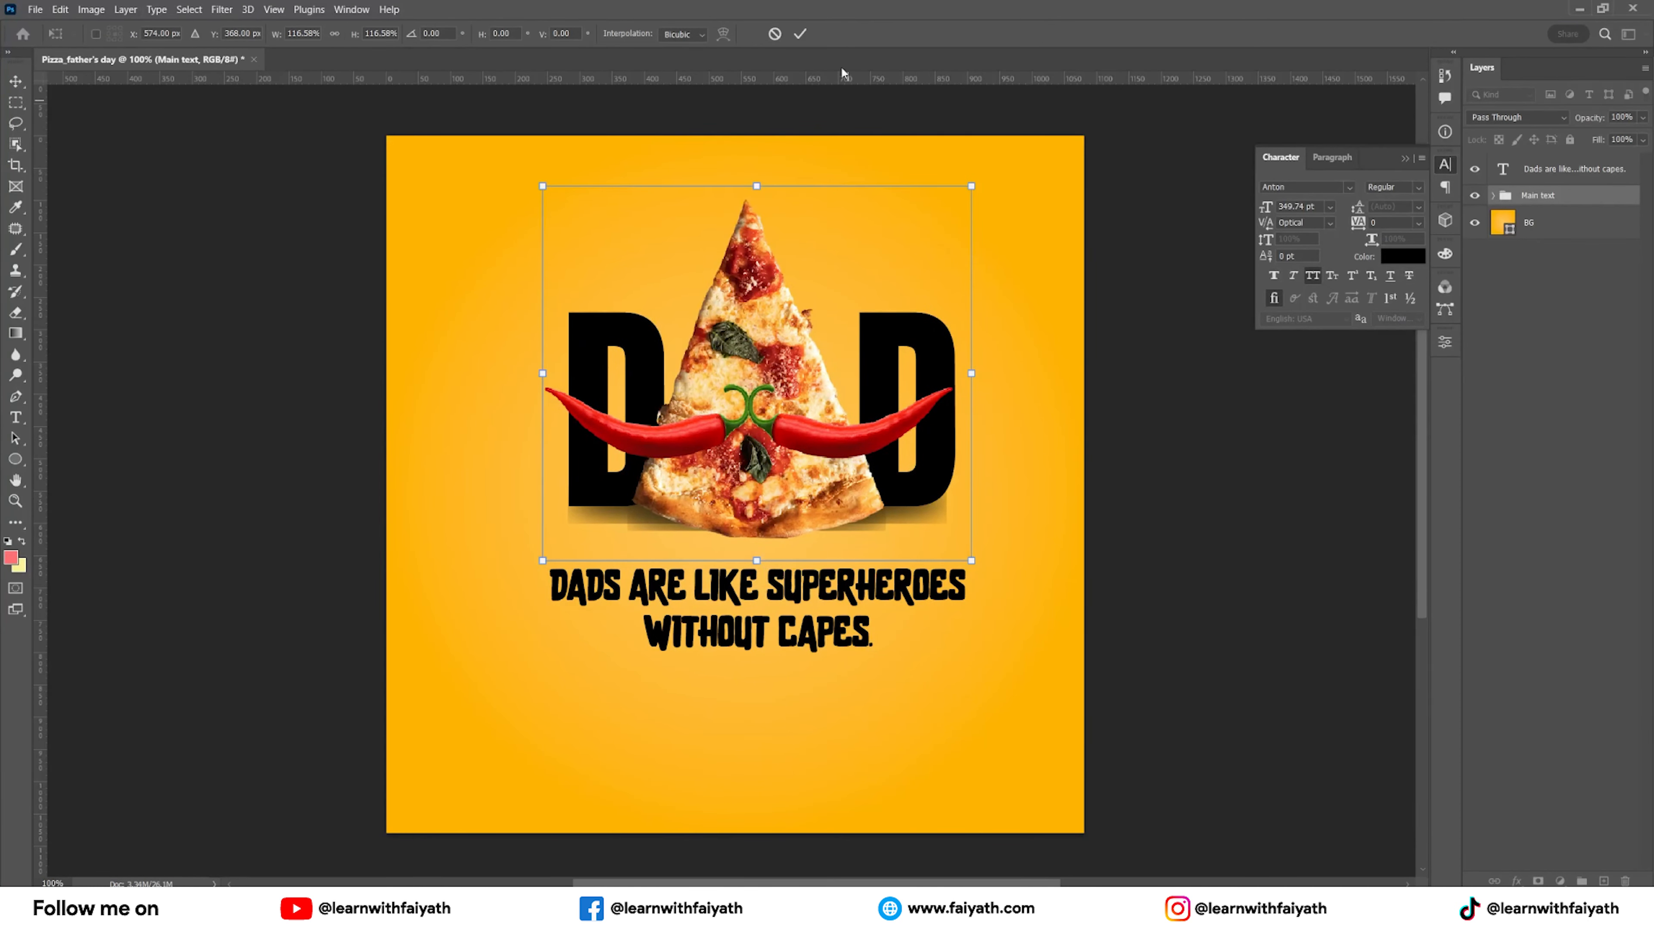
pyautogui.click(801, 34)
pyautogui.click(1154, 314)
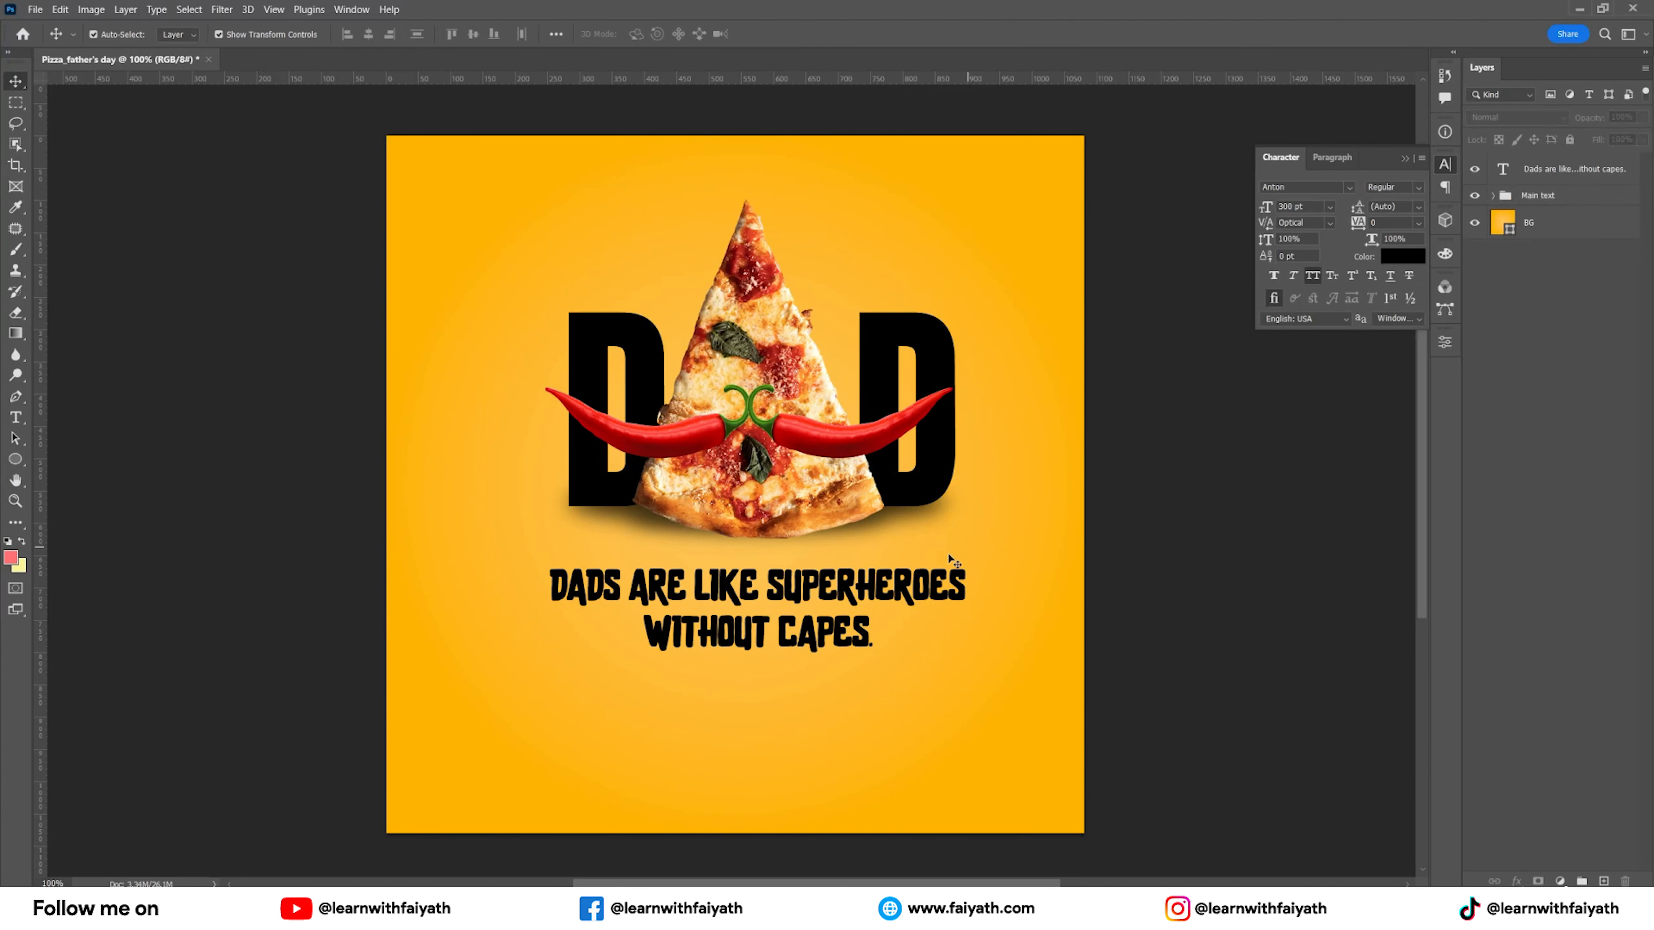
pyautogui.moveTo(897, 590); pyautogui.dragTo(896, 608)
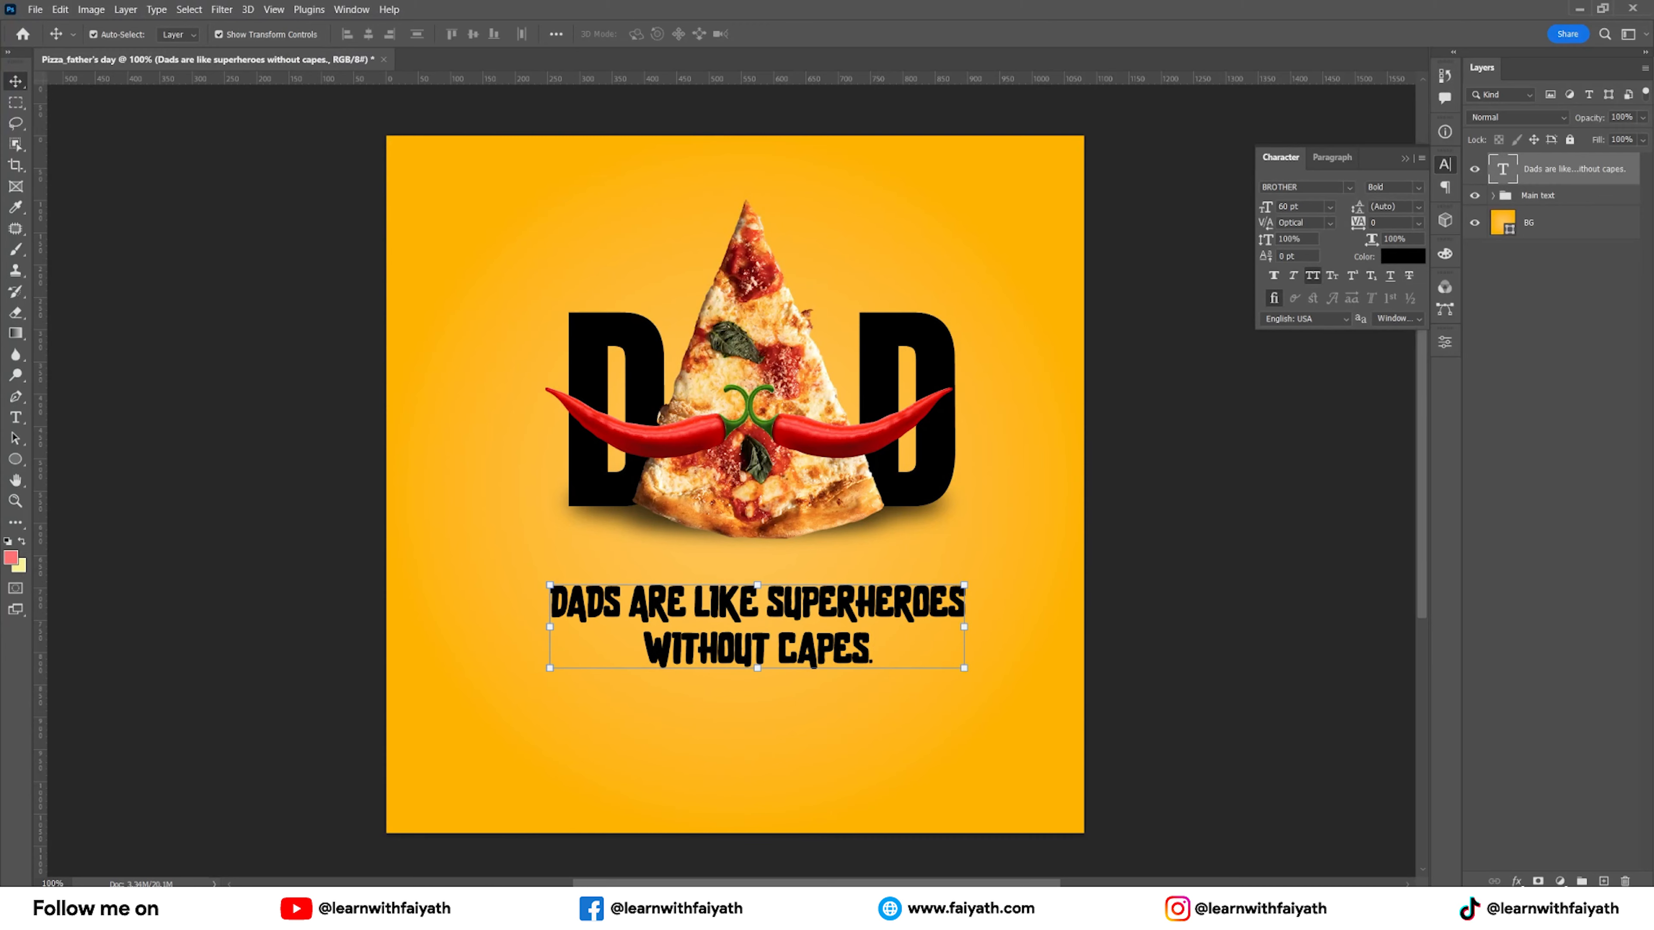
# Place the Pizza logo file from the Assets folder and scale it to about 4.83%, centred below the tagline.
pyautogui.click(549, 849)
pyautogui.moveTo(358, 157); pyautogui.dragTo(740, 365)
pyautogui.hotkey('alt', 'Tab')
pyautogui.click(956, 489)
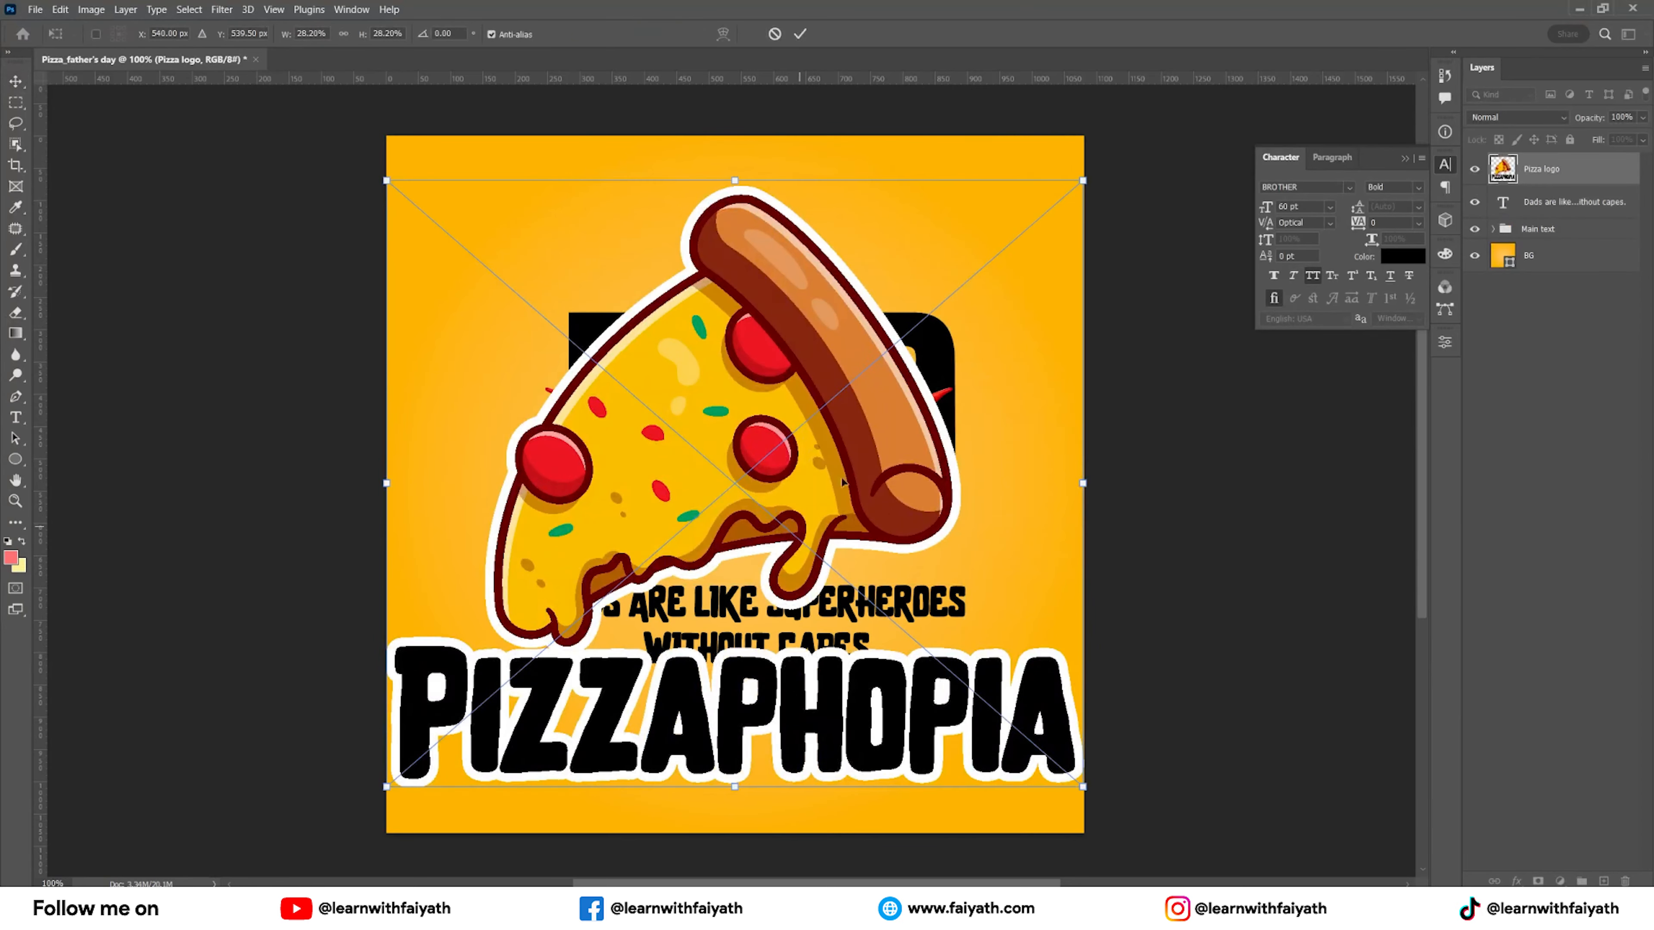
pyautogui.moveTo(1086, 175); pyautogui.dragTo(793, 743)
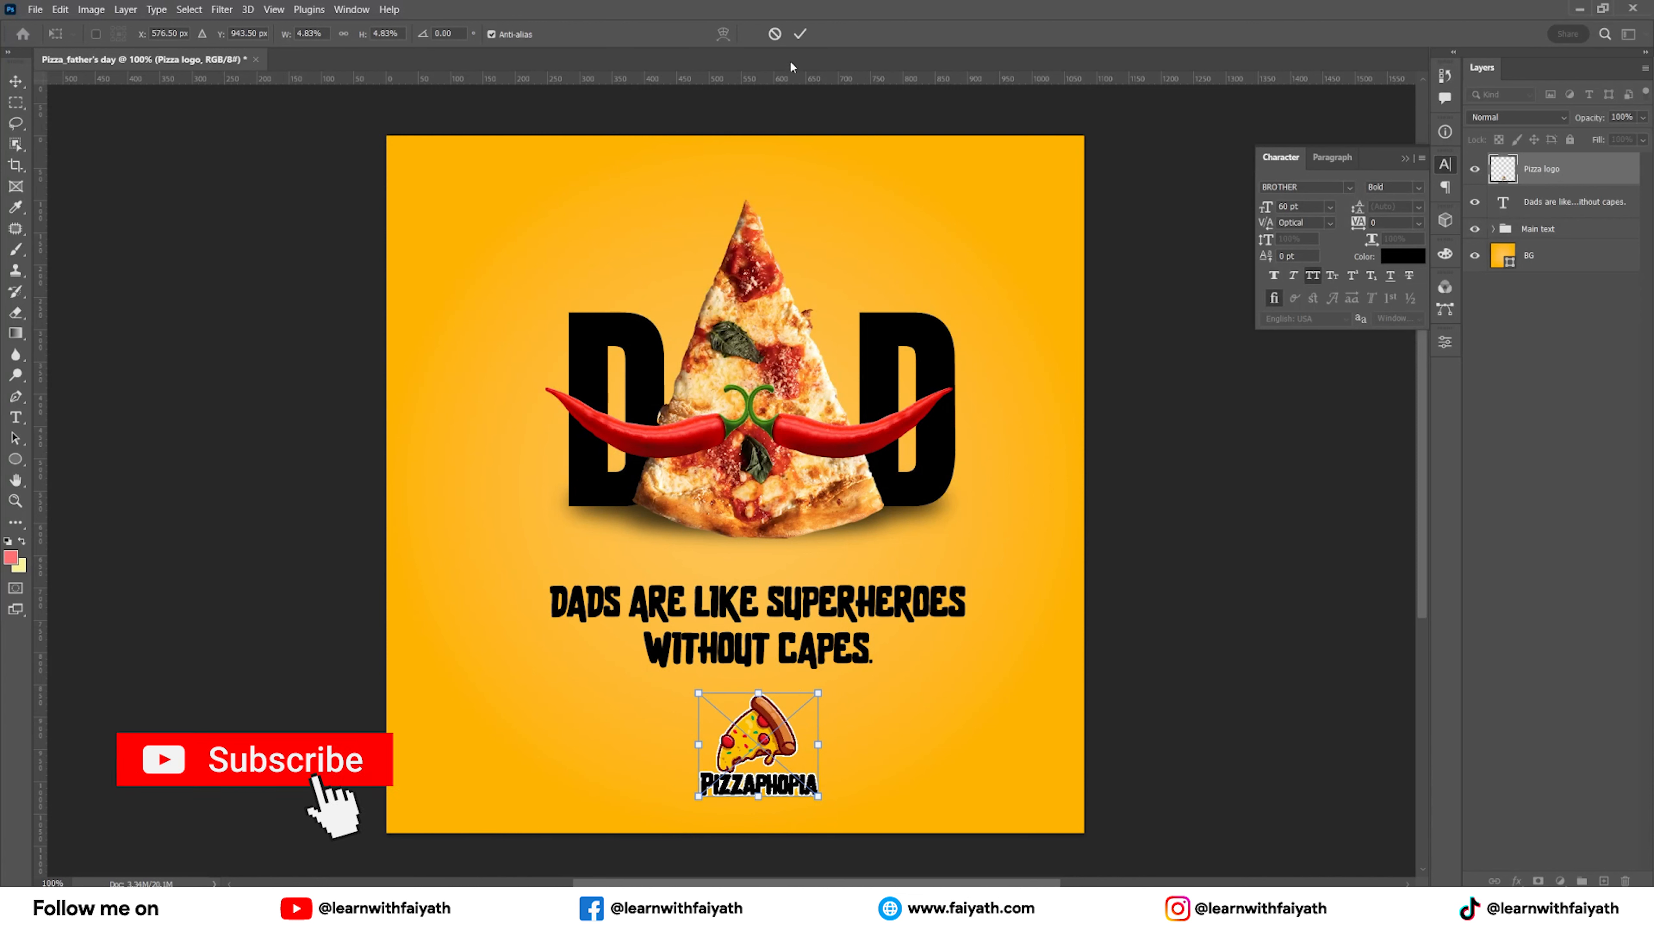
pyautogui.press('Return')
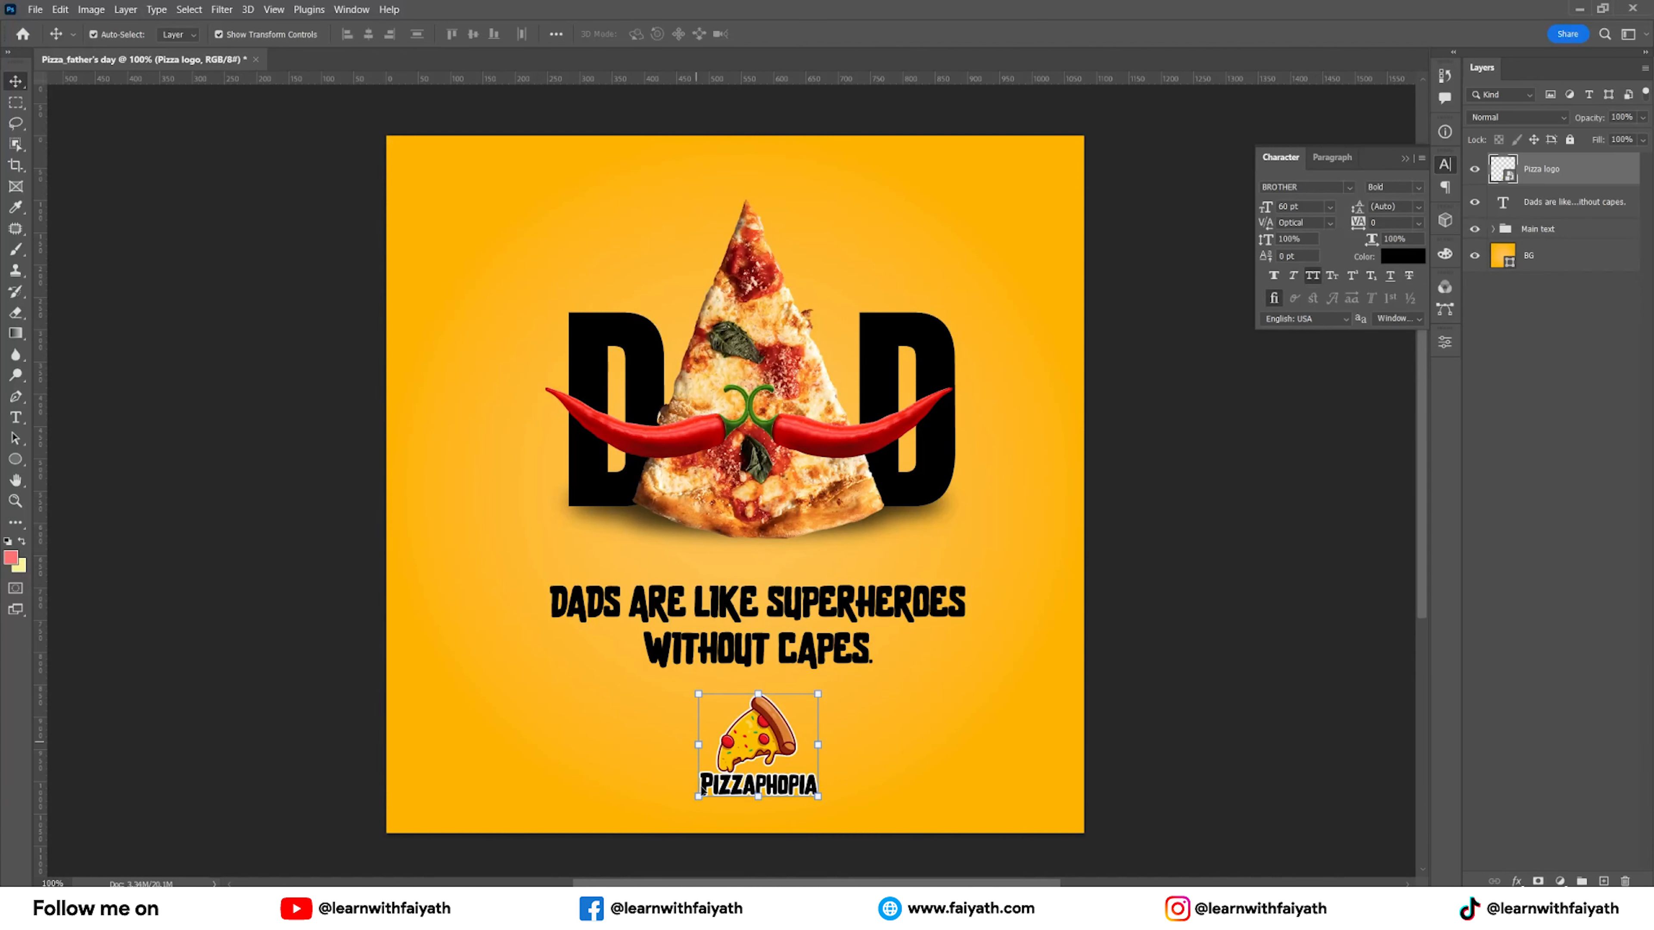
# Place the Social media Illustrator file from the Assets folder onto the Father's Day design.
pyautogui.click(613, 858)
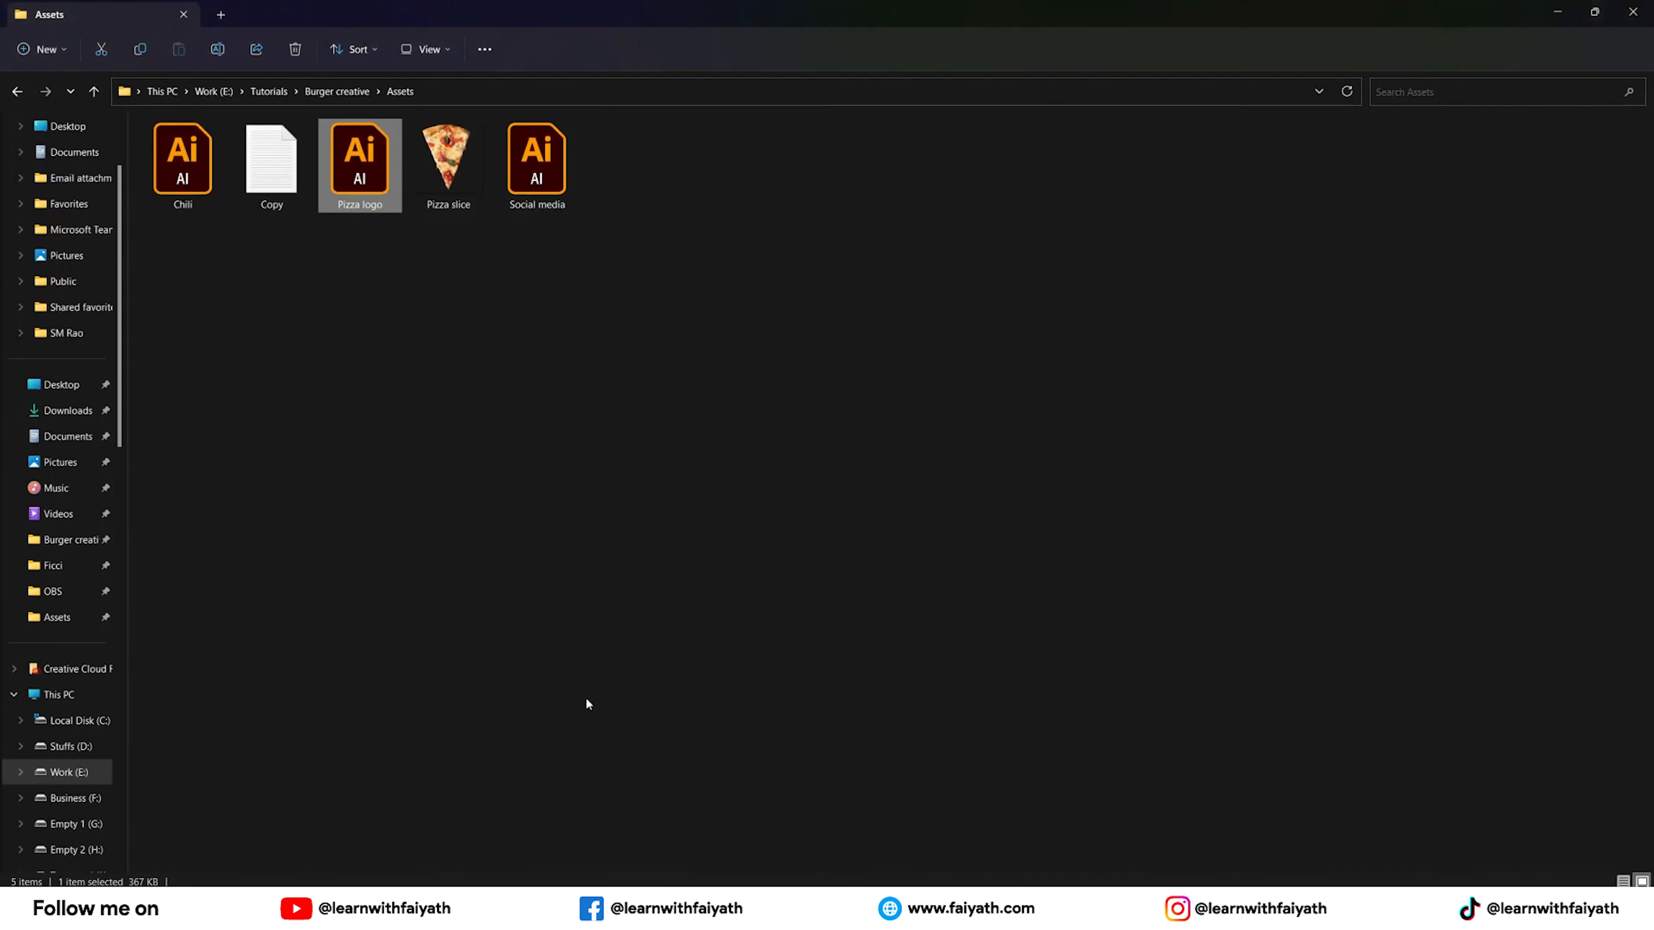
pyautogui.click(575, 530)
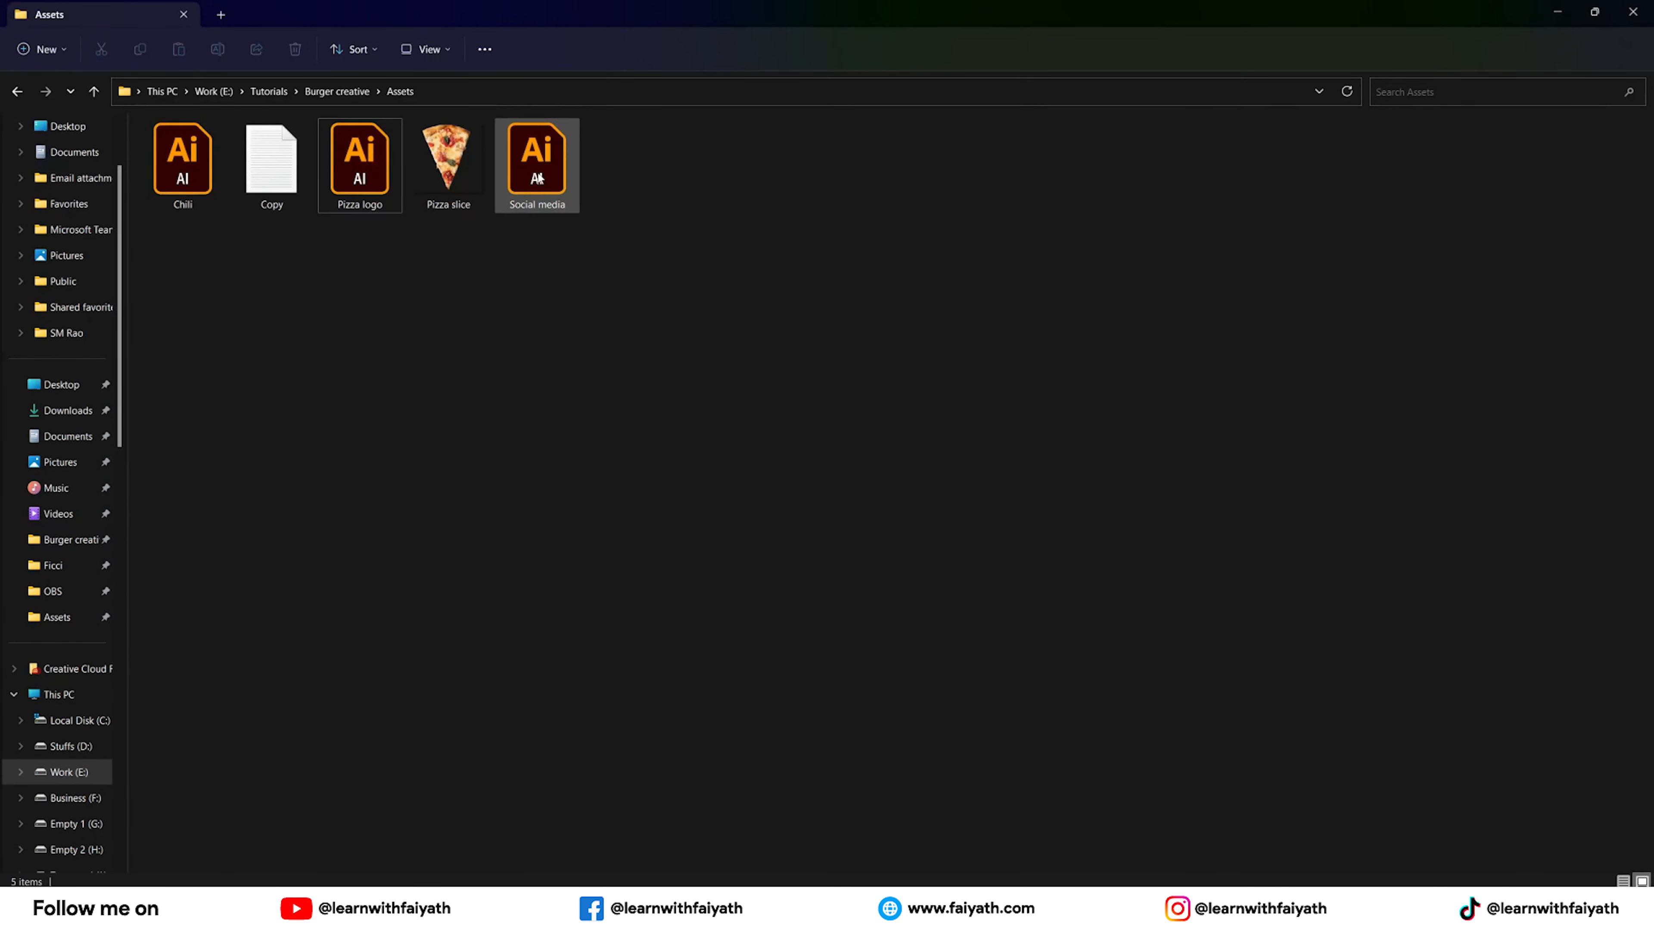
pyautogui.moveTo(539, 177)
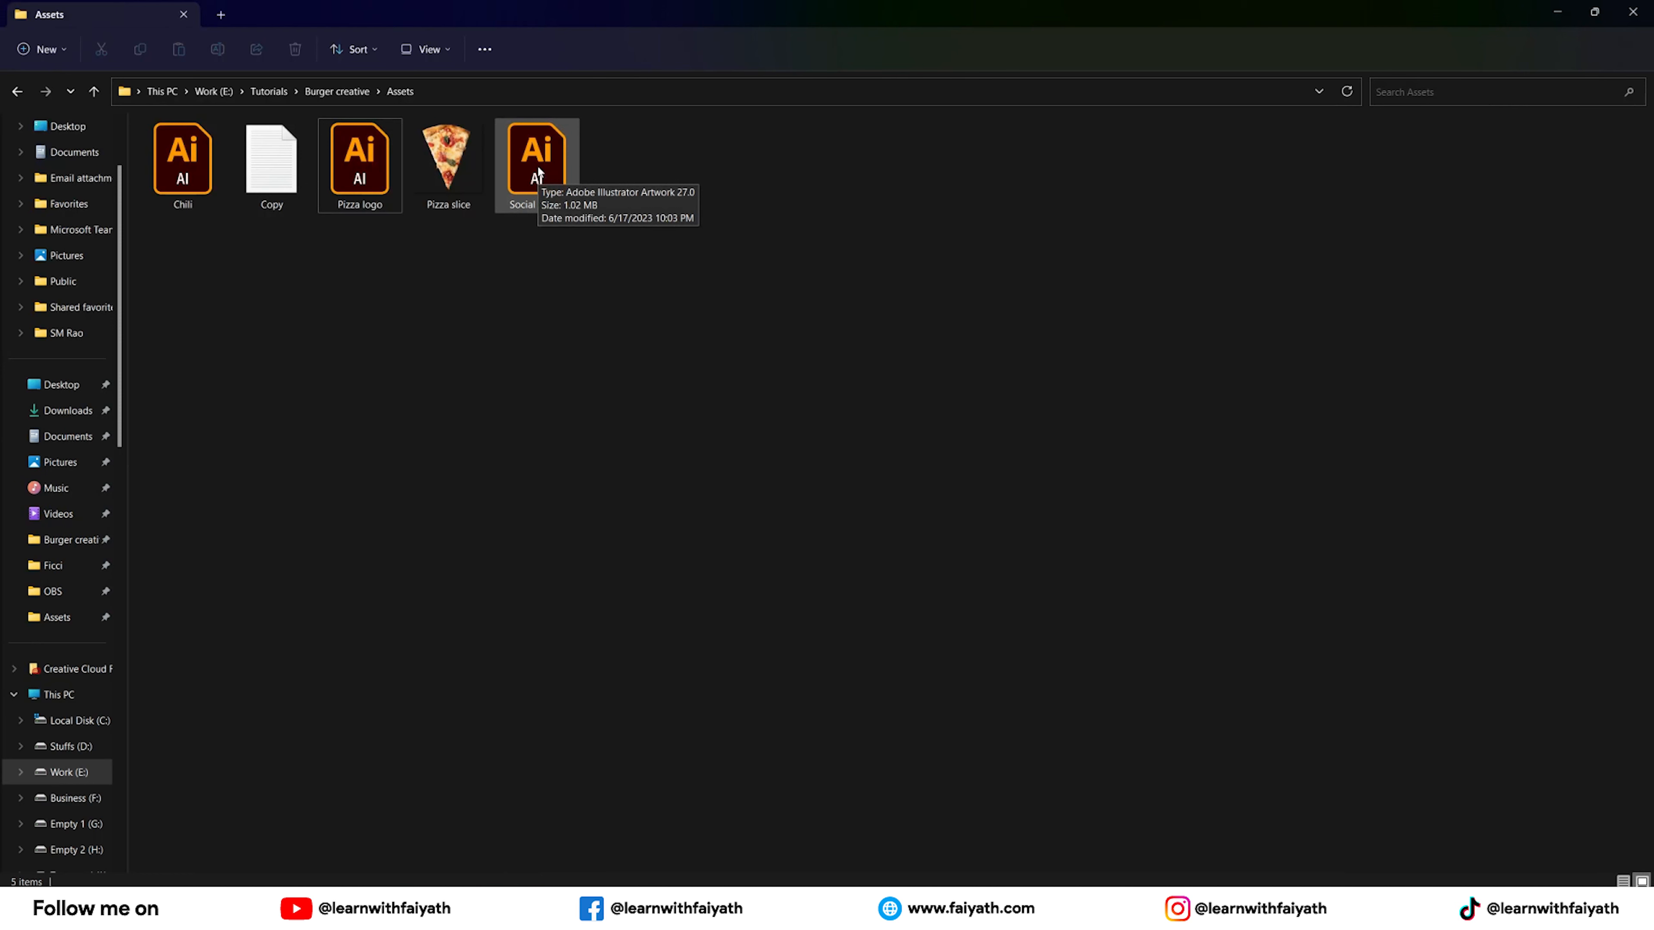
pyautogui.moveTo(538, 167); pyautogui.dragTo(552, 178)
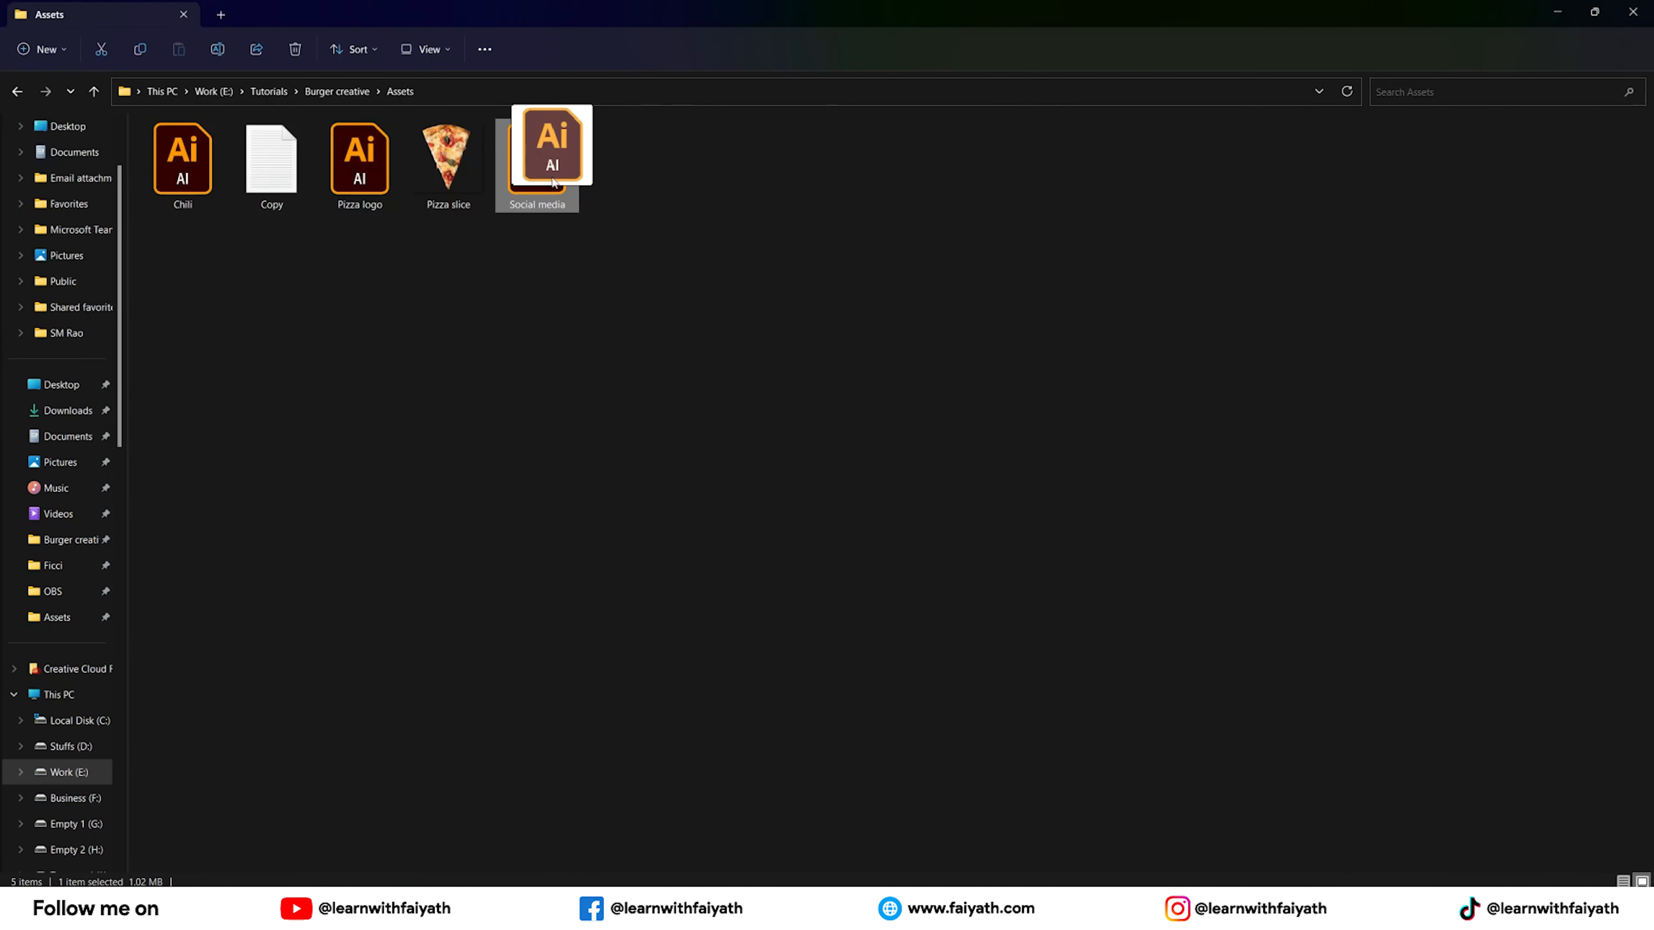
pyautogui.moveTo(553, 181); pyautogui.dragTo(613, 287)
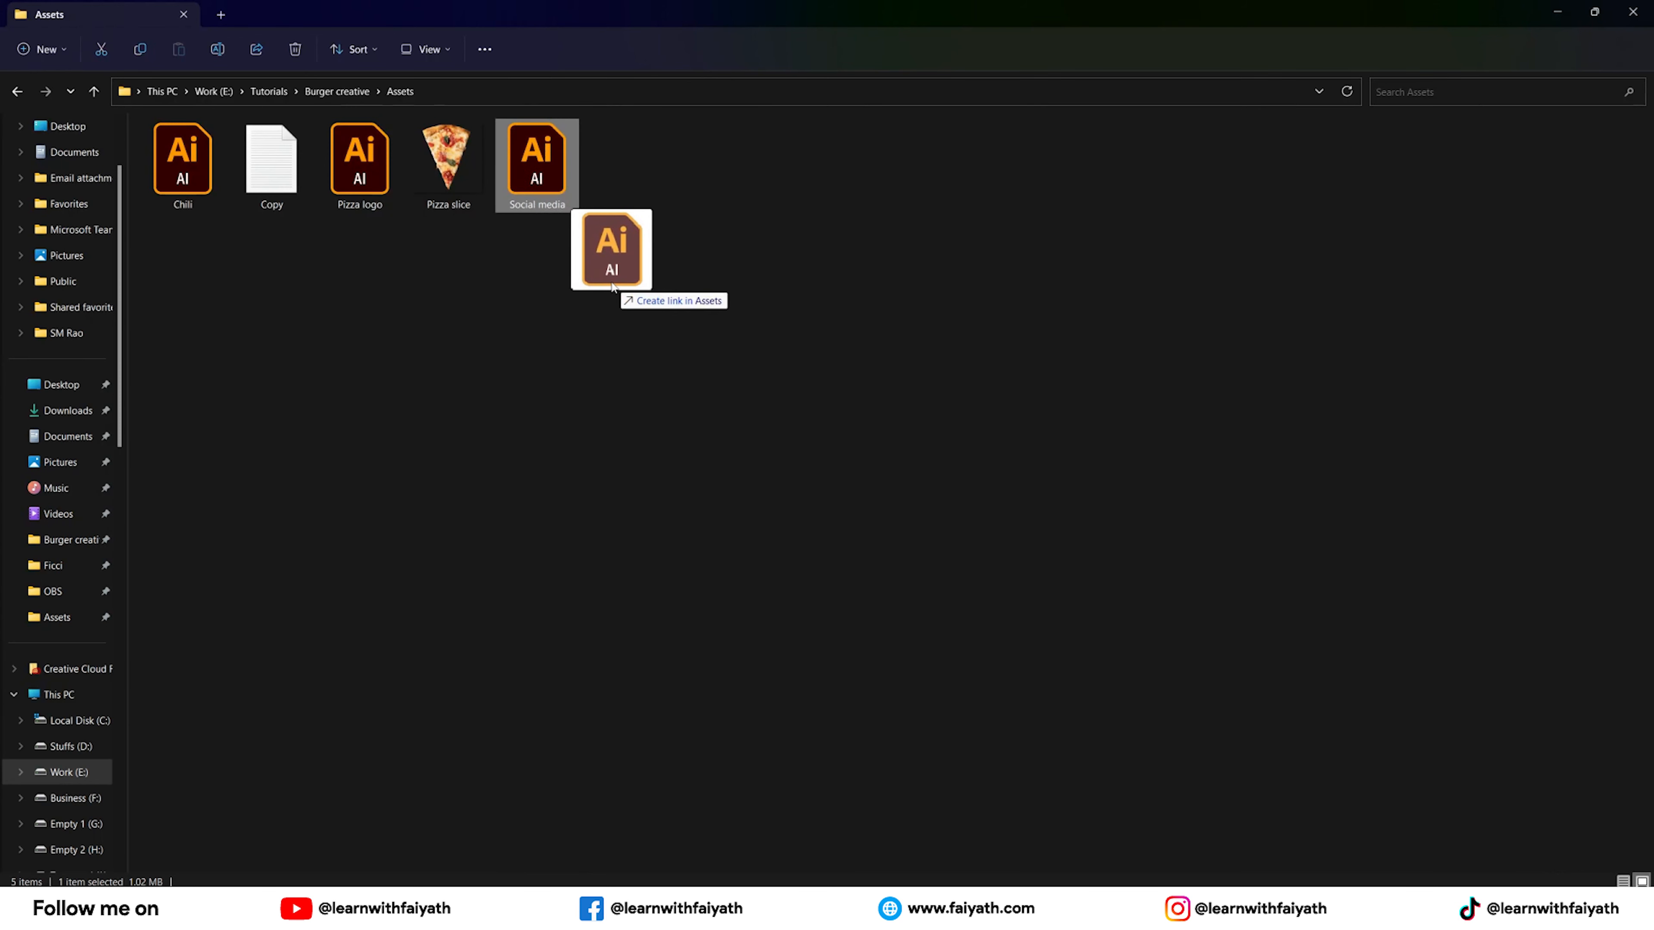
pyautogui.hotkey('alt', 'Tab')
pyautogui.moveTo(613, 287); pyautogui.dragTo(882, 456)
pyautogui.click(956, 490)
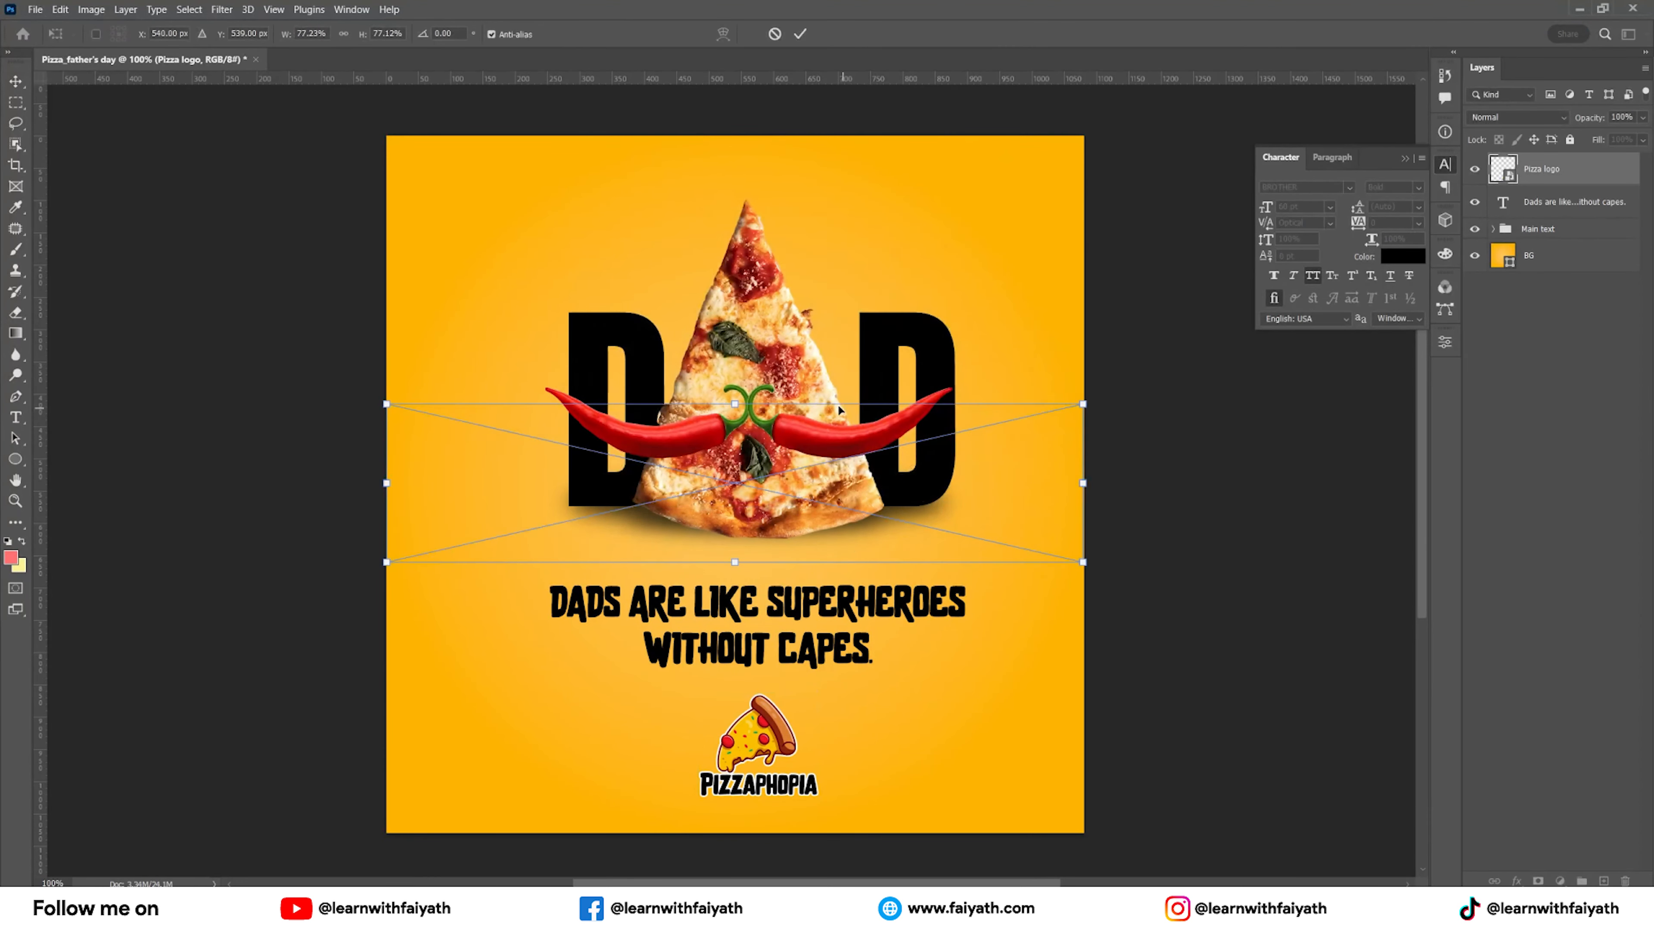
# Shrink the social media icons into the post's lower-right corner and move the Pizzaphopia logo to the lower-left corner.
pyautogui.moveTo(1086, 406); pyautogui.dragTo(1046, 808)
pyautogui.click(800, 34)
pyautogui.moveTo(767, 738); pyautogui.dragTo(470, 763)
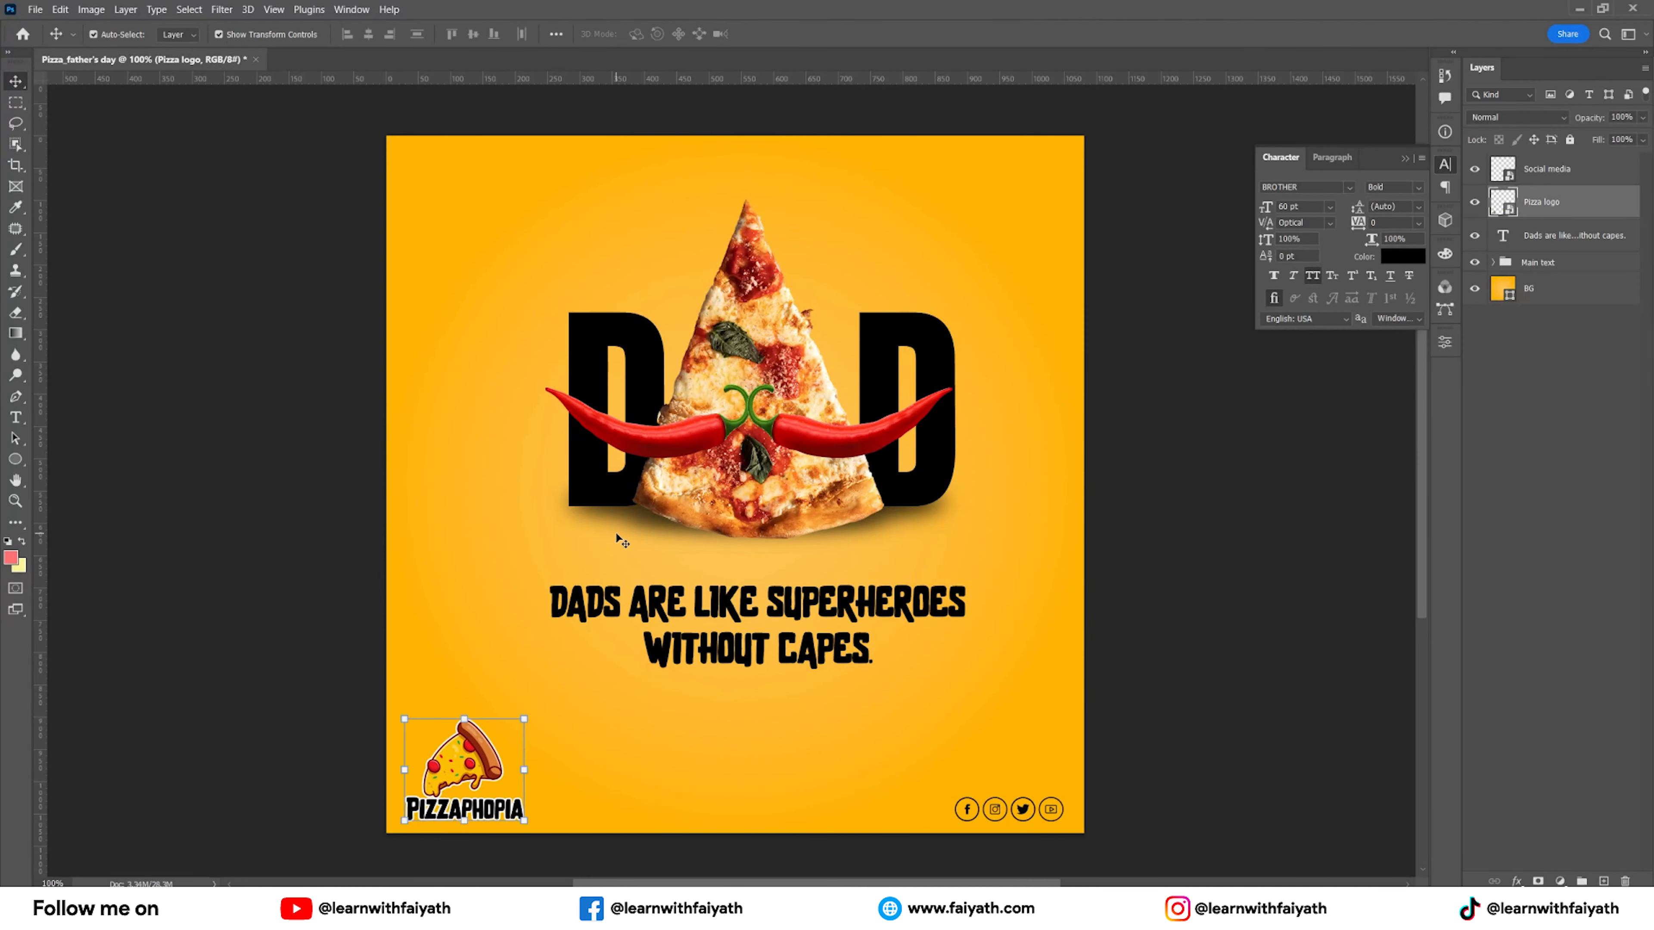
# Add a "Follow us" text line just above the social media icons.
pyautogui.press('t')
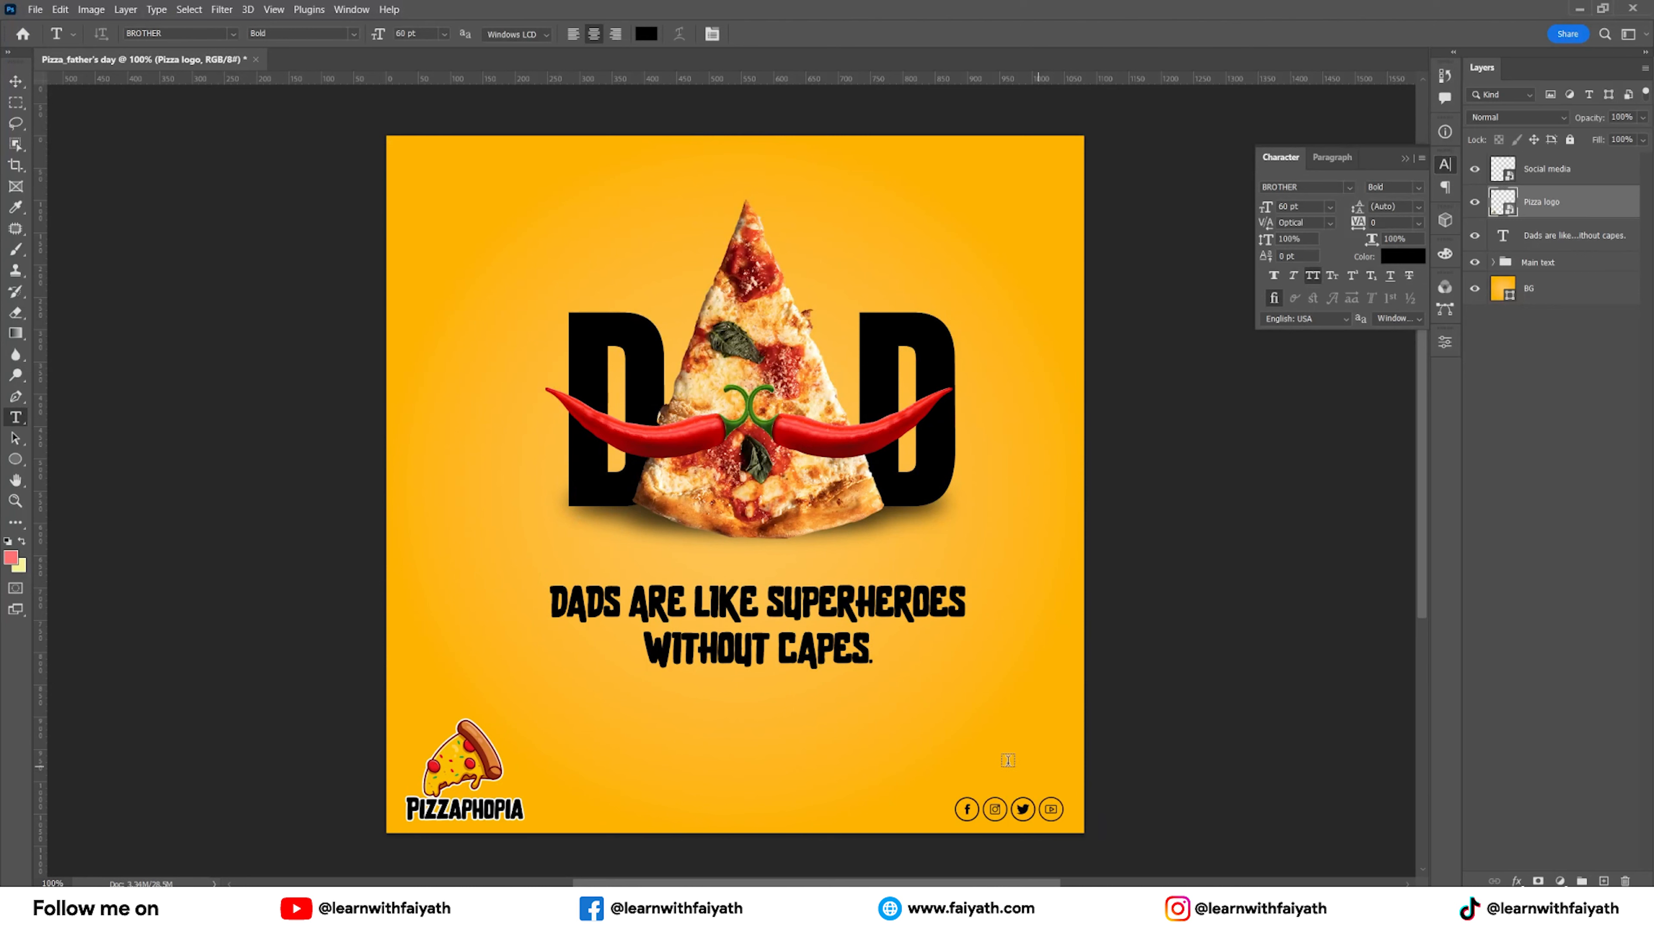
pyautogui.click(962, 767)
pyautogui.write('OLLOW US')
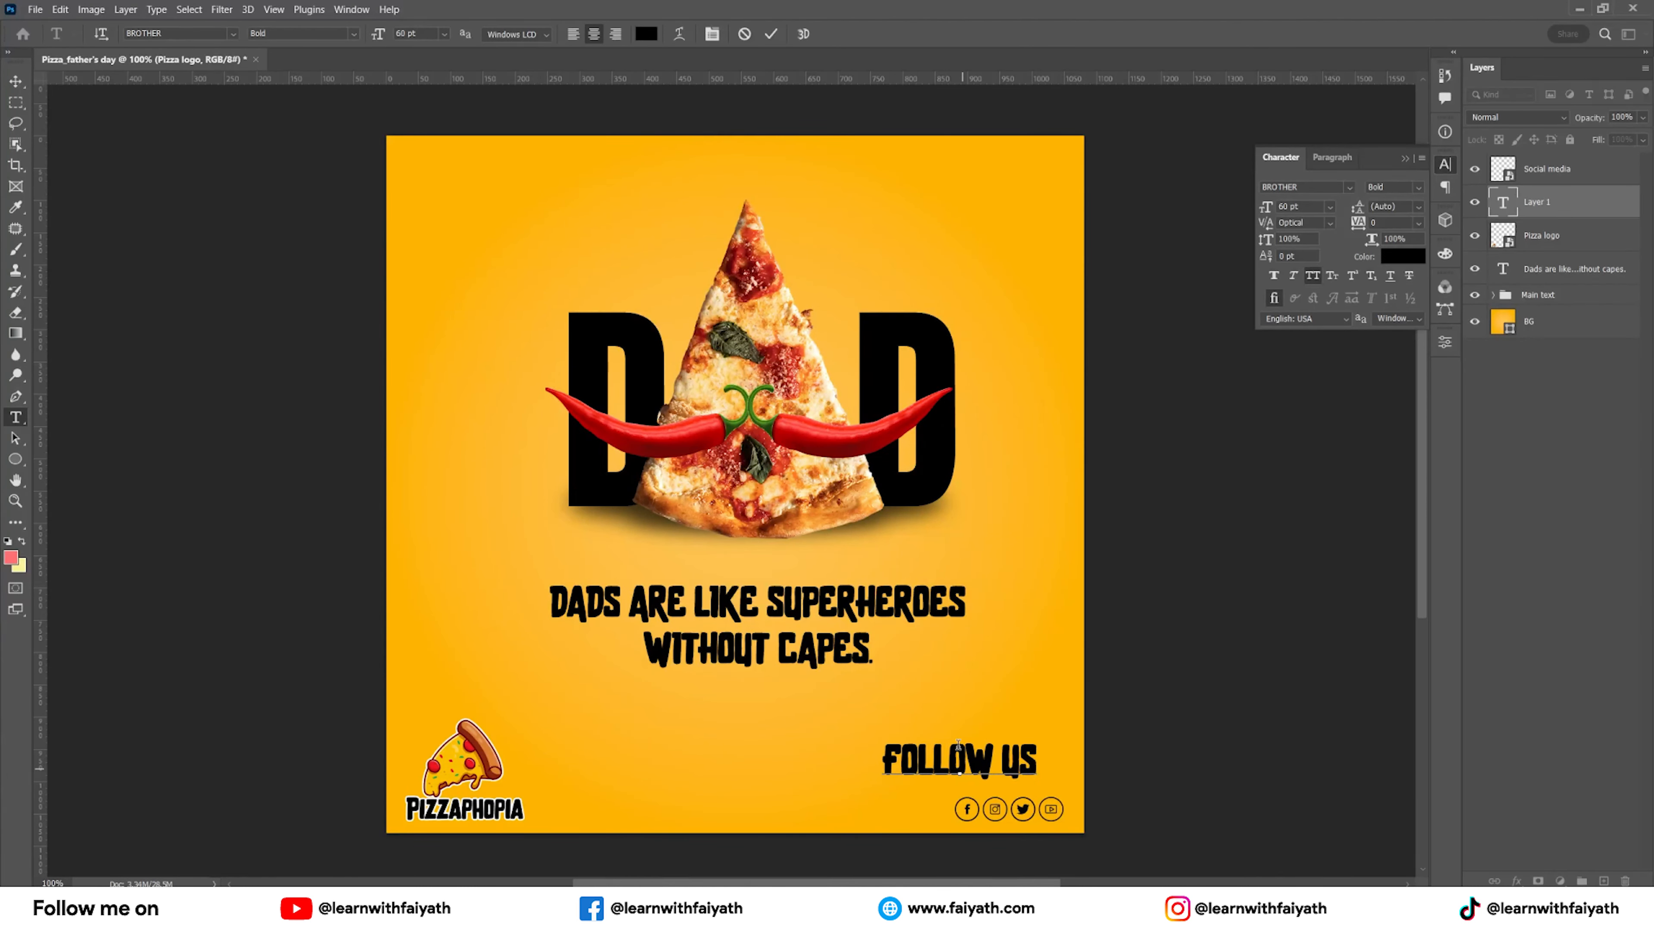
pyautogui.click(769, 34)
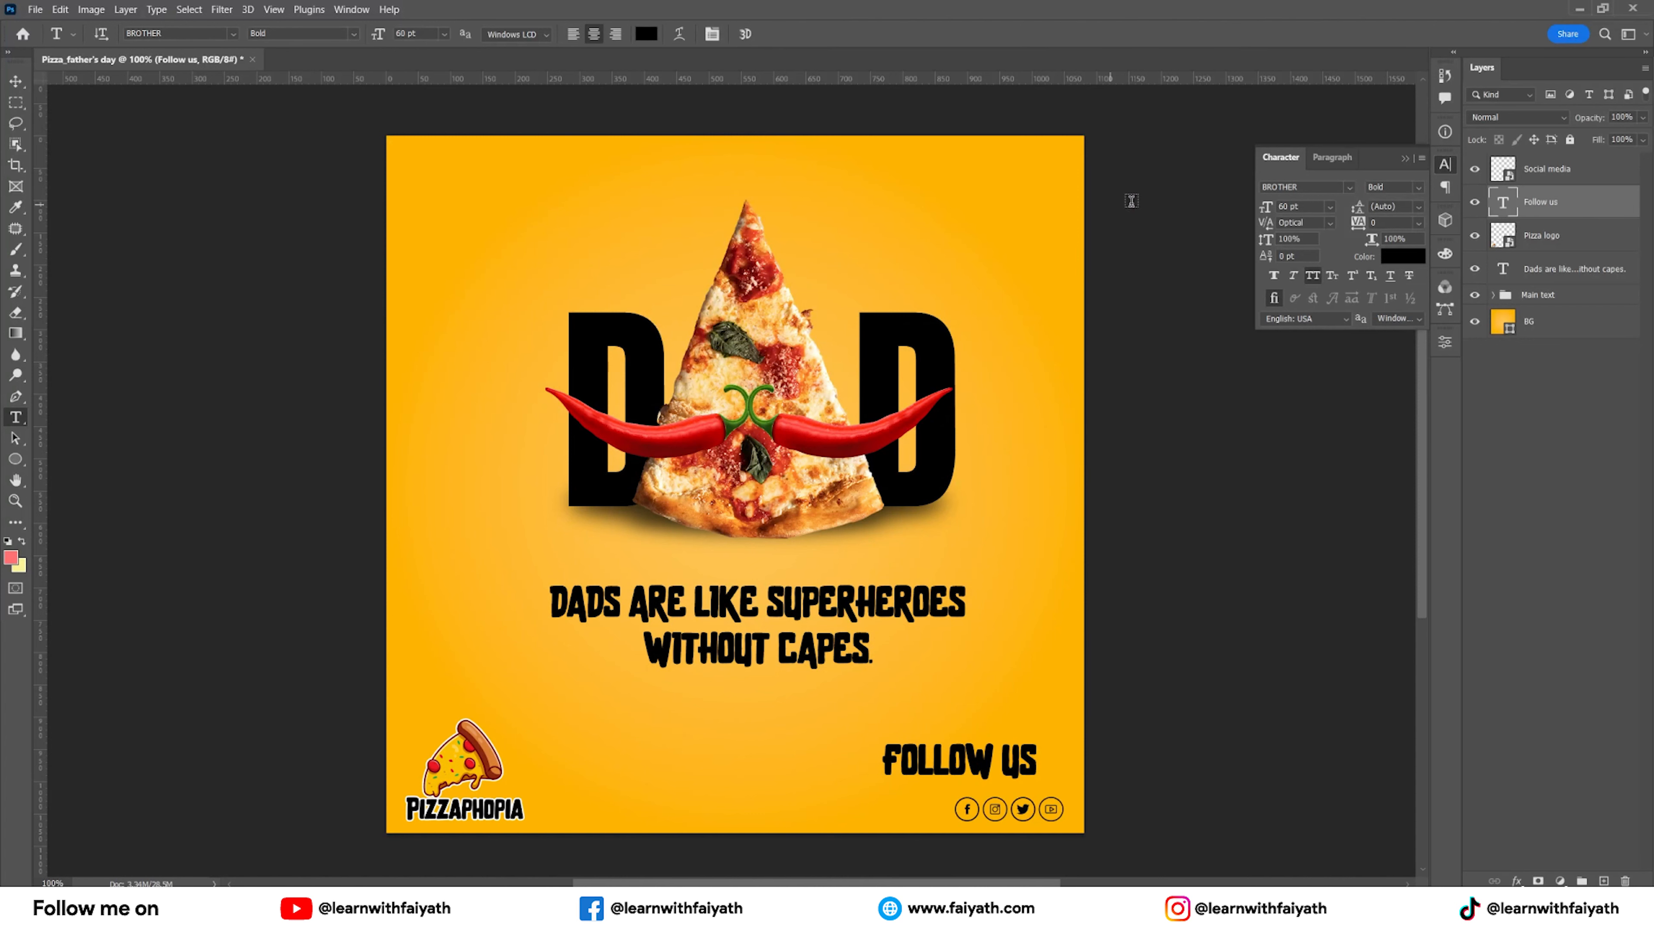
# Set the Follow us text to Poppins SemiBold at 24 pt and move it directly over the social icons.
pyautogui.click(1347, 188)
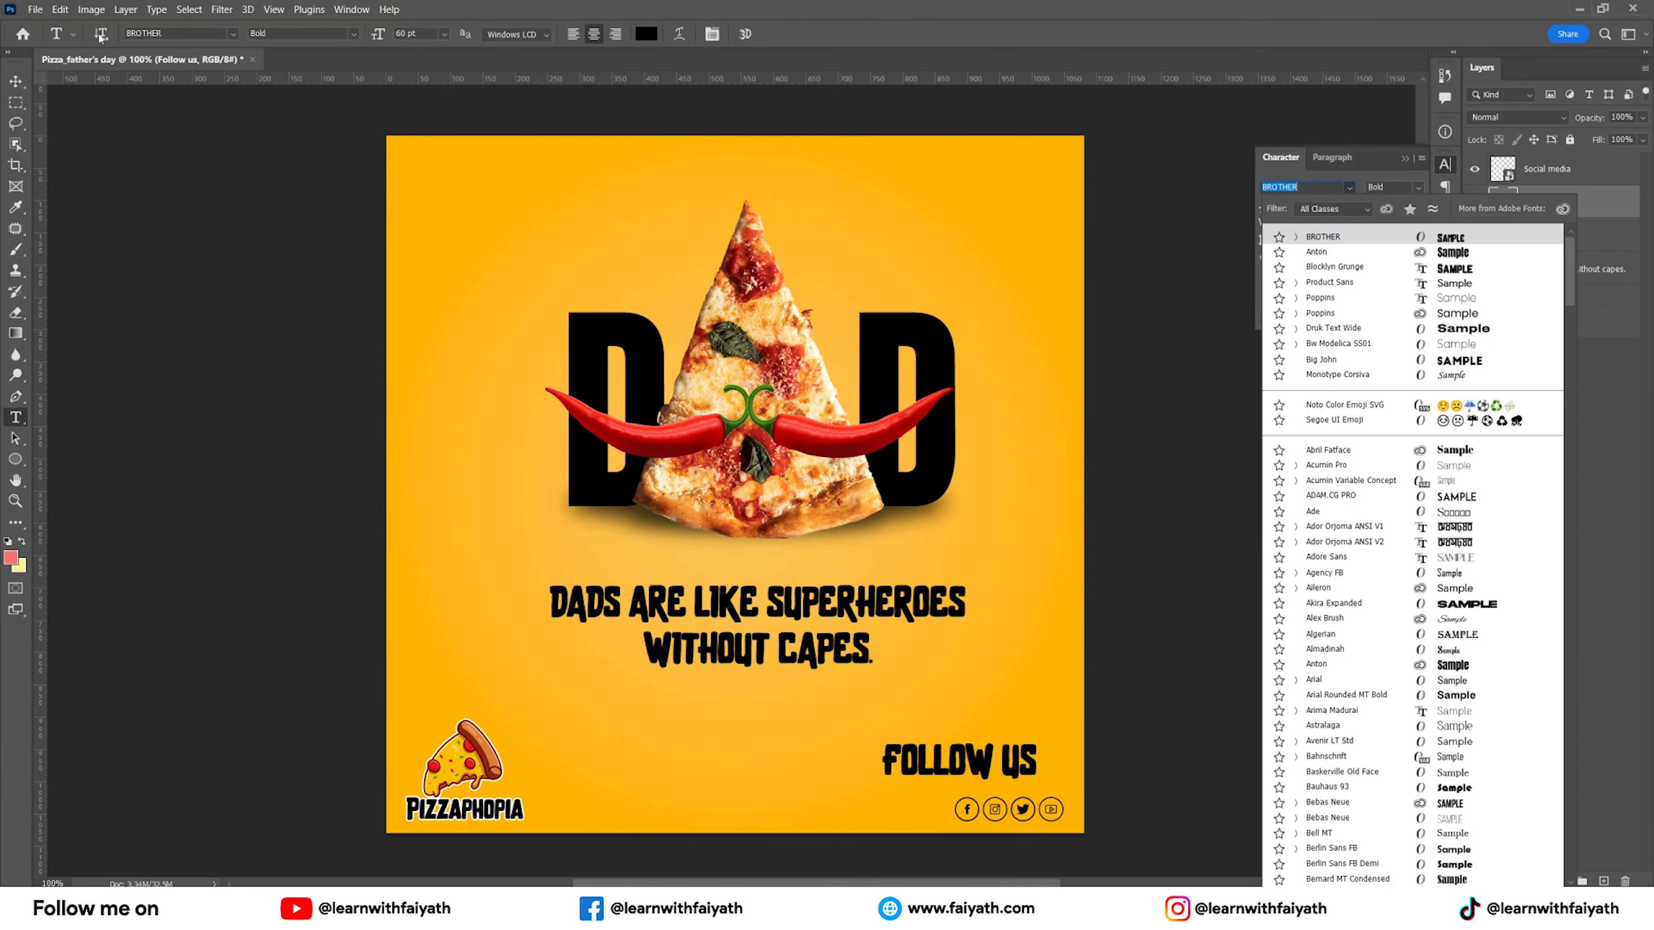
pyautogui.click(17, 81)
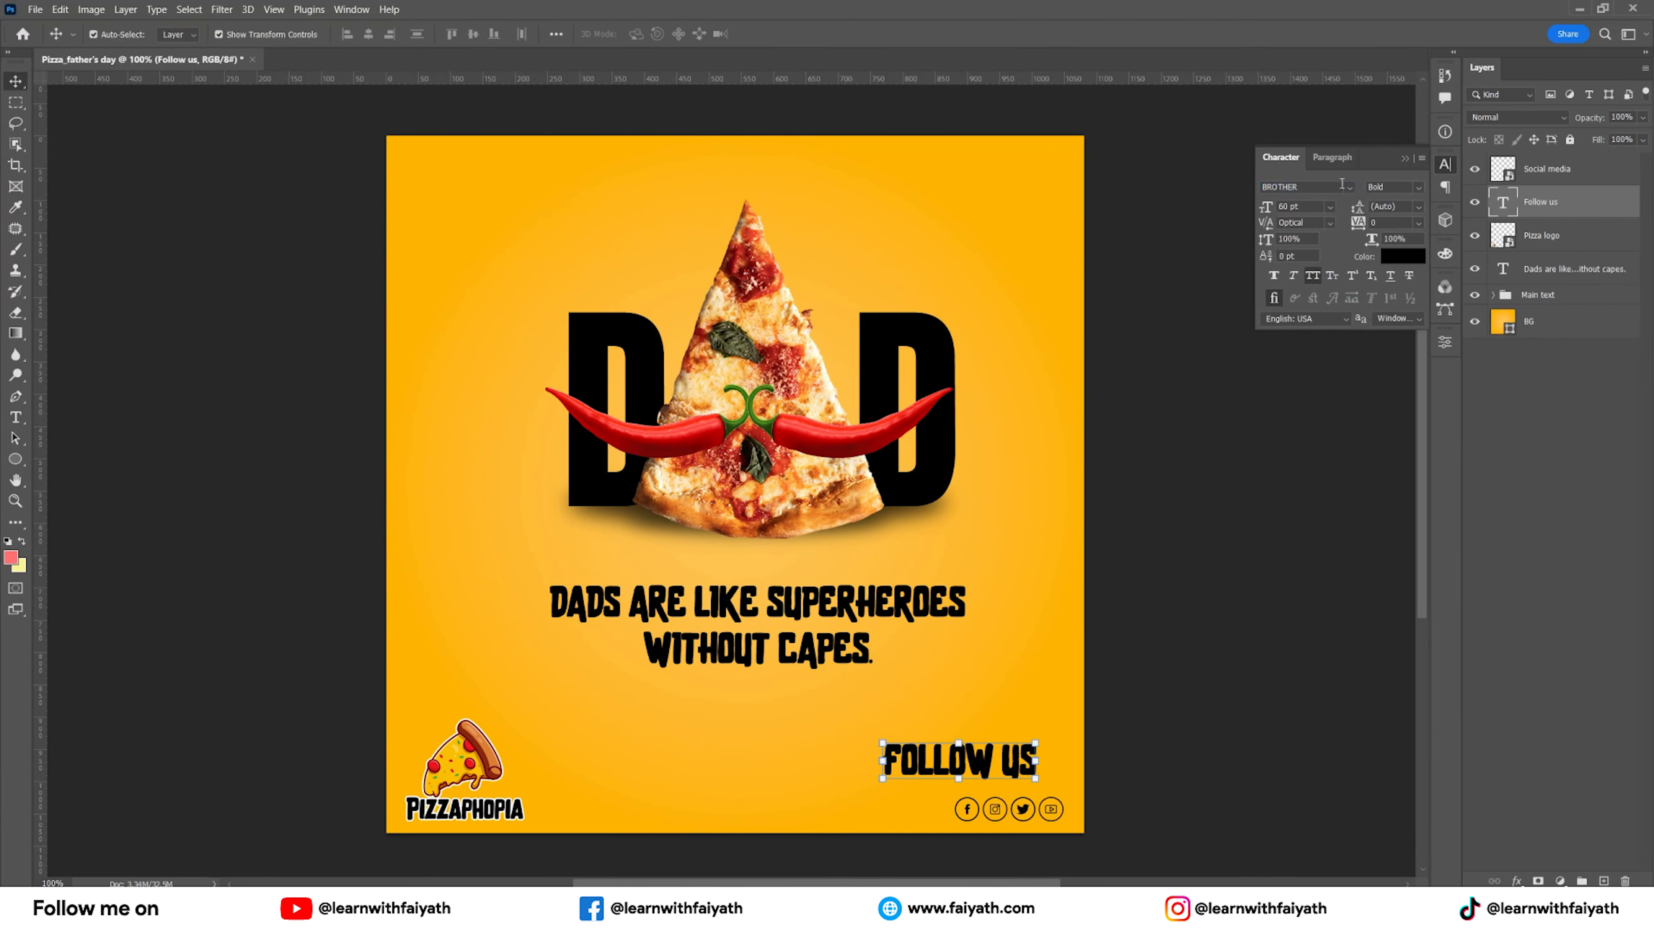
pyautogui.click(1349, 187)
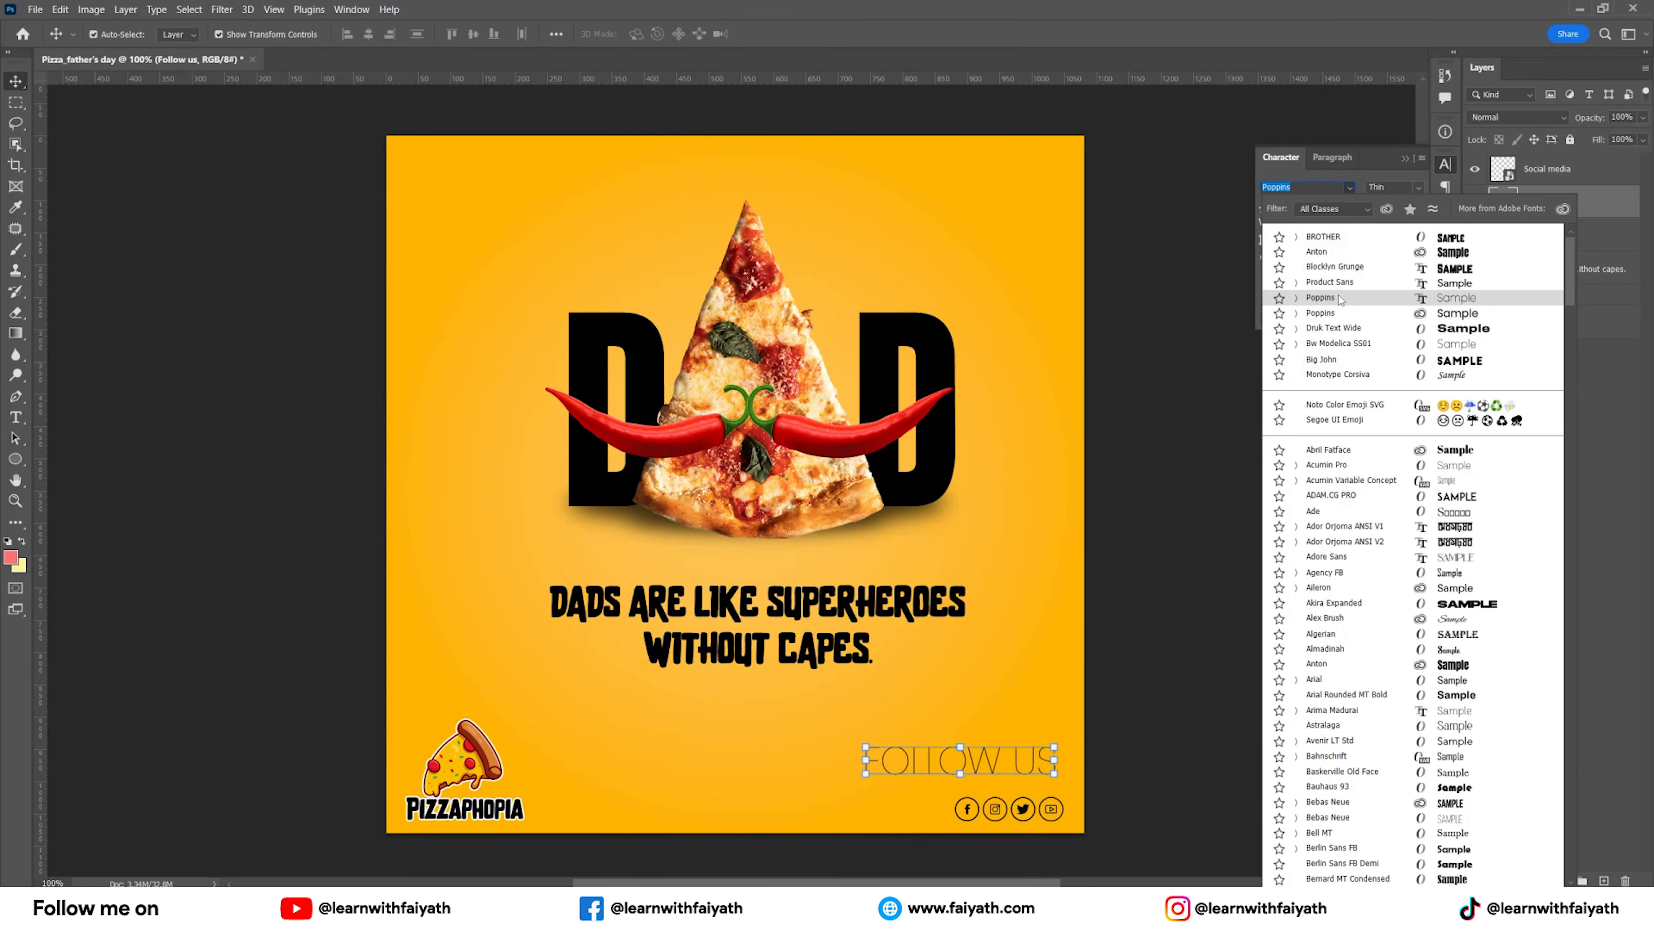
pyautogui.click(1321, 297)
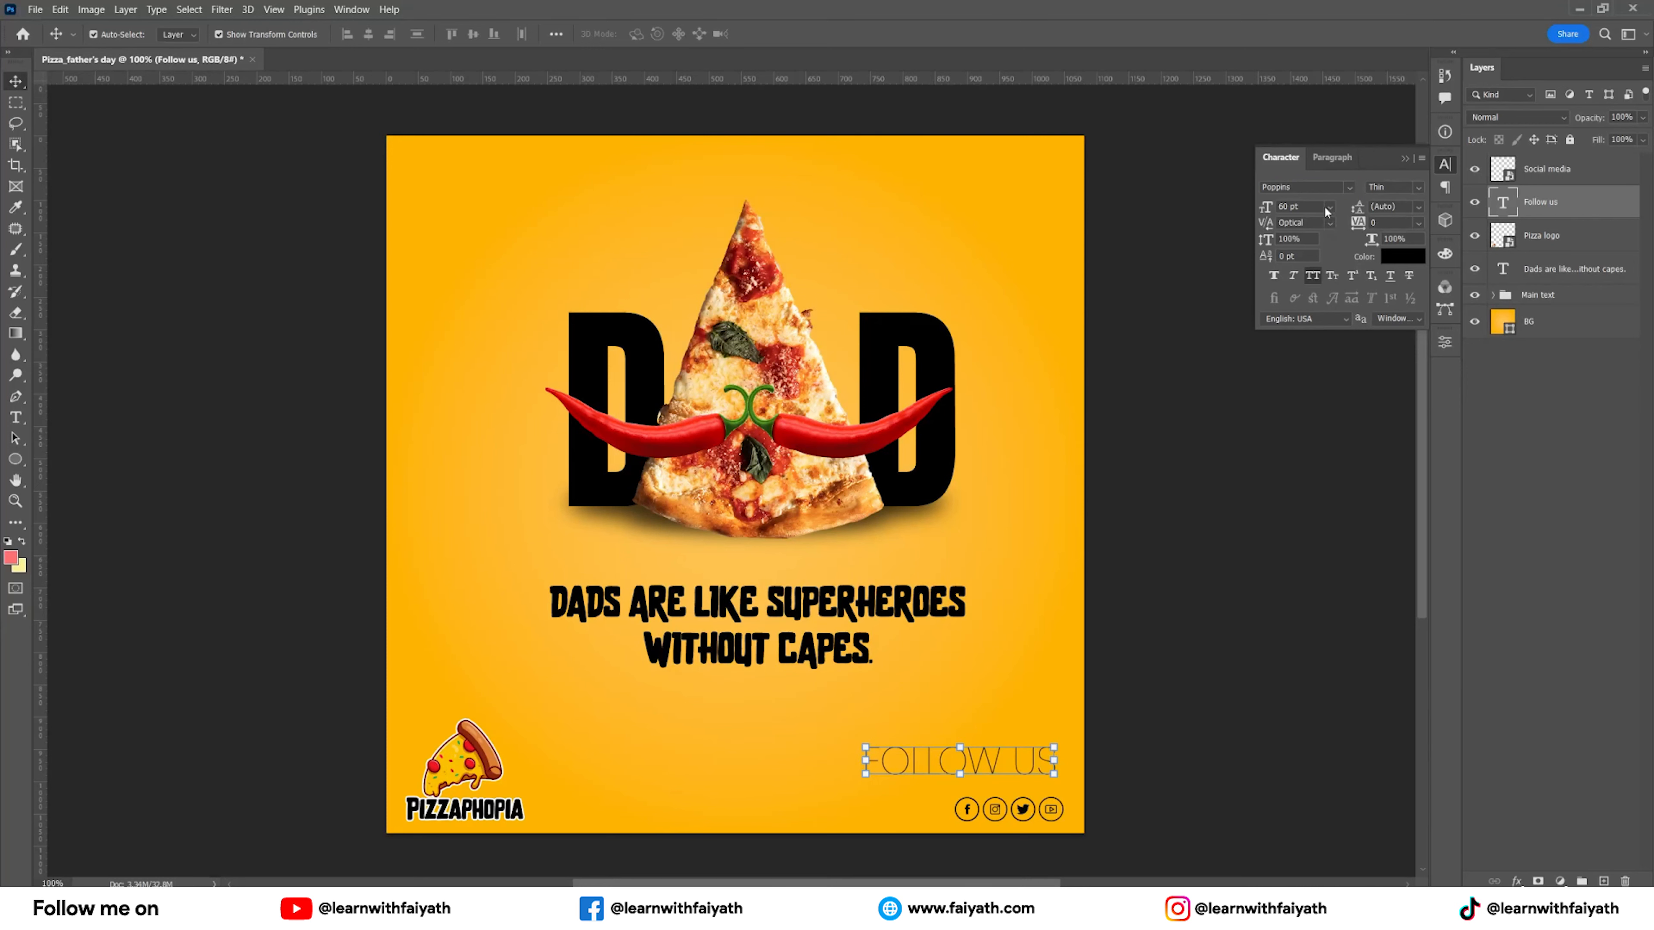
pyautogui.click(1326, 206)
pyautogui.click(1321, 295)
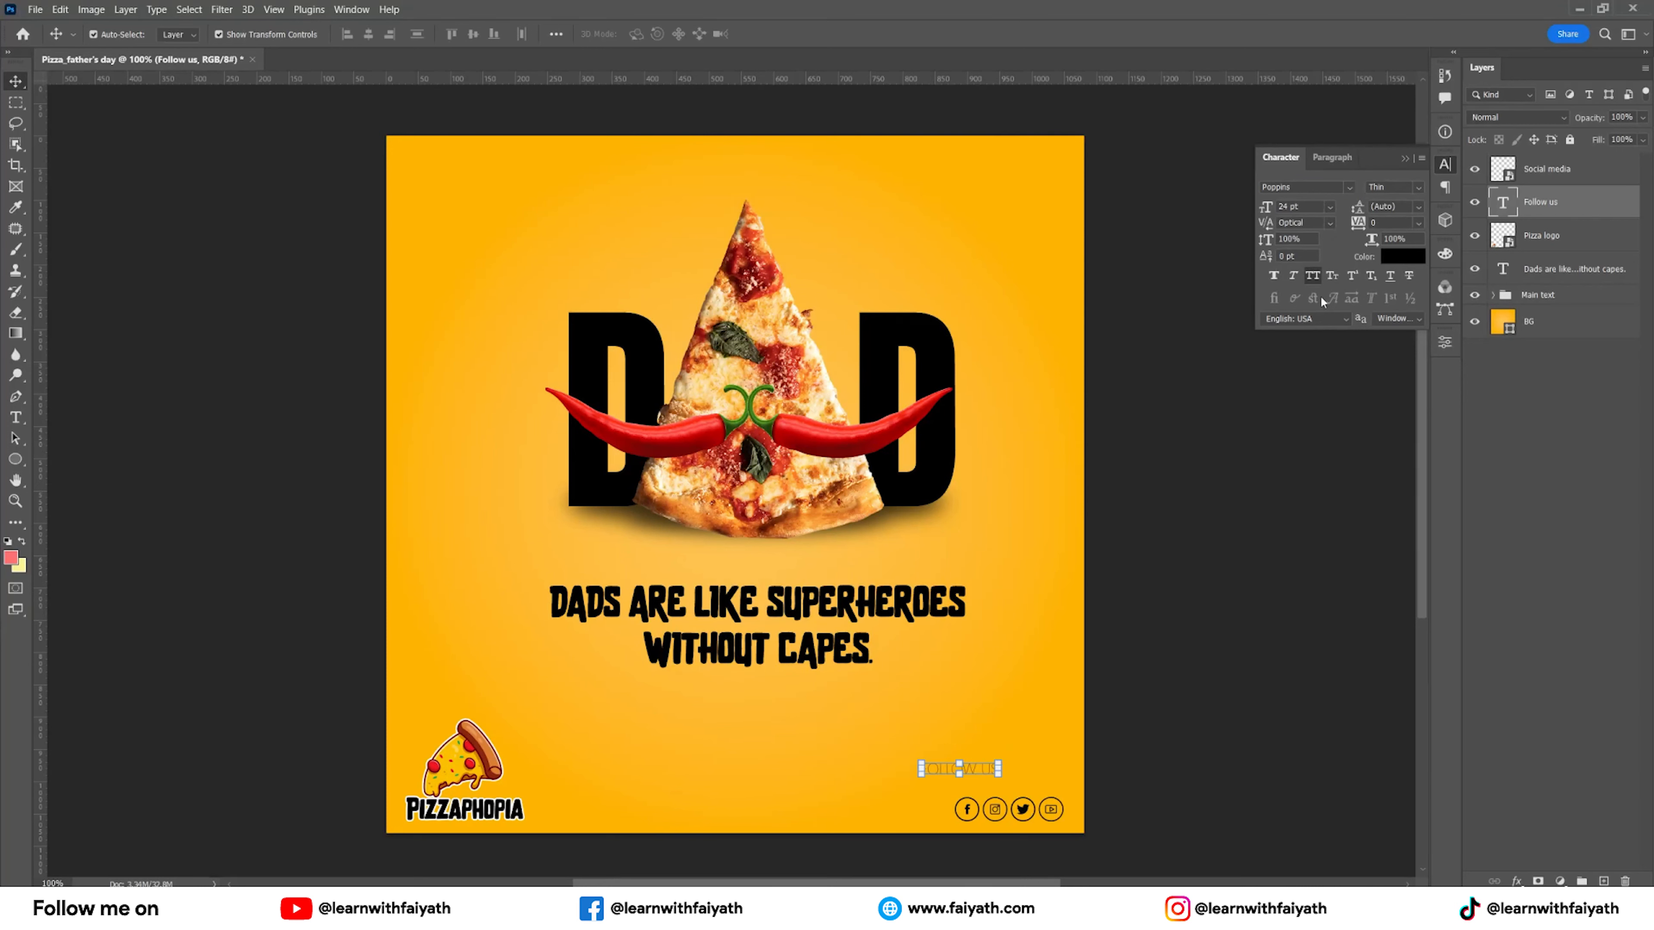
pyautogui.click(1419, 191)
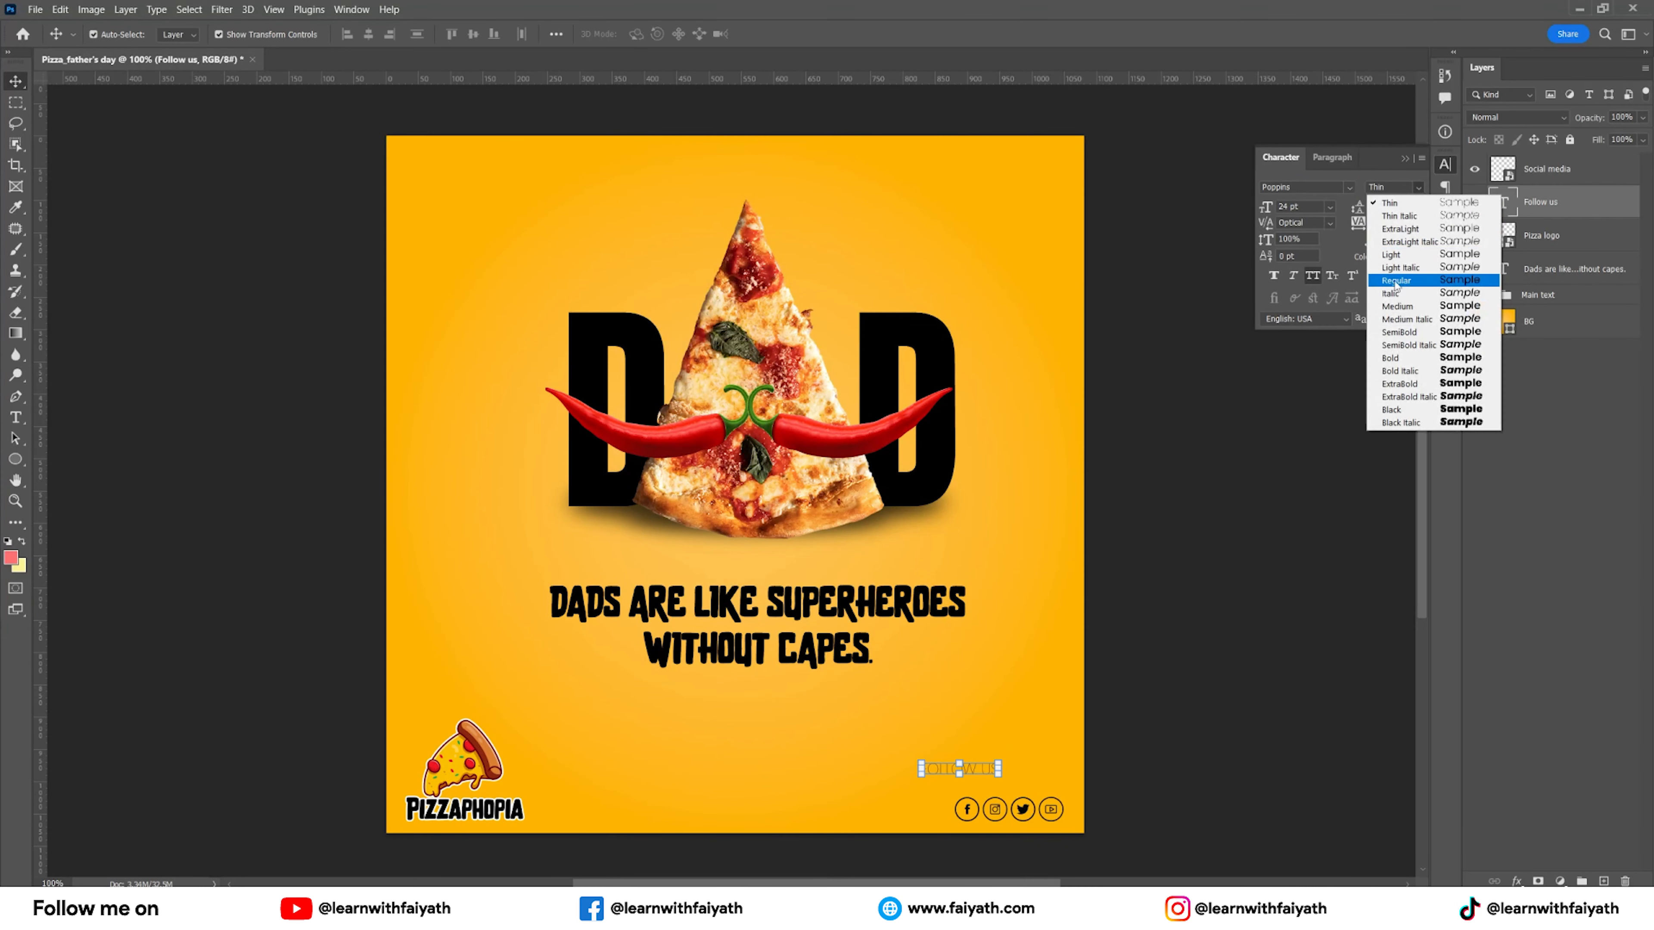
pyautogui.click(1397, 331)
pyautogui.moveTo(974, 773); pyautogui.dragTo(1014, 789)
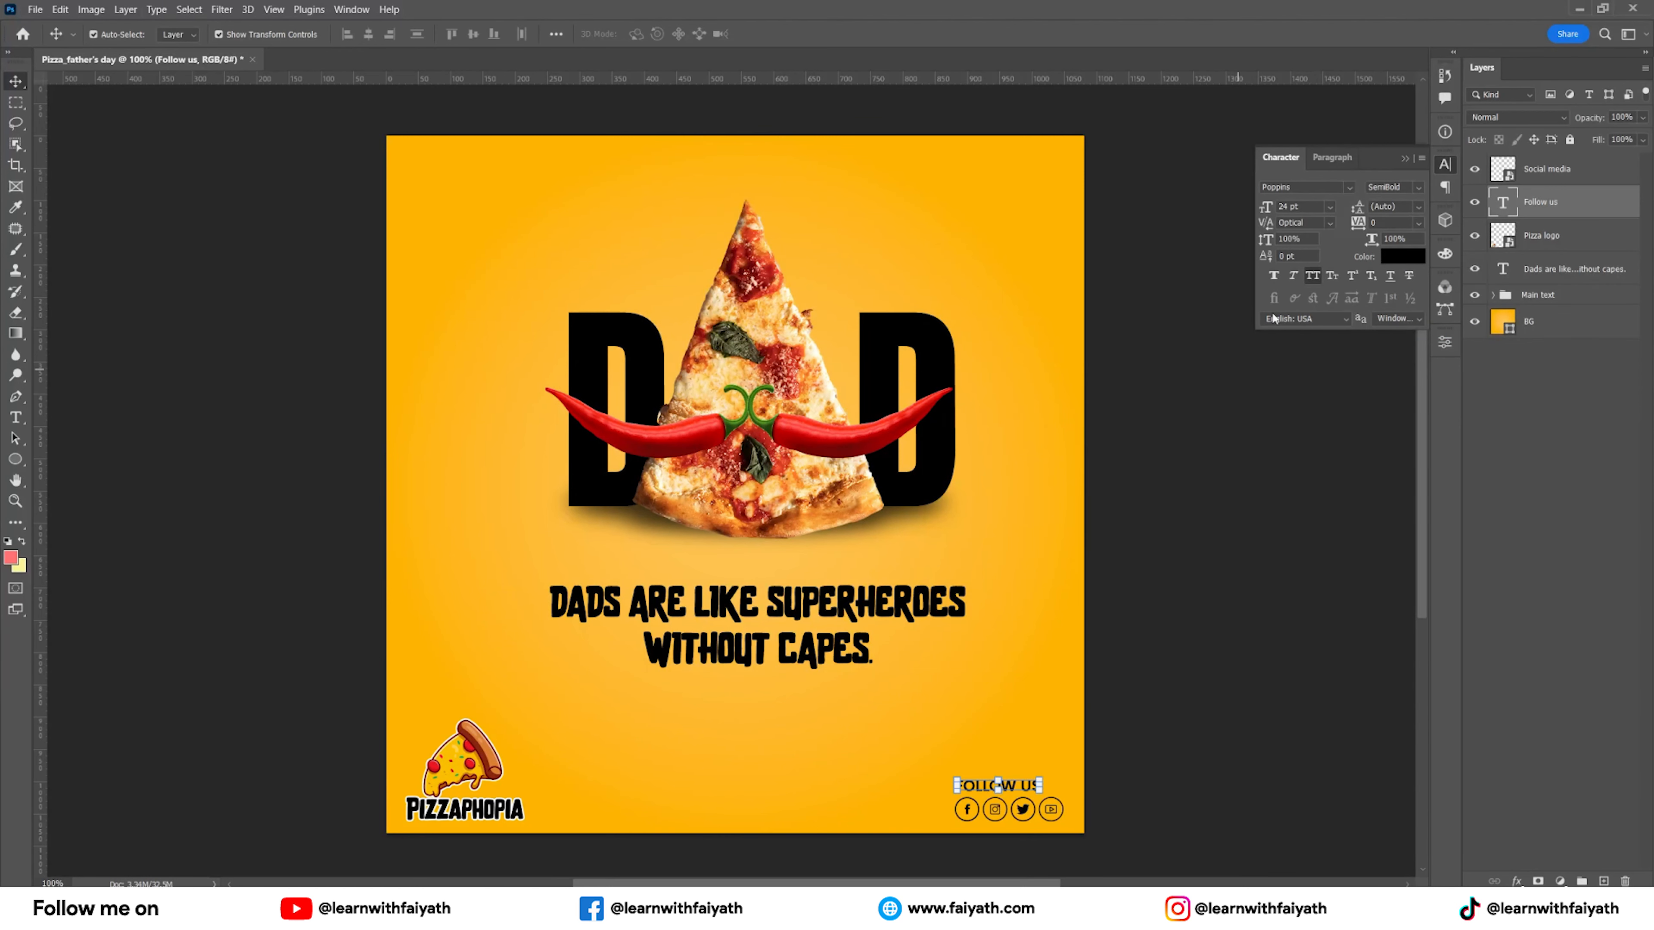
# Set the Follow us text to 16 pt without All Caps and place it above the Facebook and Instagram icons.
pyautogui.click(1329, 207)
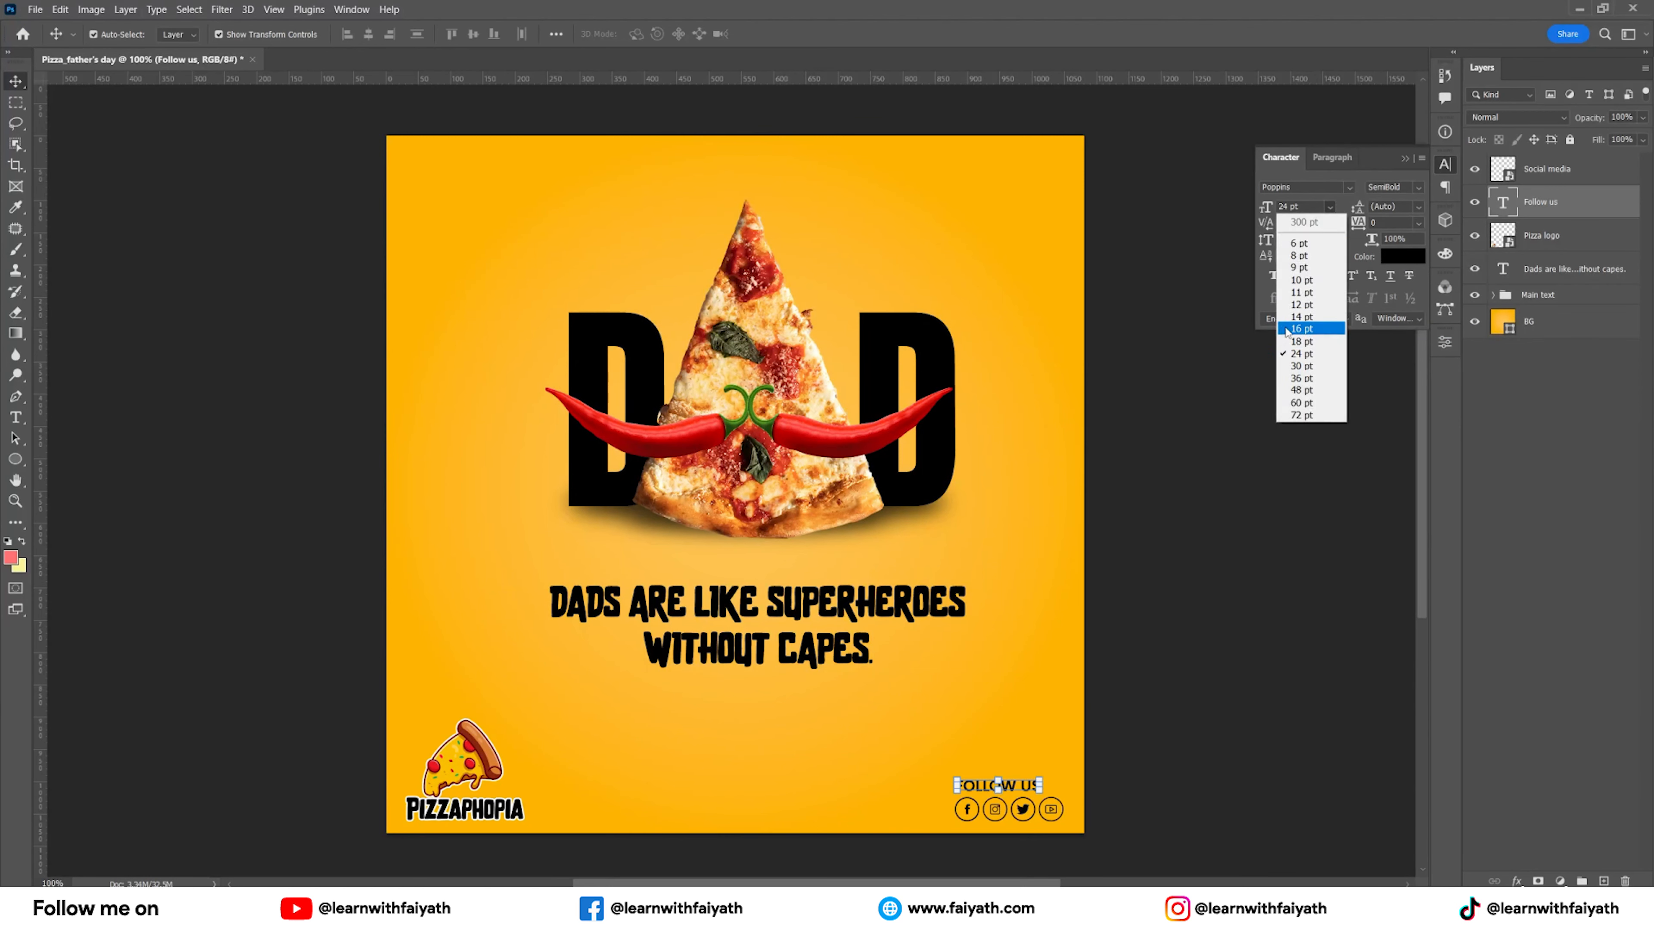
pyautogui.click(1309, 326)
pyautogui.click(1015, 767)
pyautogui.moveTo(1020, 796); pyautogui.dragTo(1107, 813)
pyautogui.click(1316, 271)
pyautogui.click(1299, 444)
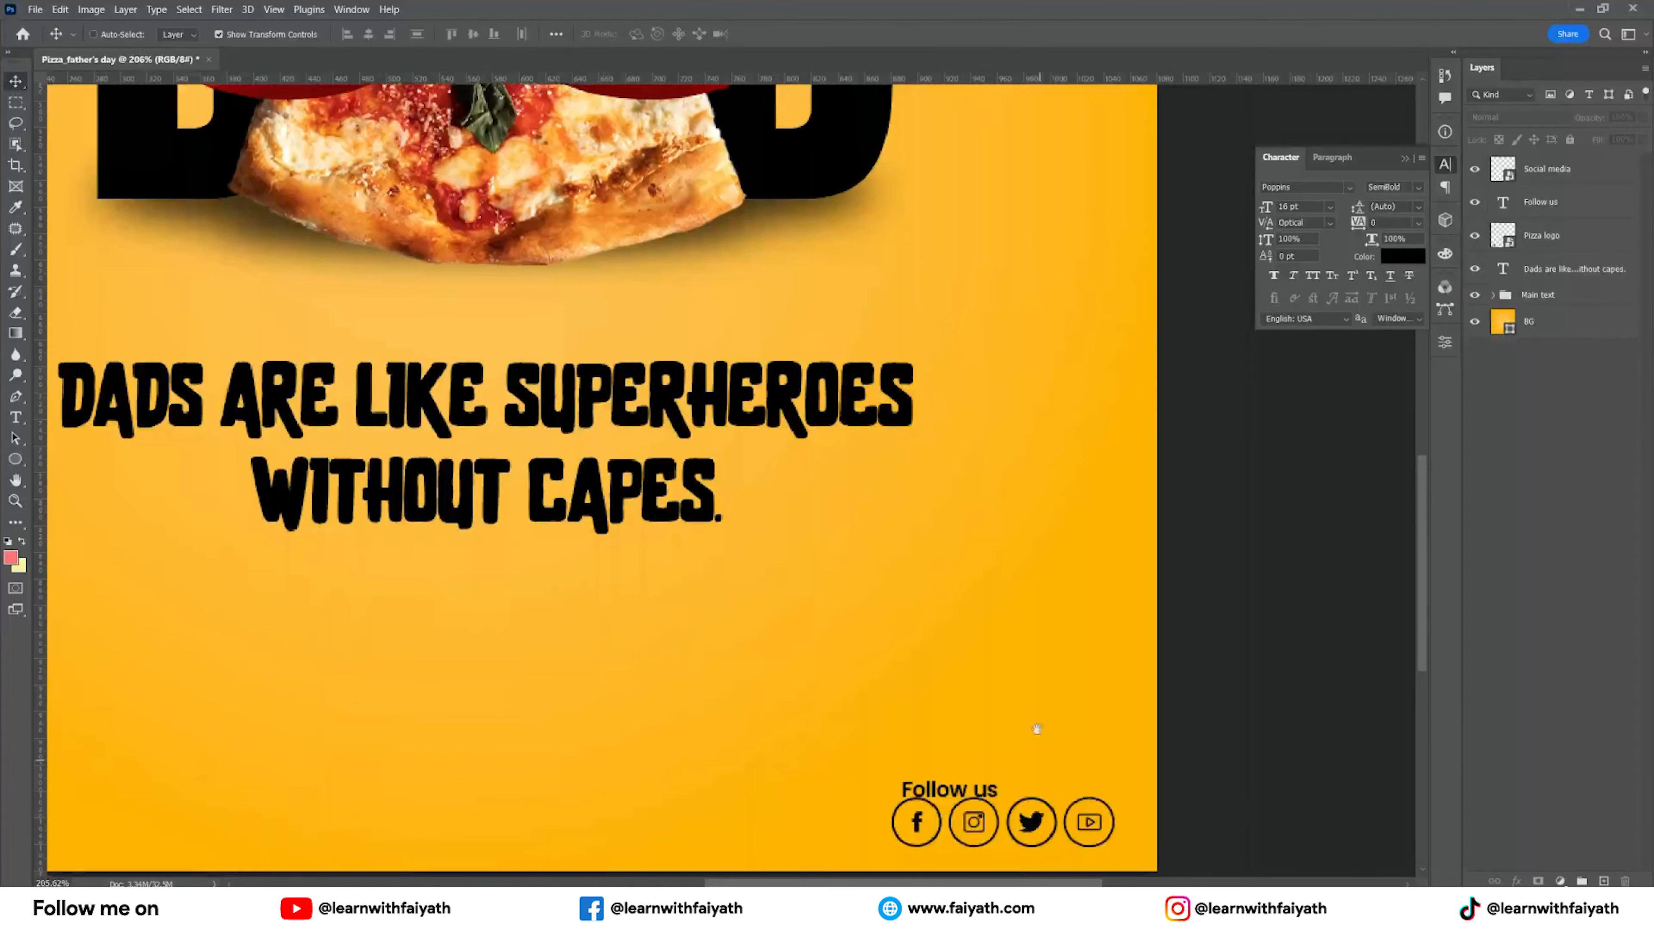
pyautogui.moveTo(1037, 731); pyautogui.dragTo(1026, 661)
pyautogui.keyDown('ctrl'); pyautogui.moveTo(941, 725); pyautogui.dragTo(931, 697); pyautogui.keyUp('ctrl')
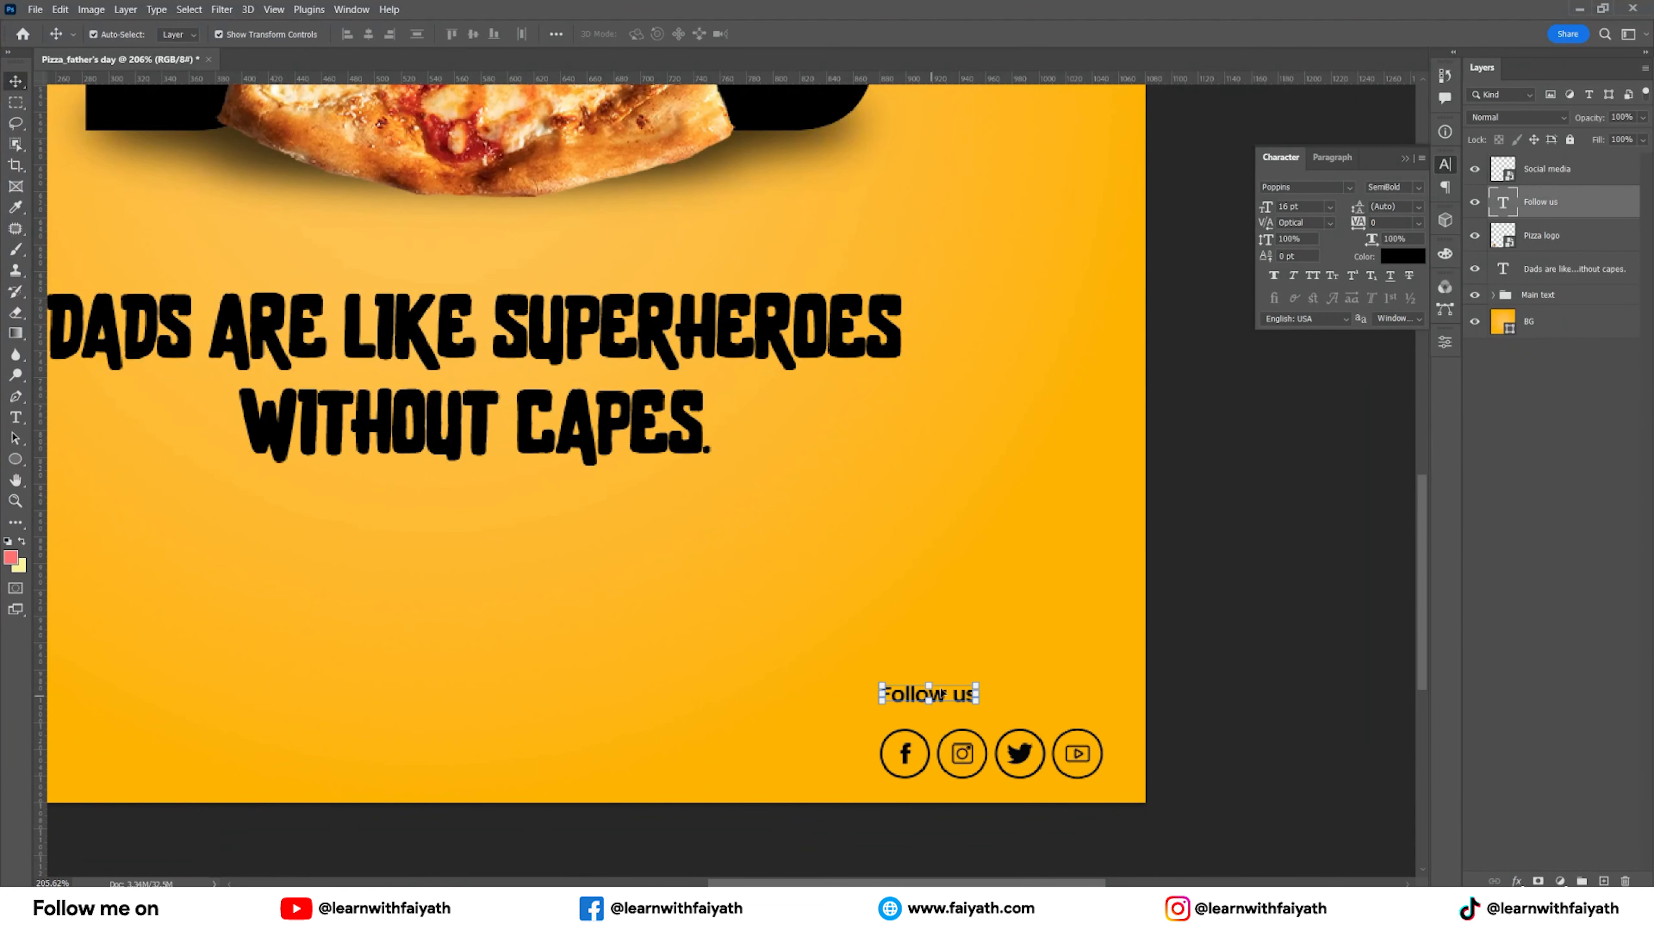
# Set the Follow us text size to 24 pt and move it slightly higher above the icons.
pyautogui.click(1330, 206)
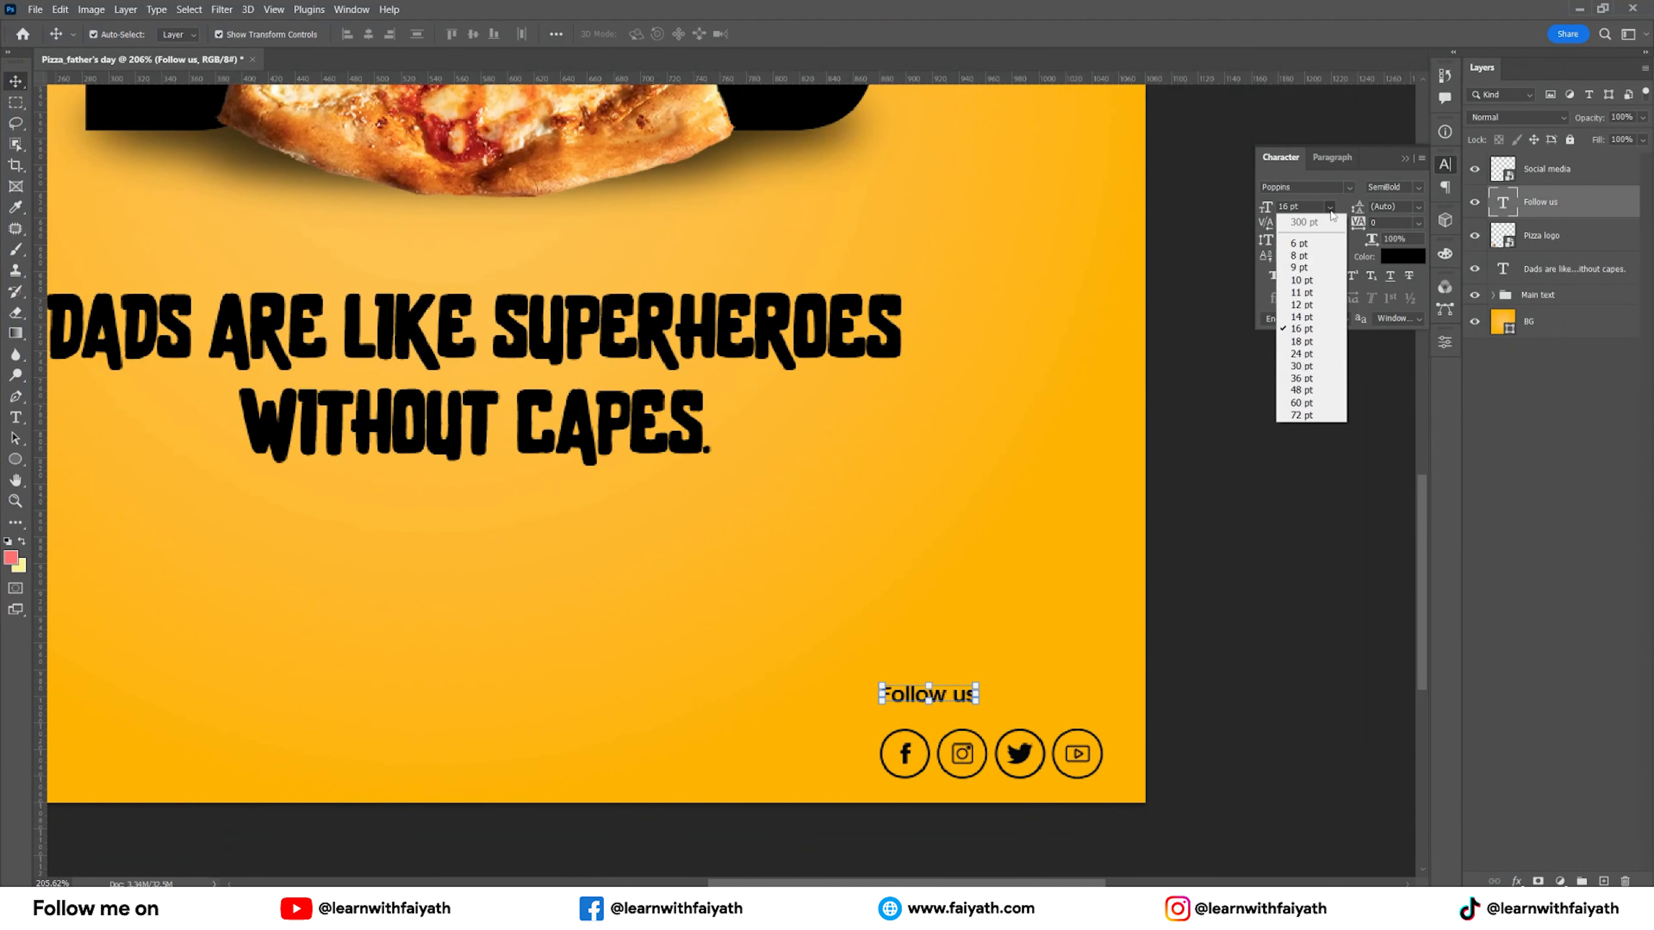
pyautogui.click(1313, 355)
pyautogui.moveTo(944, 697); pyautogui.dragTo(956, 689)
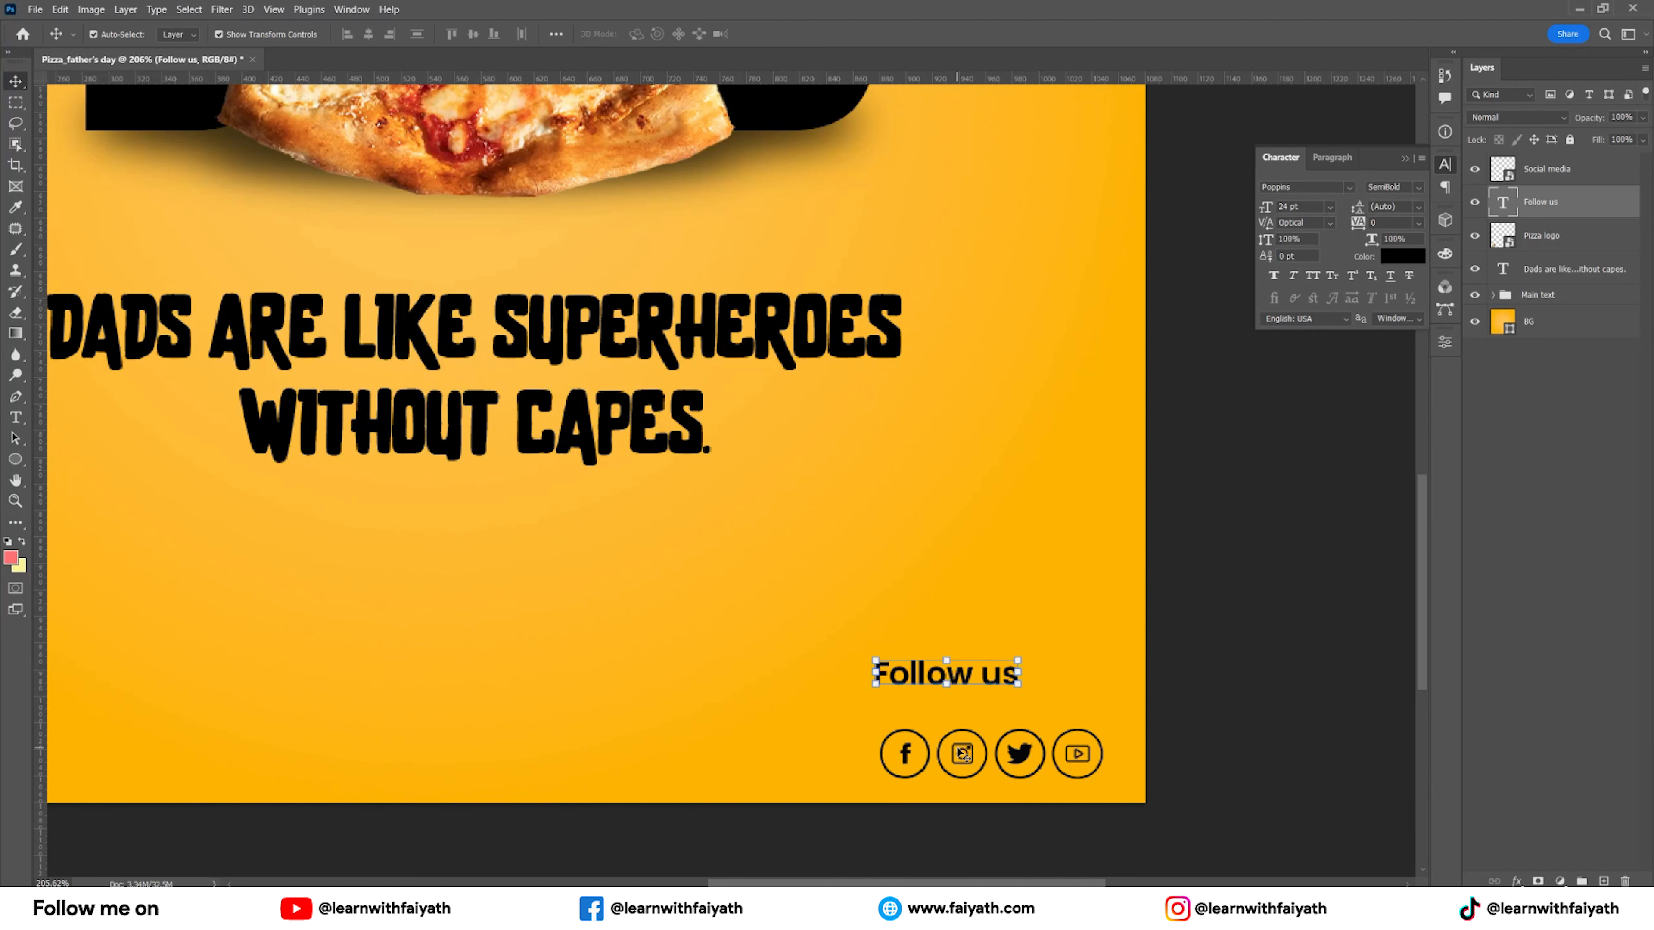
# Enlarge the social media icon row up and to the left, keeping its lower-right corner in place.
pyautogui.click(925, 736)
pyautogui.click(953, 734)
pyautogui.hotkey('ctrl', 't')
pyautogui.moveTo(880, 729); pyautogui.dragTo(809, 702)
pyautogui.click(801, 34)
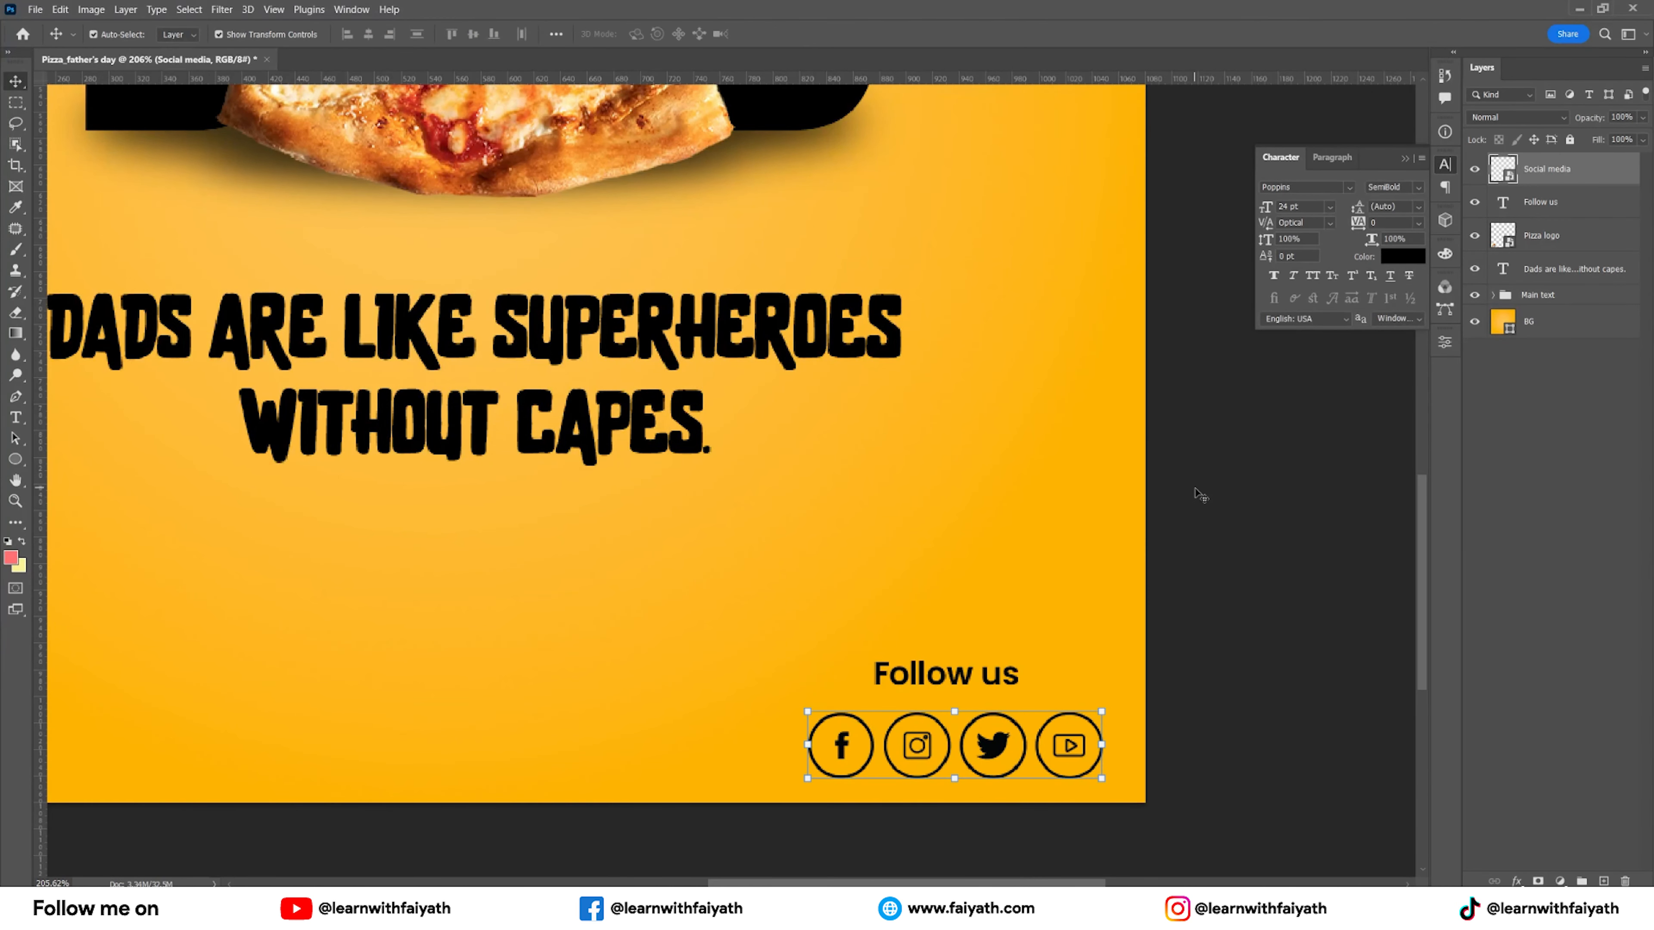
# Align the Follow us text with the left edge of the social media icon row.
pyautogui.moveTo(925, 674); pyautogui.dragTo(850, 678)
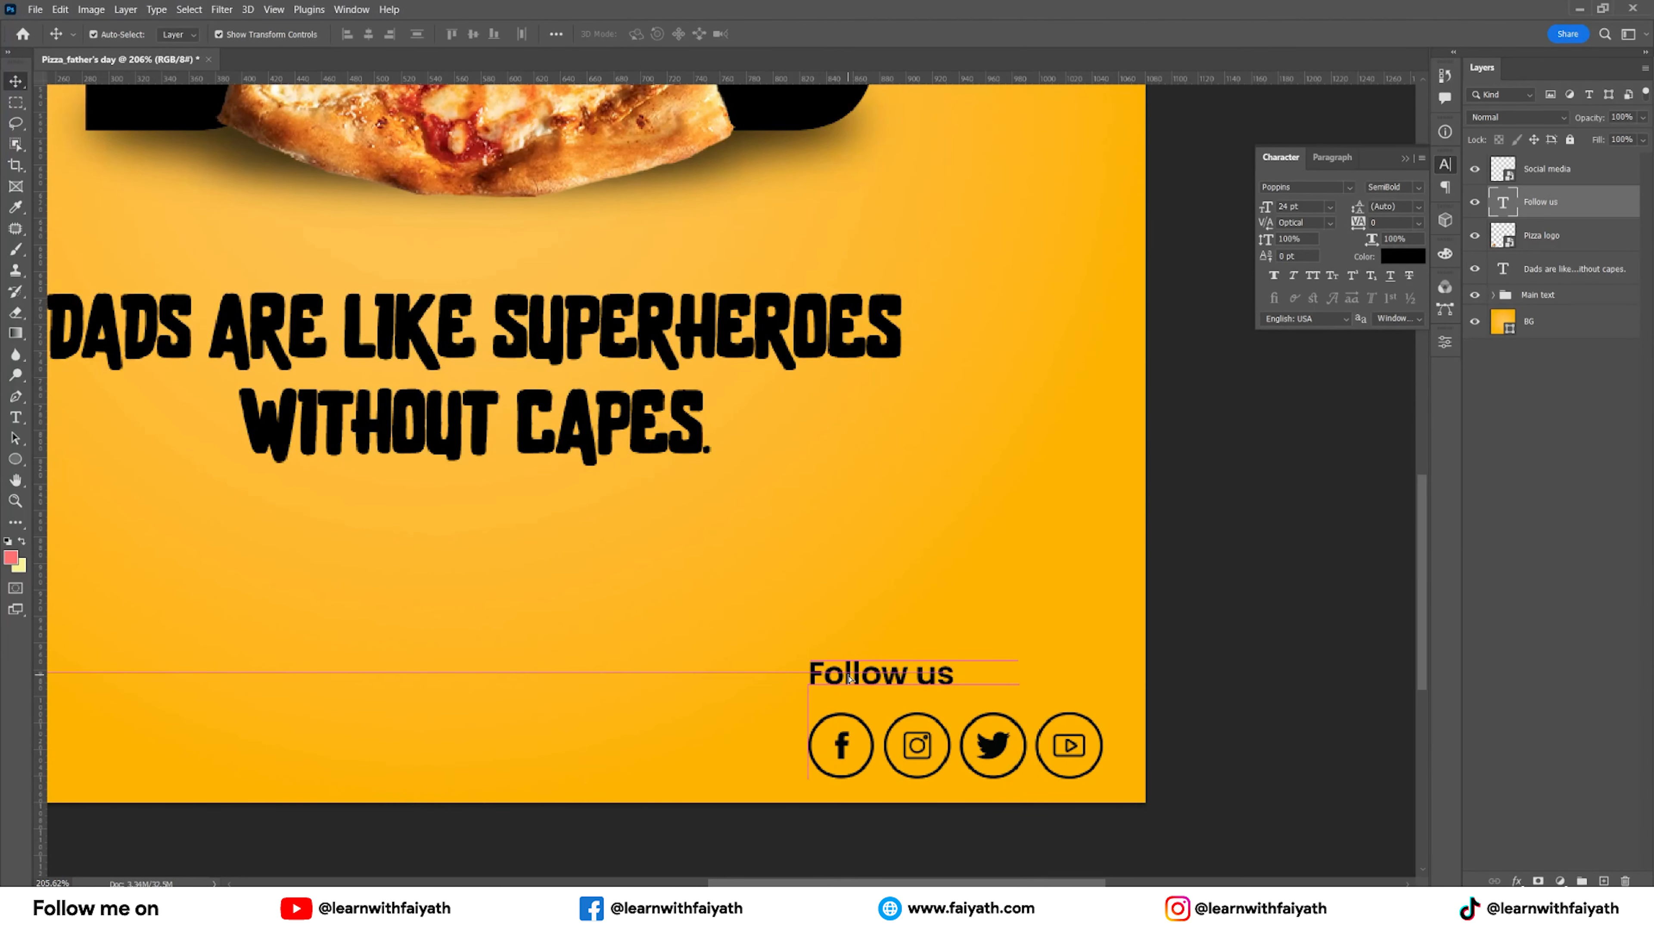
pyautogui.scroll(-5, 849, 678)
pyautogui.moveTo(794, 527); pyautogui.dragTo(919, 609)
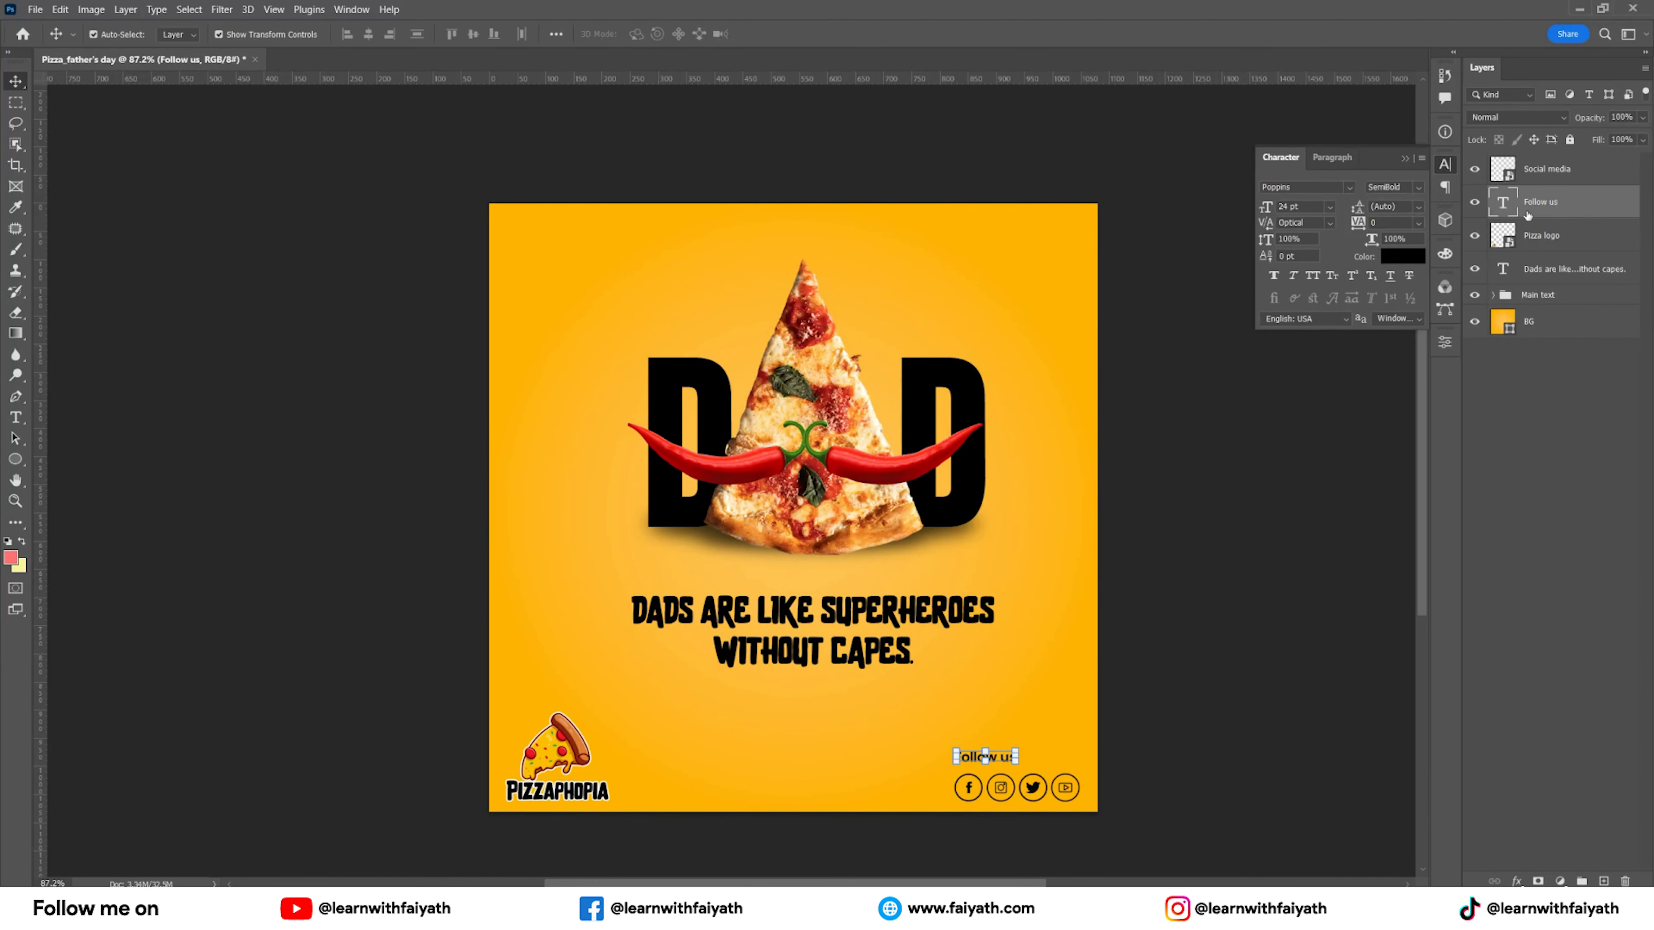
# Group the Follow us and Social media layers.
pyautogui.keyDown('ctrl'); pyautogui.click(1556, 168); pyautogui.keyUp('ctrl')
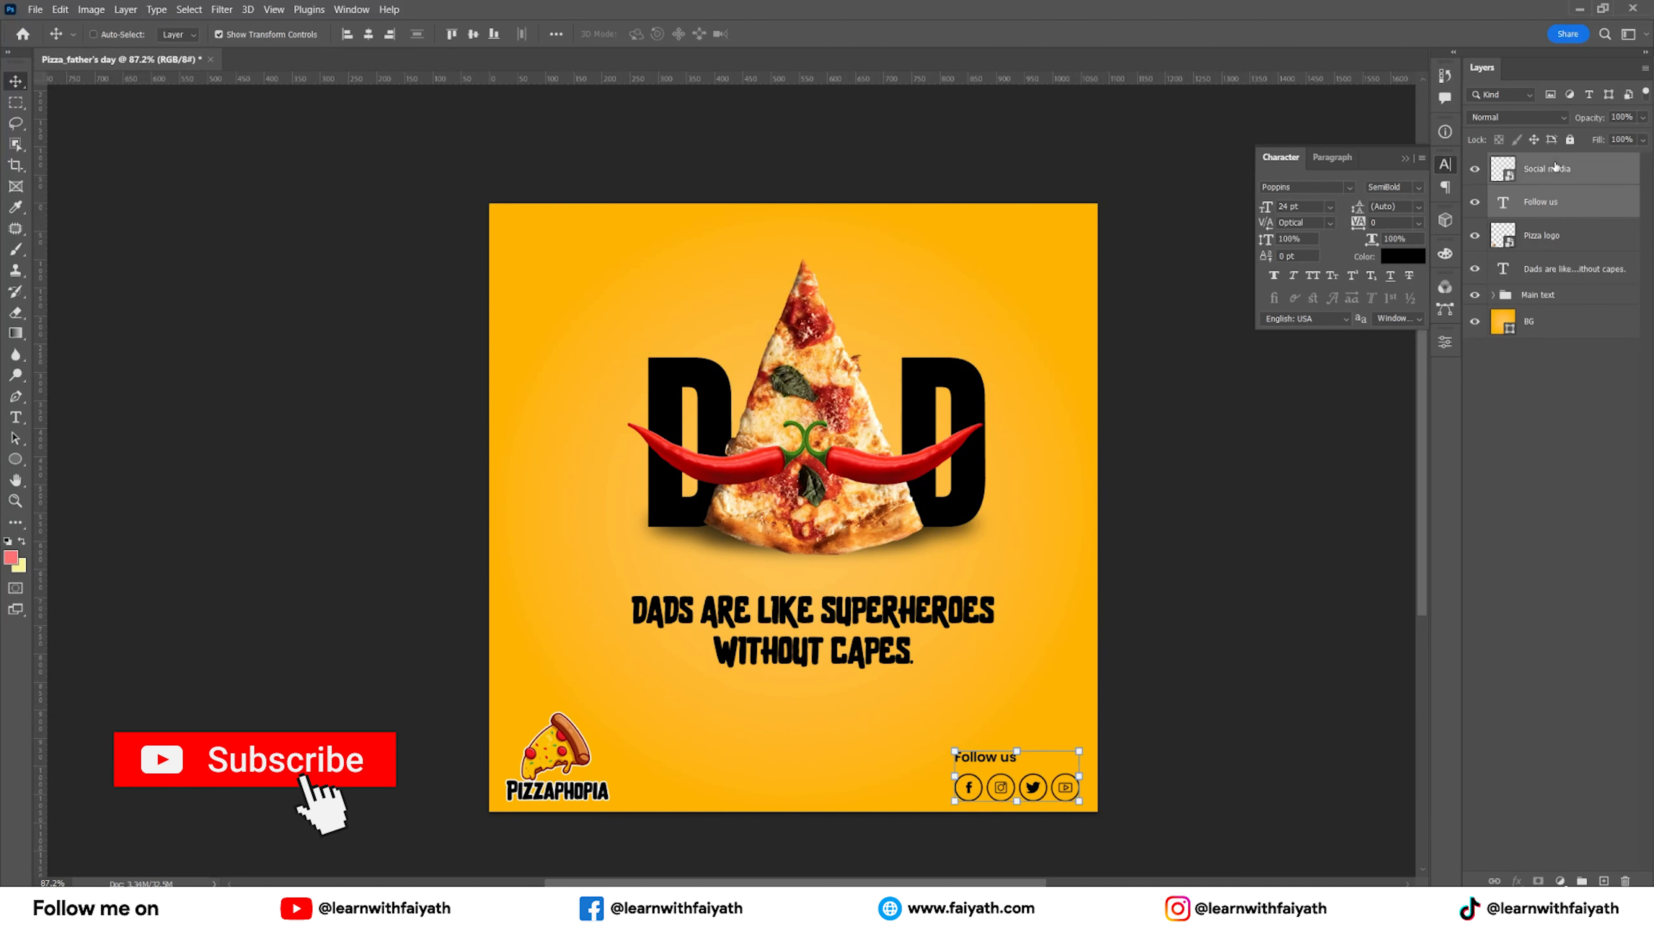
pyautogui.hotkey('ctrl', 'g')
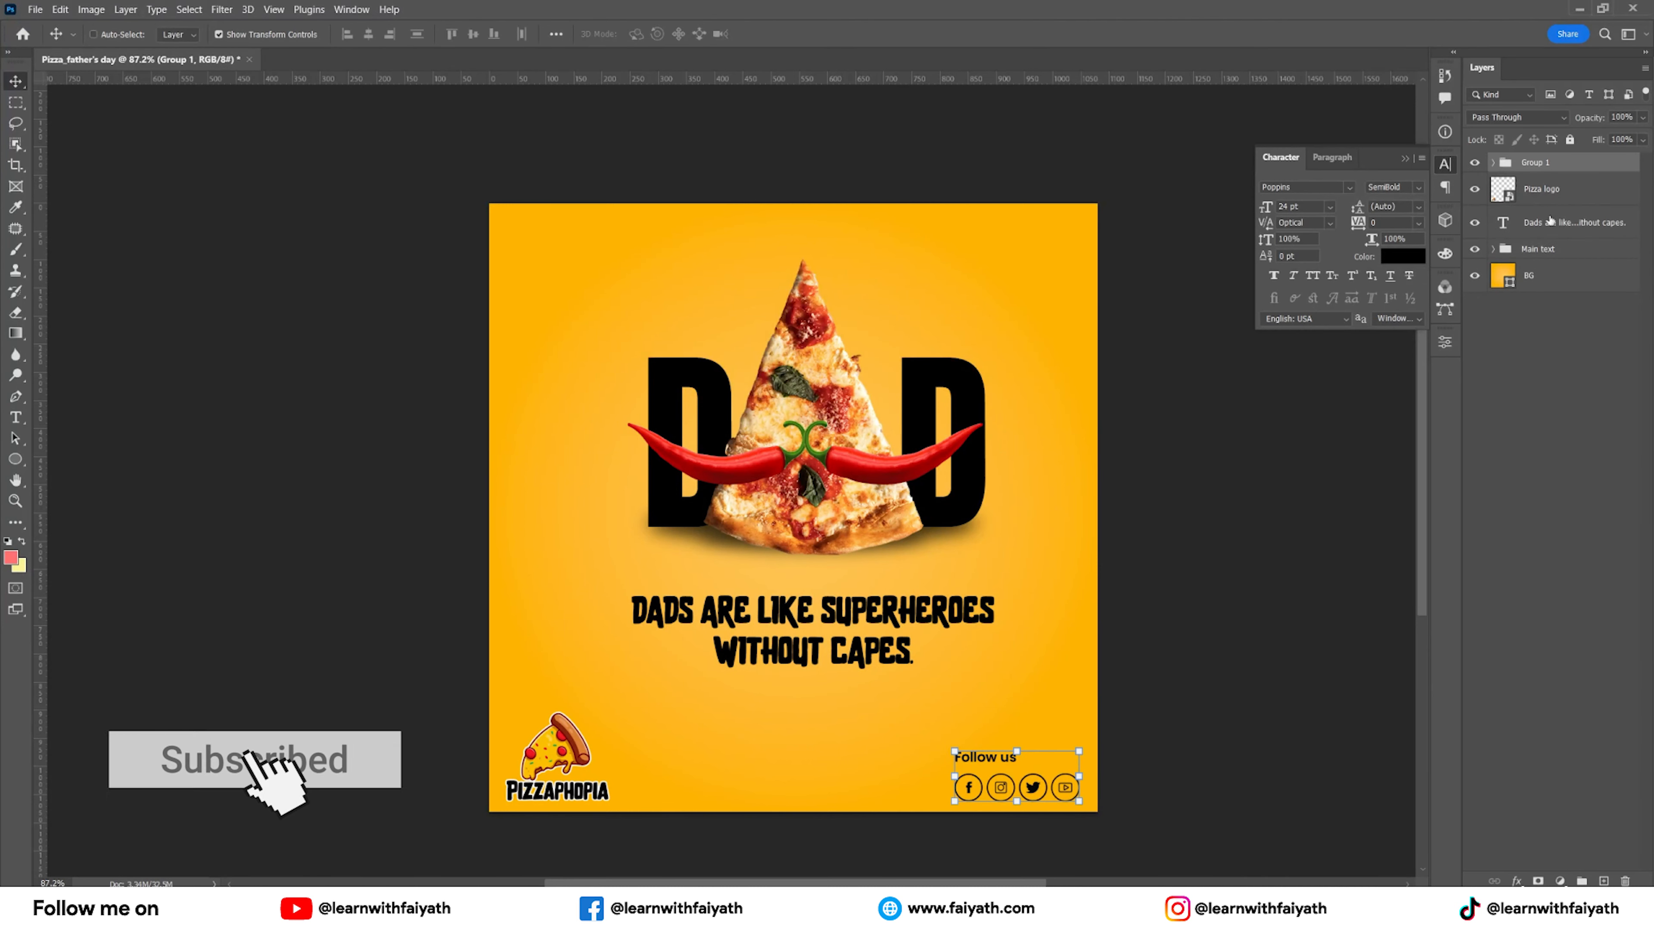